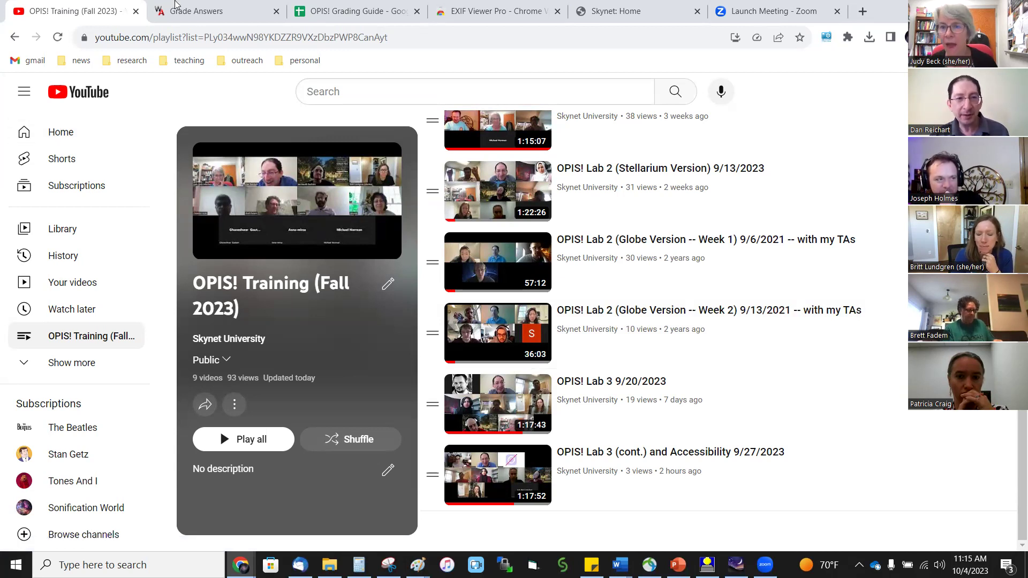
Switch to the WebAssign grading page and return from the graded Lab 1 answers to the class list.
click(208, 9)
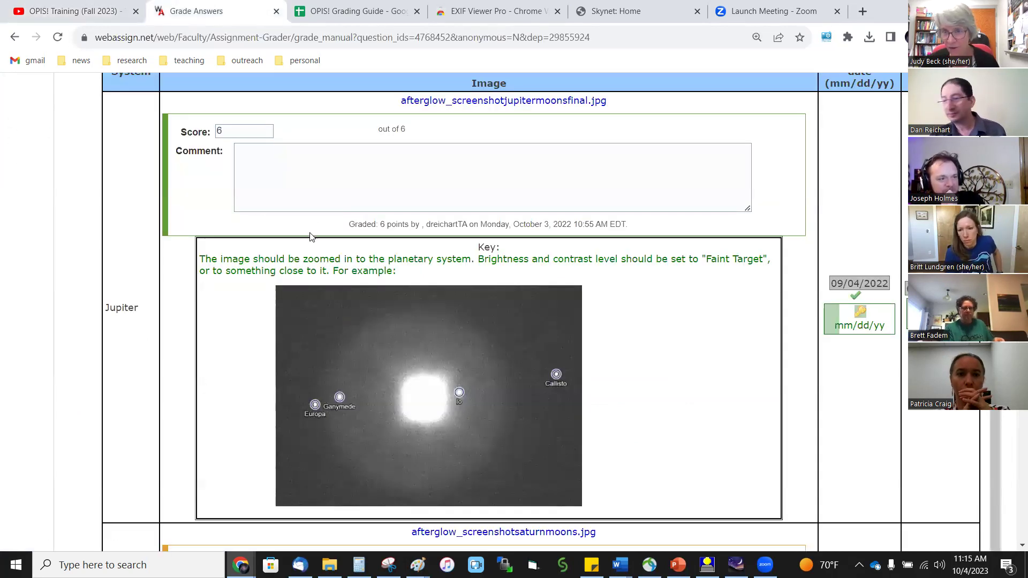
scroll(246, 208, up, 10)
scroll(246, 207, up, 15)
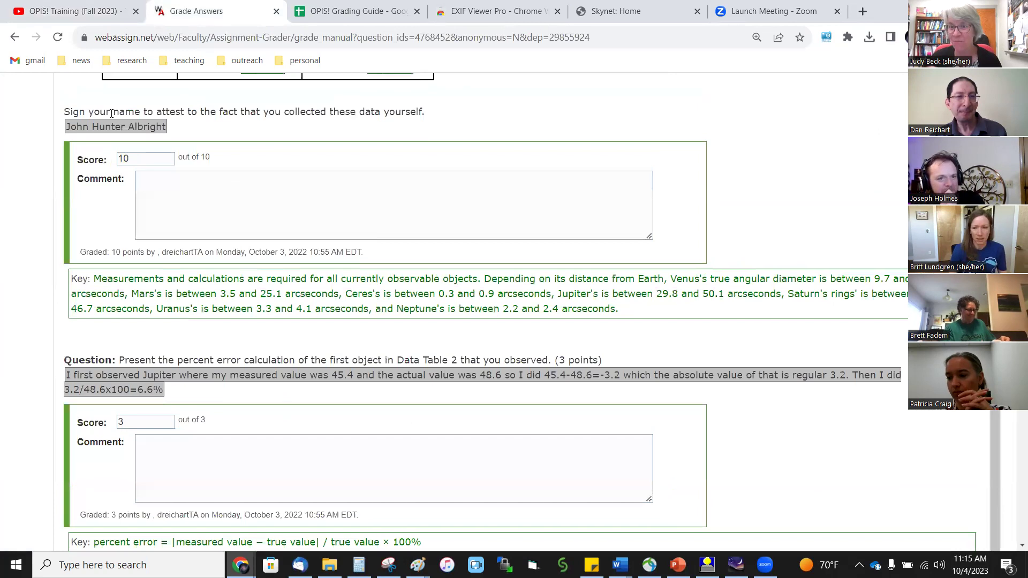
click(12, 39)
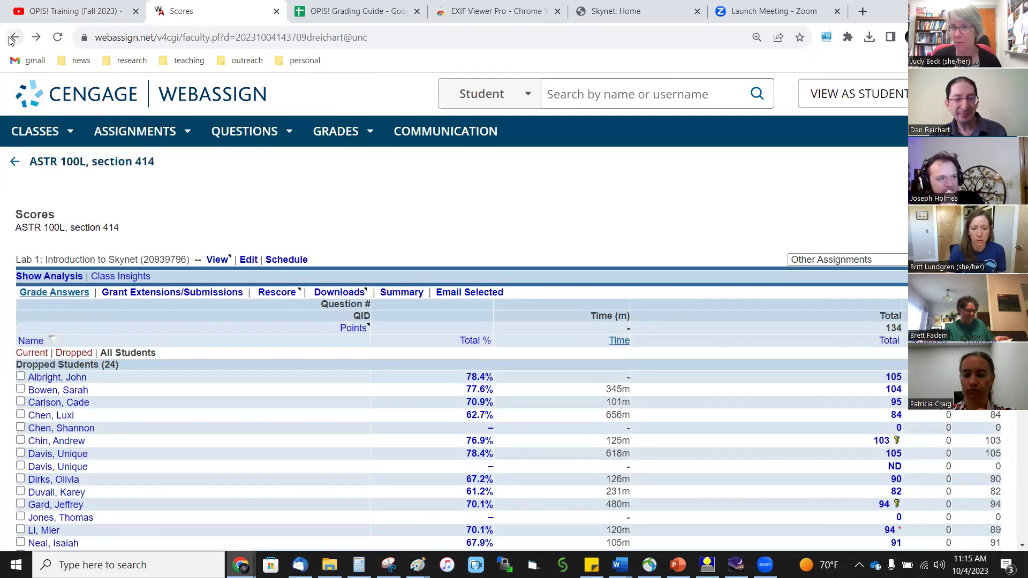
click(12, 39)
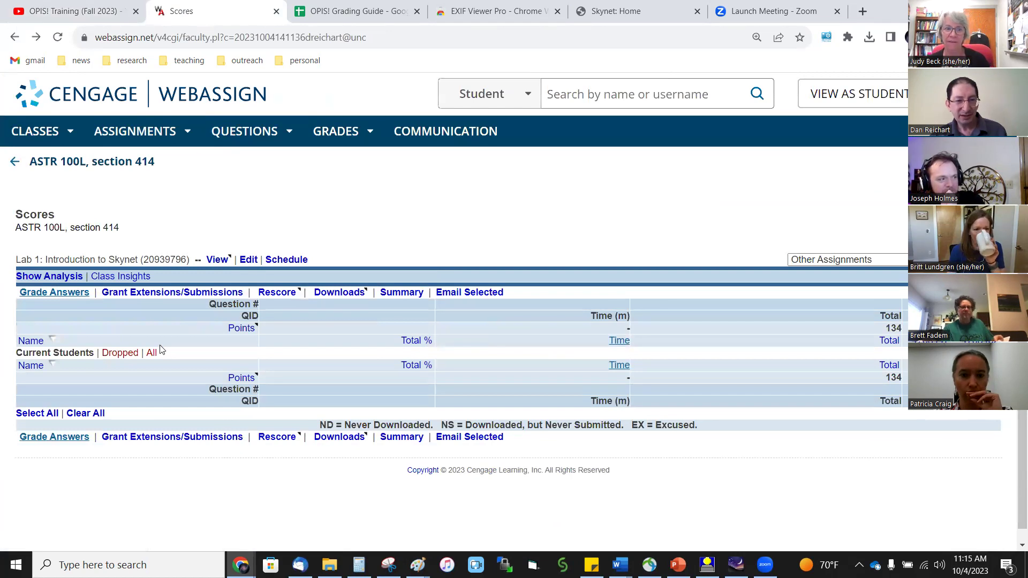
click(16, 38)
scroll(819, 372, down, 10)
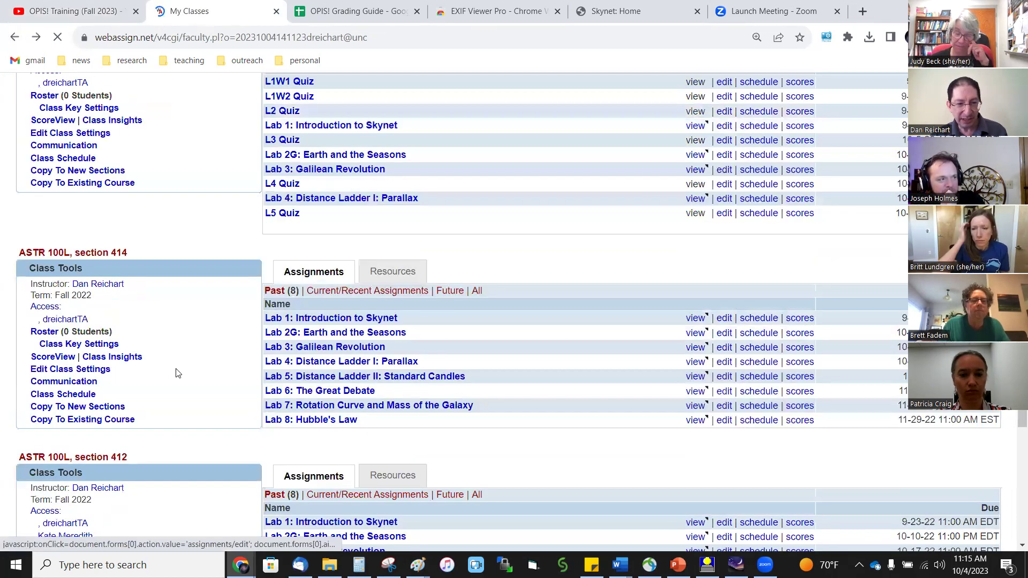
Open the Lab 1: Introduction to Skynet scores for ASTR 100L section 412 and list all students.
scroll(171, 298, down, 1)
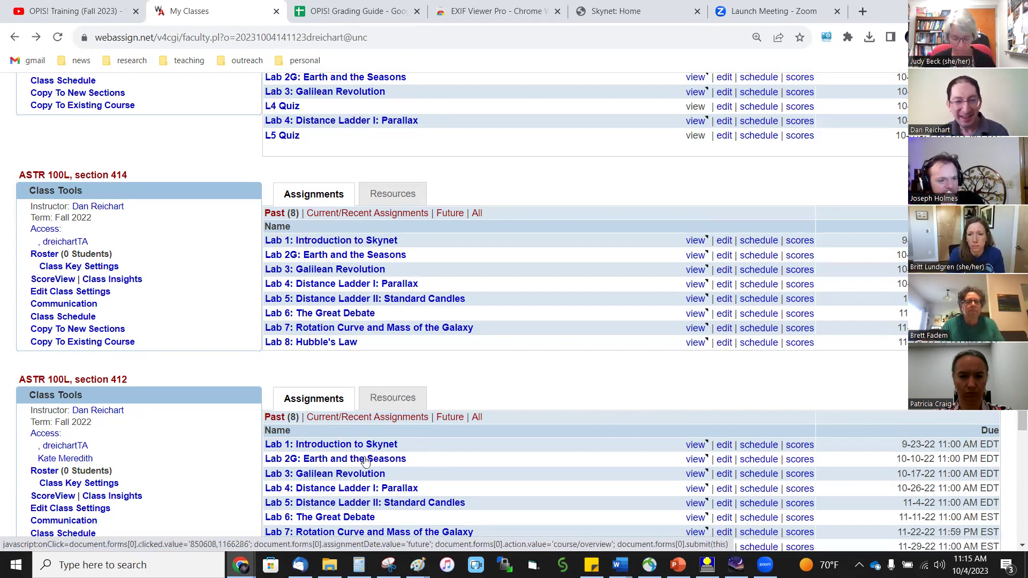
click(799, 445)
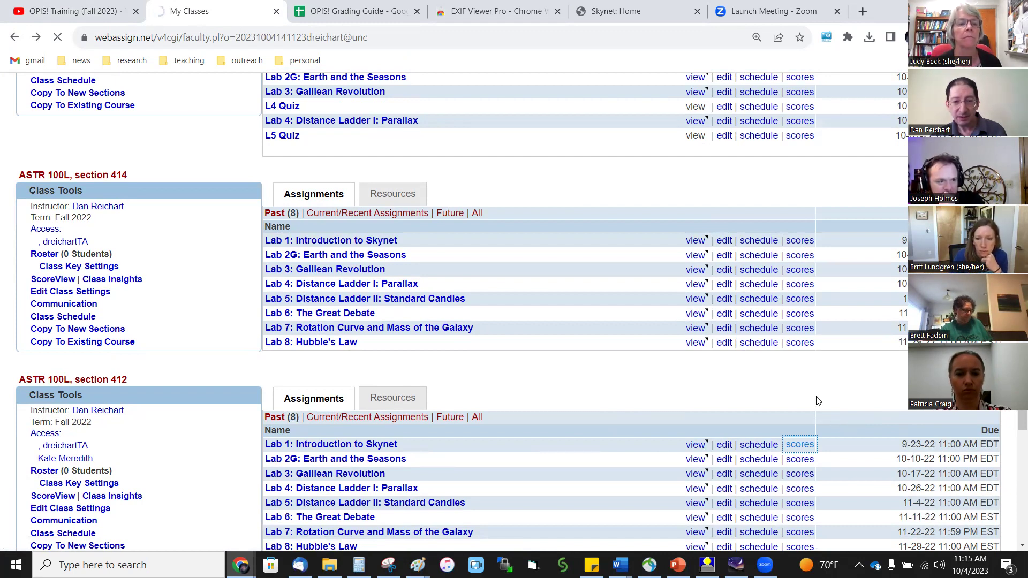
scroll(813, 395, down, 1)
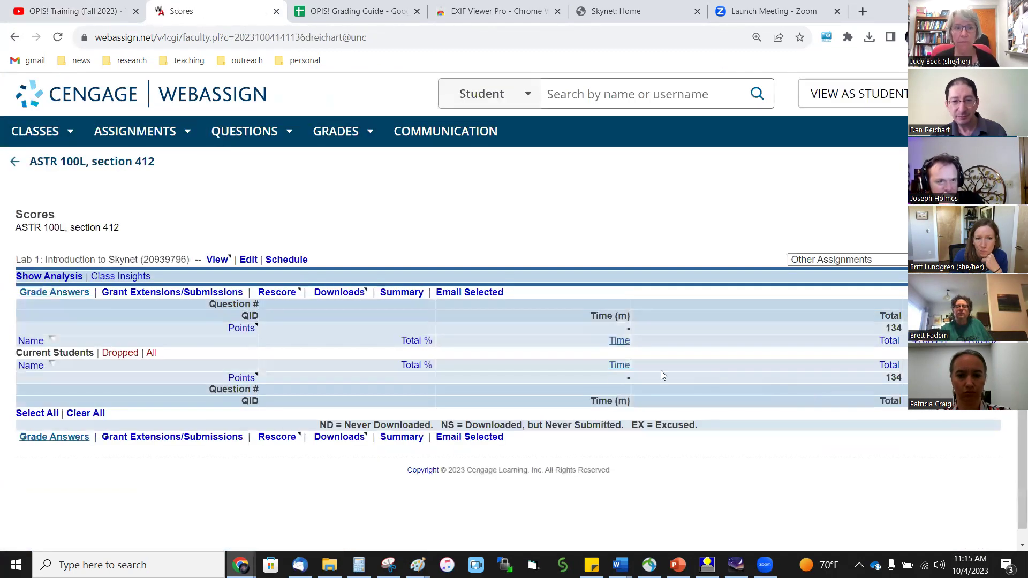
click(152, 353)
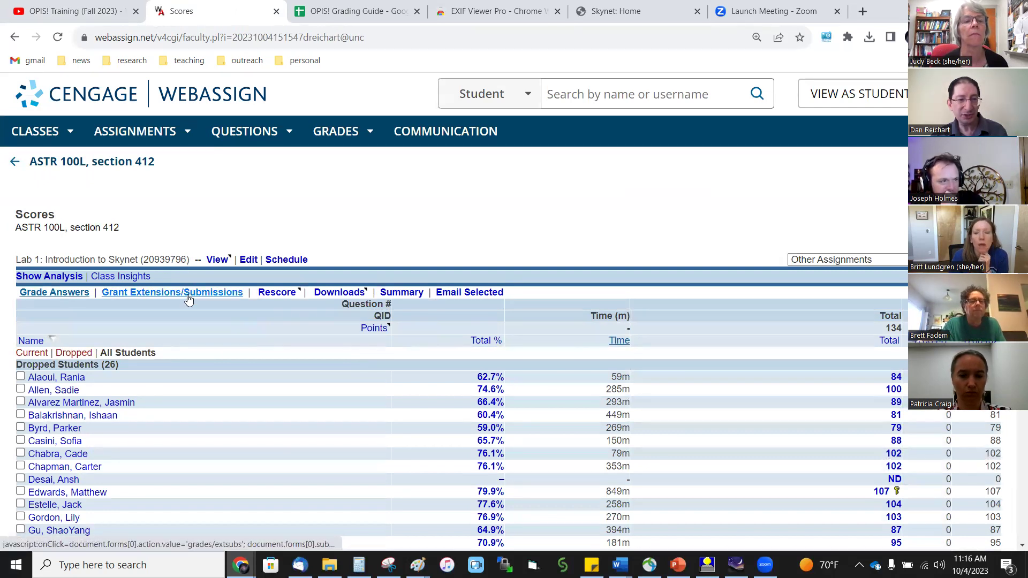
View the extension and submission settings for the first listed student, check the extension calendar, and return to the scores.
click(20, 376)
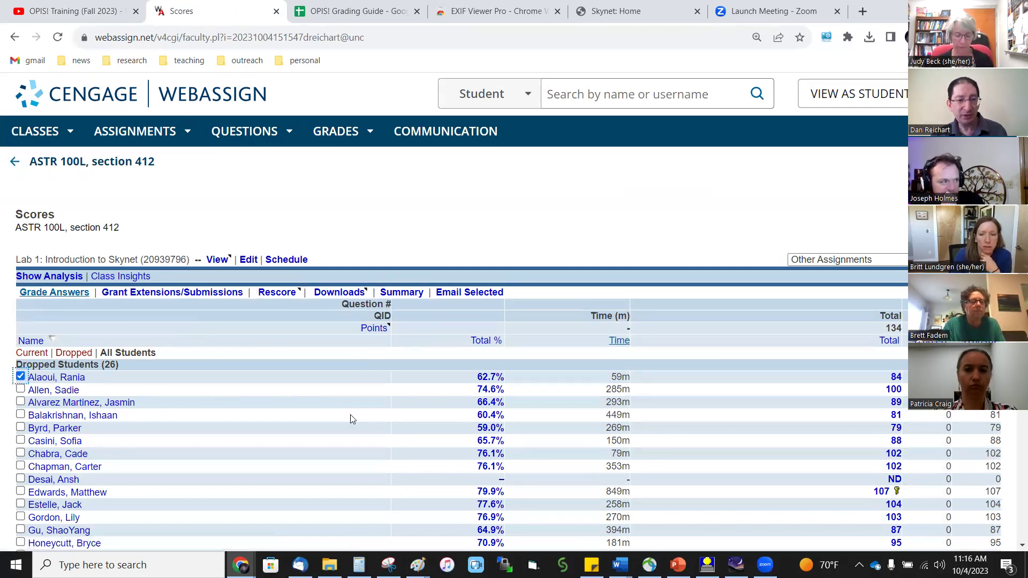
click(212, 293)
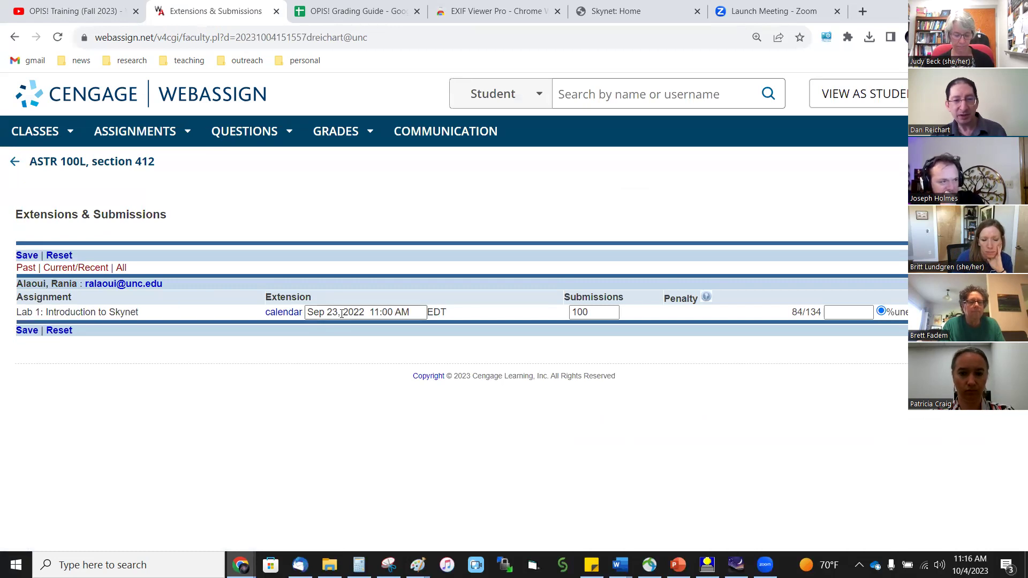
click(283, 313)
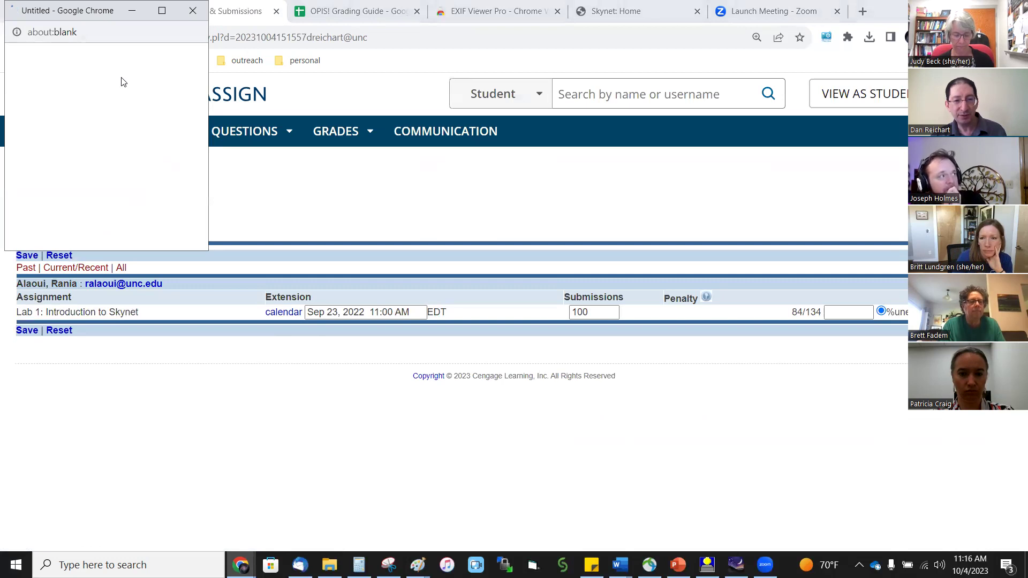
click(197, 11)
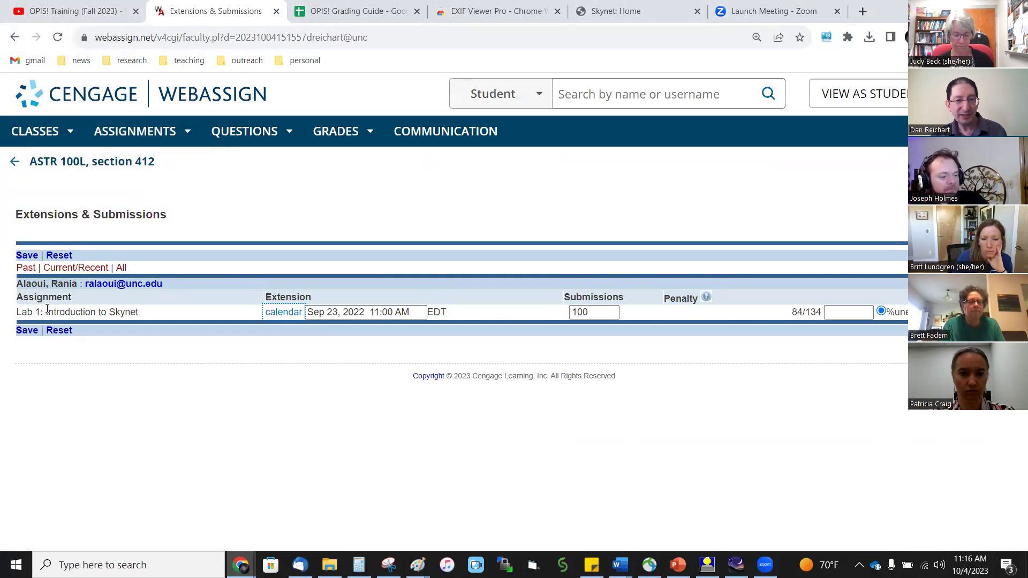
click(14, 37)
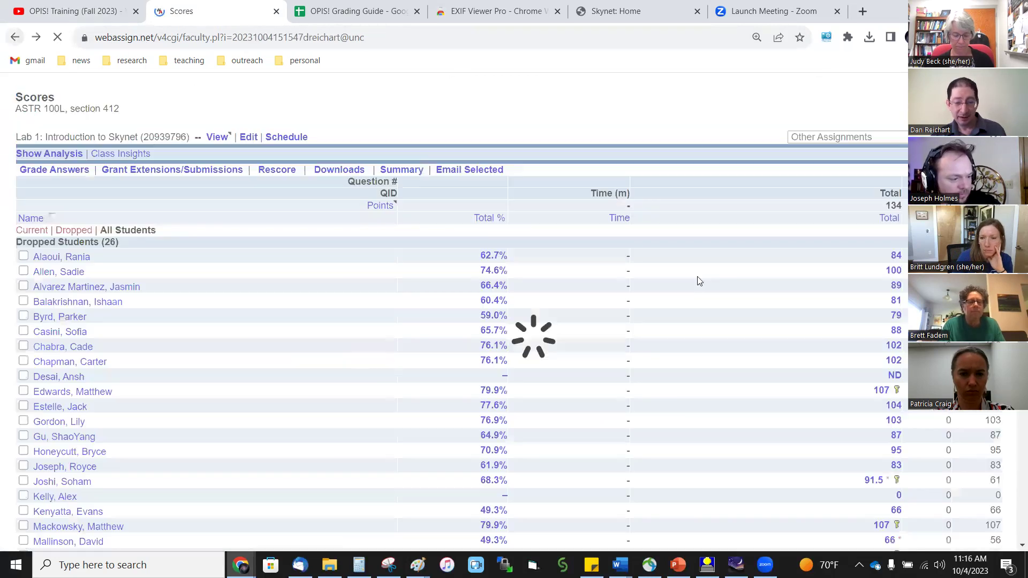
Examine the section 412 Lab 1 score list and highlight the asterisk beside the total of 66.
scroll(502, 373, down, 8)
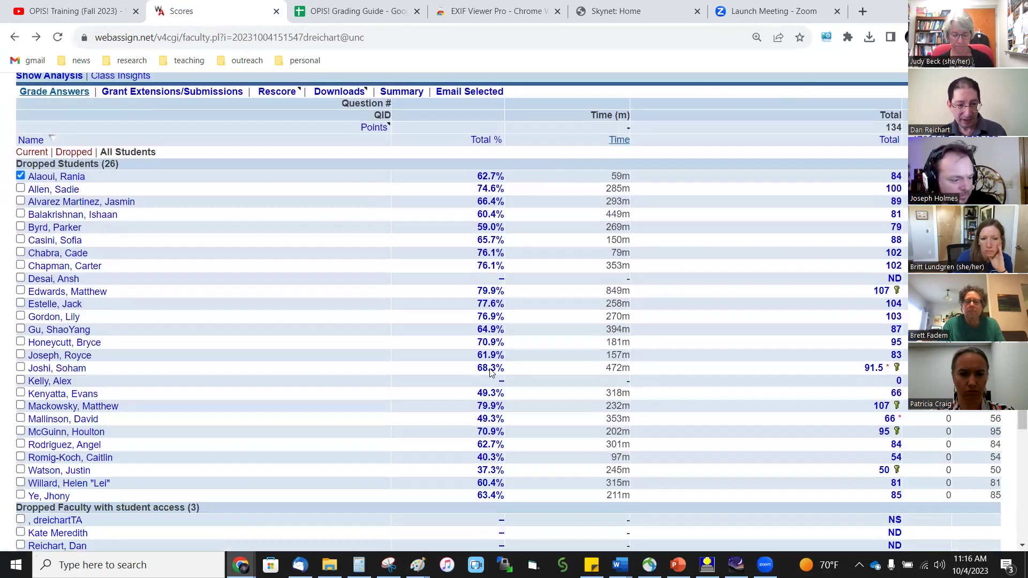
scroll(491, 373, up, 5)
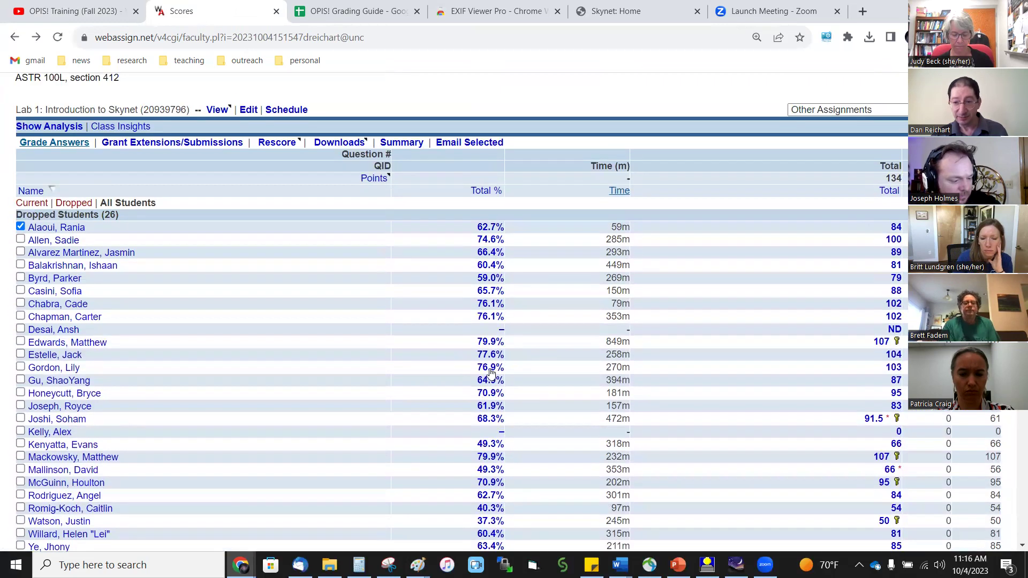
scroll(492, 373, down, 2)
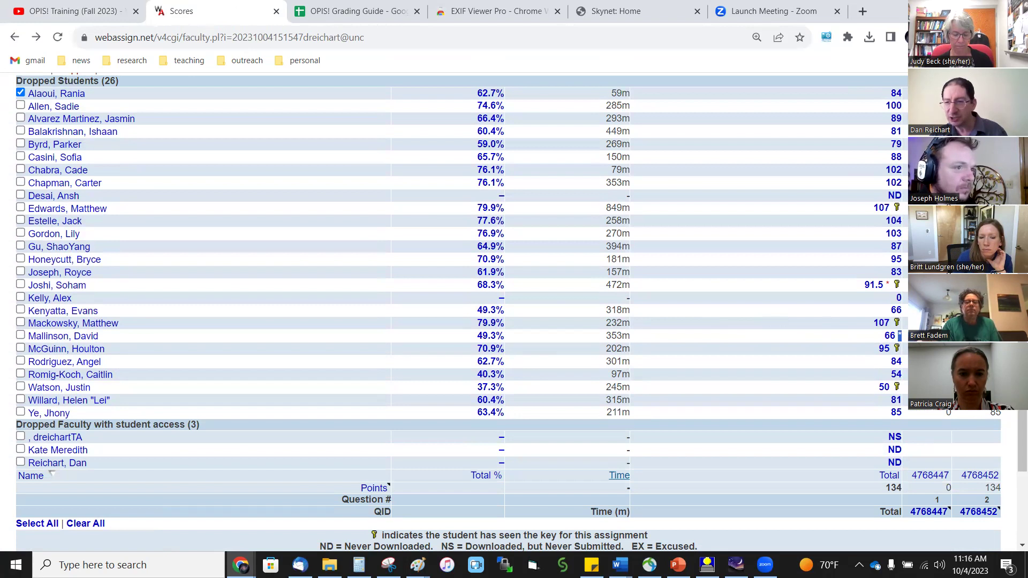
double_click(900, 334)
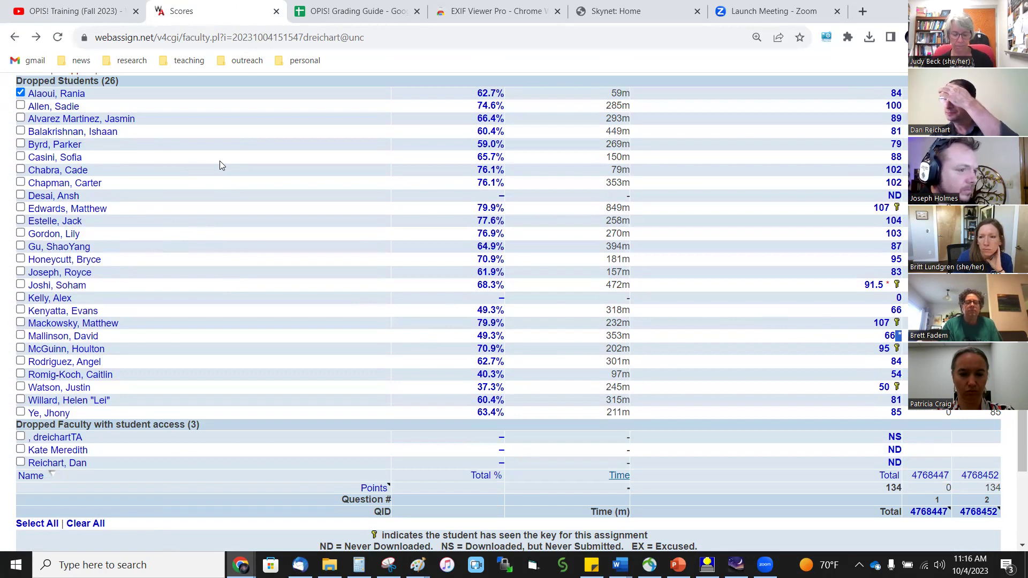
scroll(225, 185, up, 3)
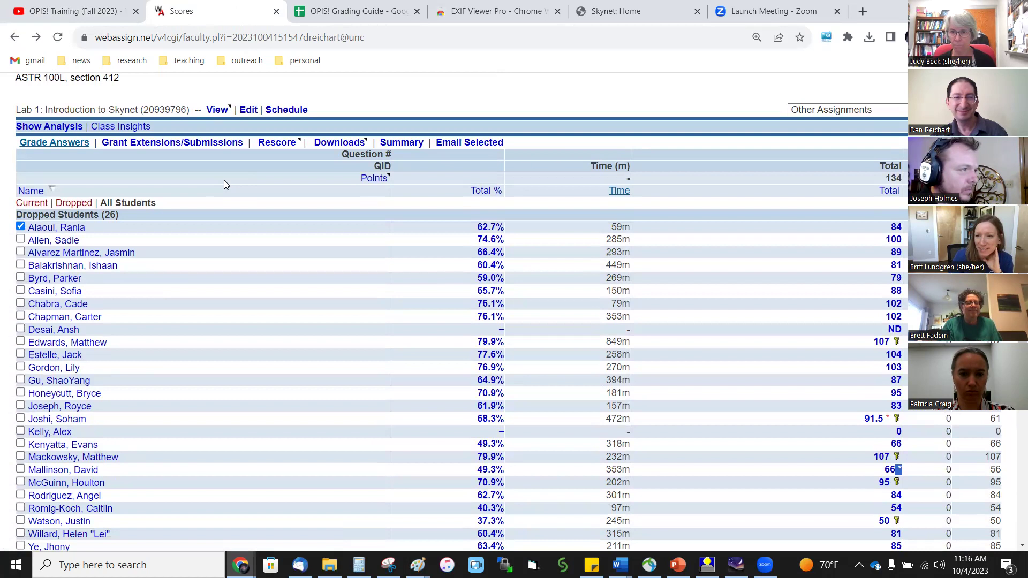
Return to the class list and move the OPIS! Training playlist tab between the EXIF Viewer Pro and Skynet tabs.
click(15, 37)
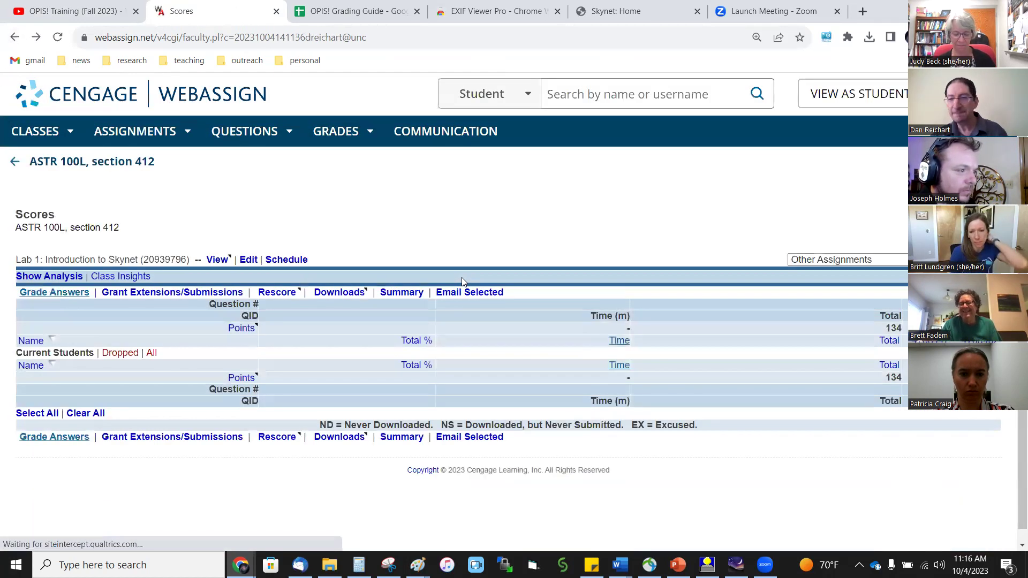
click(14, 37)
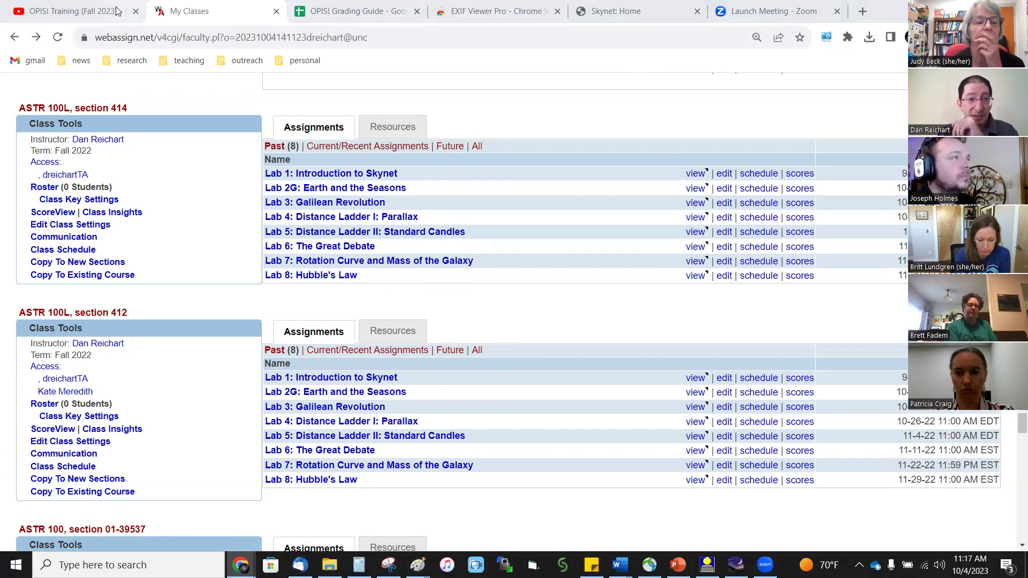
drag(135, 9, 403, 33)
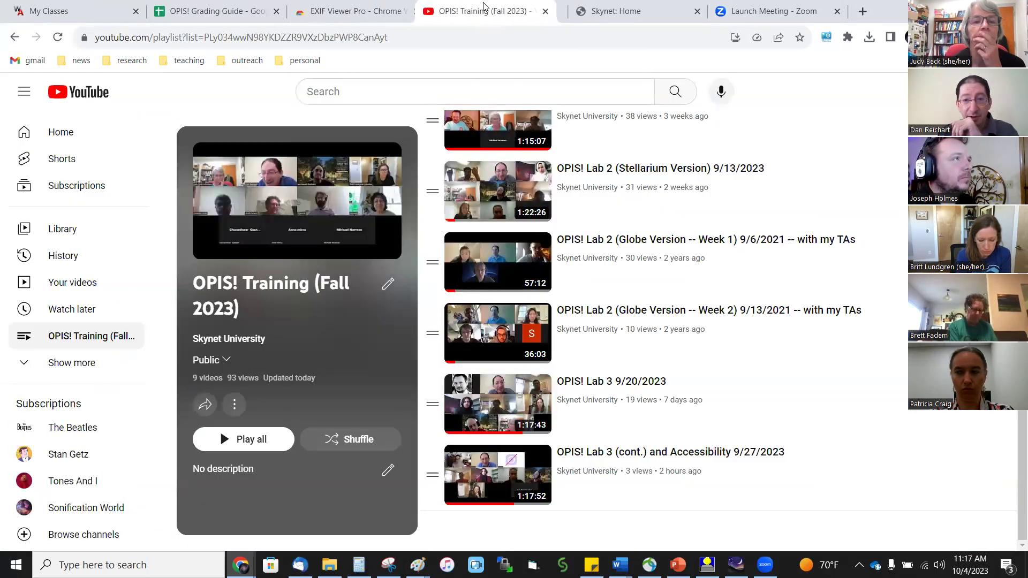
Open the Lab 1: Introduction to Skynet scores for ASTR 100L section 414 and list all students.
click(96, 10)
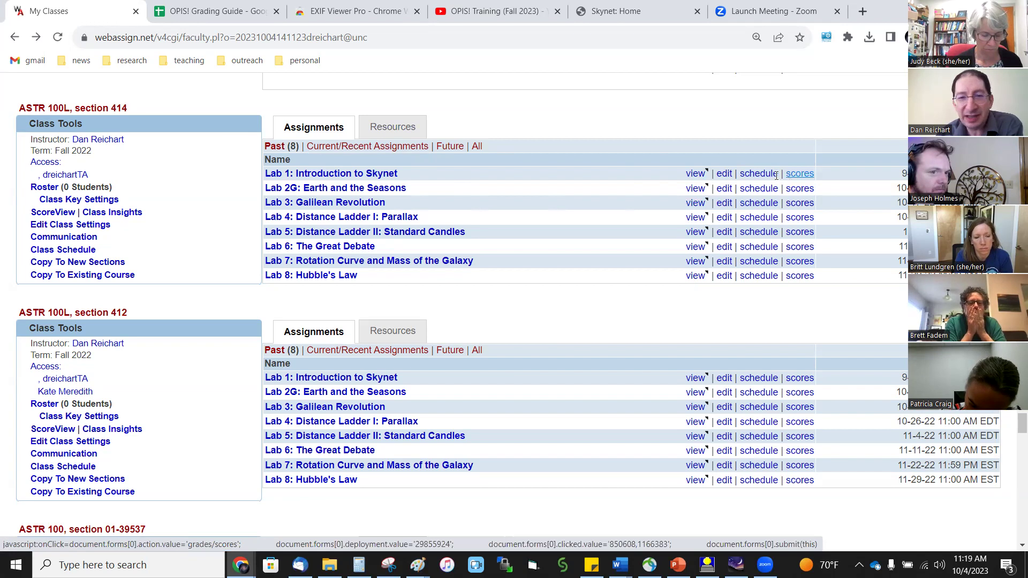
click(798, 176)
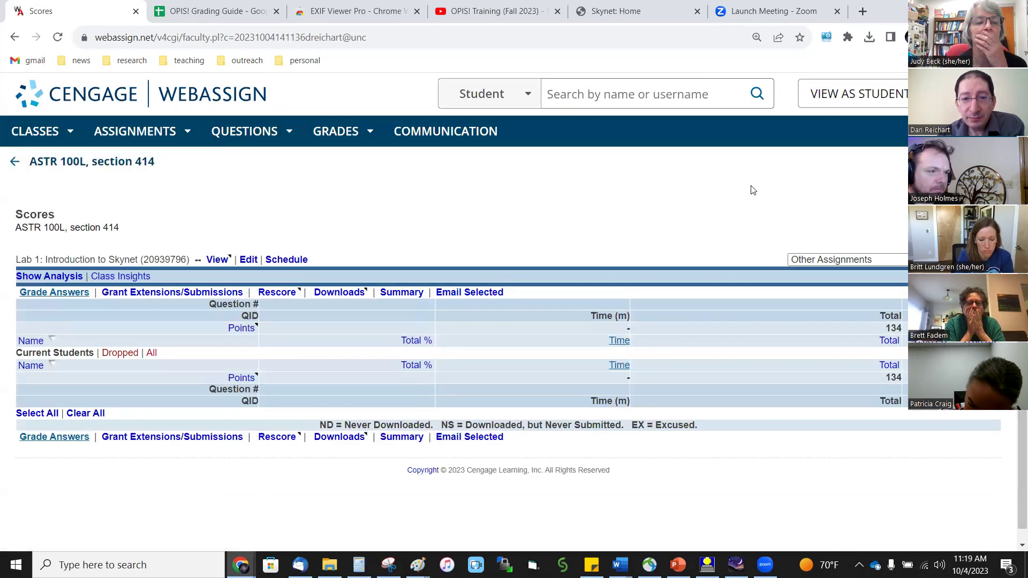
click(152, 353)
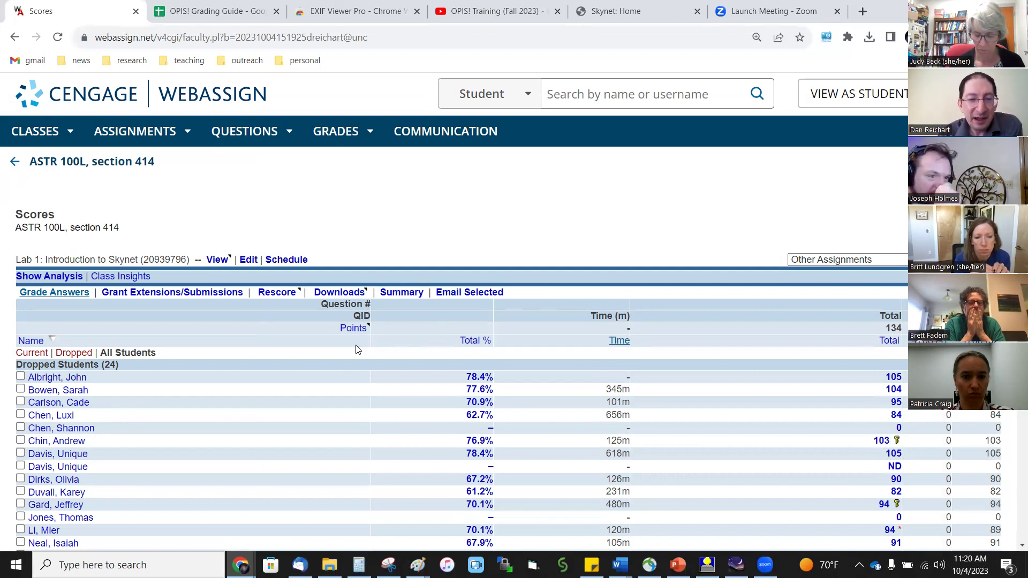
Start grading answers for question 4768452 only, with student names shown.
scroll(316, 350, down, 3)
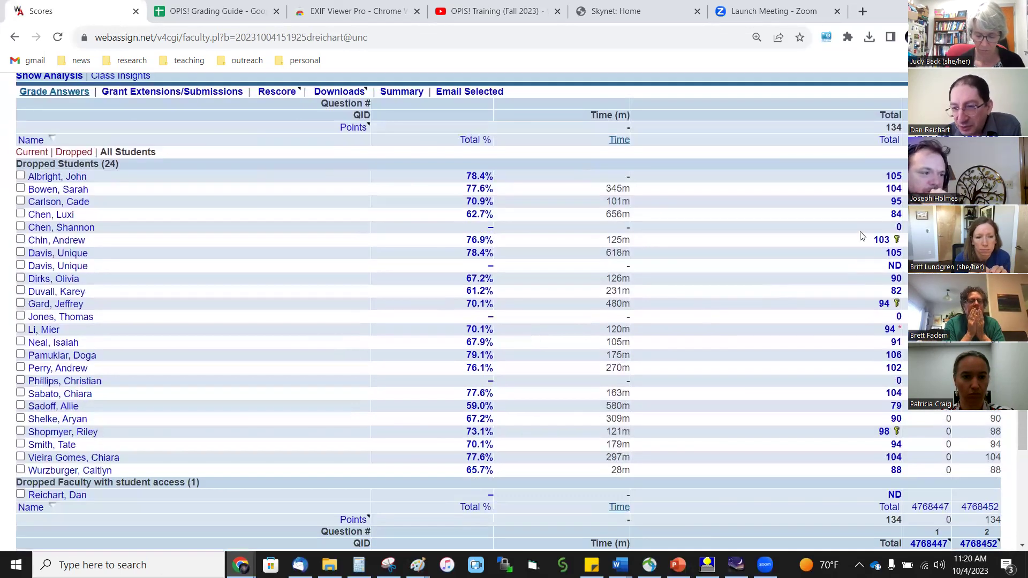
scroll(434, 237, up, 1)
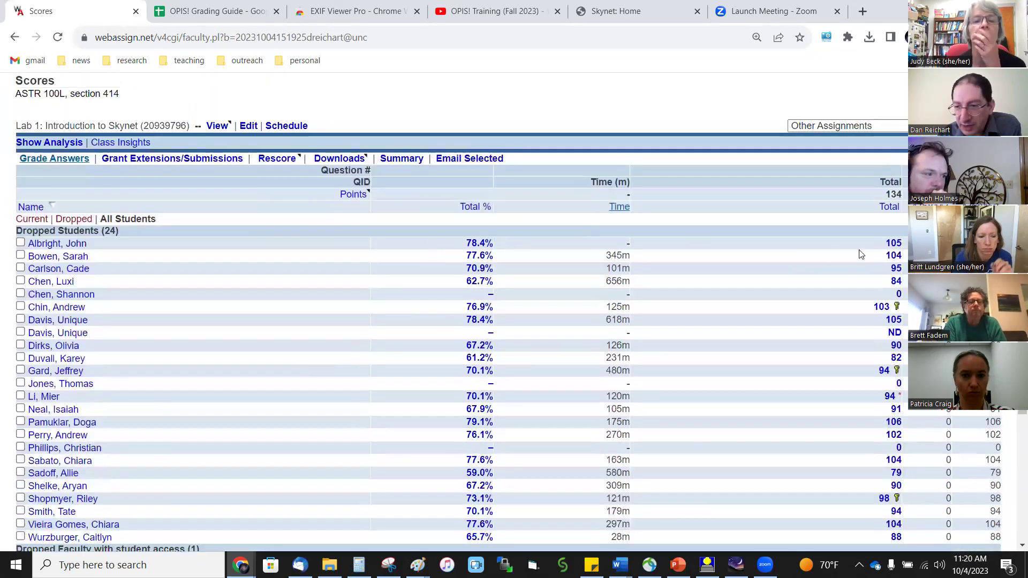
scroll(570, 289, up, 1)
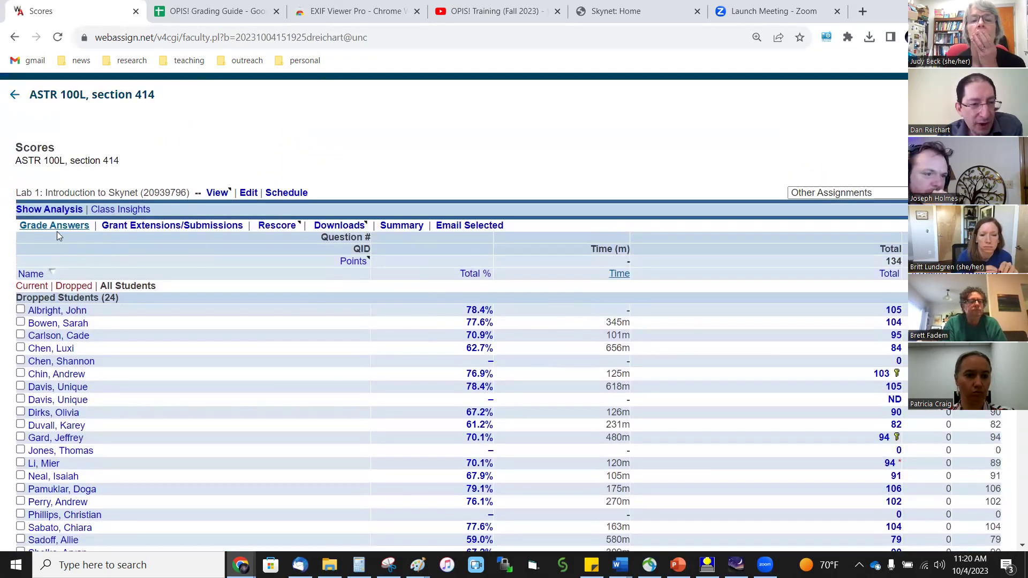
click(57, 227)
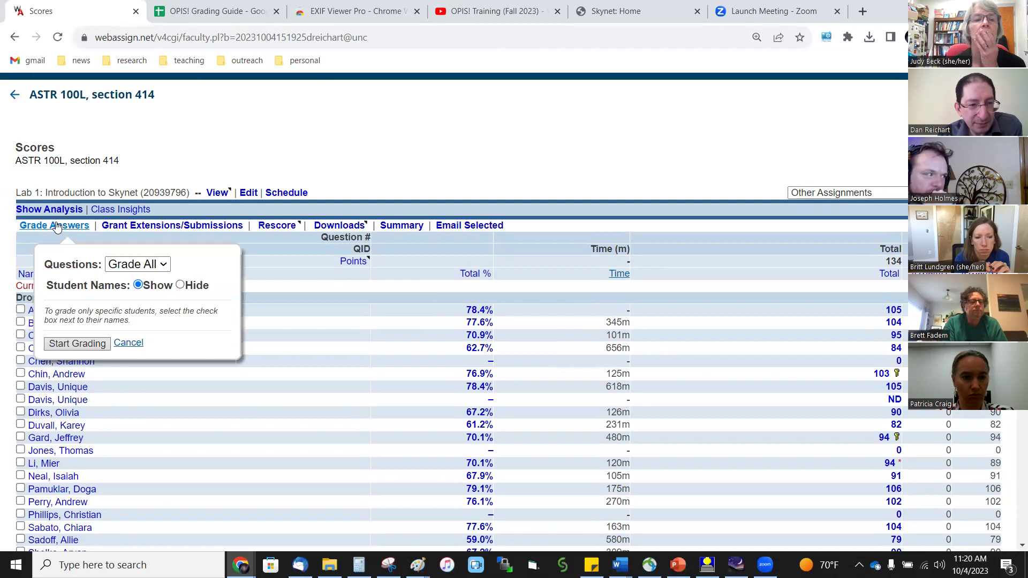
click(159, 268)
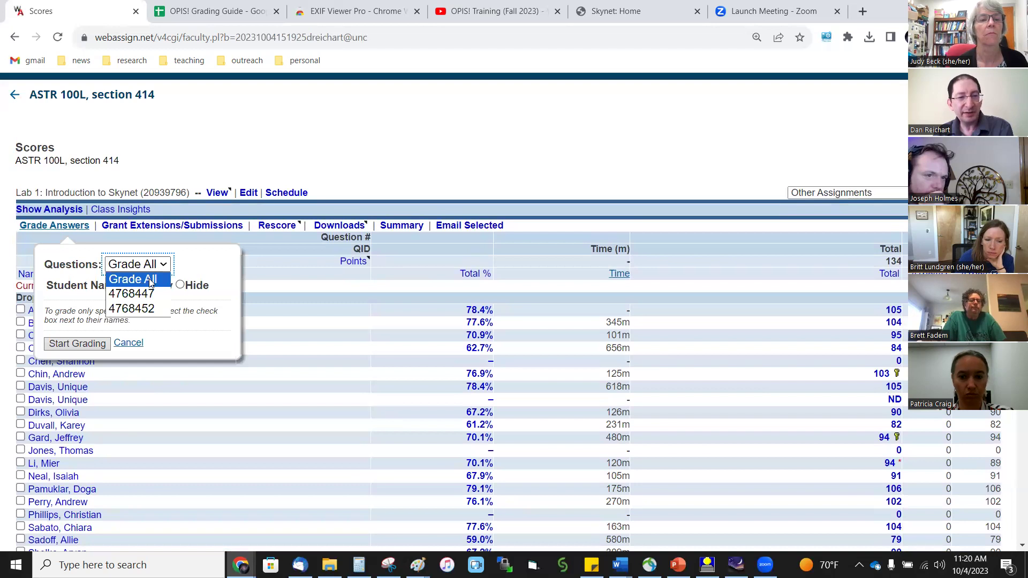
click(150, 310)
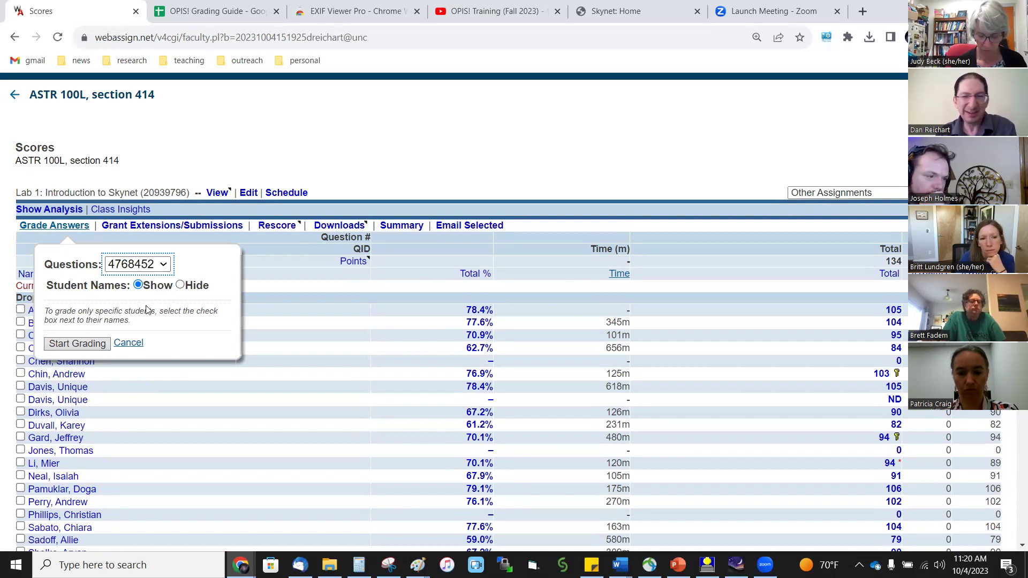
click(86, 346)
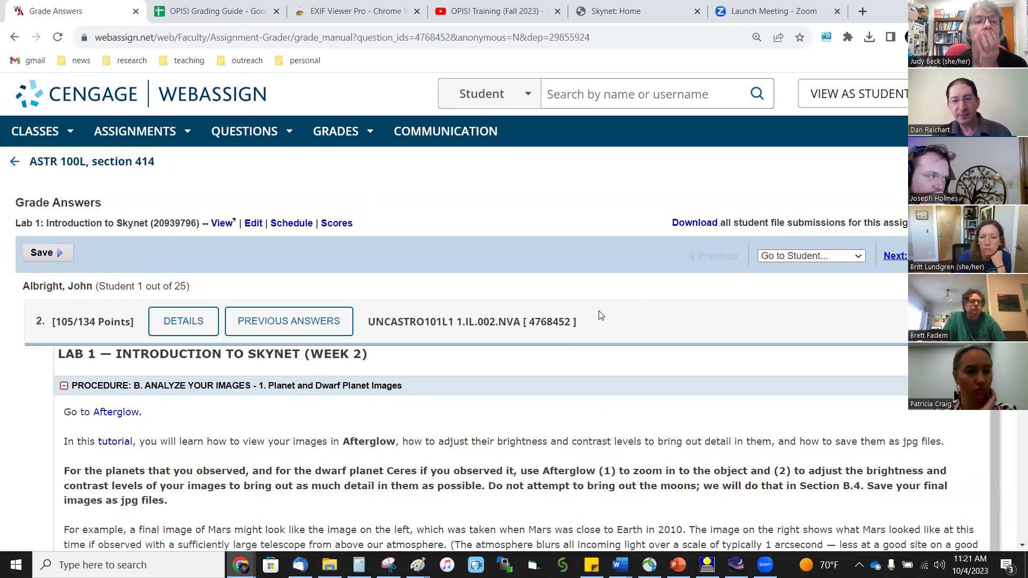
Examine the first student's answers for question 2 from the planet images through the angular diameters procedure, and return to the beginning.
scroll(599, 318, down, 3)
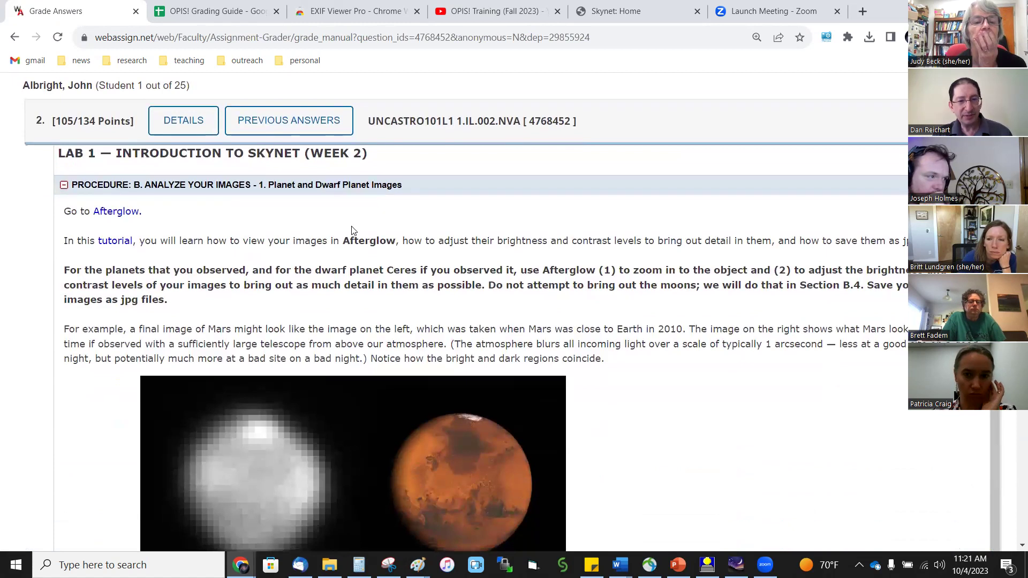
scroll(644, 294, down, 6)
scroll(649, 298, down, 20)
scroll(649, 299, down, 20)
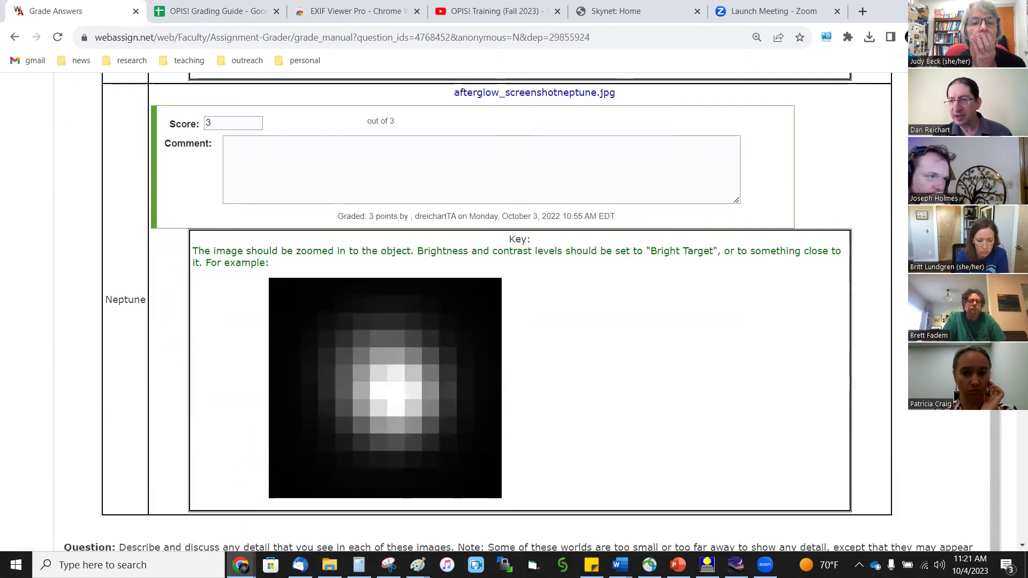
scroll(519, 312, down, 15)
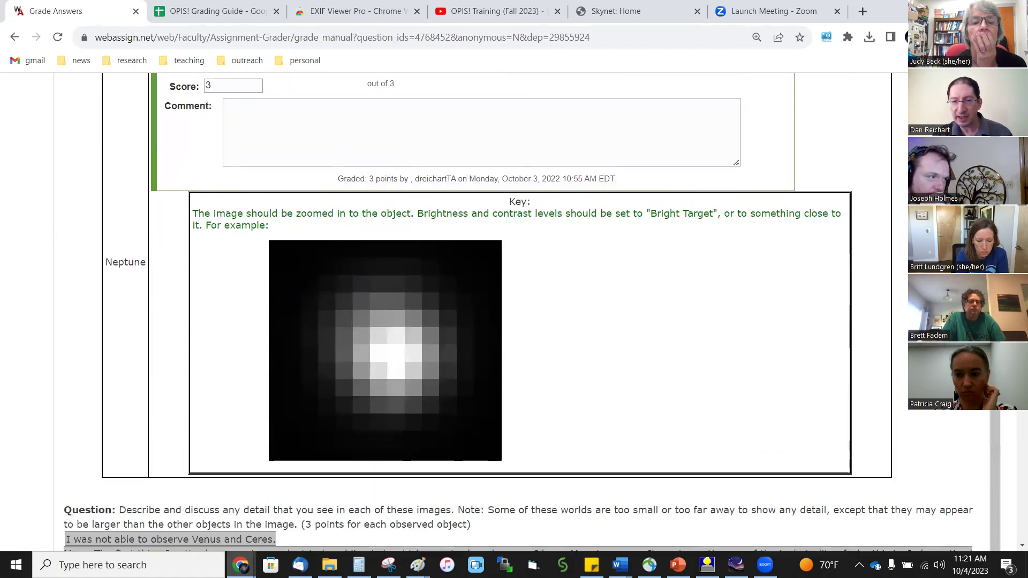
scroll(519, 312, down, 1)
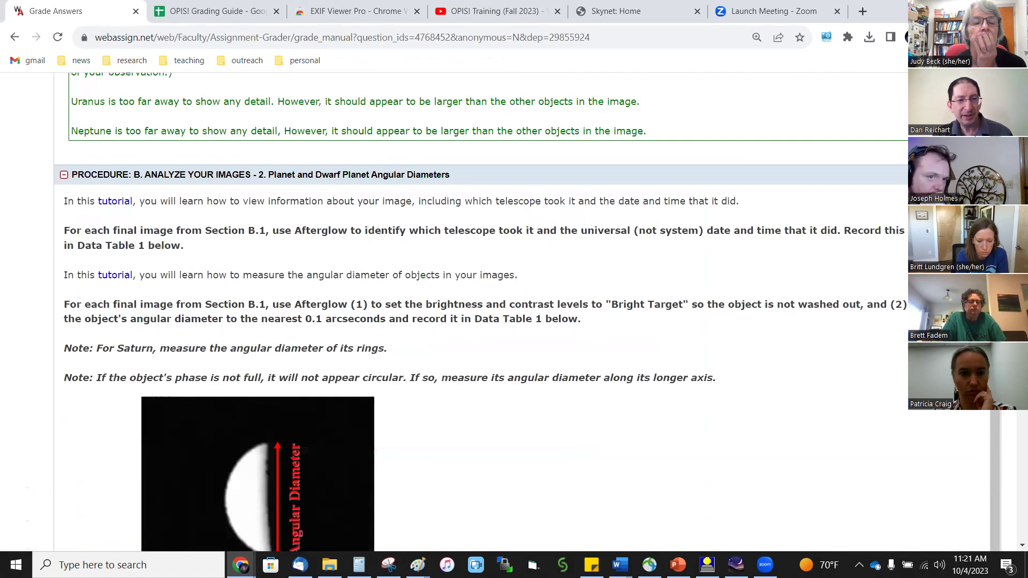
key(Home)
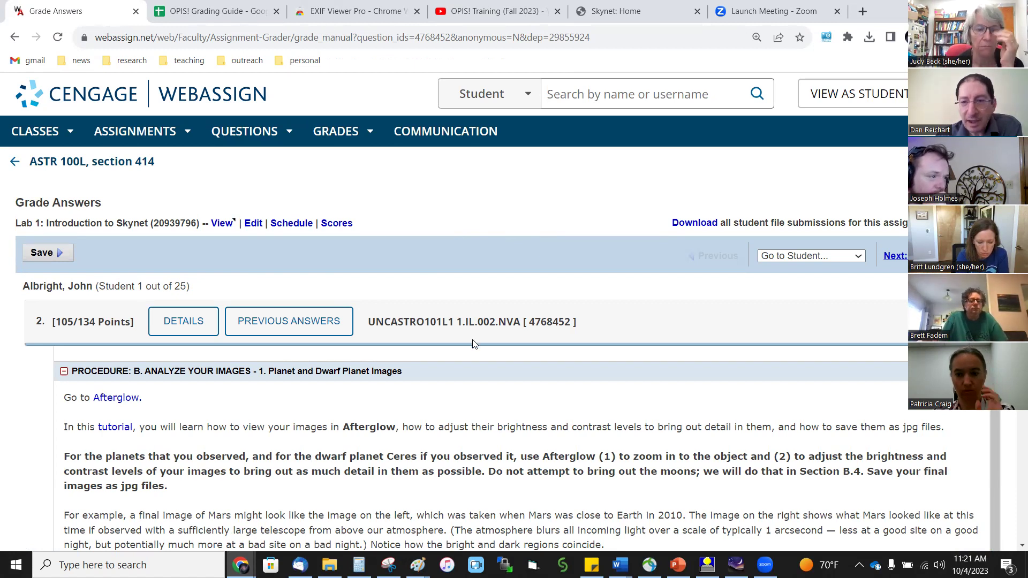
Check the list of students available for grading without choosing one, and view the Mars example images in section B.1.
click(813, 257)
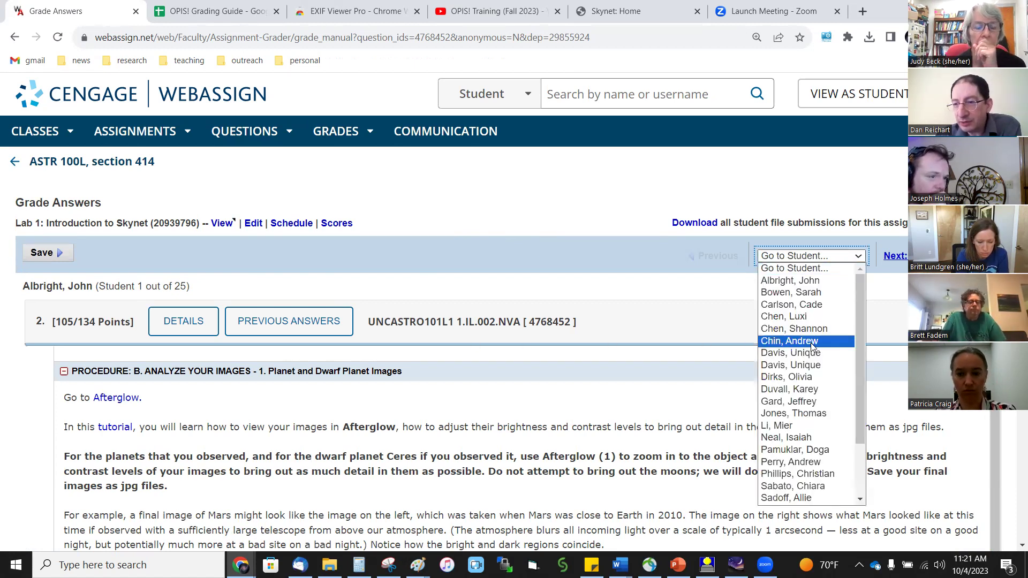
click(876, 196)
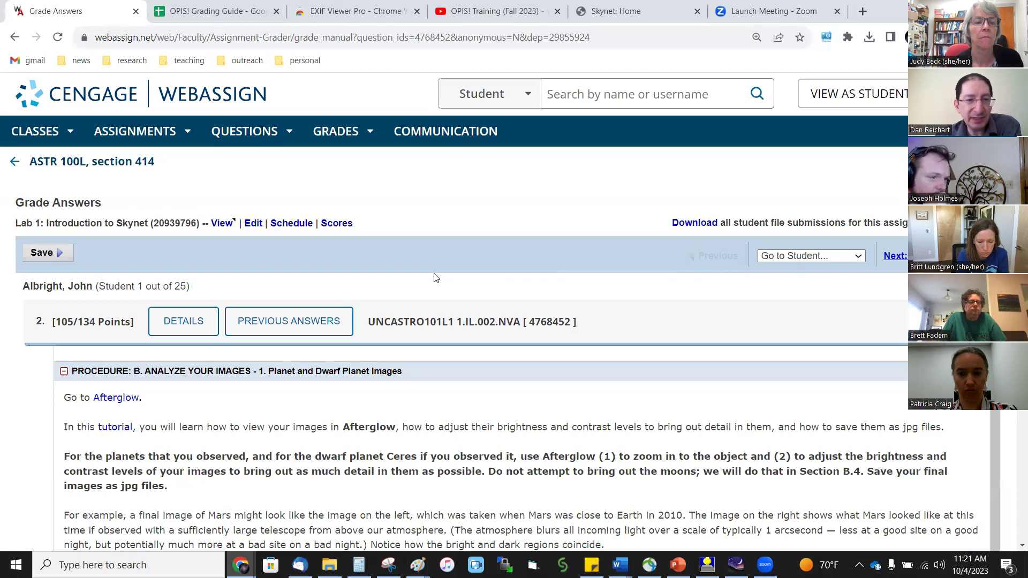
scroll(373, 277, down, 1)
scroll(370, 277, down, 4)
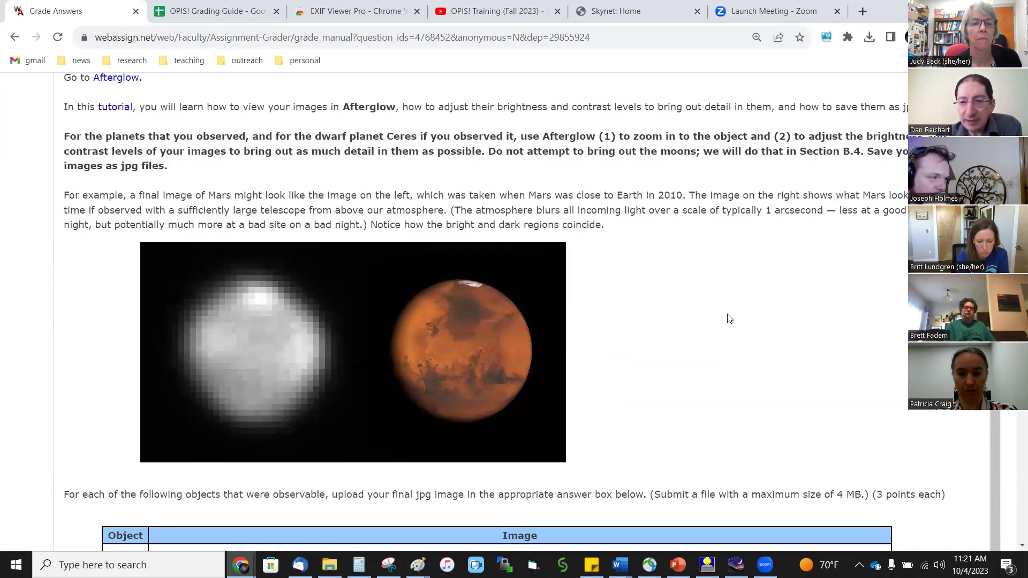
scroll(728, 318, up, 1)
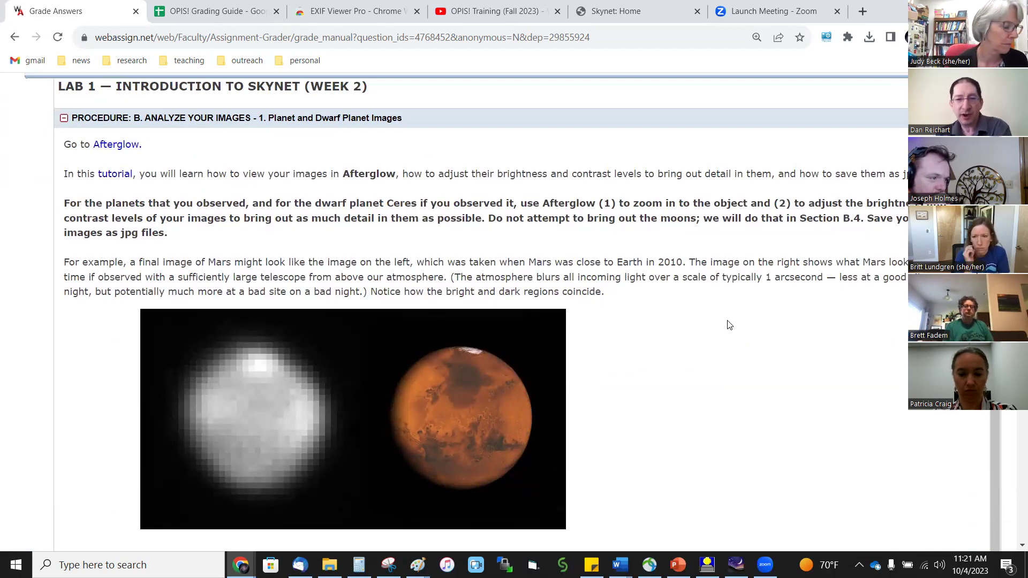
scroll(728, 325, down, 1)
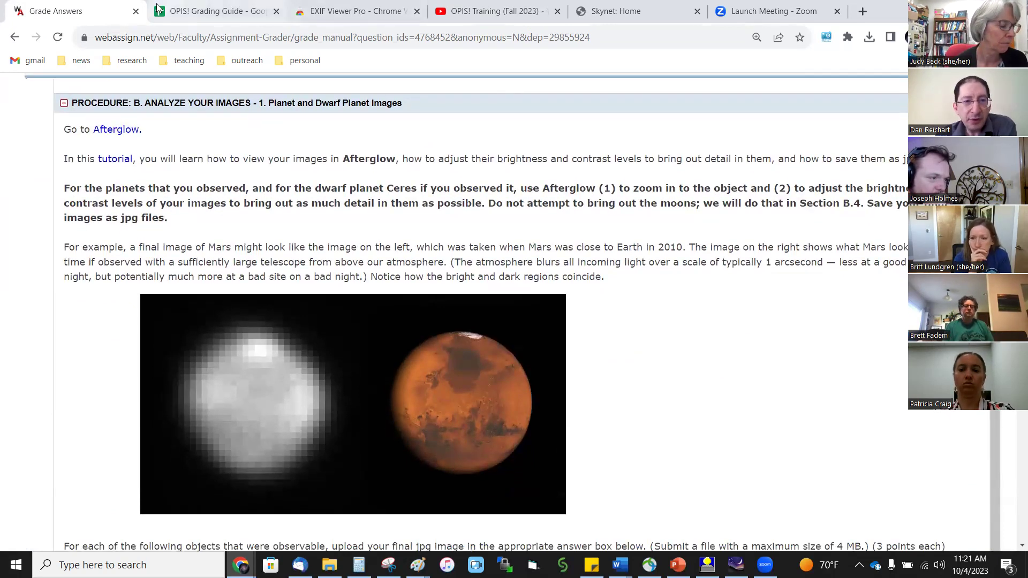
Switch to the OPIS! Grading Guide spreadsheet and review the Lab 1 instructions from the first row.
click(187, 7)
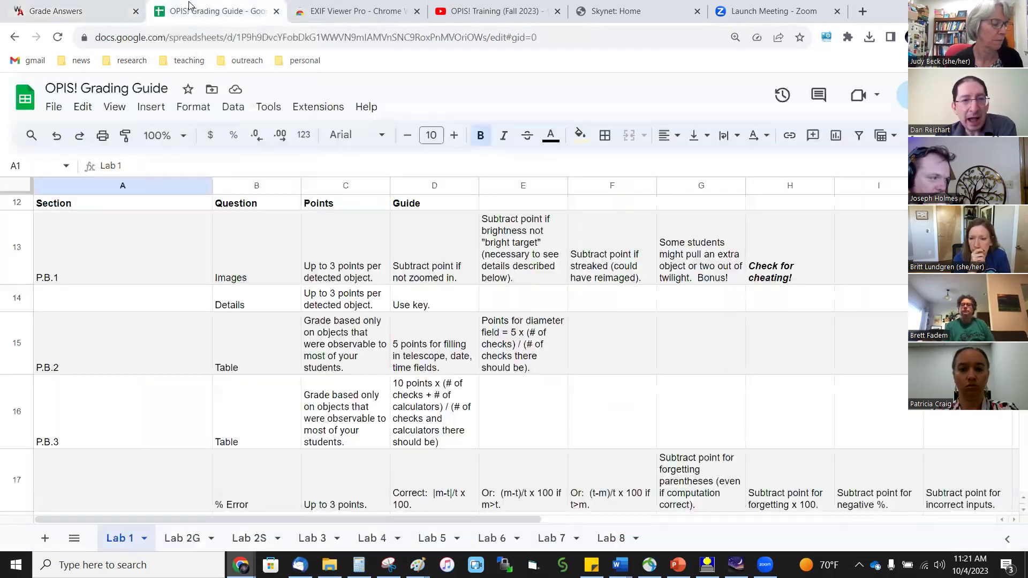
scroll(388, 304, up, 2)
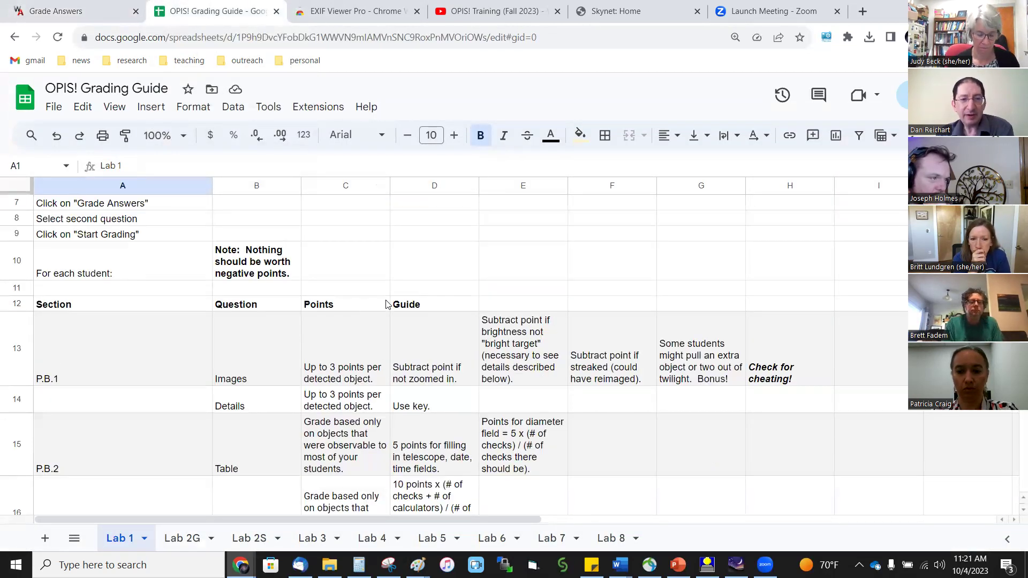
scroll(388, 303, up, 3)
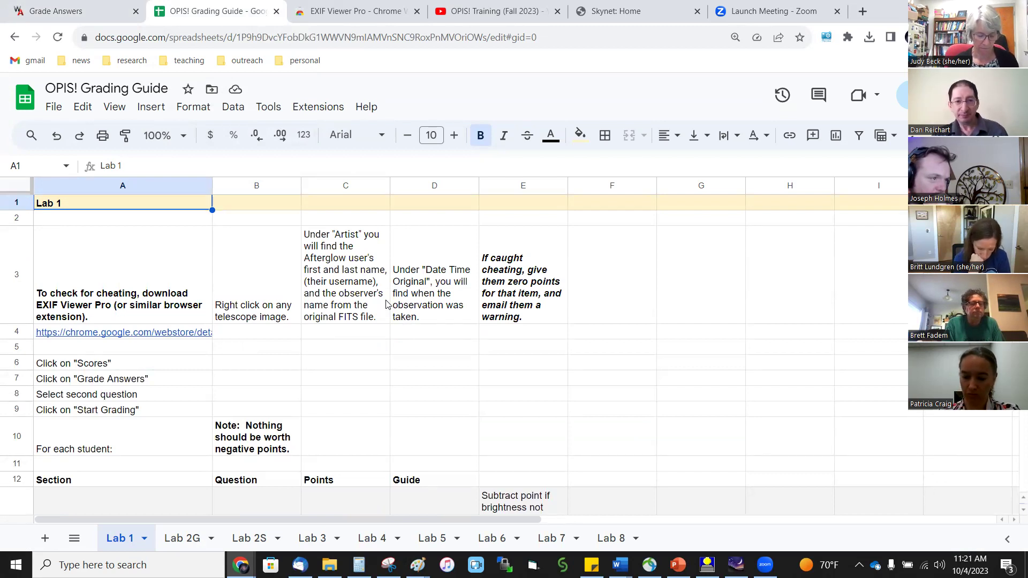
click(542, 38)
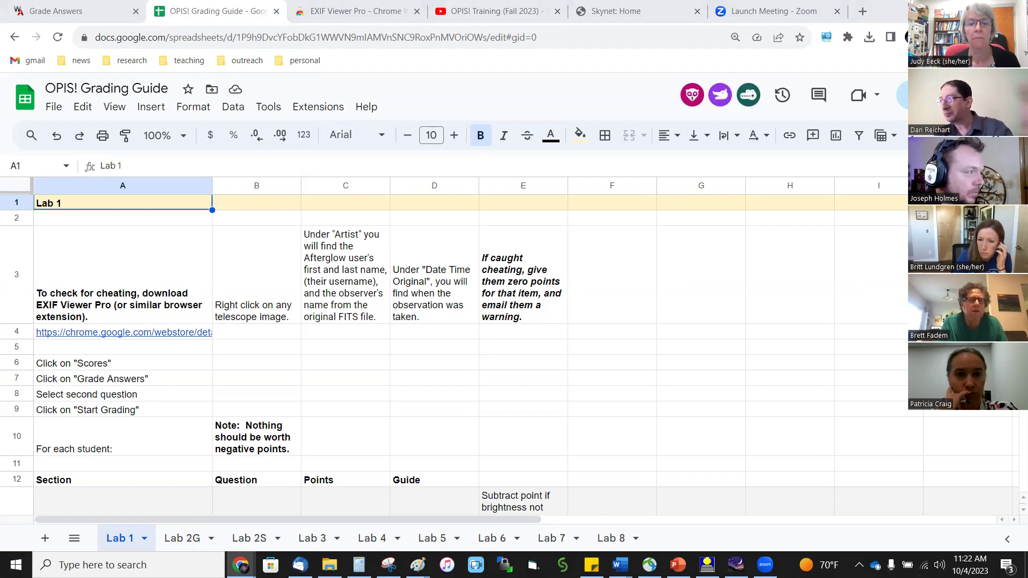
click(649, 277)
scroll(649, 279, down, 2)
scroll(649, 279, up, 2)
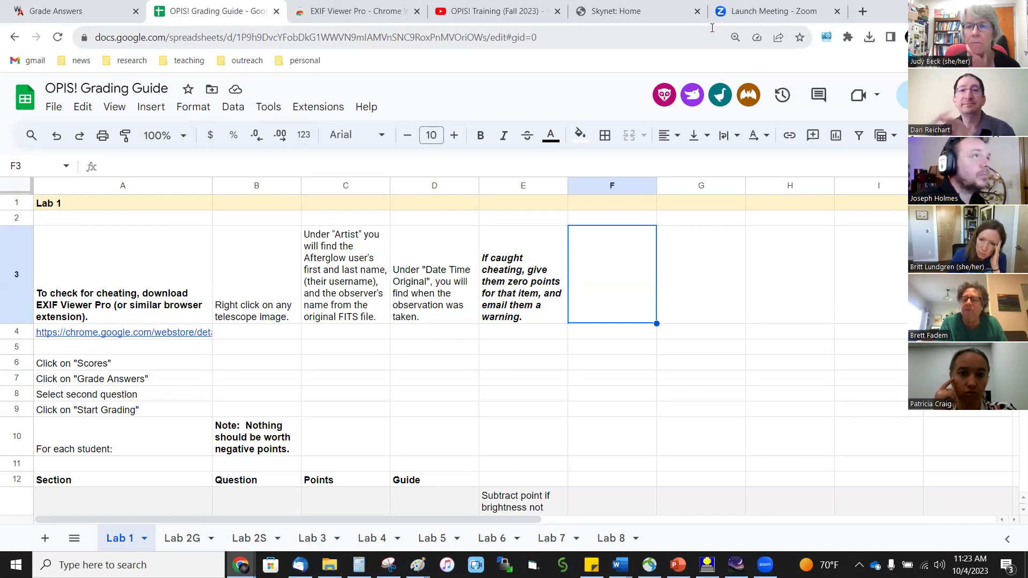
Return to the WebAssign grading page and review the first student's planet image scores, Data Table 1 and Data Table 2.
click(58, 11)
scroll(576, 280, down, 8)
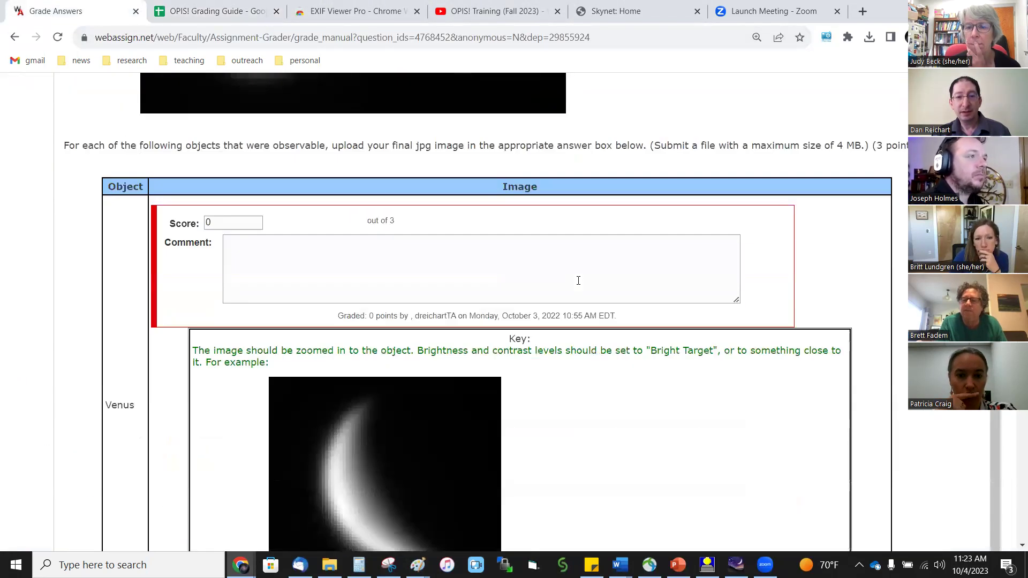
scroll(578, 280, down, 10)
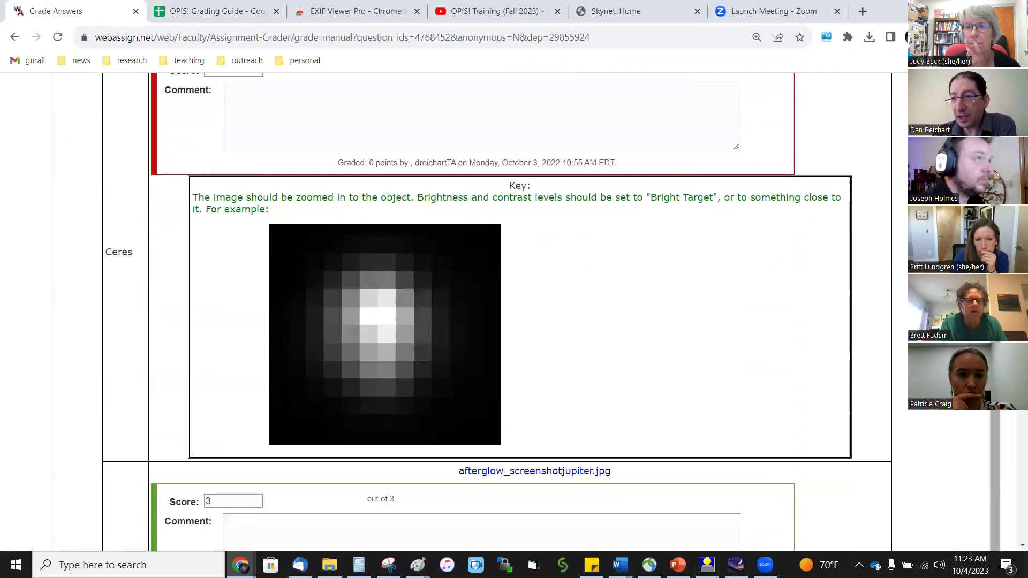
scroll(576, 280, down, 15)
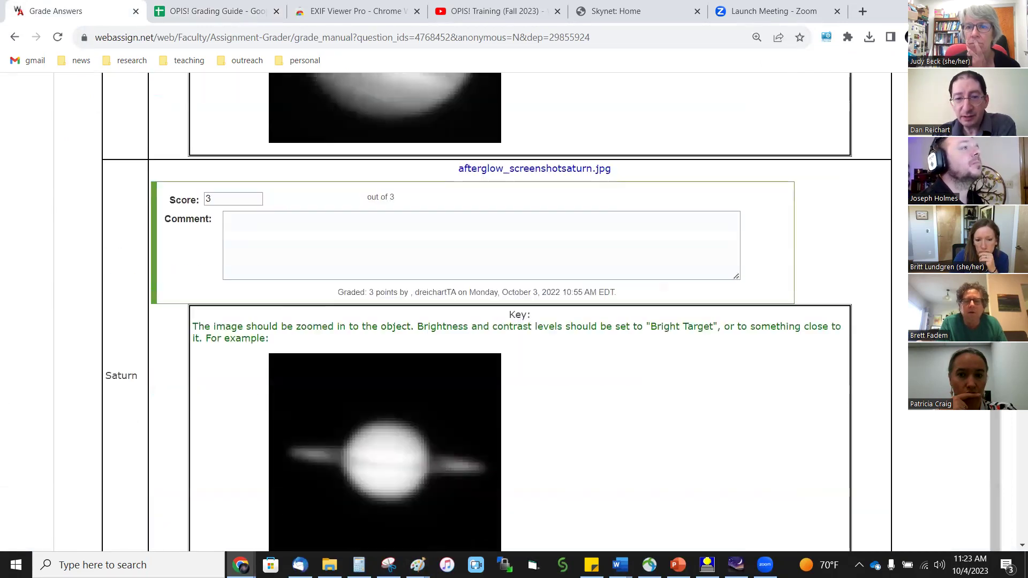
scroll(360, 317, up, 4)
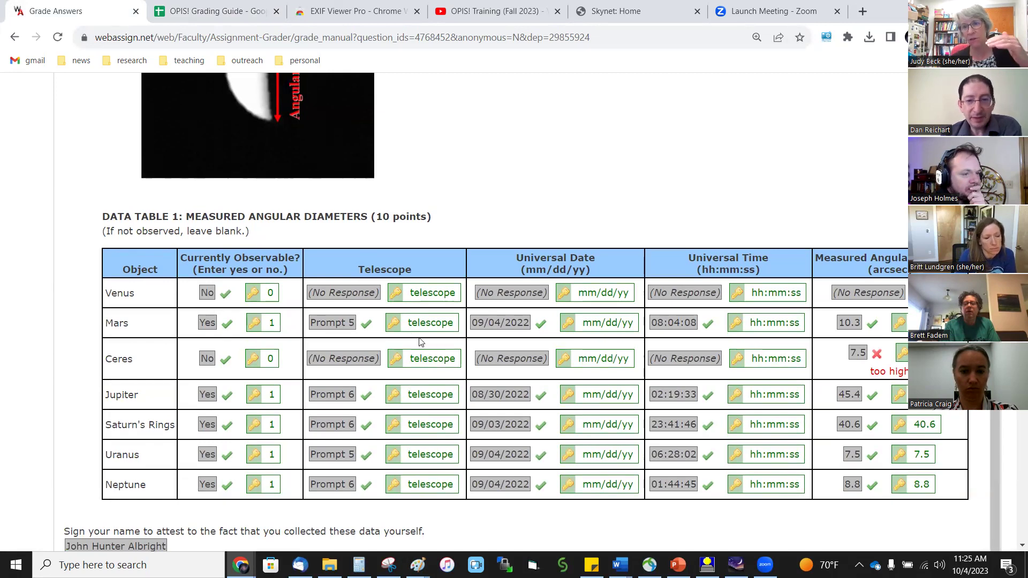
scroll(572, 362, down, 1)
scroll(571, 363, down, 20)
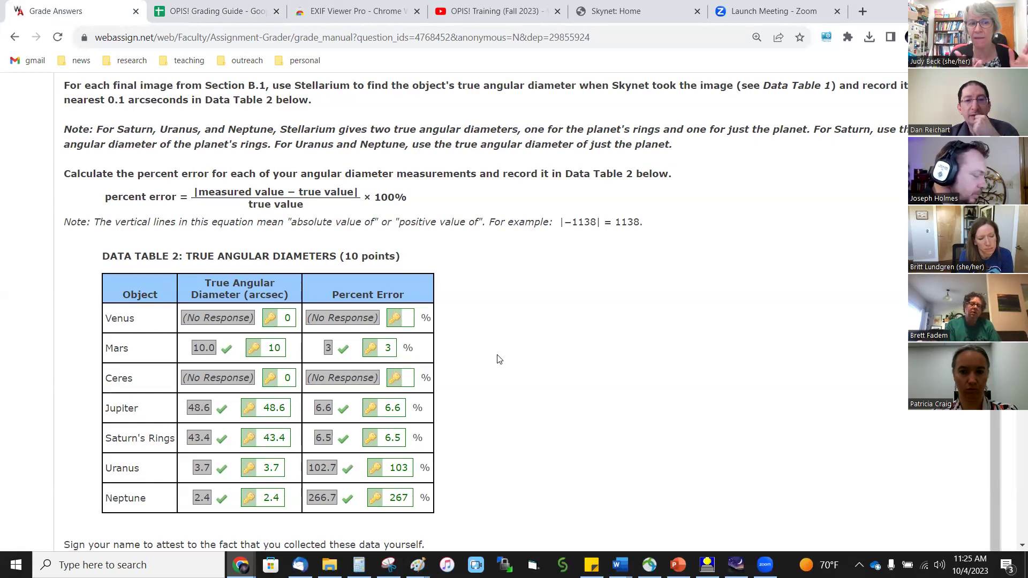
Highlight the Ceres true angular diameter response in Data Table 2 and clear the highlight.
scroll(498, 359, up, 1)
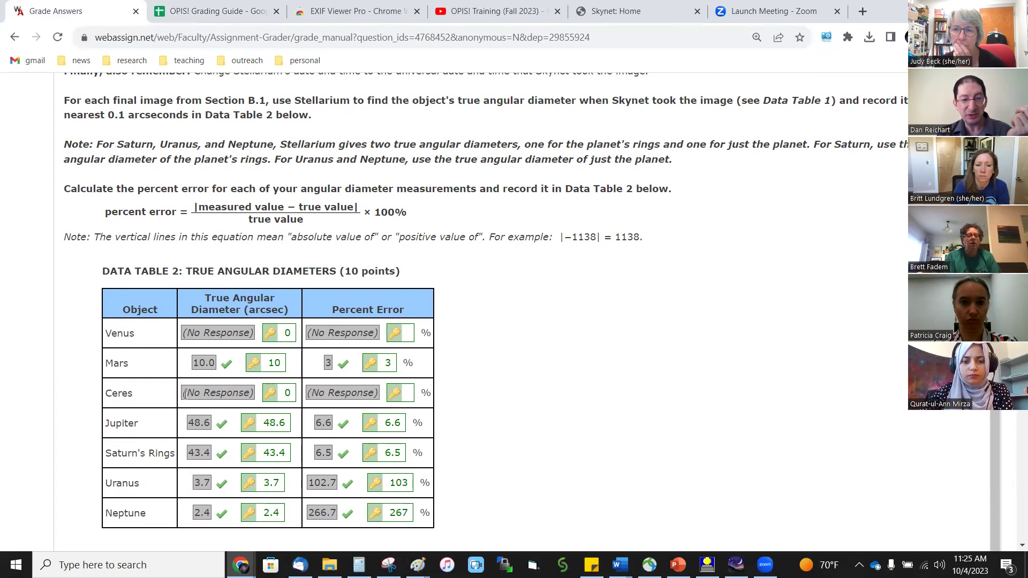
drag(184, 394, 265, 392)
click(531, 377)
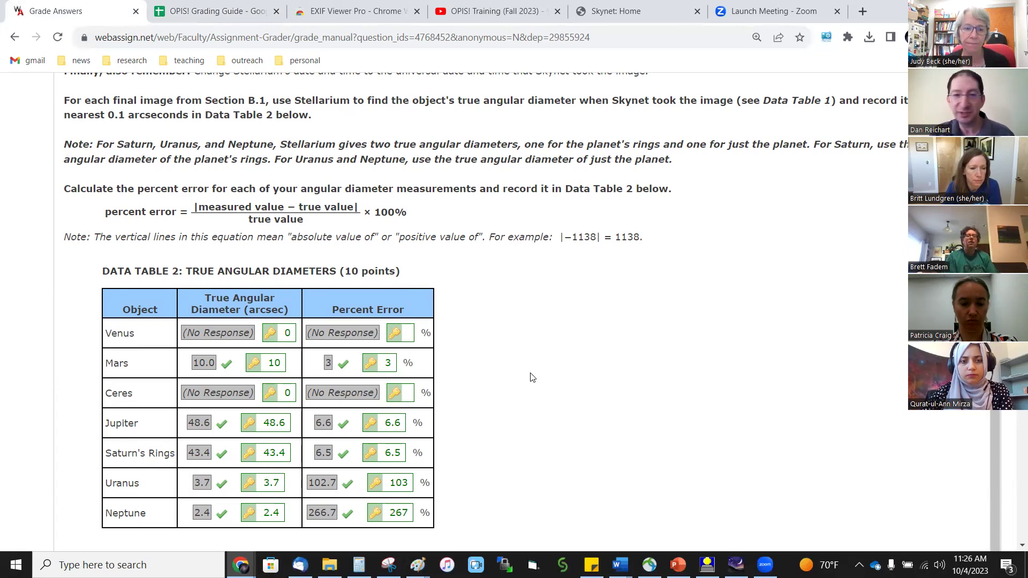
Review the answer back from Data Table 2 through the image description key and planet image scores to the page heading.
scroll(519, 379, up, 20)
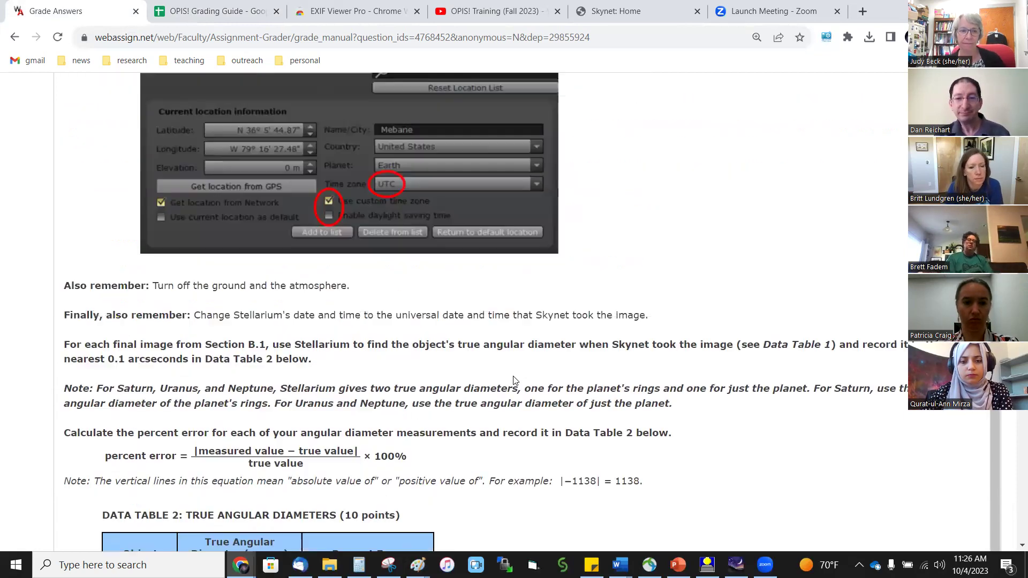
scroll(513, 380, up, 20)
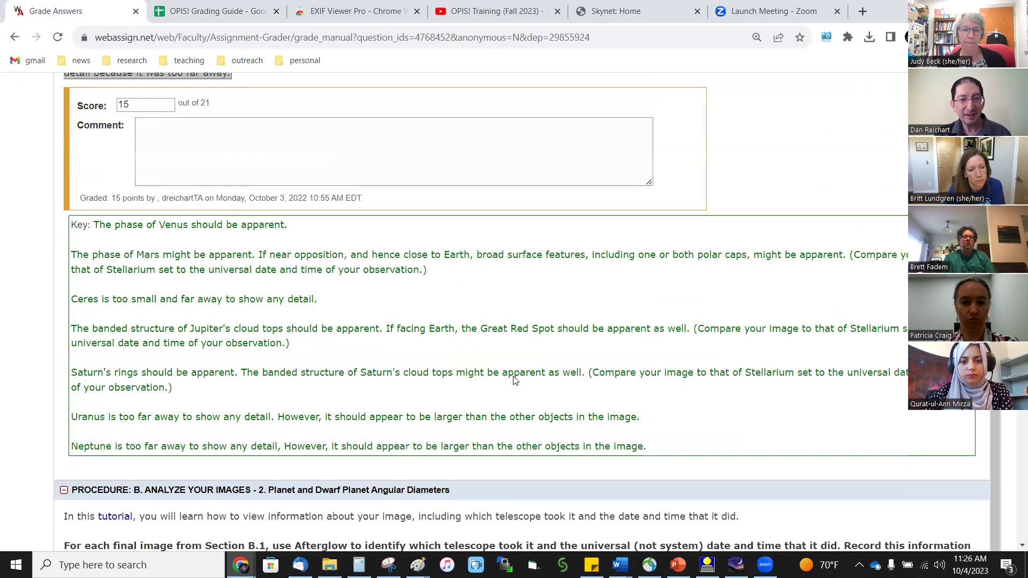
scroll(513, 380, up, 5)
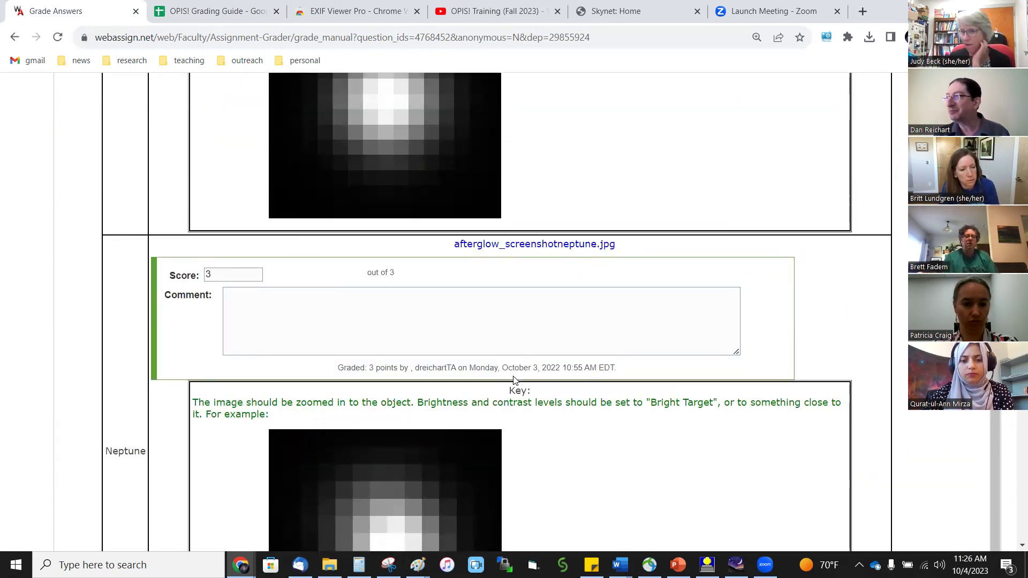
scroll(513, 380, up, 20)
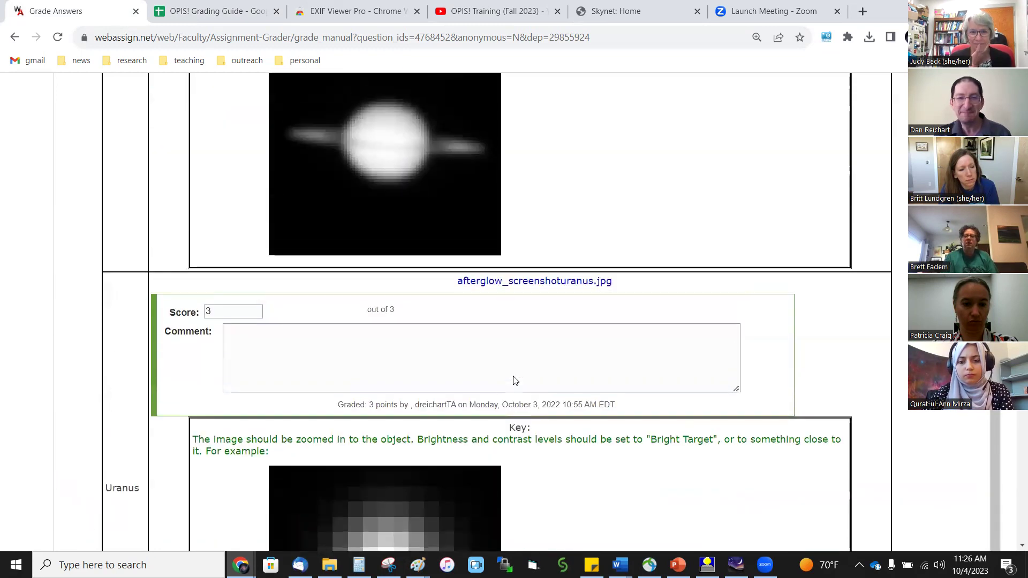
scroll(515, 381, up, 5)
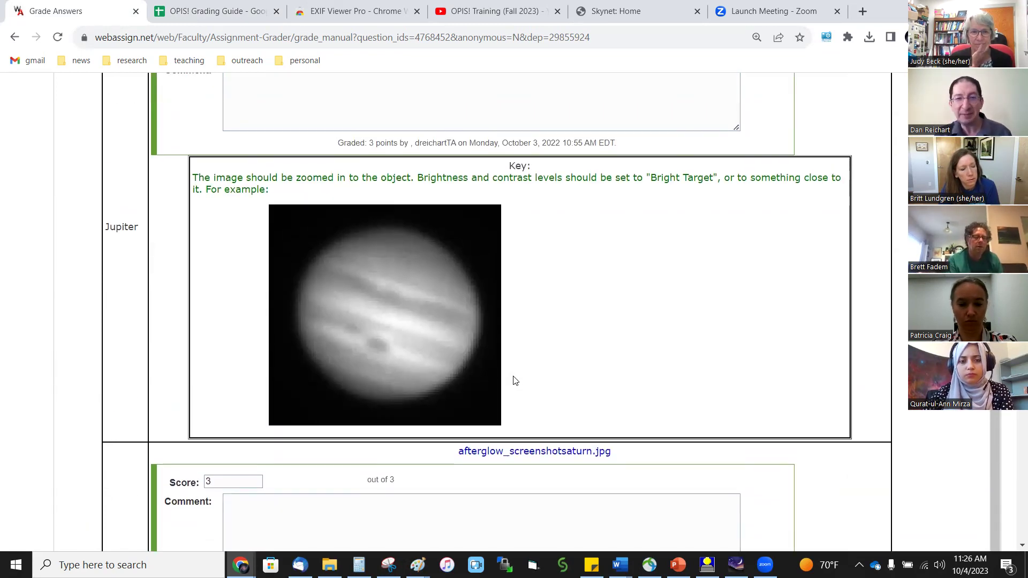
scroll(513, 379, down, 1)
scroll(545, 324, up, 1)
scroll(545, 324, up, 20)
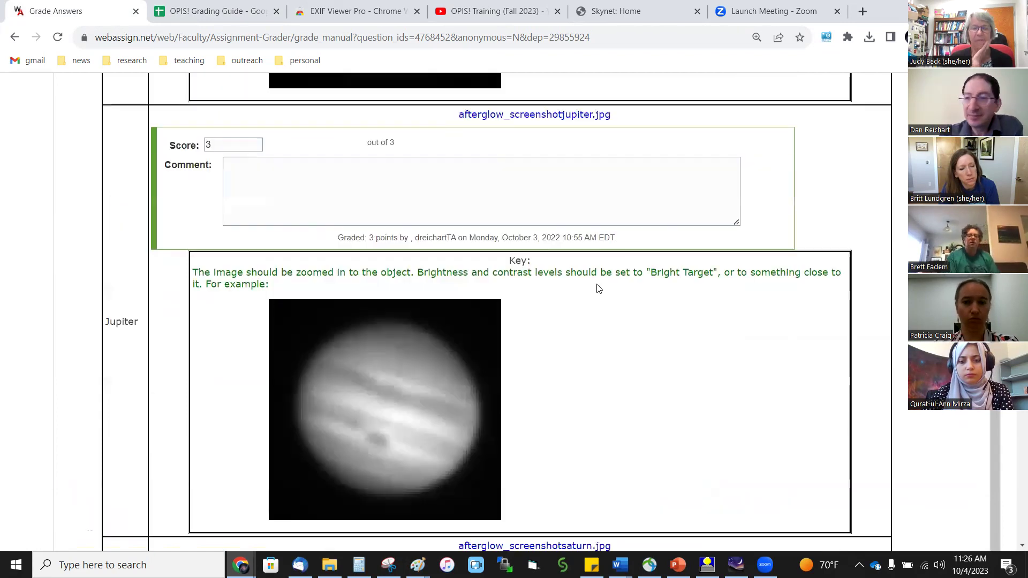
scroll(751, 278, up, 9)
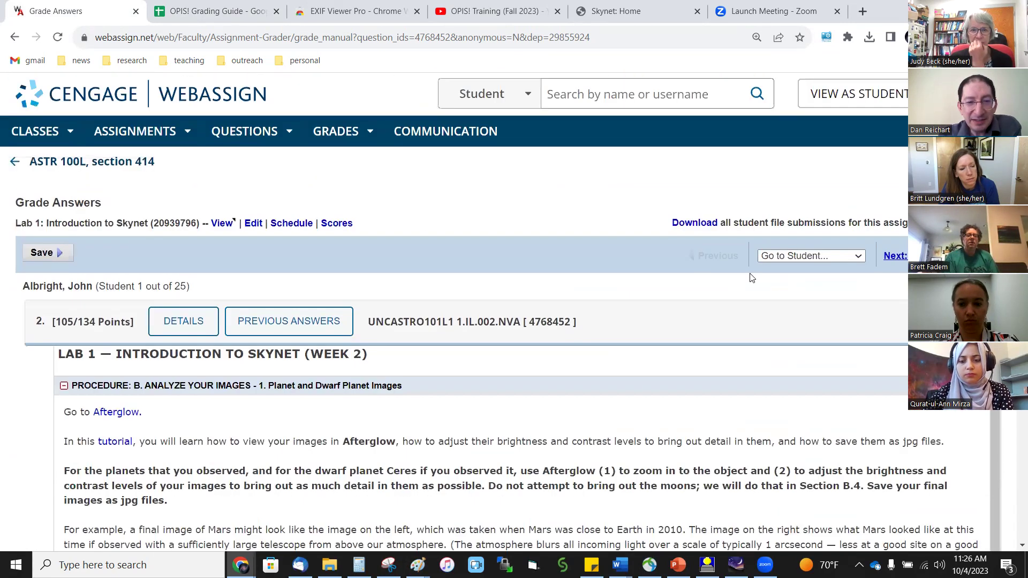
scroll(750, 273, down, 4)
Go to the OPIS! Grading Guide and point out the cheating-check instructions in cells B3 to E3, one cell at a time.
click(211, 11)
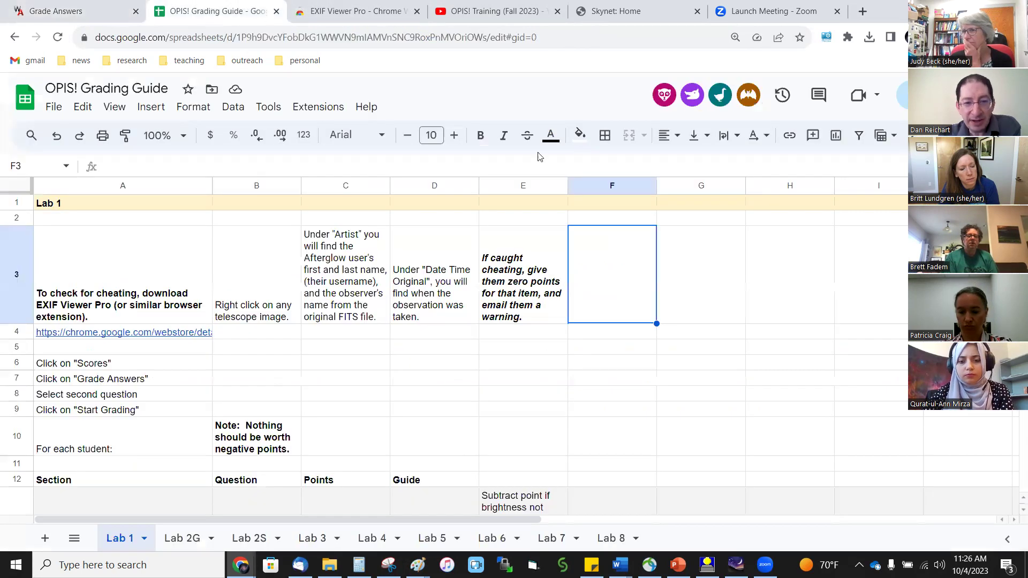
scroll(509, 310, down, 3)
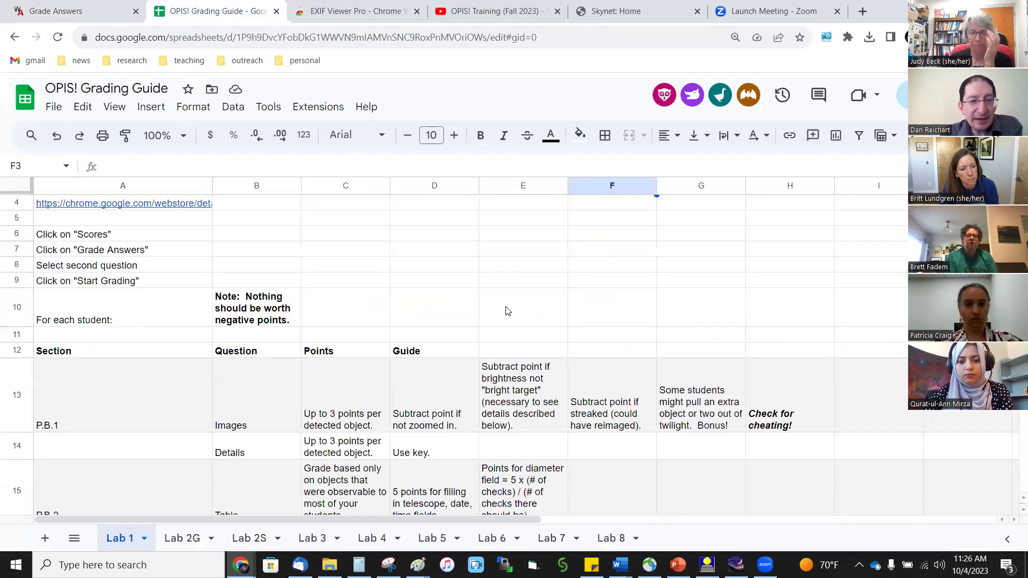
scroll(509, 310, up, 1)
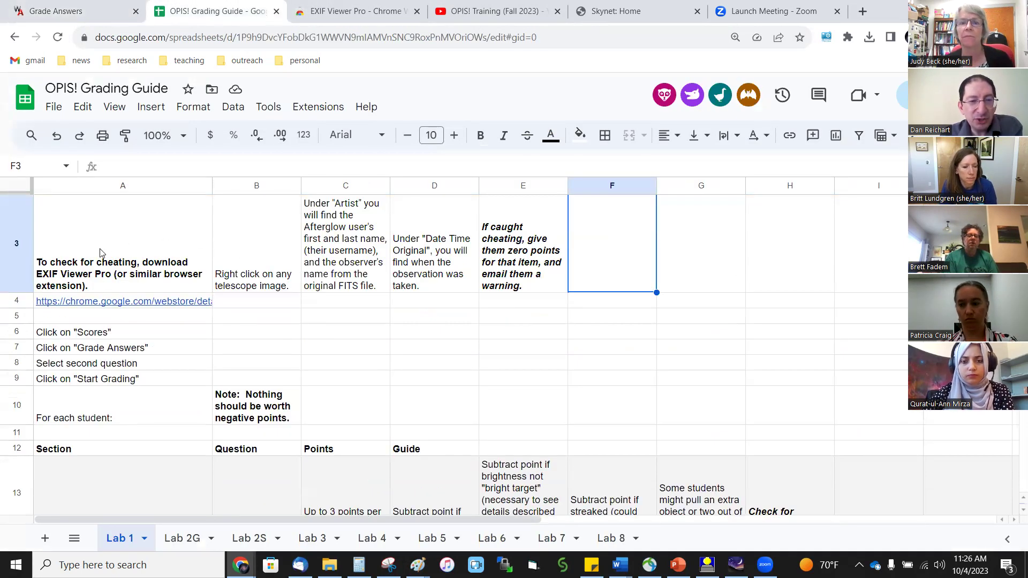
drag(239, 234, 506, 241)
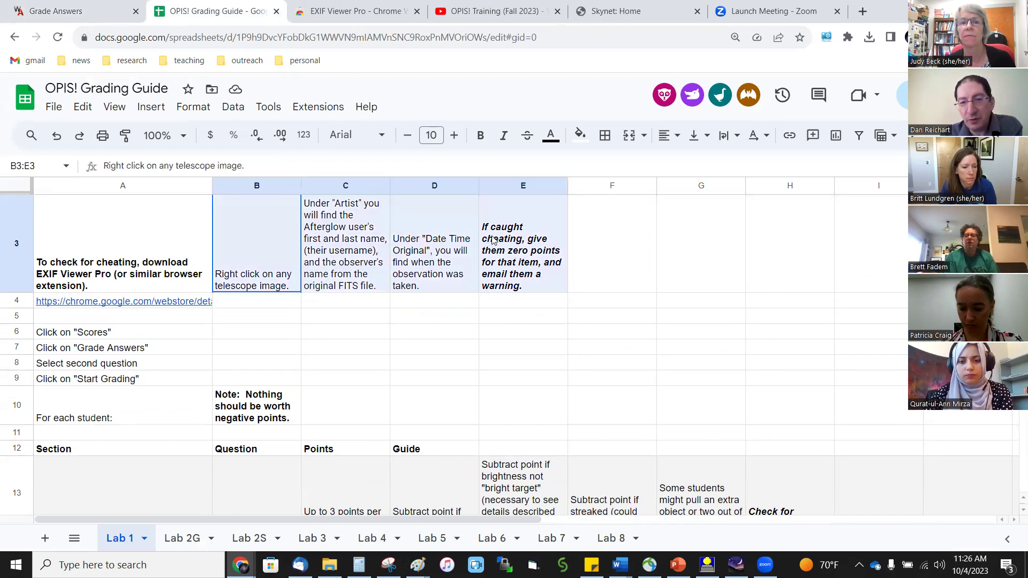
click(253, 248)
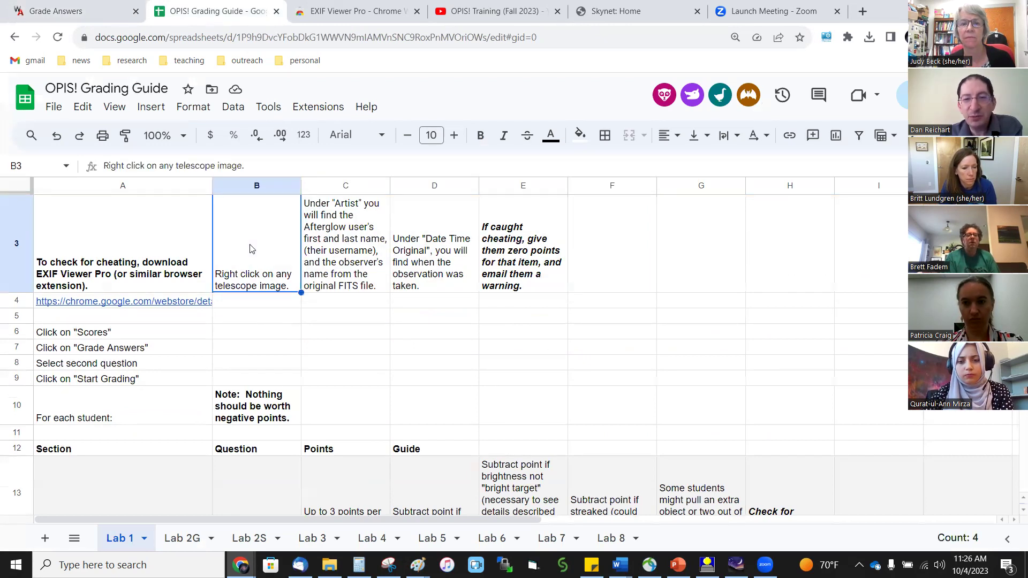
click(349, 246)
click(465, 242)
click(494, 253)
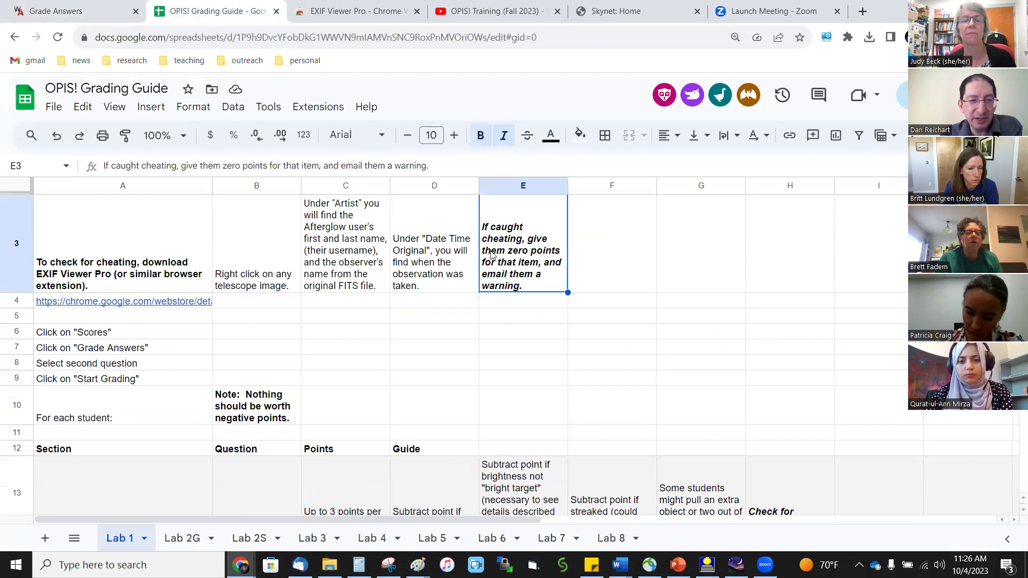
Point out the cheating-check instruction in cell A3 and look through the Lab 2G, Lab 2S, Lab 3 and Lab 4 sheets before returning to Lab 1.
click(82, 267)
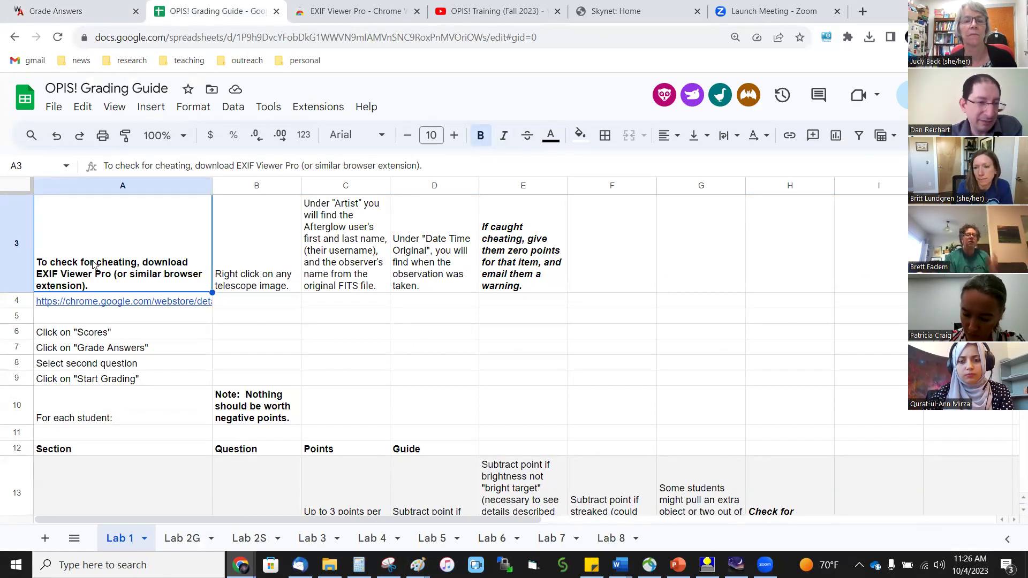
scroll(96, 297, down, 4)
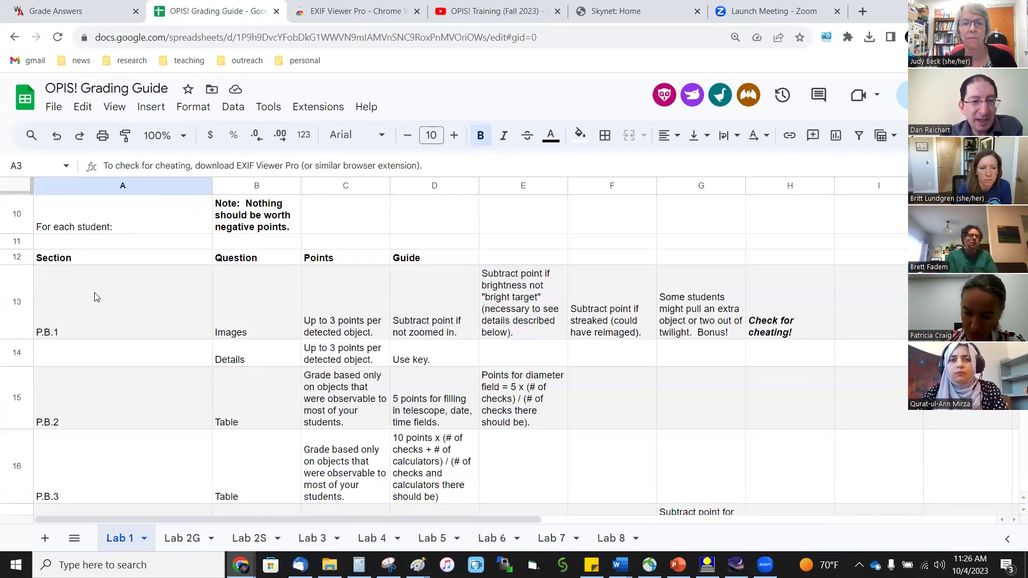
click(184, 545)
click(244, 542)
click(318, 542)
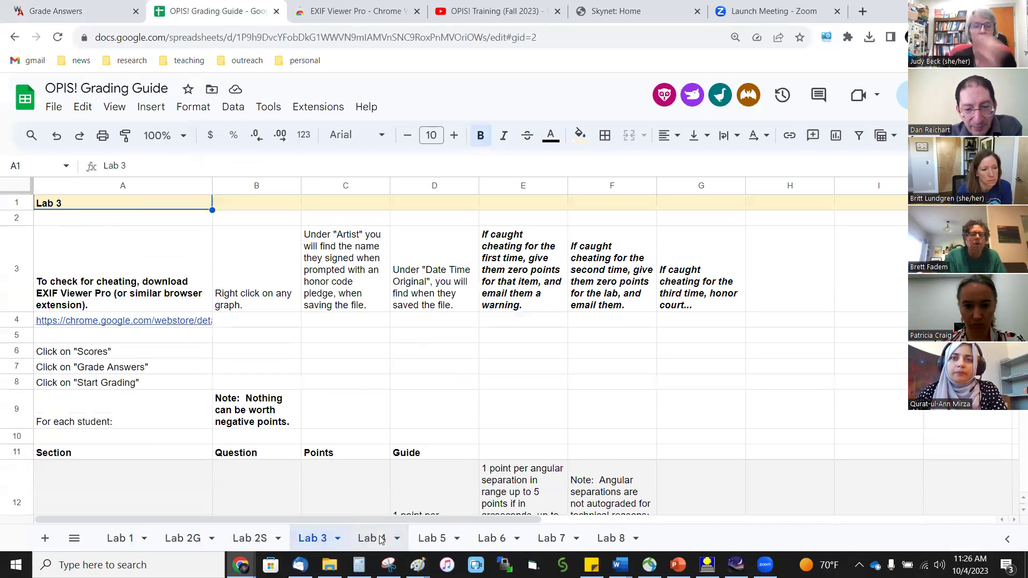
click(379, 539)
click(128, 542)
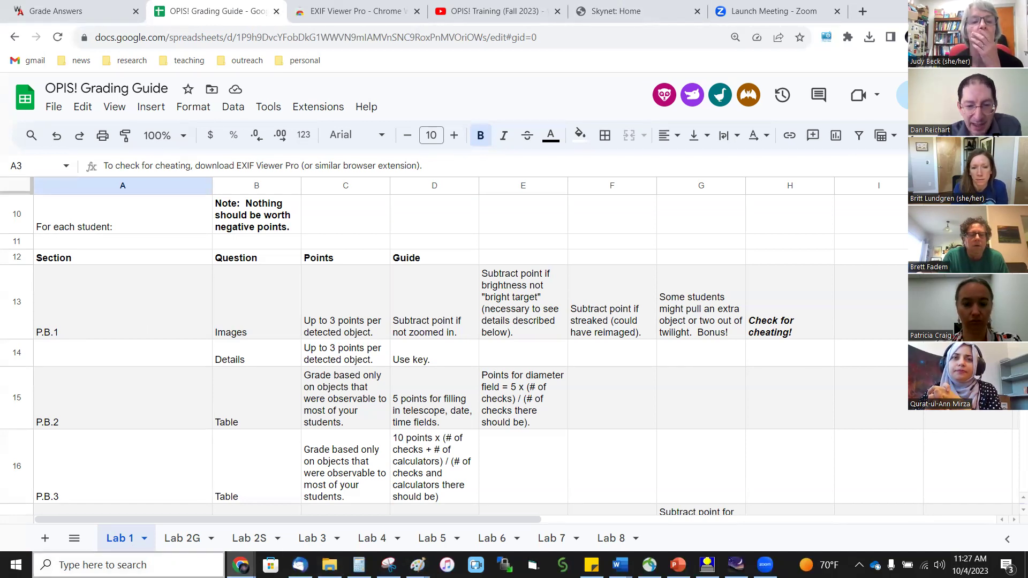
Return to the WebAssign grading page and review the first student's image scores from the section heading down to the Mars submission.
mouse_move(241, 564)
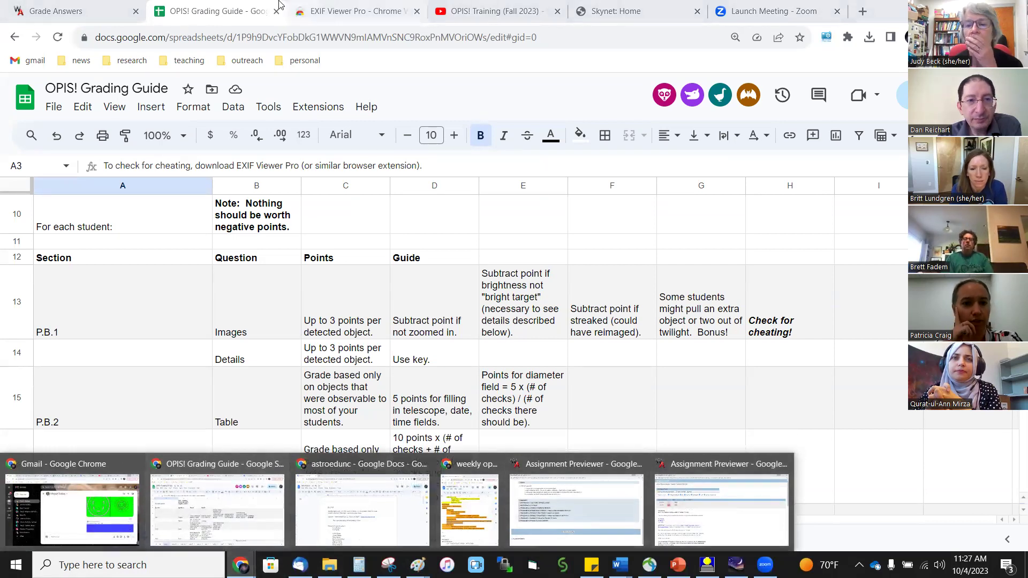
click(61, 12)
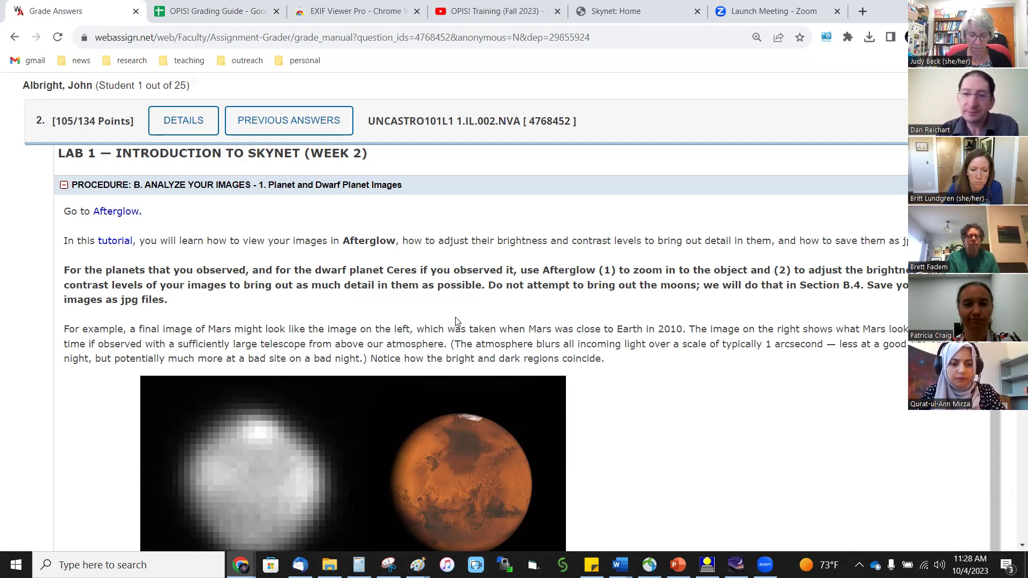
scroll(415, 327, down, 1)
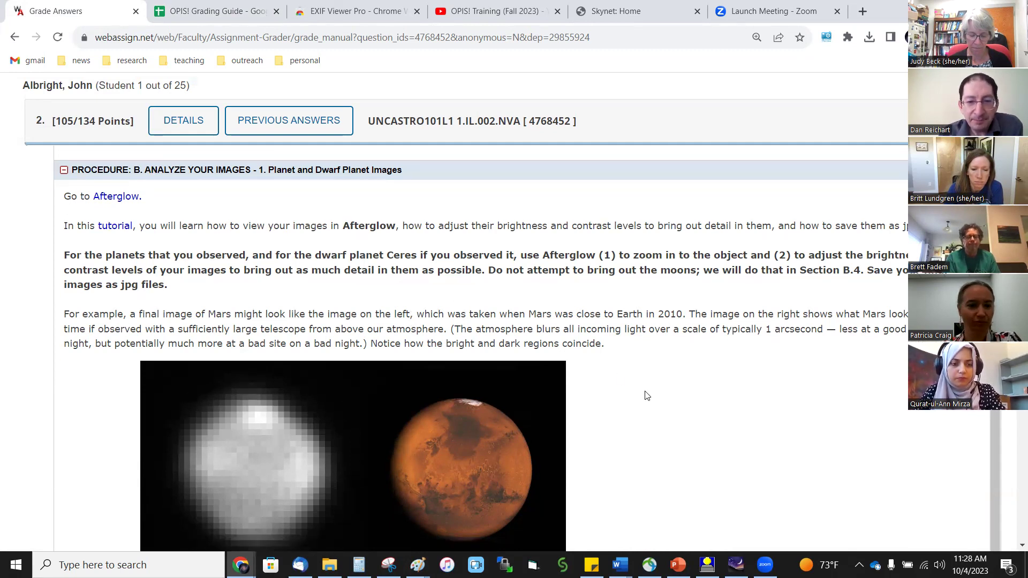
scroll(646, 395, down, 10)
scroll(562, 354, down, 1)
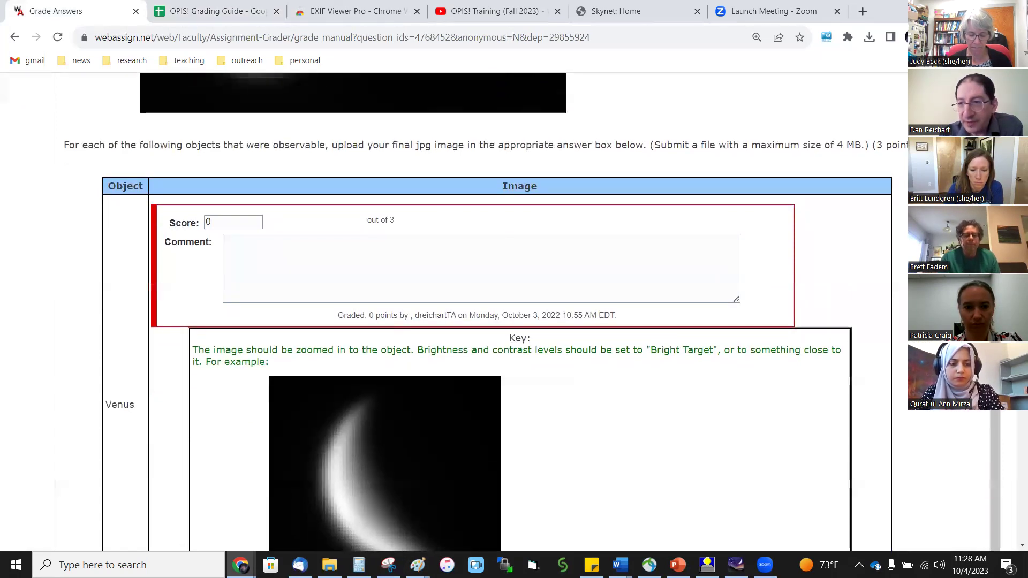
scroll(482, 310, down, 5)
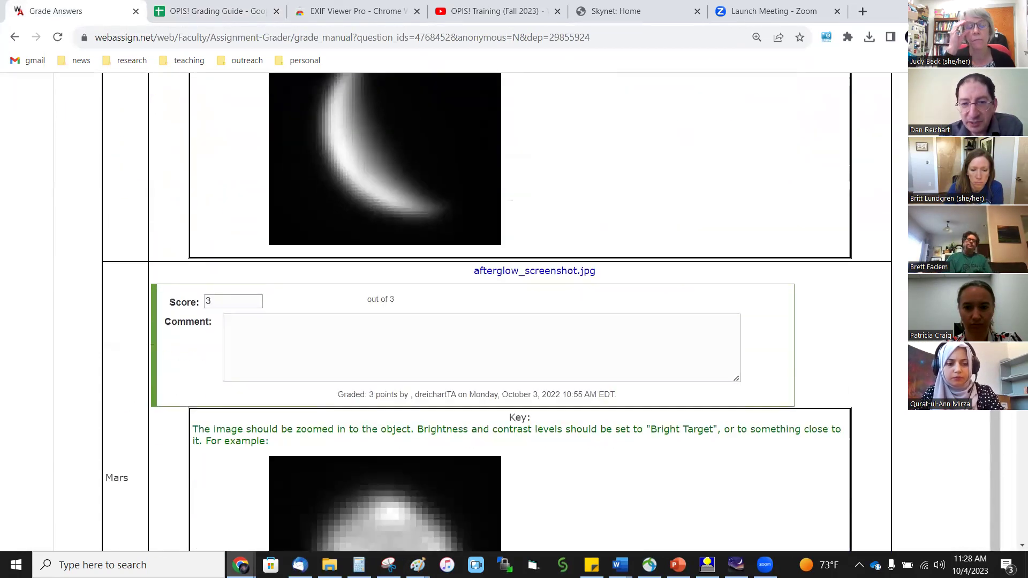
scroll(482, 120, down, 3)
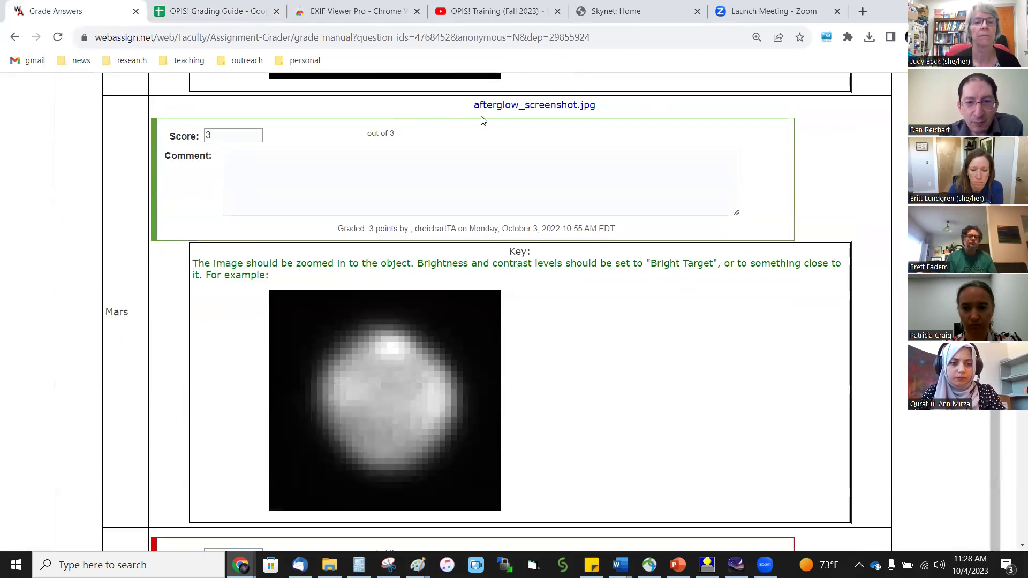
View the student's submitted Mars image beside the key's example image and close it.
click(511, 106)
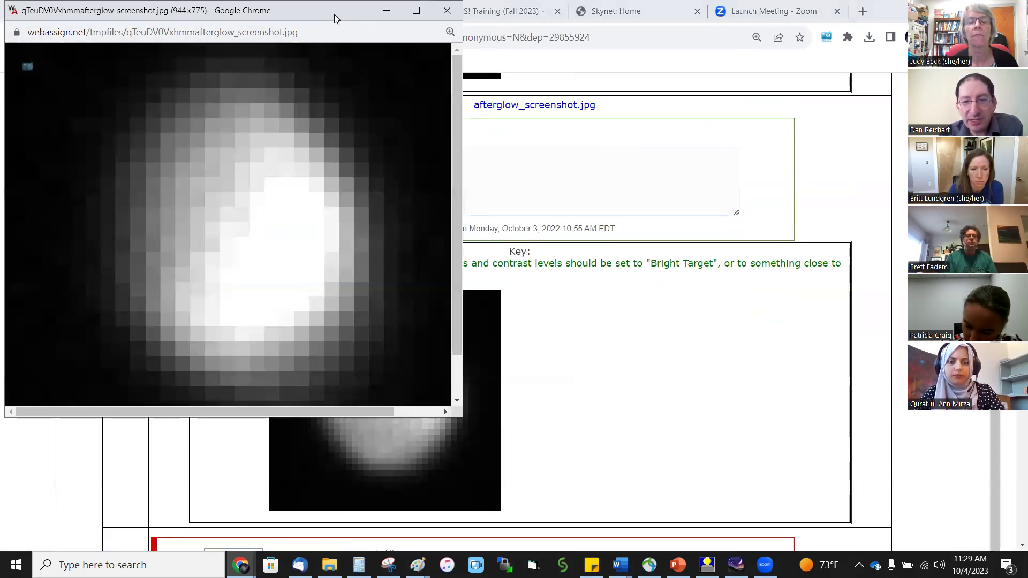
drag(334, 14, 885, 68)
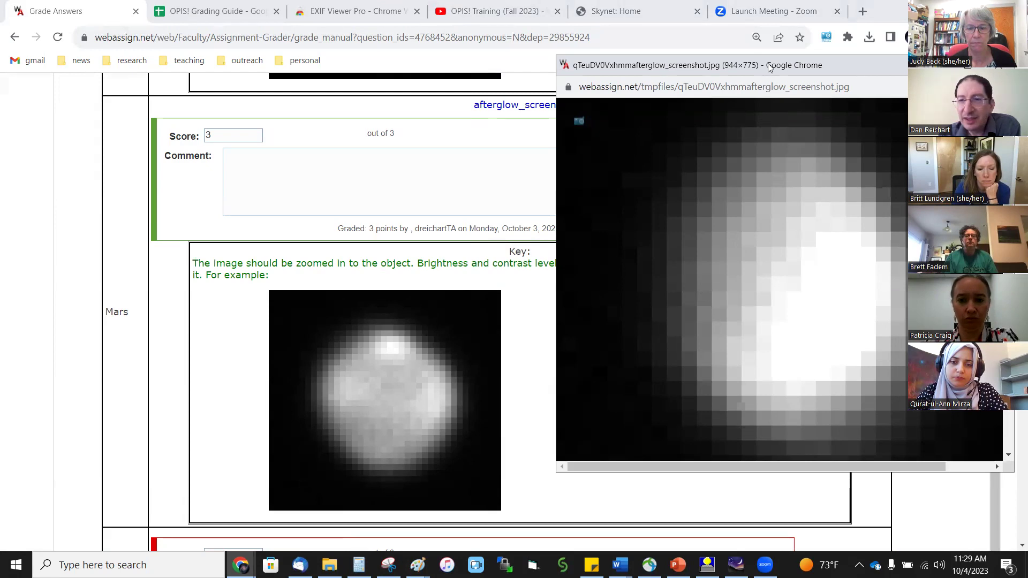
key(ctrl+w)
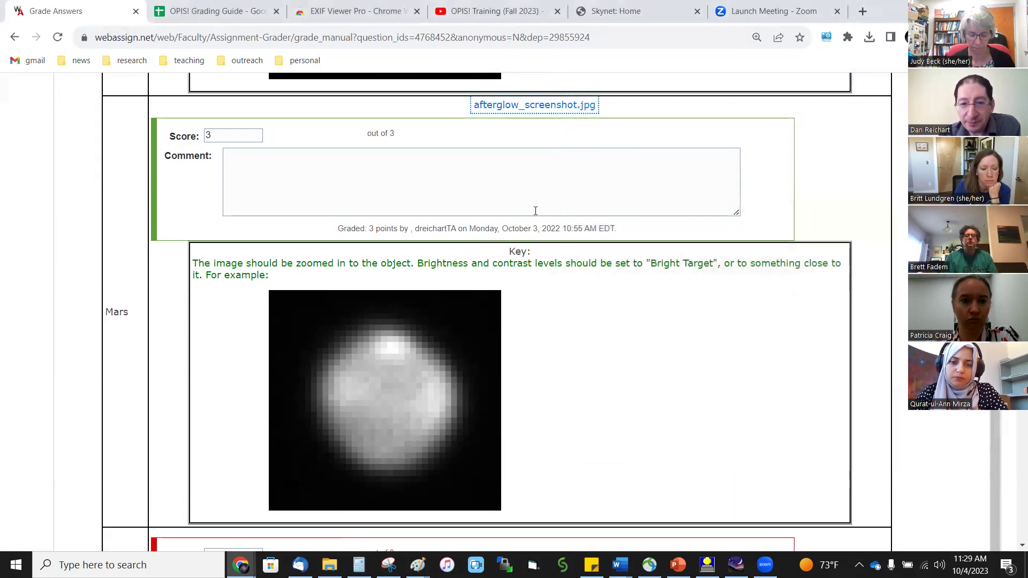
Go on to the Jupiter submission, open the student's image and move its window over the key area.
click(844, 196)
scroll(844, 196, down, 10)
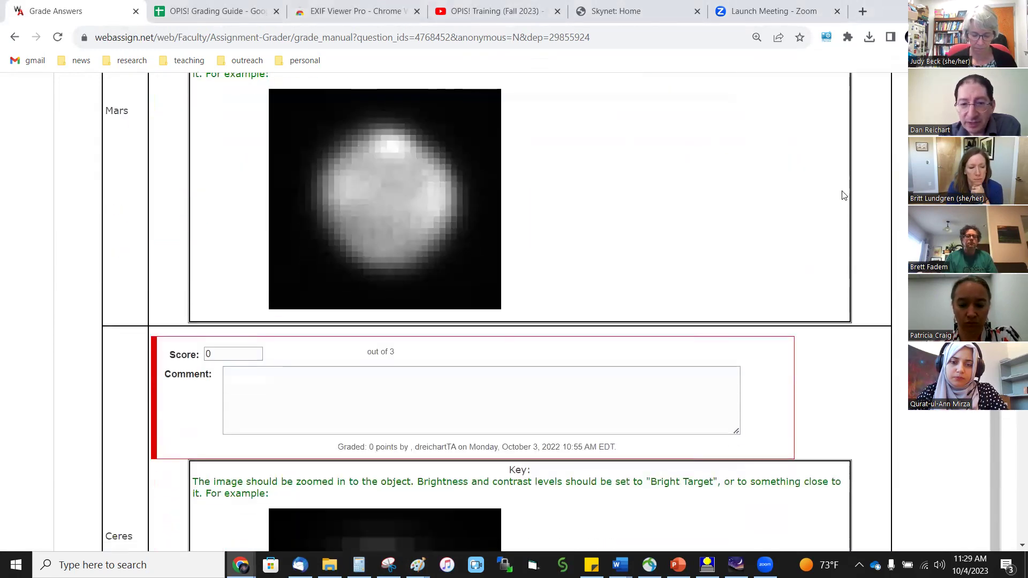
scroll(844, 196, down, 6)
click(589, 88)
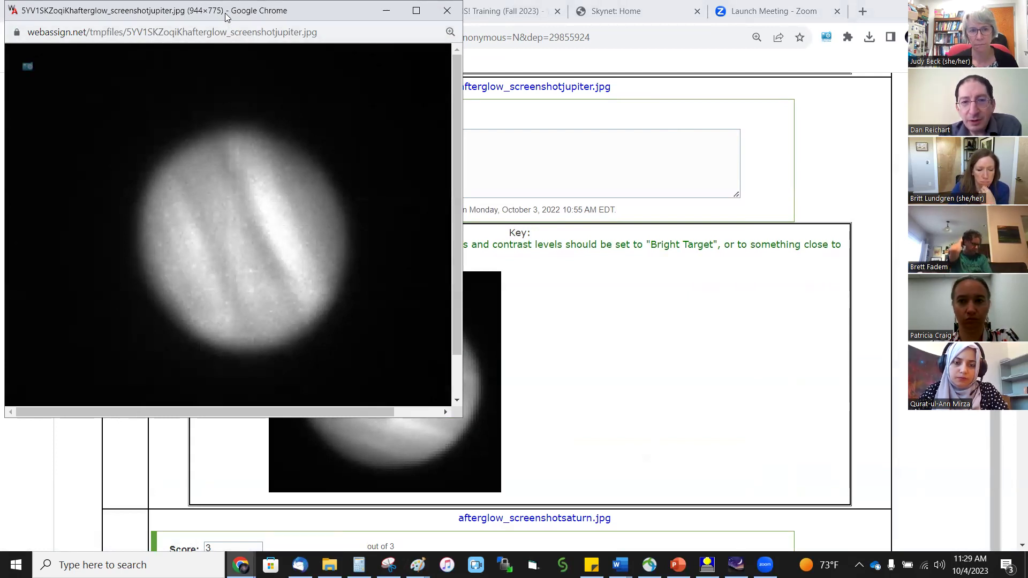
drag(234, 17, 491, 159)
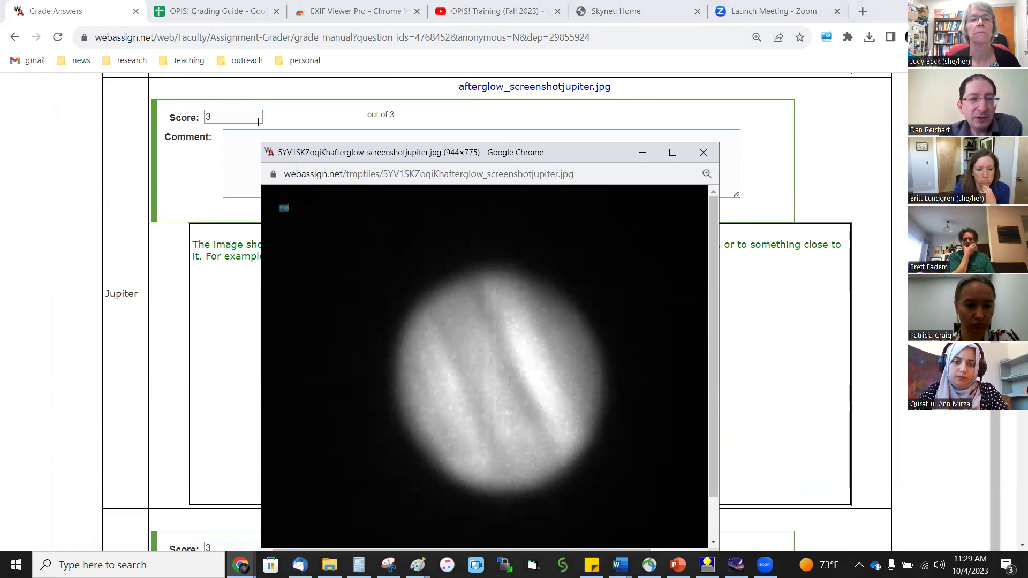
Check the Lab 1 sheet of the Grading Guide and the EXIF Viewer Pro store page, and bring the Jupiter image back up from WebAssign.
click(215, 16)
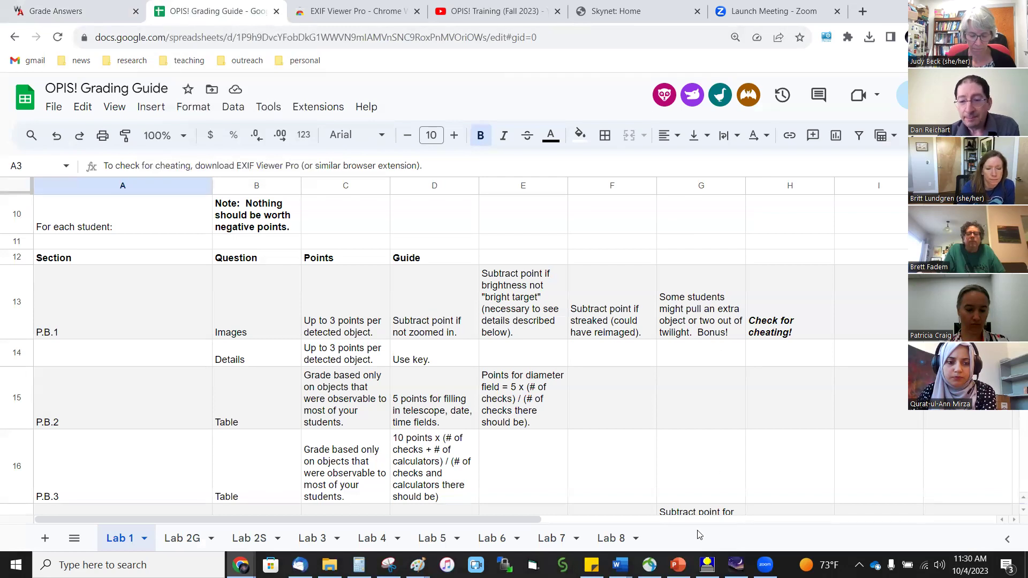
click(369, 7)
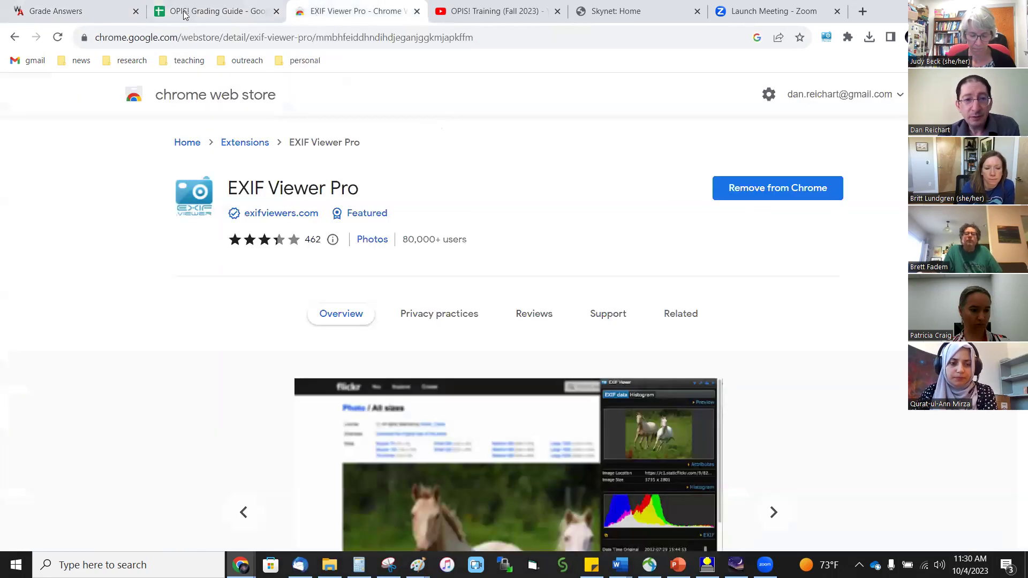
click(214, 9)
click(93, 7)
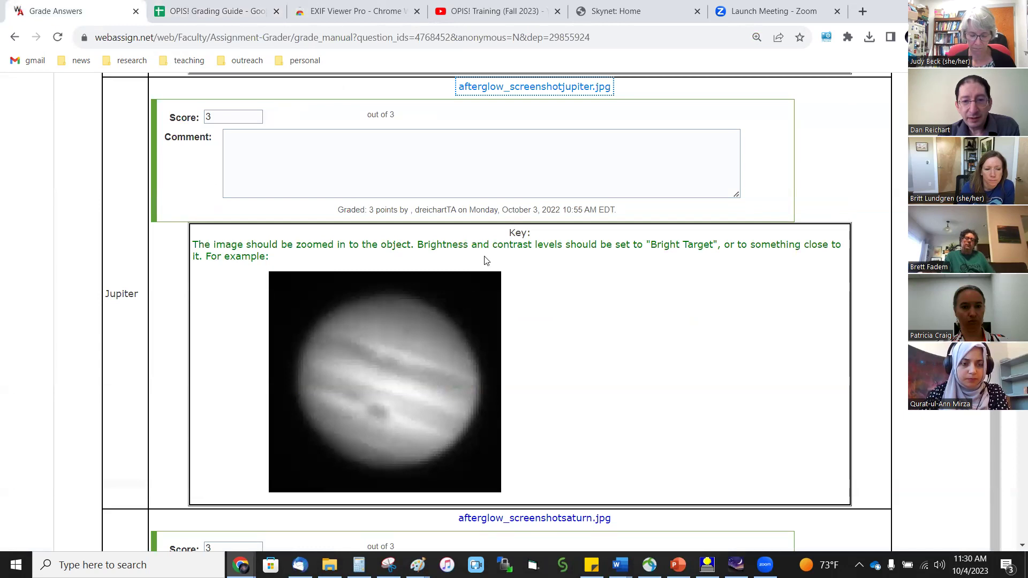
click(488, 89)
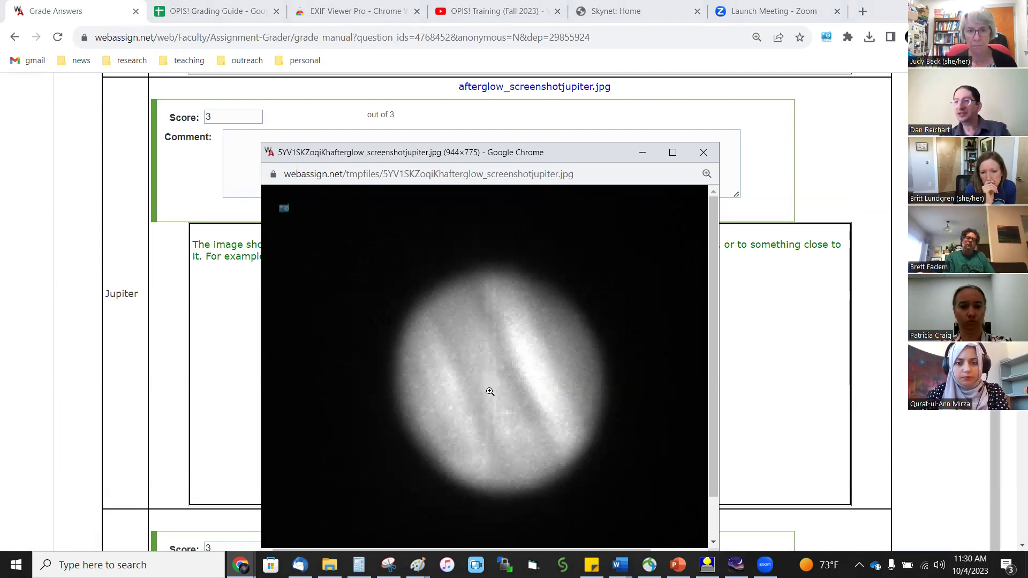
Revisit the guide's cheating-check note and the EXIF Viewer Pro page, and reopen the student's Jupiter image on the grading page.
click(246, 11)
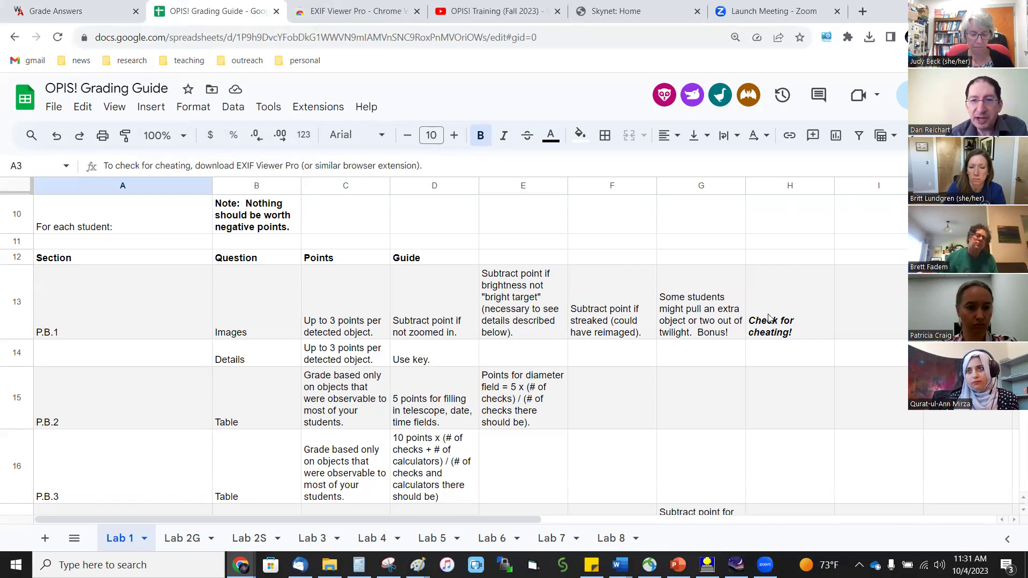
click(307, 5)
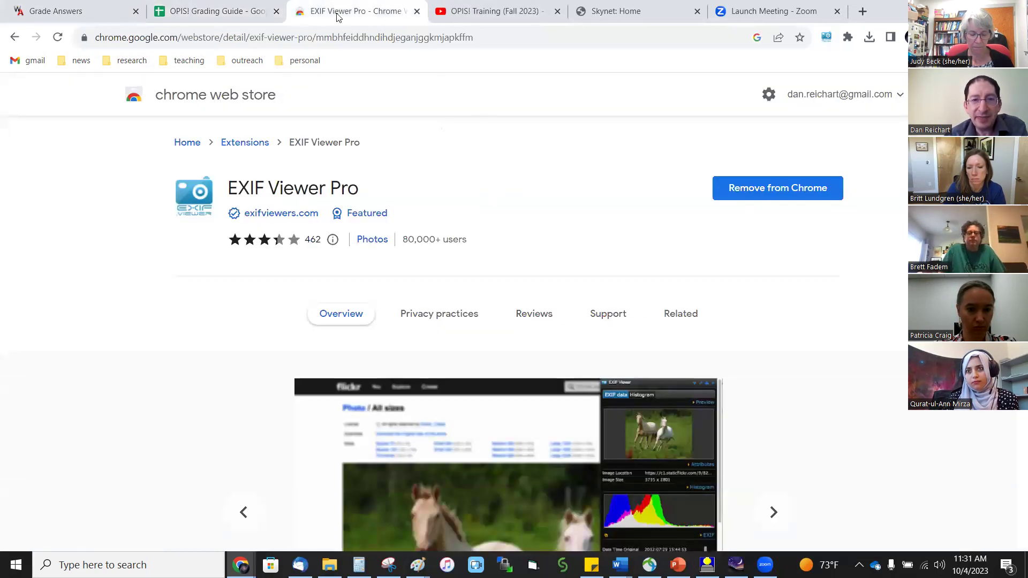
click(171, 17)
click(123, 13)
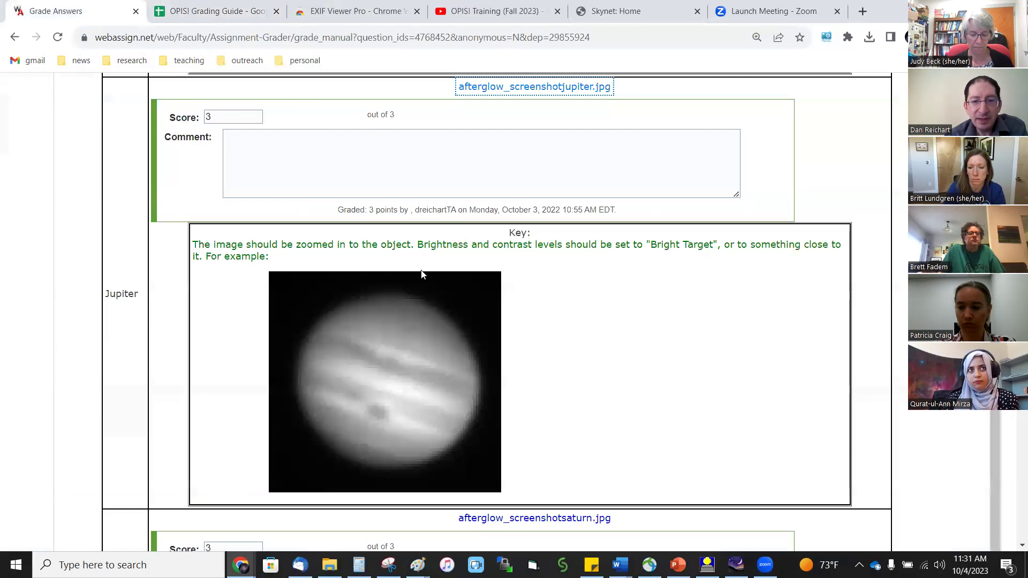
click(515, 89)
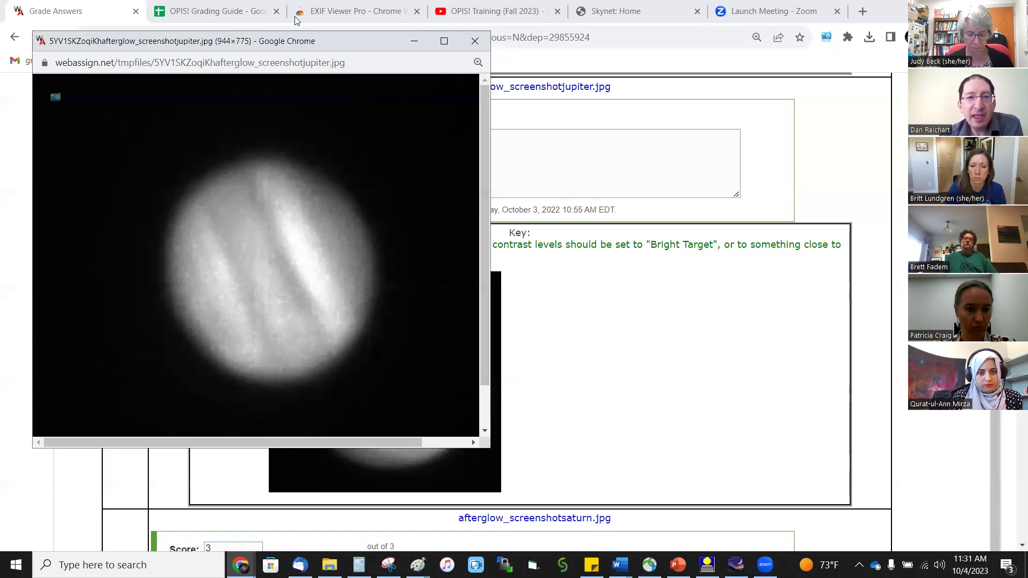
Show the EXIF Viewer Pro page in the Chrome Web Store, check the browser's installed extensions and return to the WebAssign grading page.
click(338, 12)
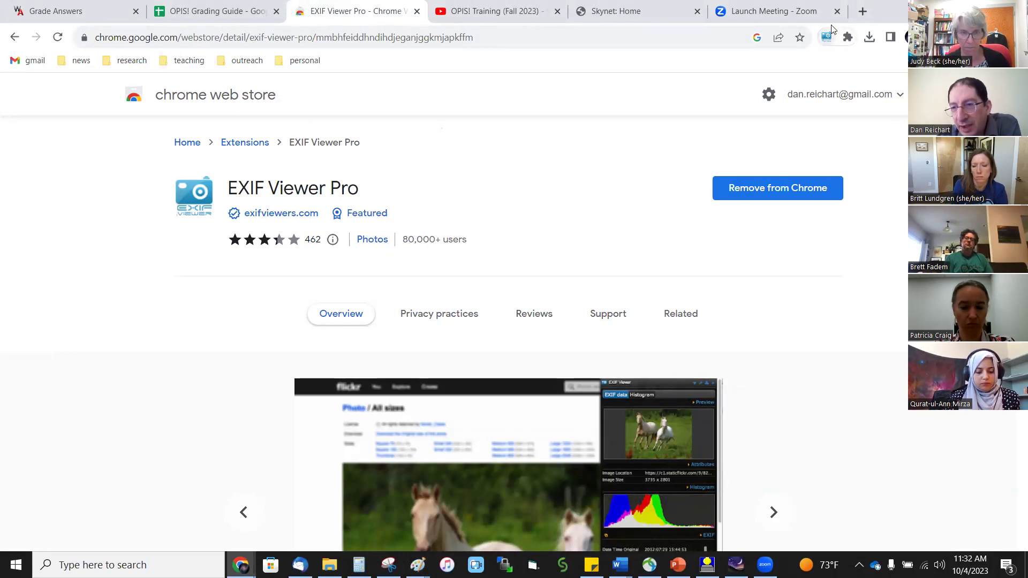
click(848, 37)
click(848, 36)
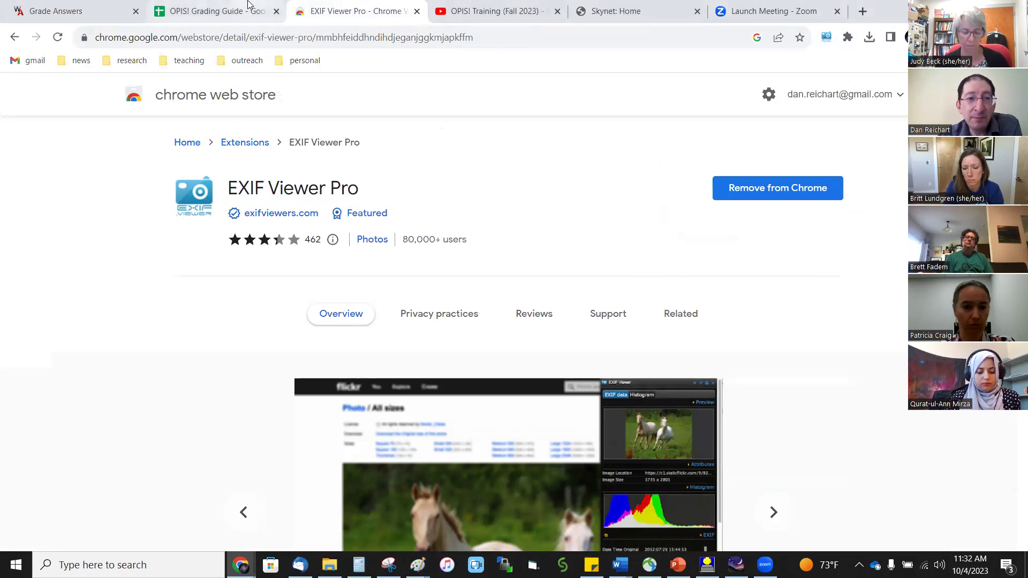
click(452, 11)
click(353, 10)
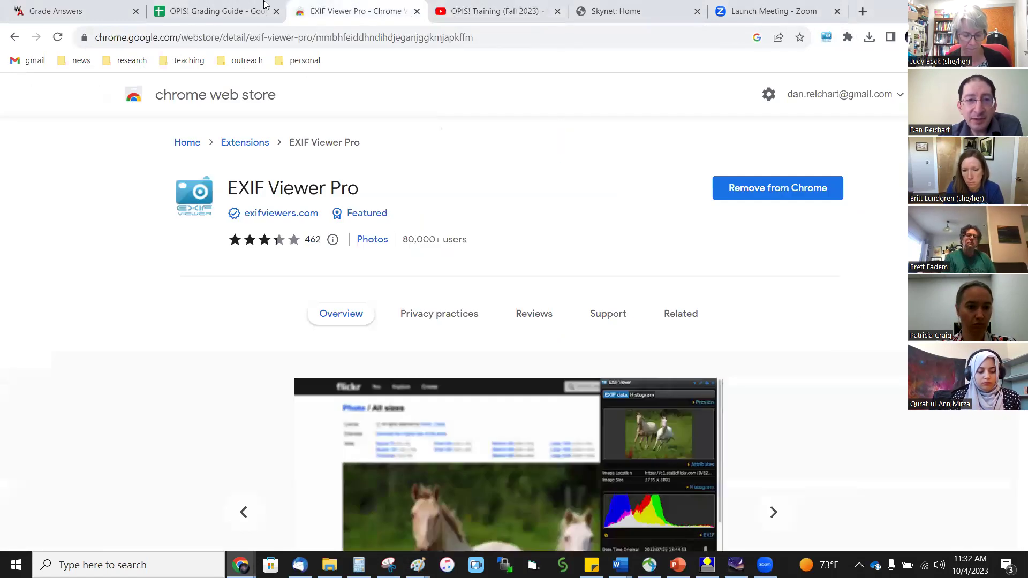
click(76, 10)
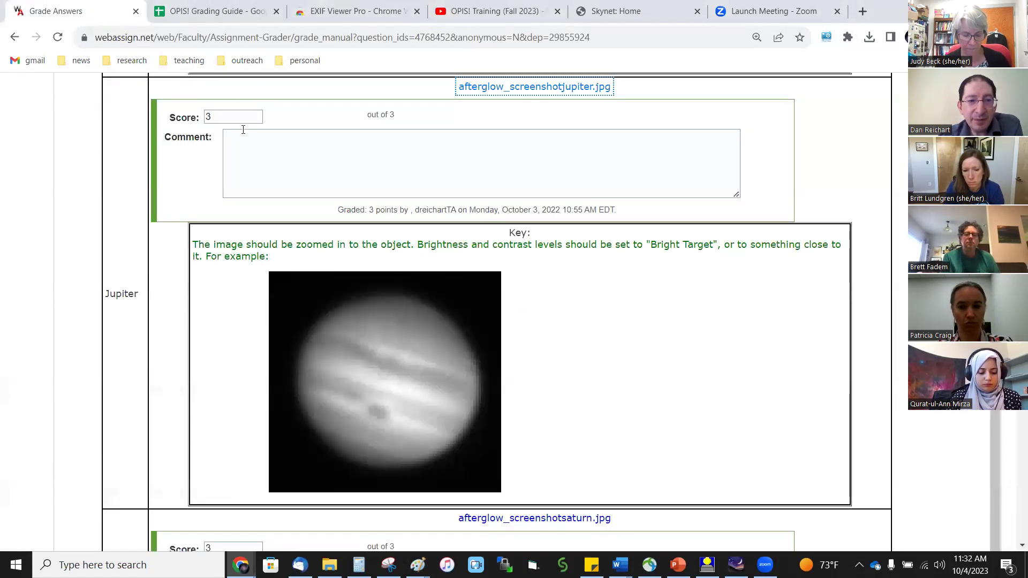
Display the EXIF data of the student's Jupiter image and highlight its Date Time Original and Software values.
click(497, 88)
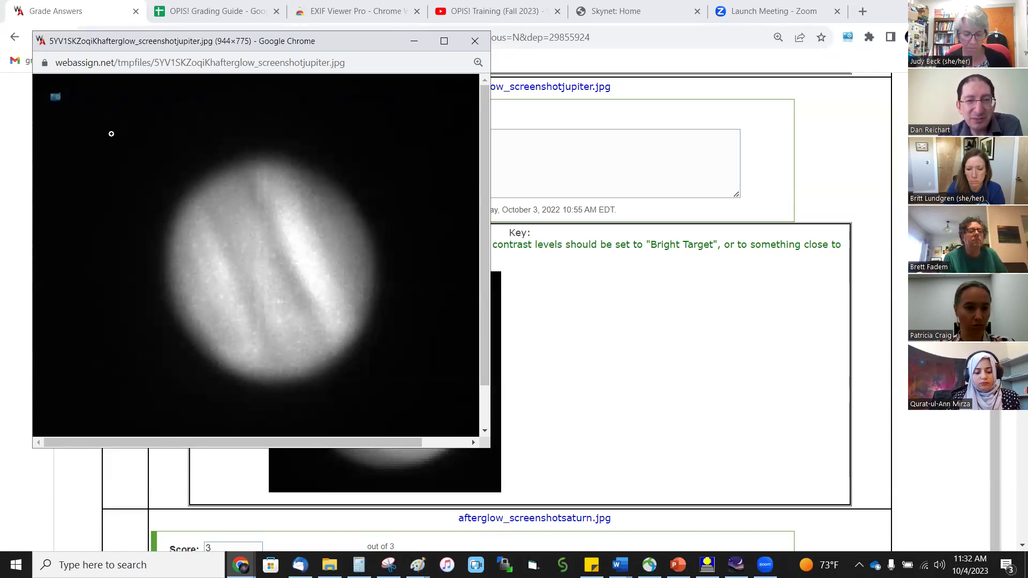
click(55, 96)
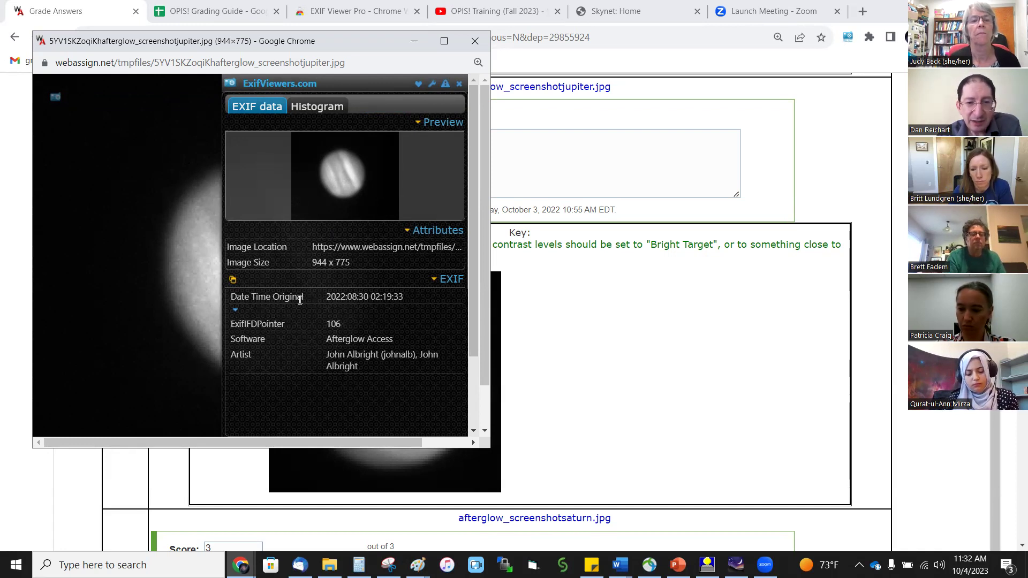
drag(412, 301, 330, 303)
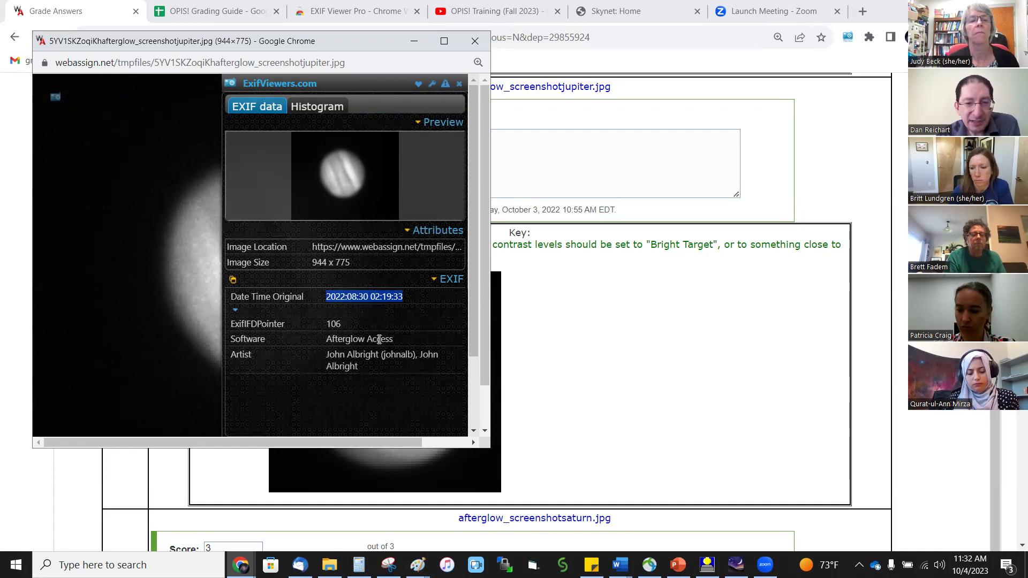
drag(400, 338, 325, 339)
Highlight the Afterglow user's name, the username, and the whole Artist entry in the Jupiter image's EXIF data.
drag(362, 369, 420, 364)
click(397, 370)
click(420, 363)
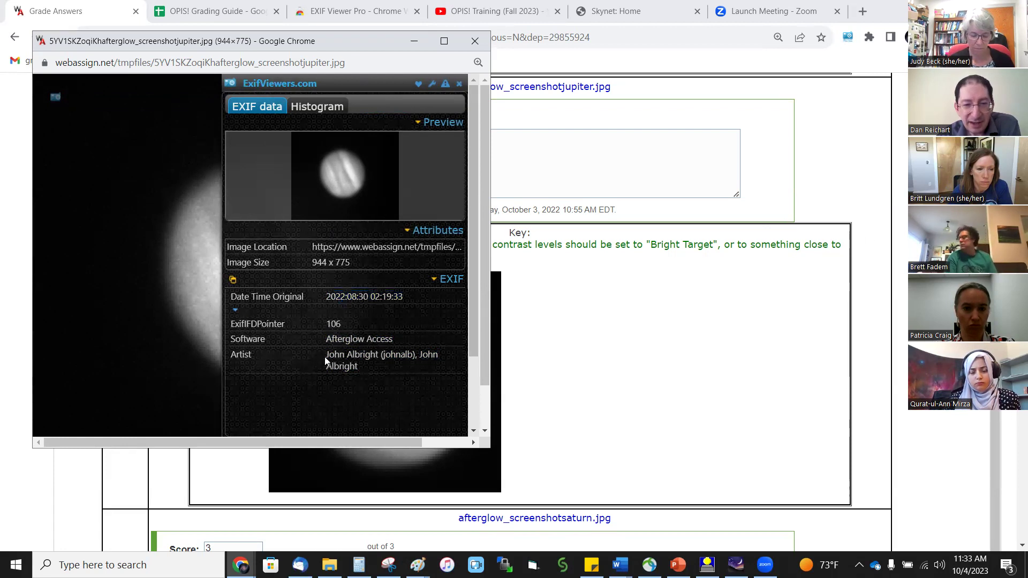
drag(326, 354, 377, 356)
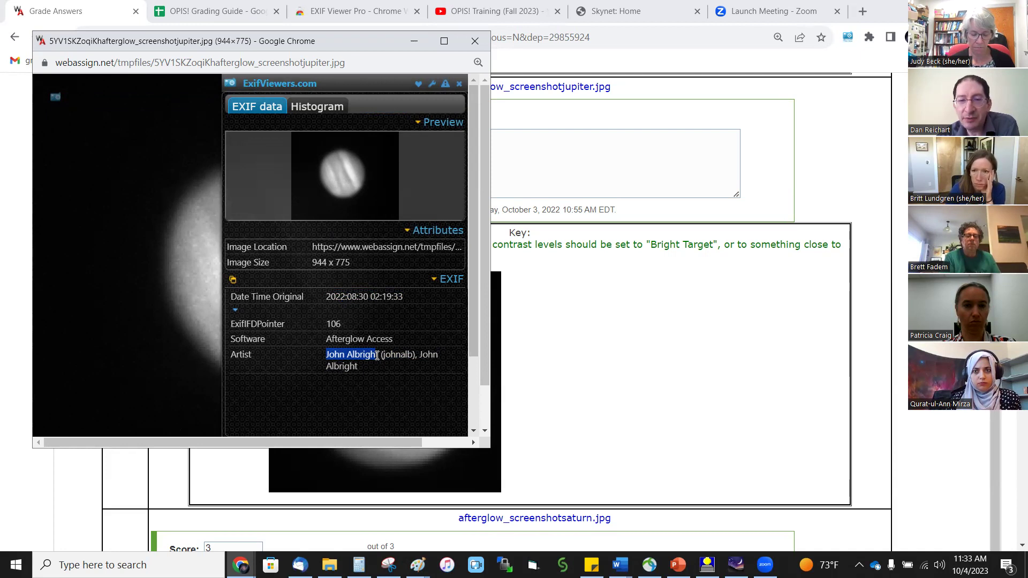
drag(382, 355, 411, 355)
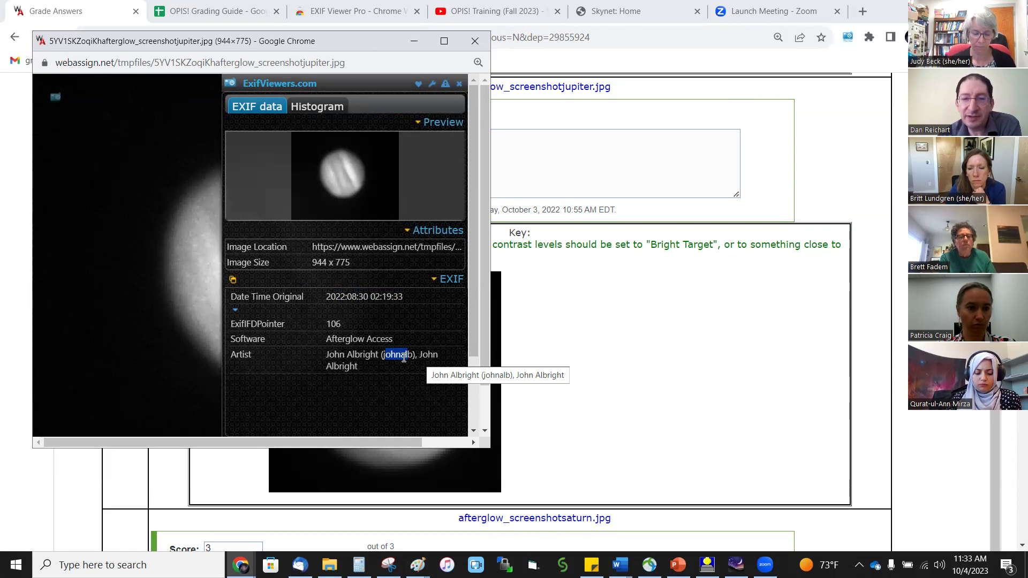
drag(418, 356, 423, 367)
drag(321, 350, 424, 360)
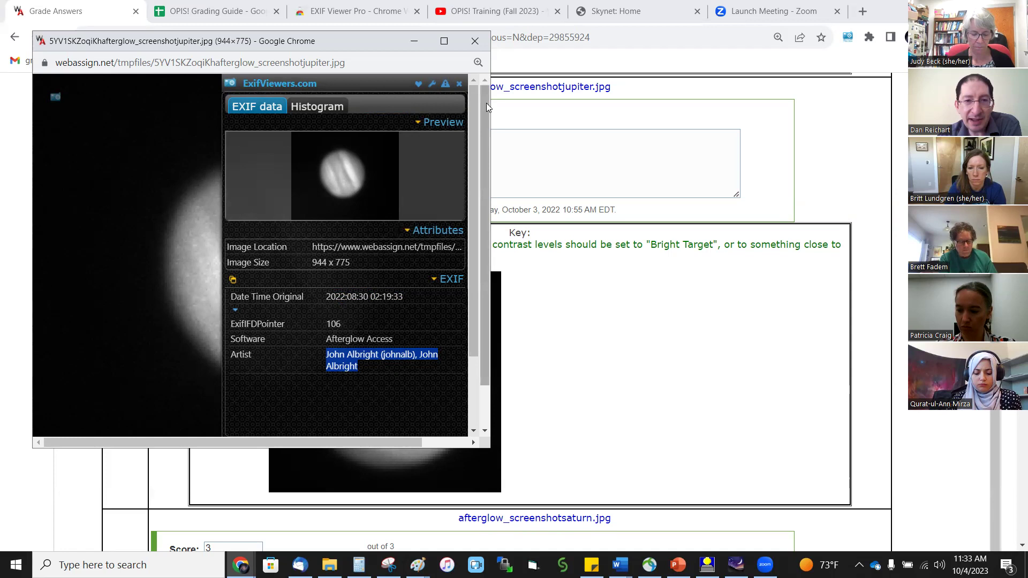
Display the EXIF data of the student's Jupiter image again, close it and put the image window away.
click(462, 83)
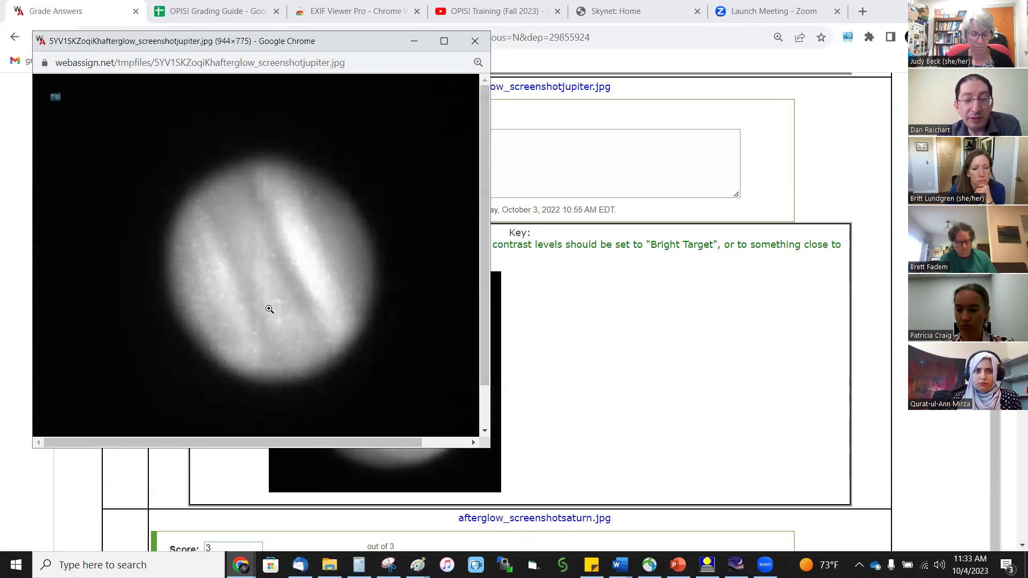
click(55, 98)
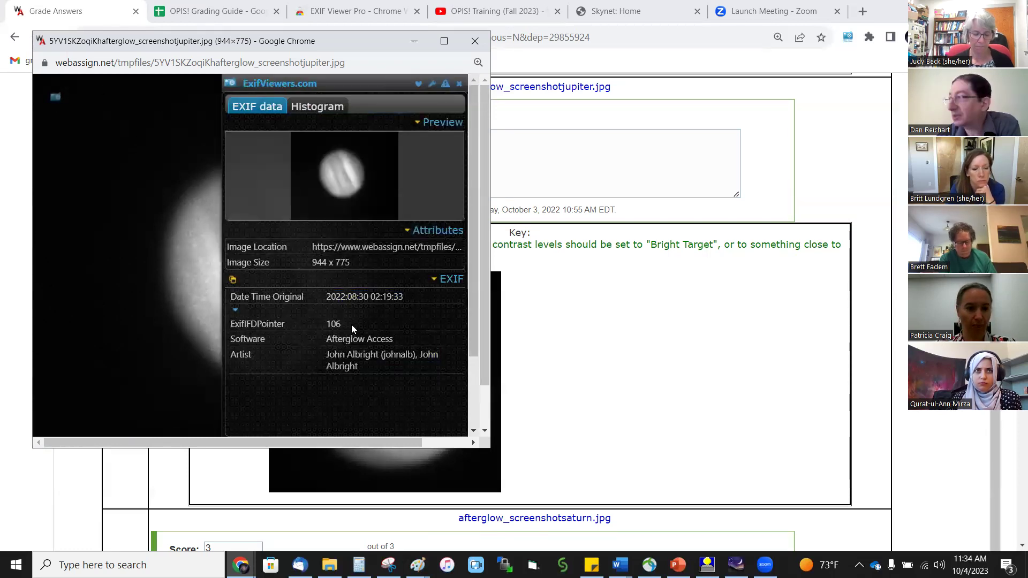
click(459, 84)
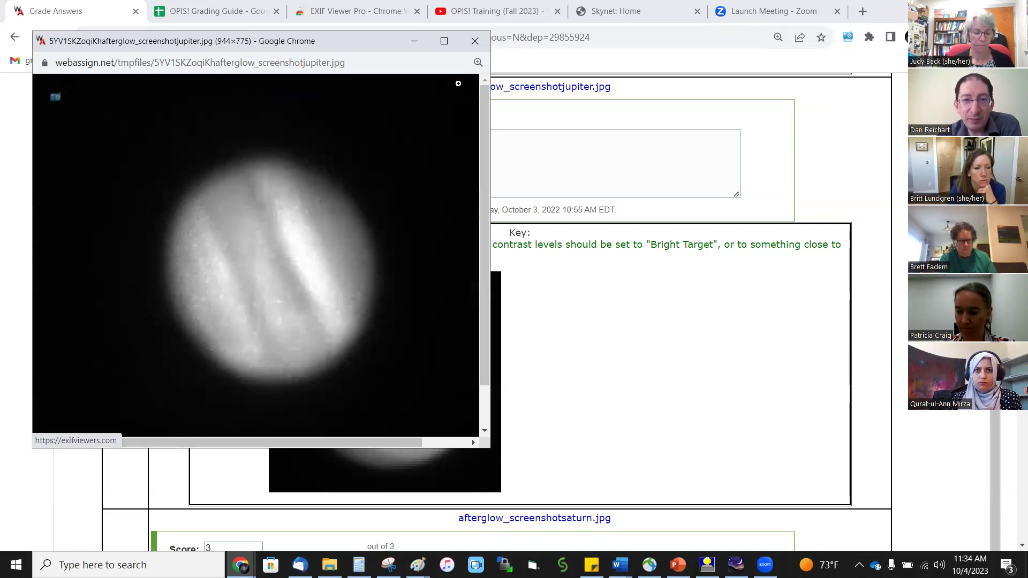
click(415, 43)
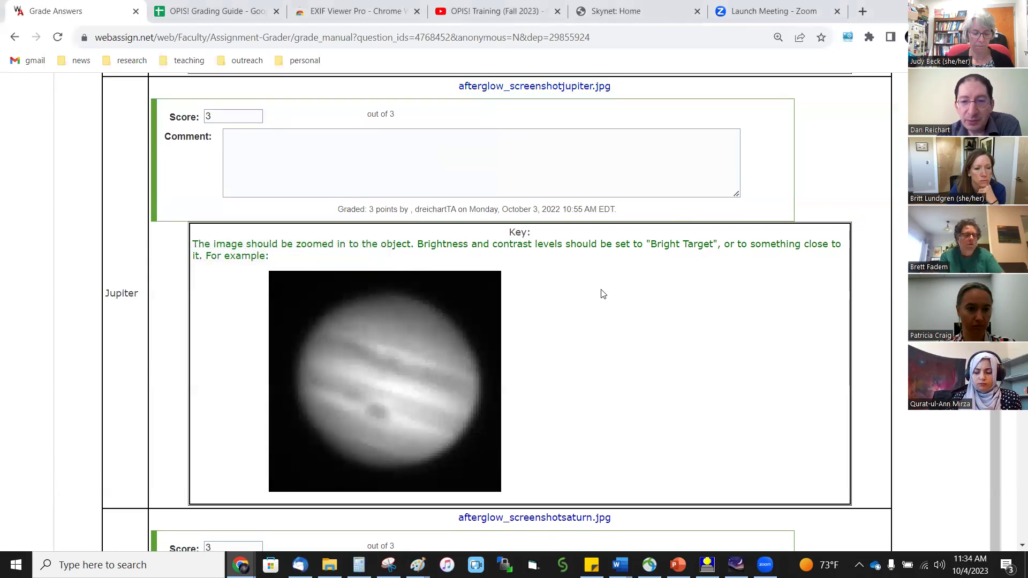
View the student's Saturn image, revisit the EXIF Viewer Pro page and return to the WebAssign grading page.
scroll(602, 292, down, 1)
scroll(602, 293, down, 4)
click(575, 252)
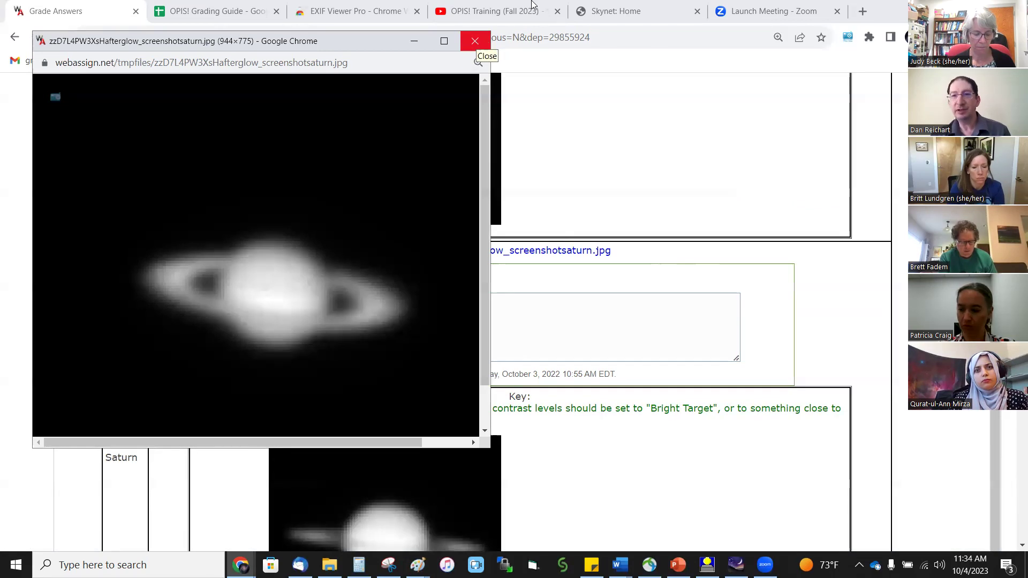
click(377, 20)
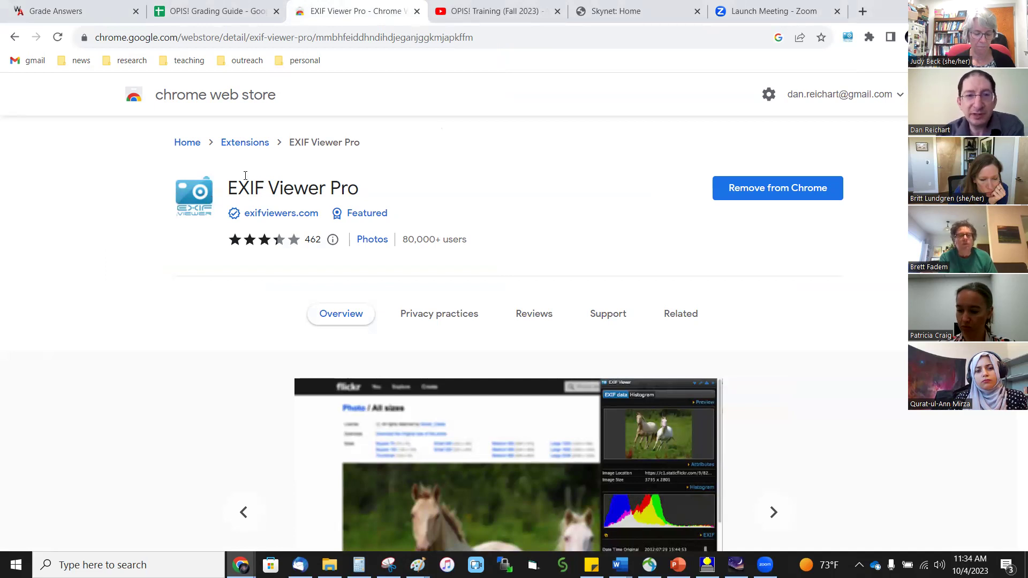
click(63, 7)
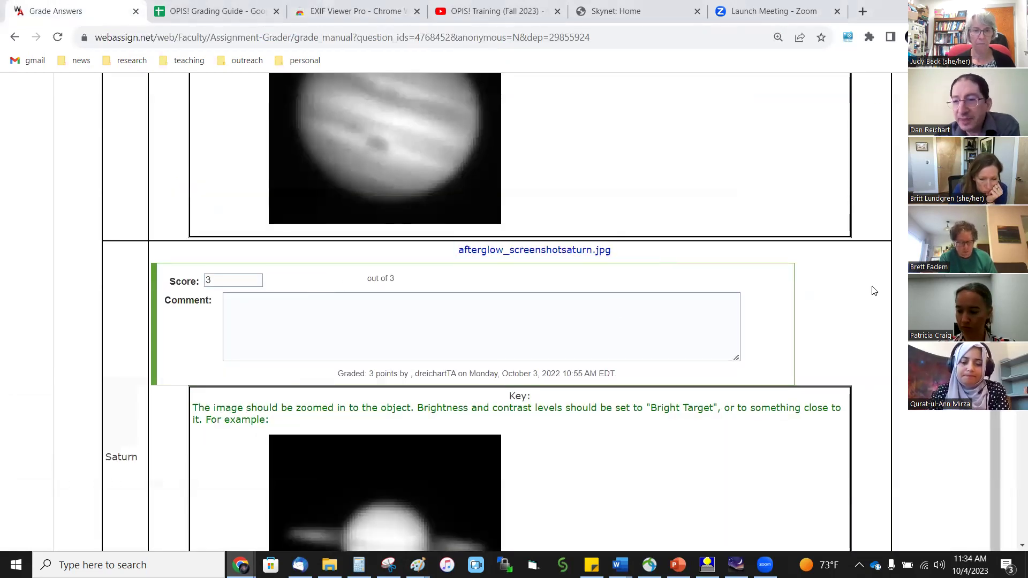
Open the student's afterglow_screenshoturanus.jpg submission from the Uranus row and close the image window.
scroll(867, 293, down, 7)
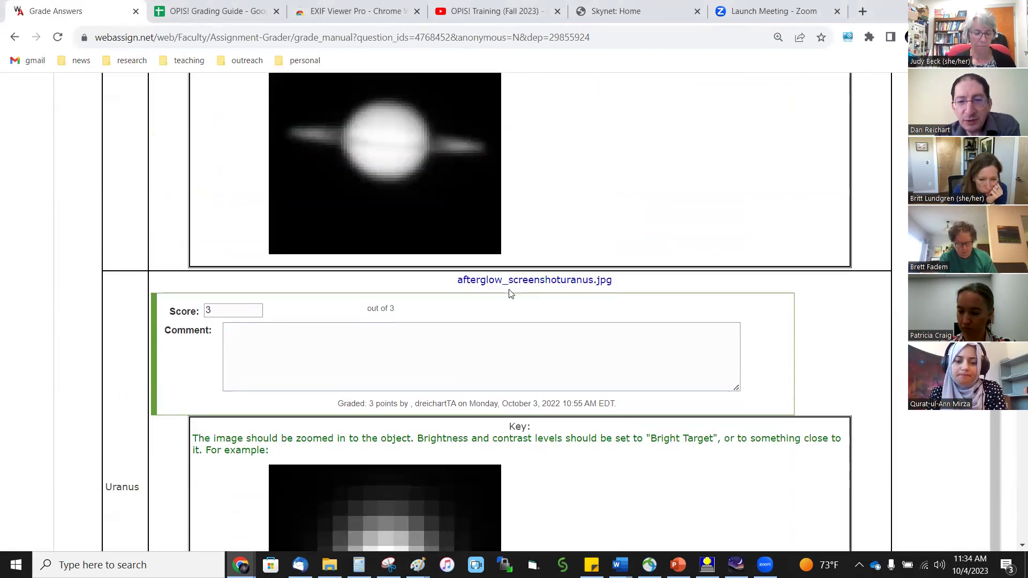
click(486, 283)
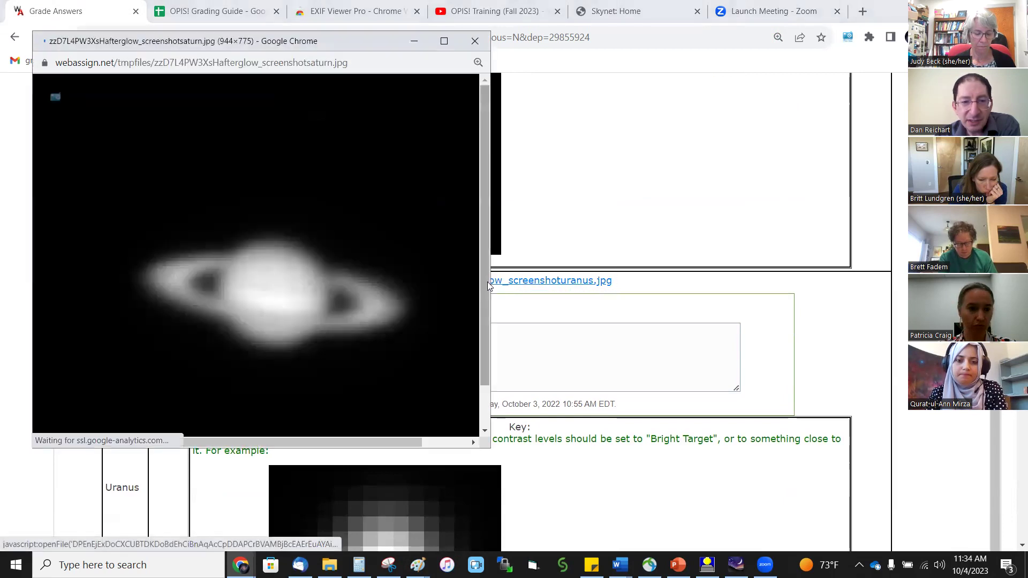
click(529, 288)
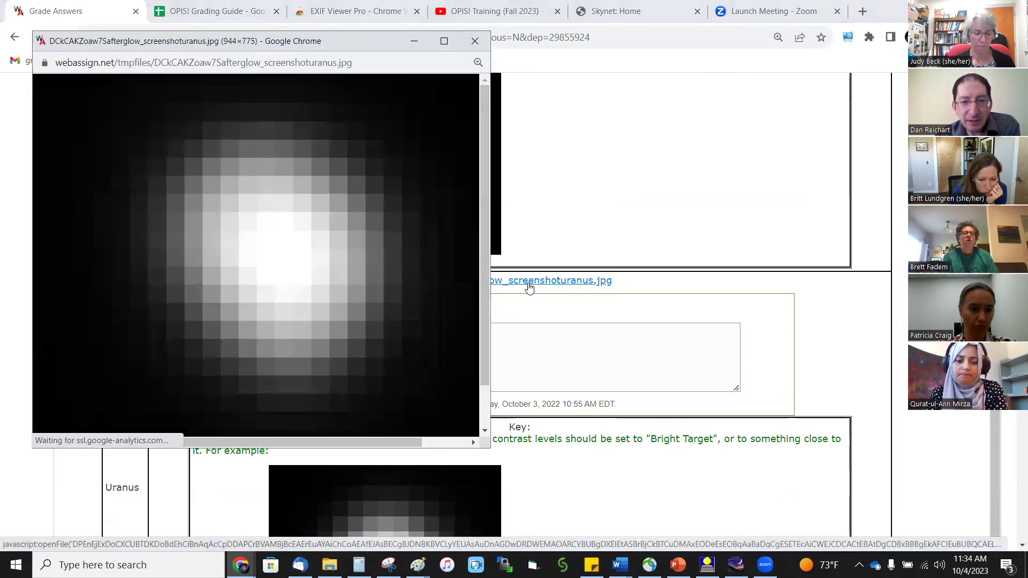
click(474, 41)
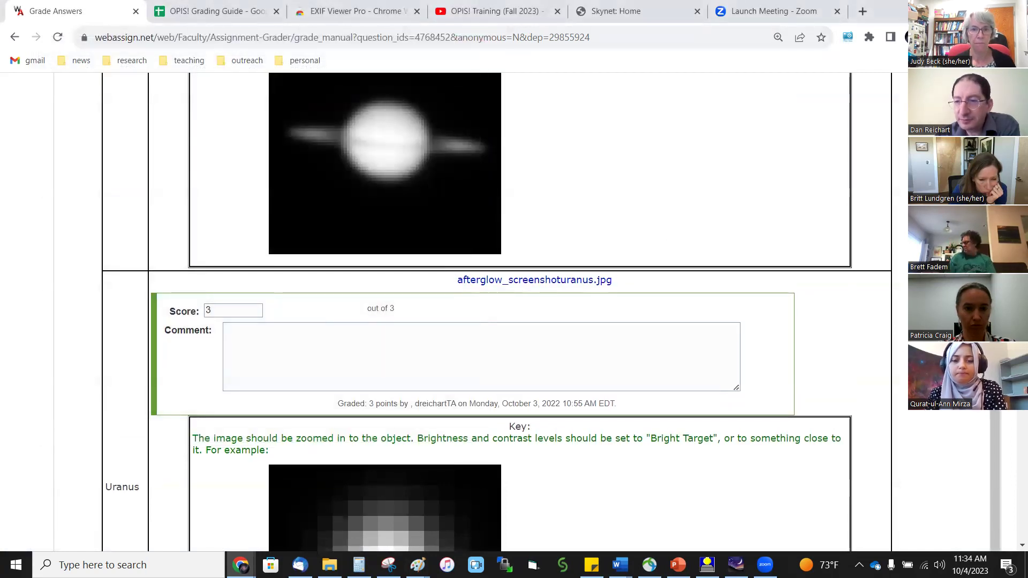
Review the student's descriptions of detail in the planet images against the answer key and the assigned score.
scroll(498, 310, down, 15)
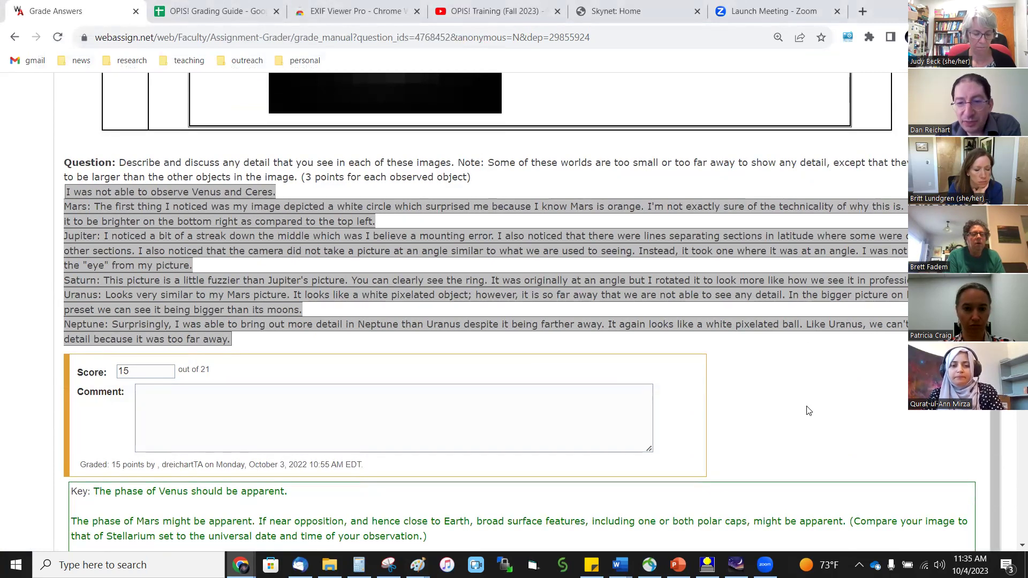
scroll(807, 413, down, 4)
scroll(182, 391, up, 1)
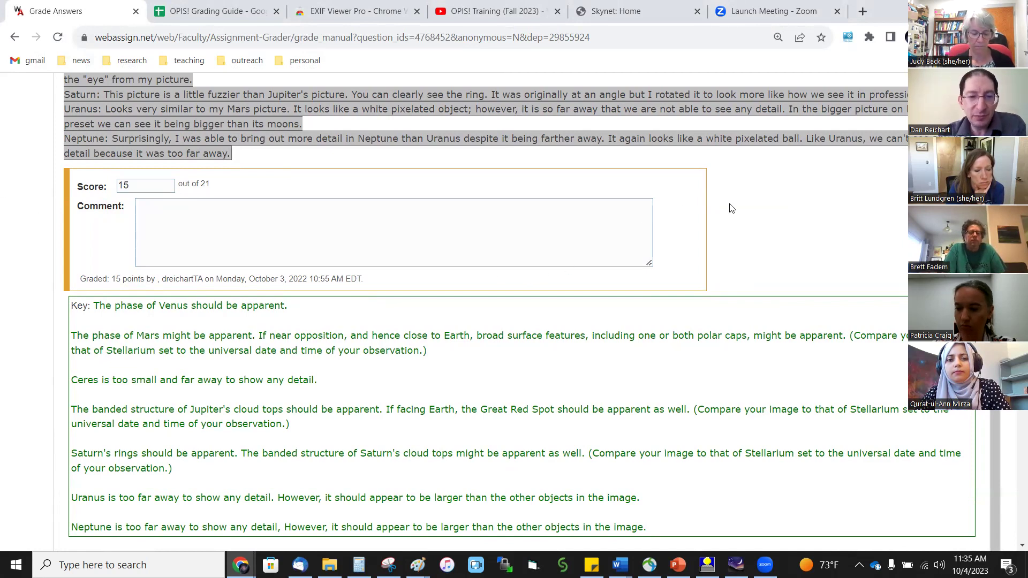
scroll(731, 208, down, 1)
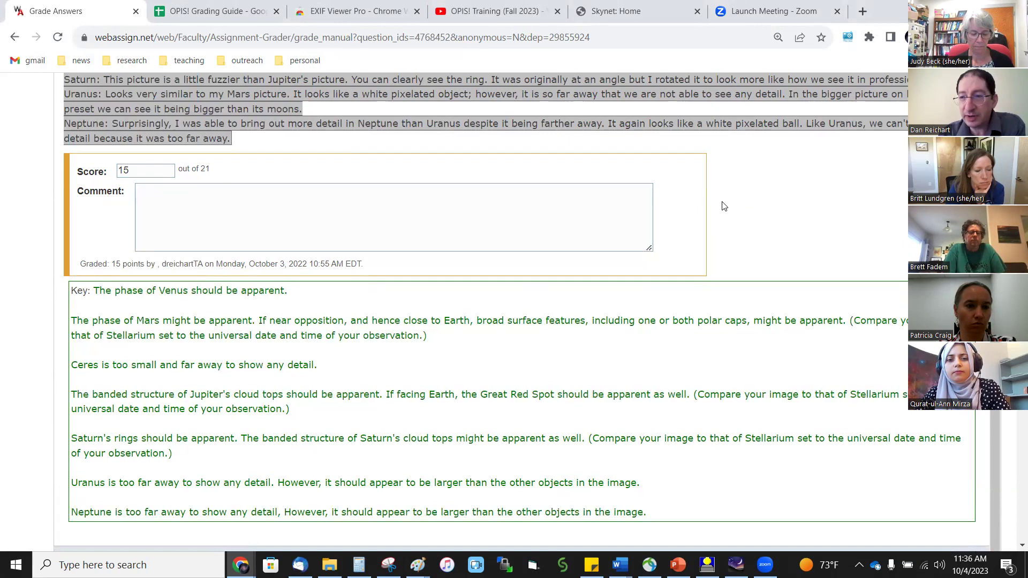
scroll(722, 206, down, 7)
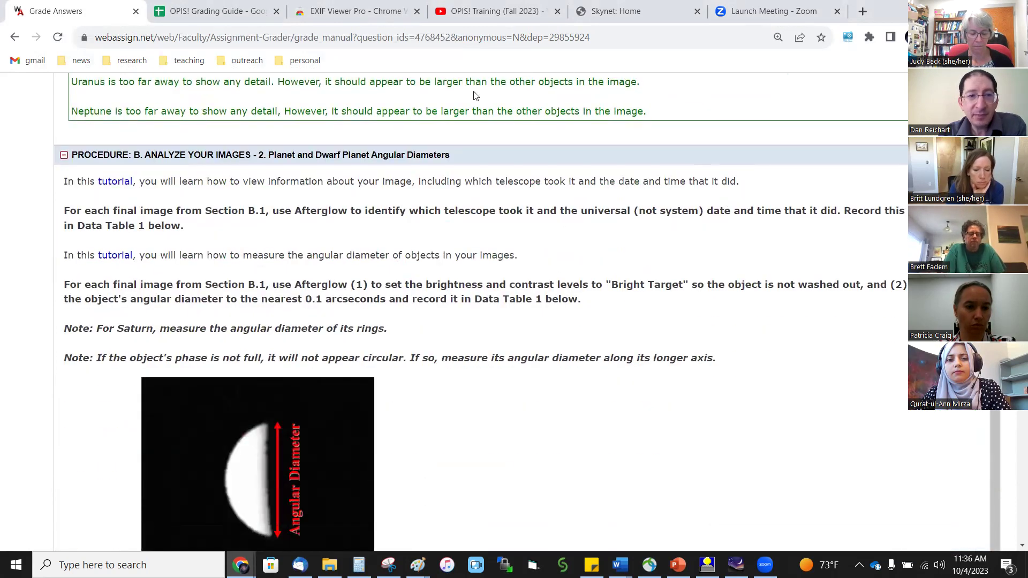
Check the P.B.2 and P.B.3 table rules in the OPIS! Grading Guide and return to the WebAssign grading page.
click(224, 10)
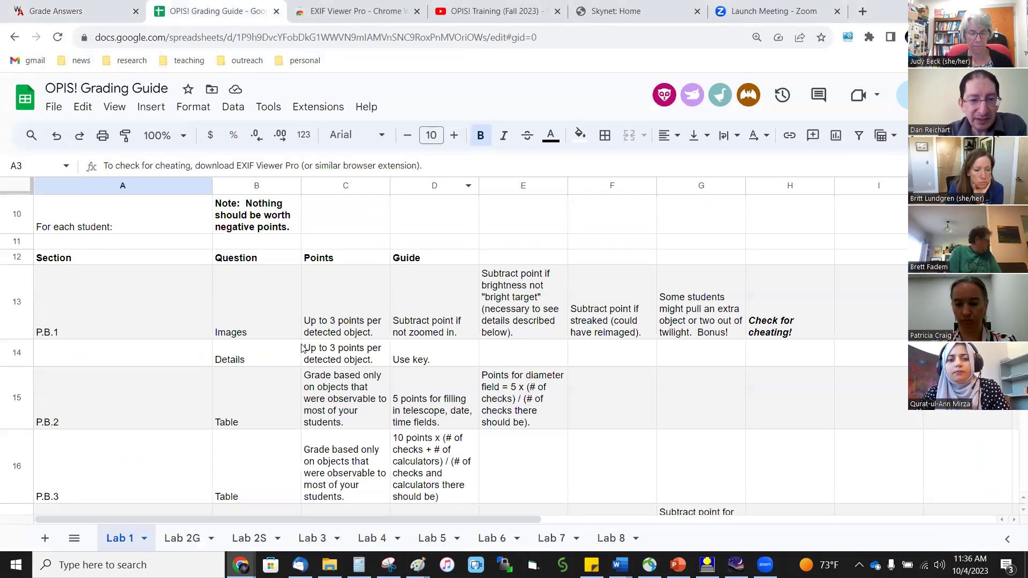
scroll(303, 350, down, 2)
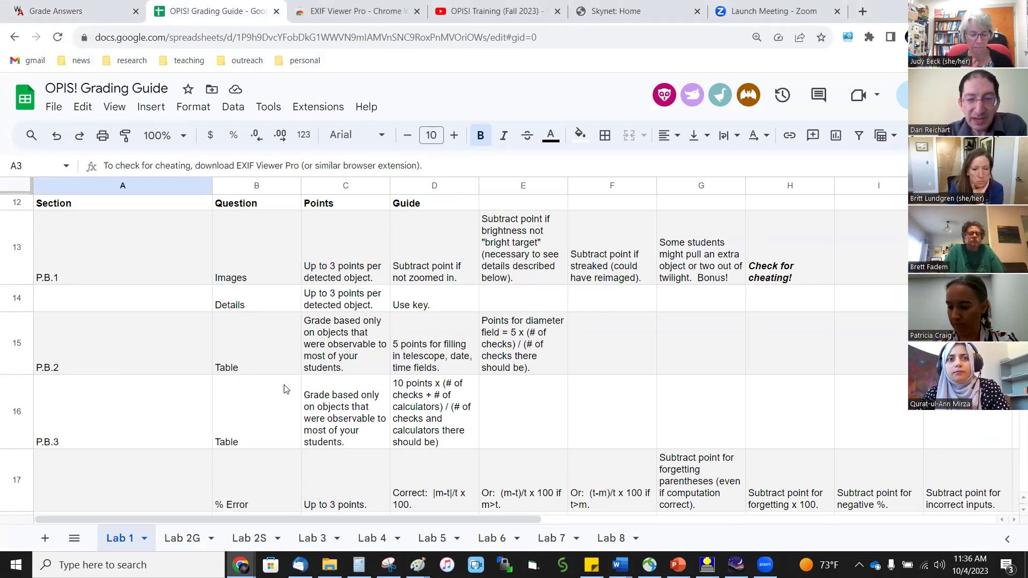
click(303, 14)
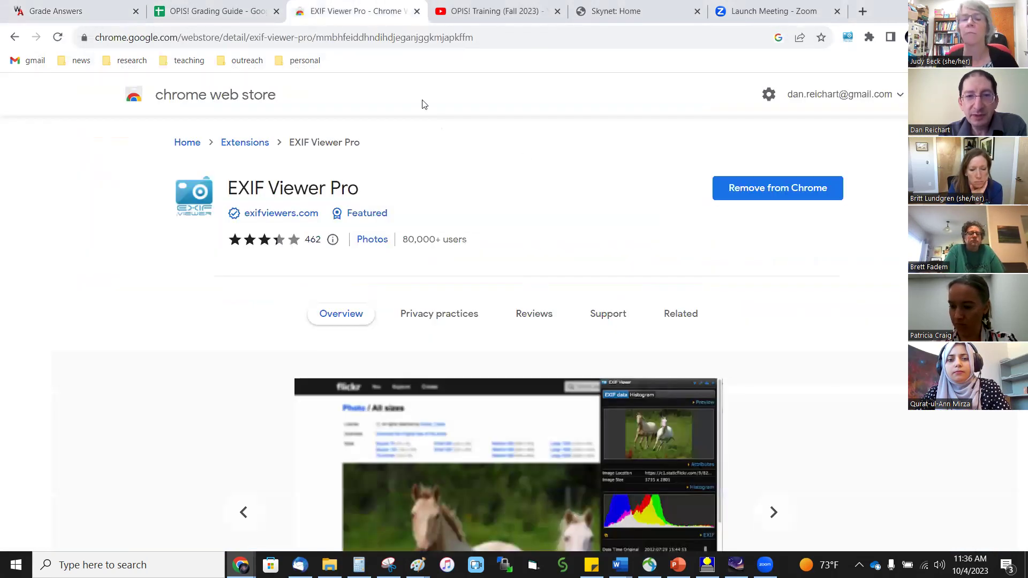
click(216, 11)
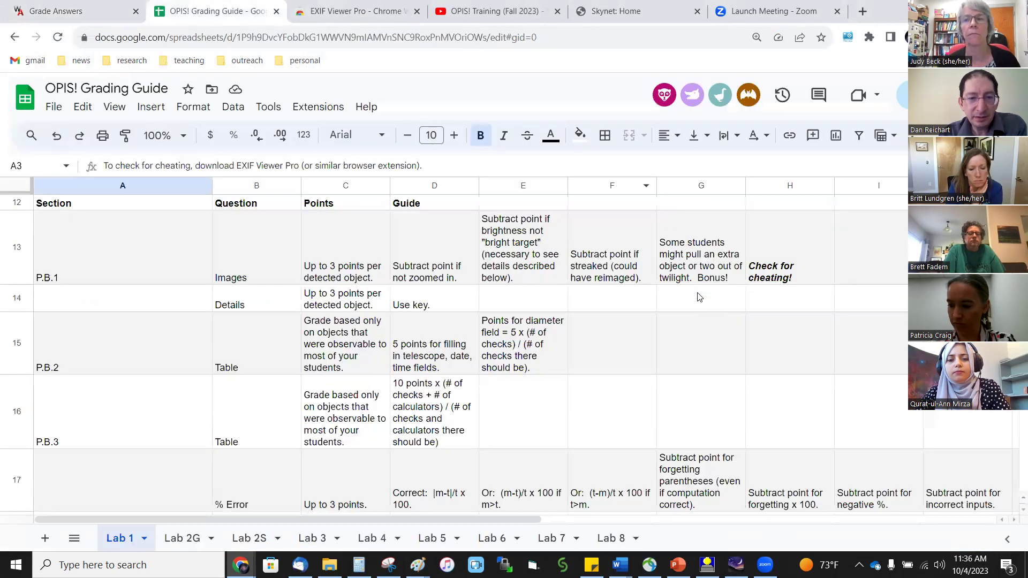
click(74, 13)
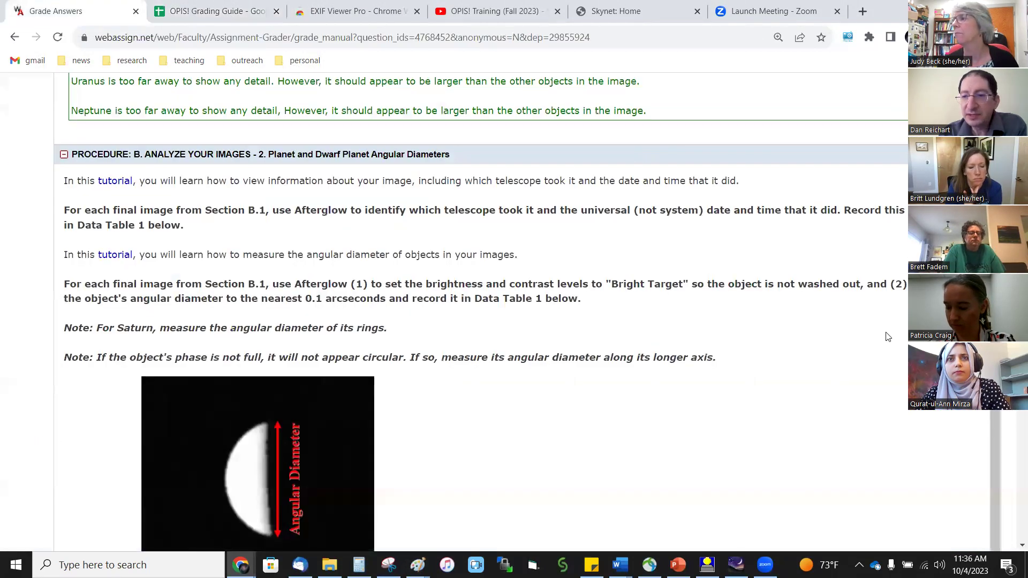
Examine Data Table 1's measured angular diameters and score, and check them against the P.B.2 rule in the grading guide.
scroll(887, 337, down, 3)
scroll(887, 336, down, 6)
scroll(887, 332, up, 1)
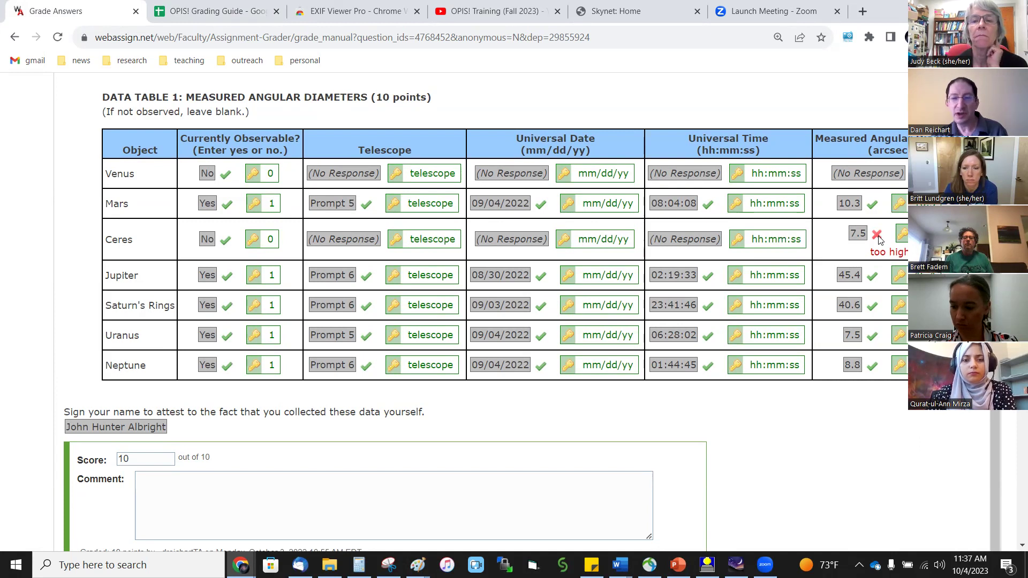
scroll(880, 240, down, 1)
scroll(879, 240, down, 1)
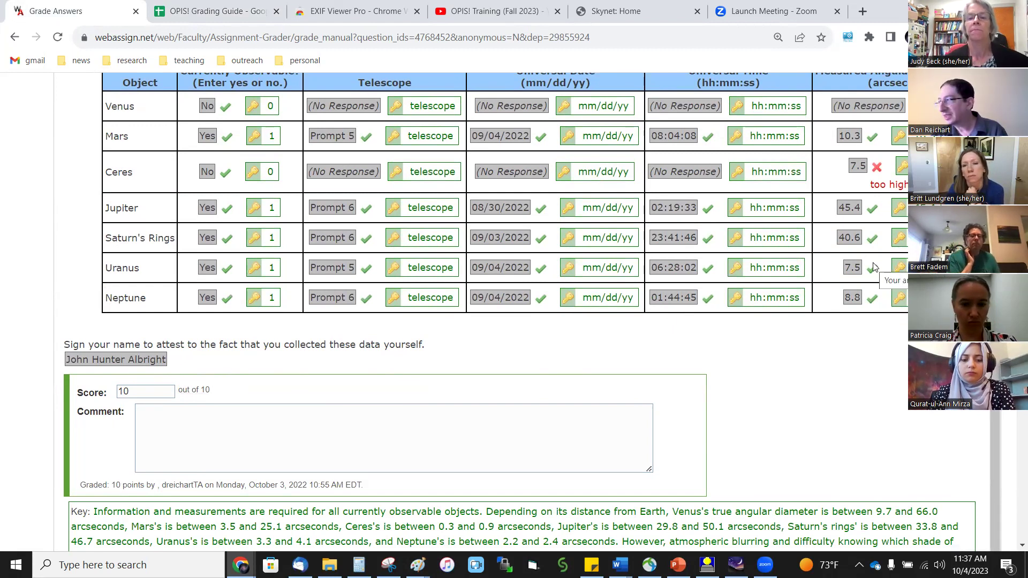
click(232, 8)
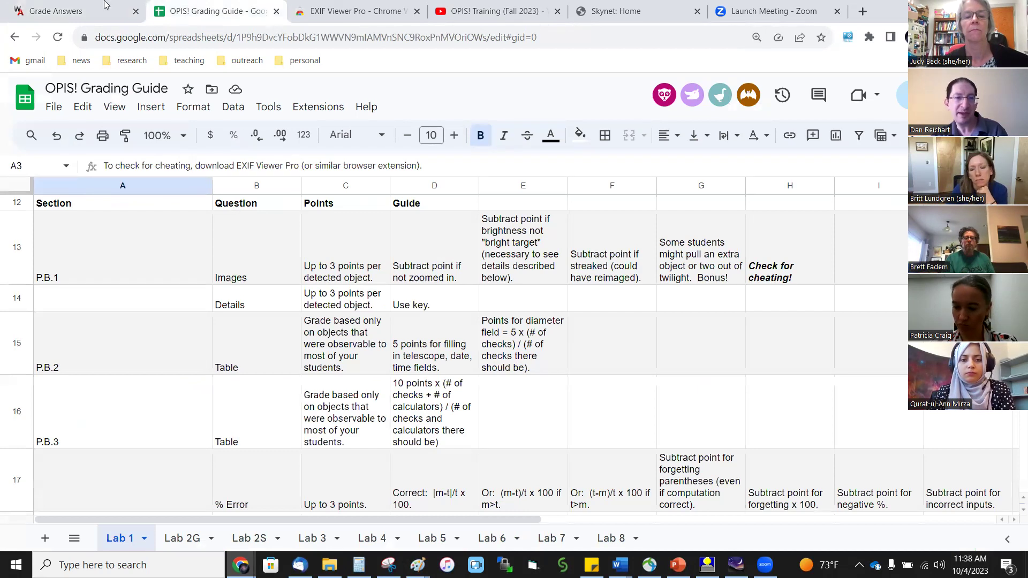
click(75, 7)
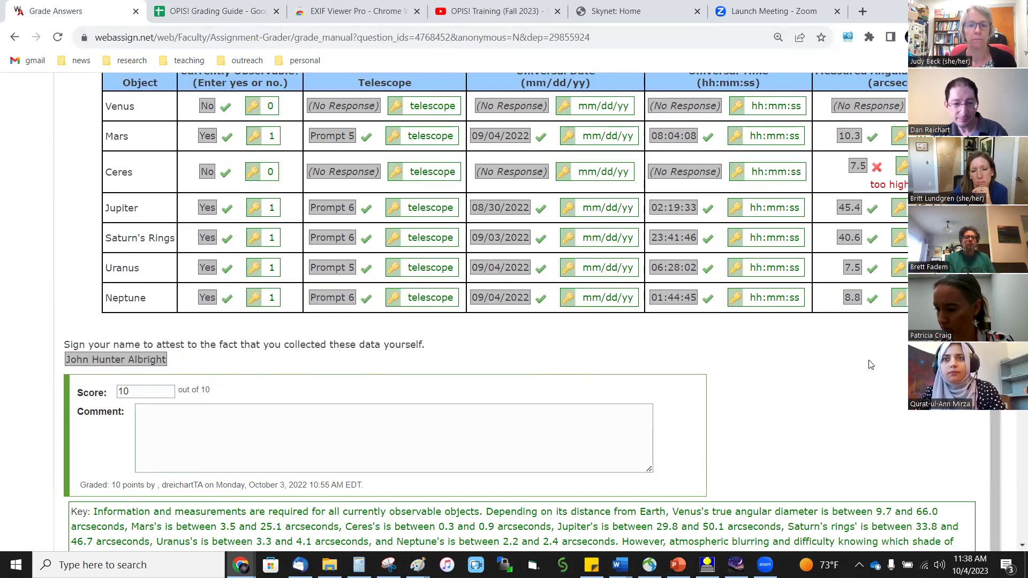
Review the Stellarium section and Data Table 2's true angular diameters, percent errors and score.
scroll(870, 365, down, 3)
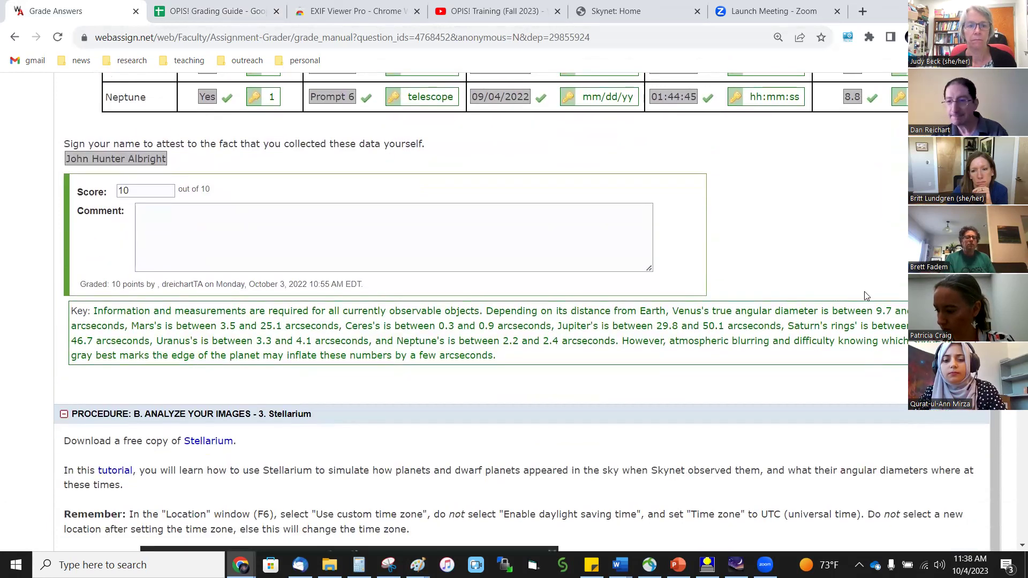
scroll(866, 296, down, 6)
scroll(867, 296, up, 2)
scroll(867, 296, down, 2)
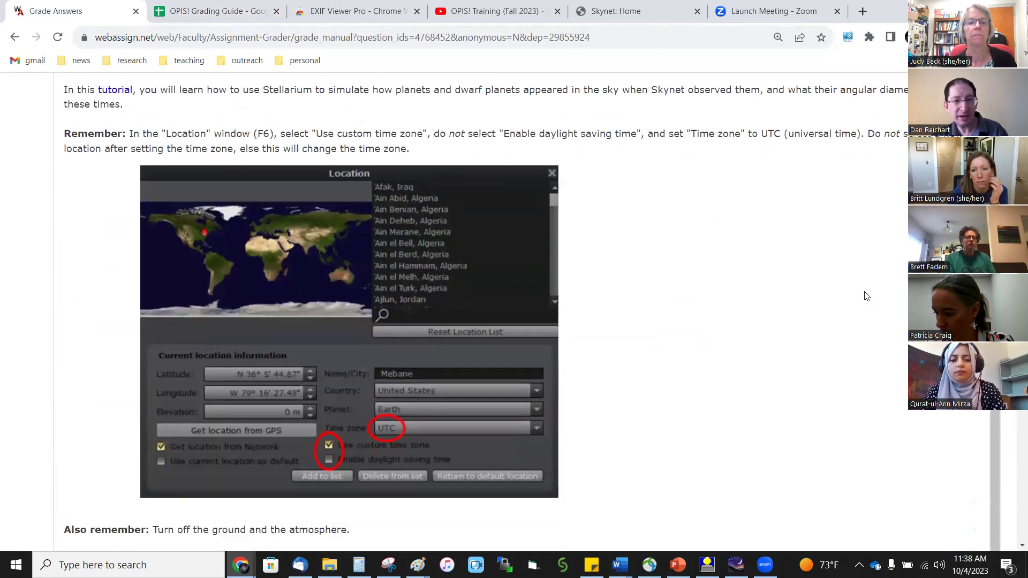
scroll(867, 296, down, 2)
scroll(867, 296, down, 6)
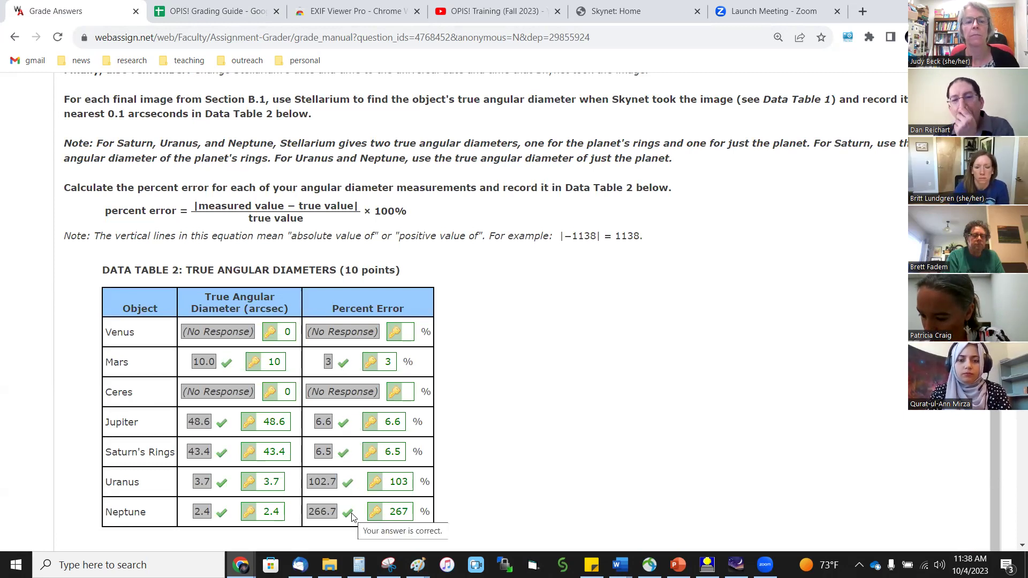
scroll(575, 385, down, 5)
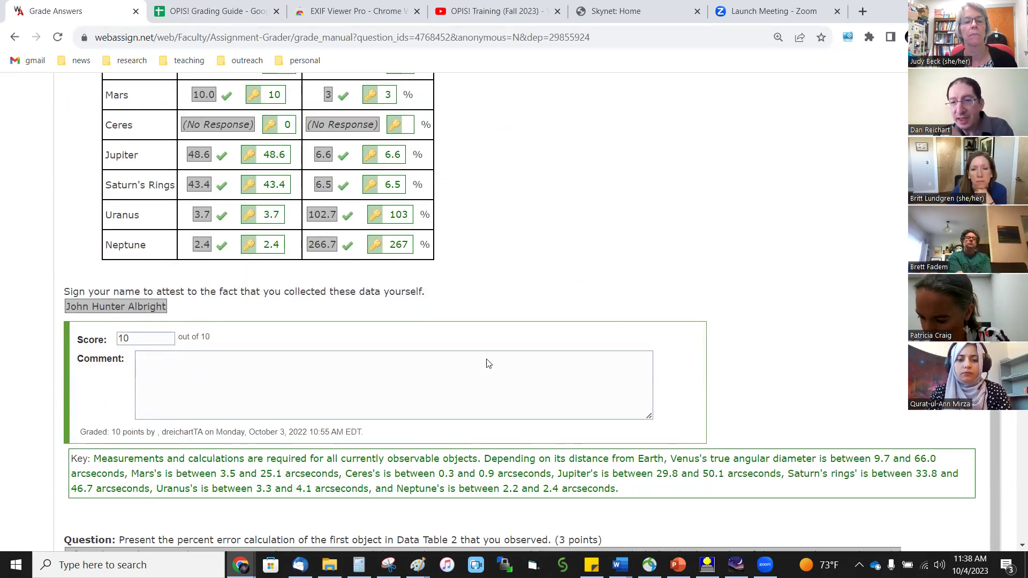
Place the cursor in Data Table 2's comment field, compare the table with its key and go back to Data Table 1.
click(170, 367)
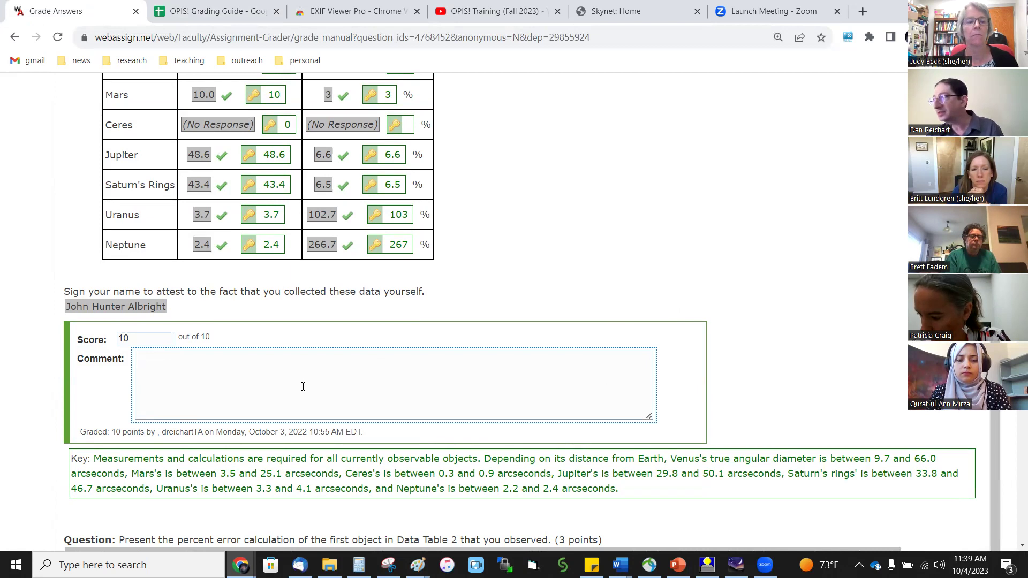
scroll(577, 282, up, 3)
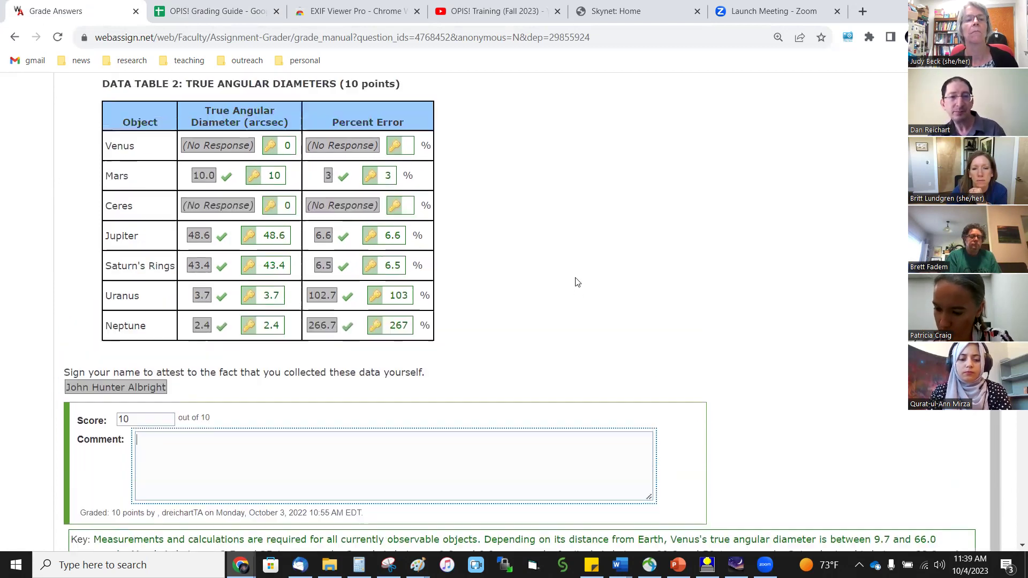
scroll(576, 283, down, 1)
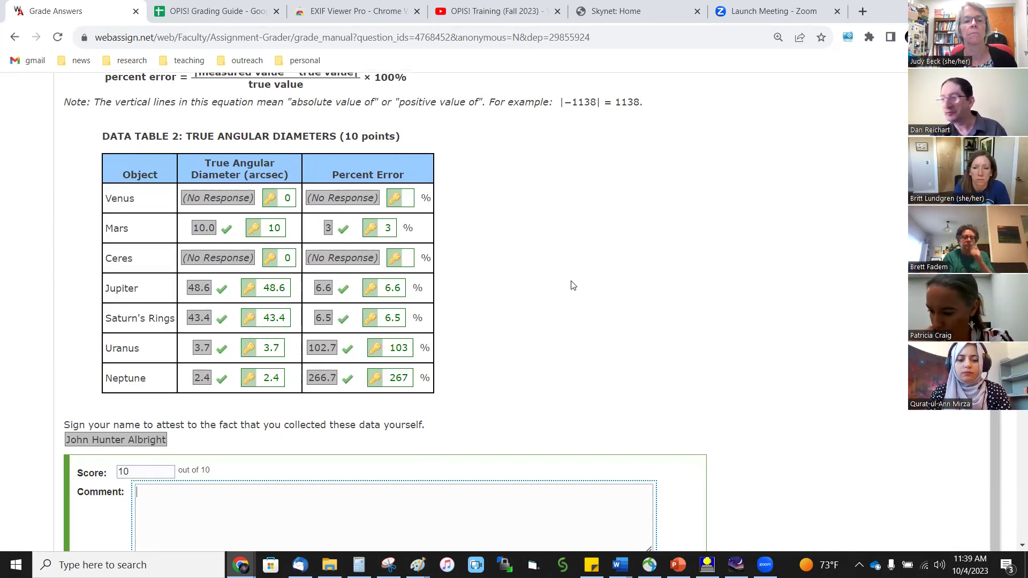
scroll(572, 285, down, 3)
scroll(572, 286, up, 1)
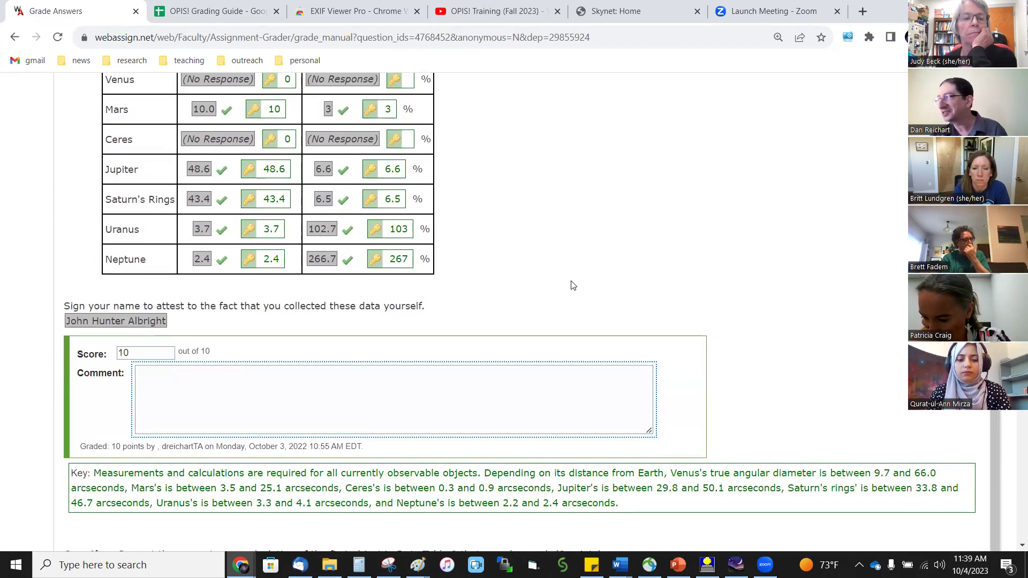
scroll(572, 285, up, 1)
scroll(572, 285, up, 1)
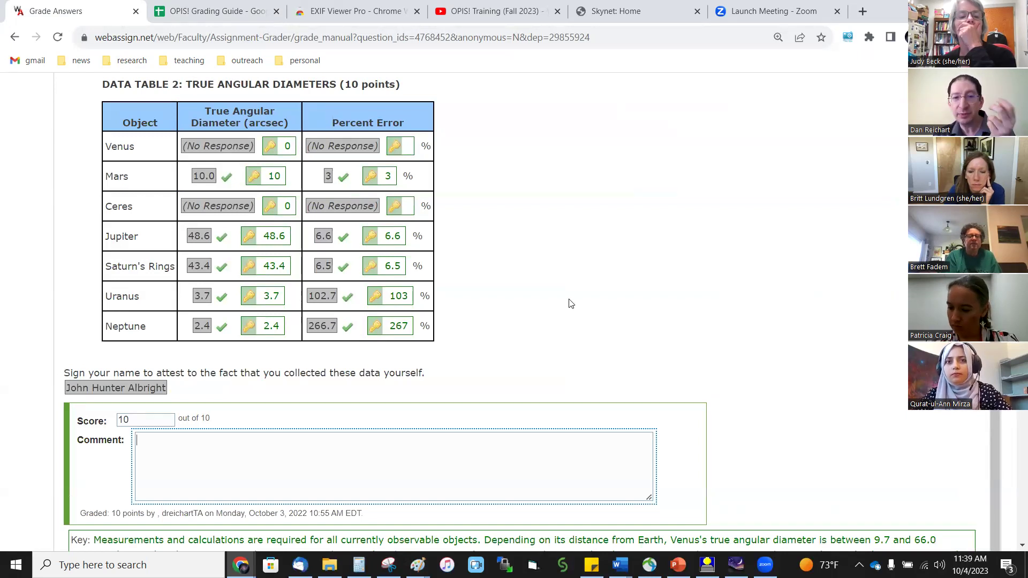
scroll(571, 304, up, 20)
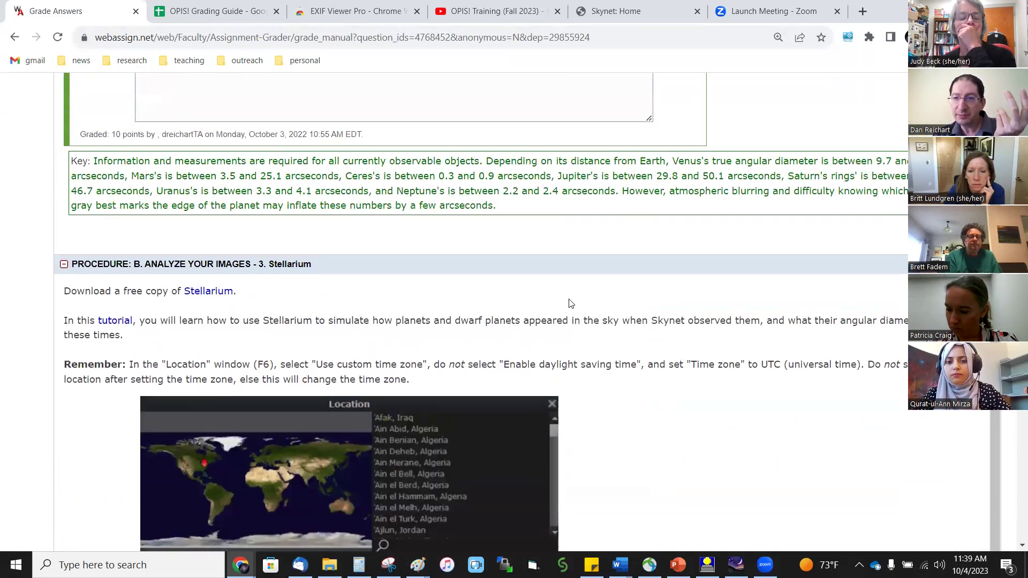
scroll(636, 300, up, 5)
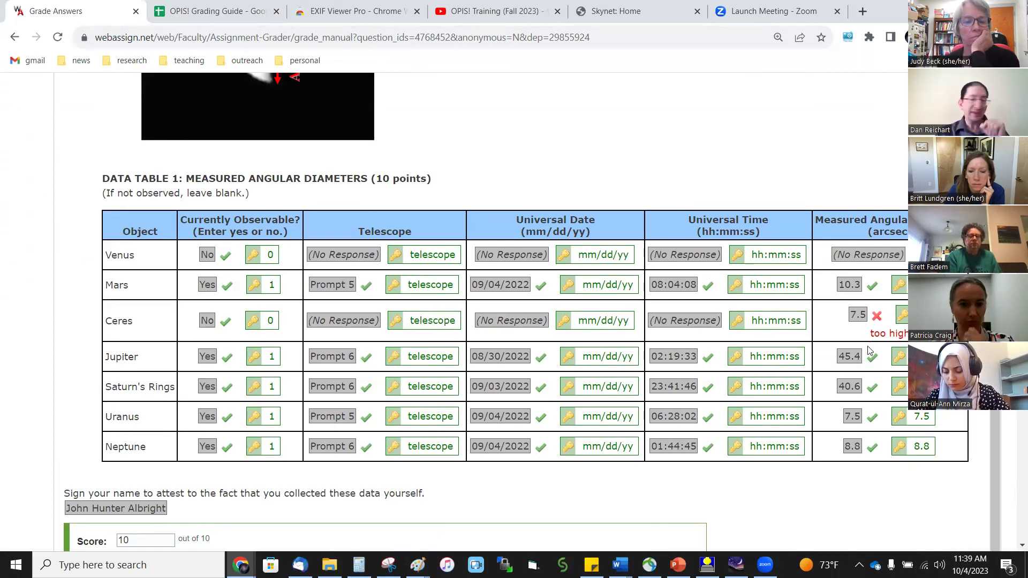
Compare Data Table 1's measured angular diameters with Data Table 2's true diameters and percent errors, and leave the empty comment field.
scroll(870, 346, down, 1)
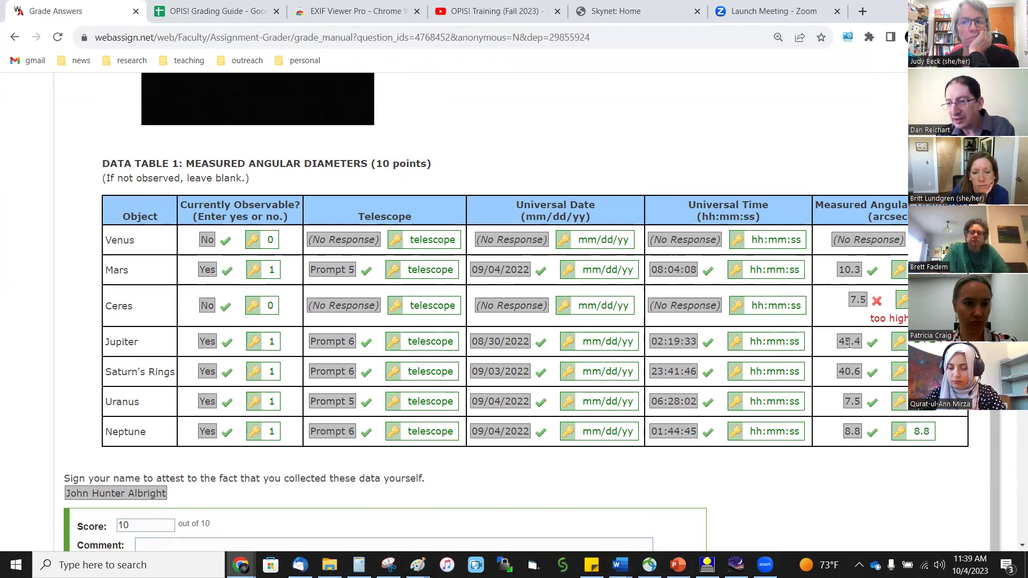
scroll(851, 347, down, 10)
scroll(850, 349, up, 10)
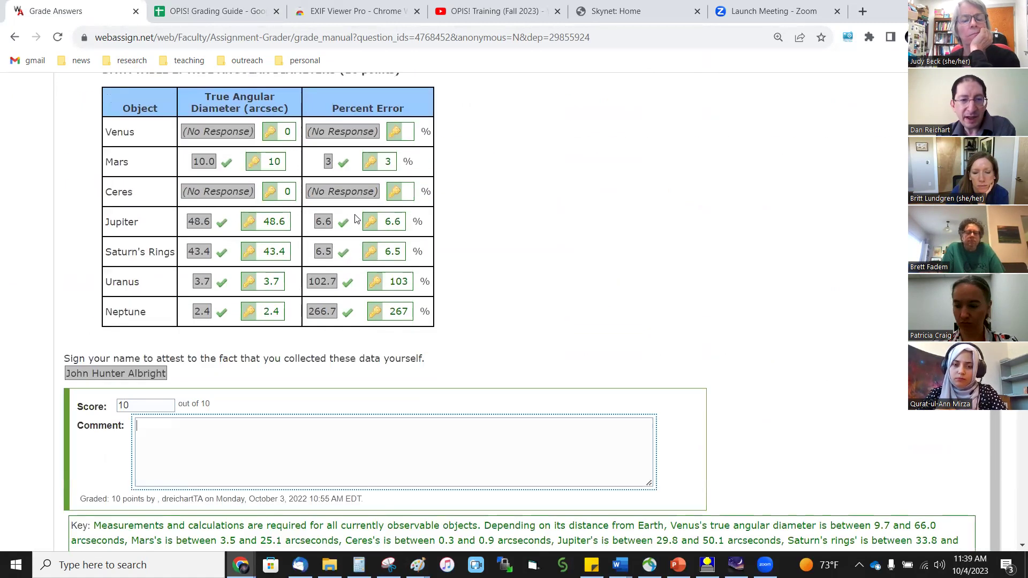
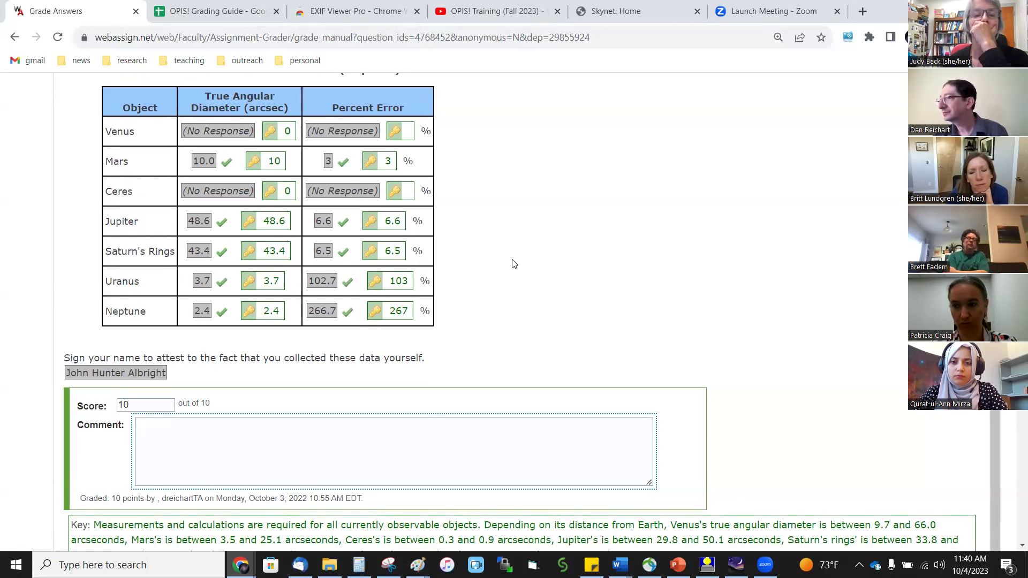
click(530, 262)
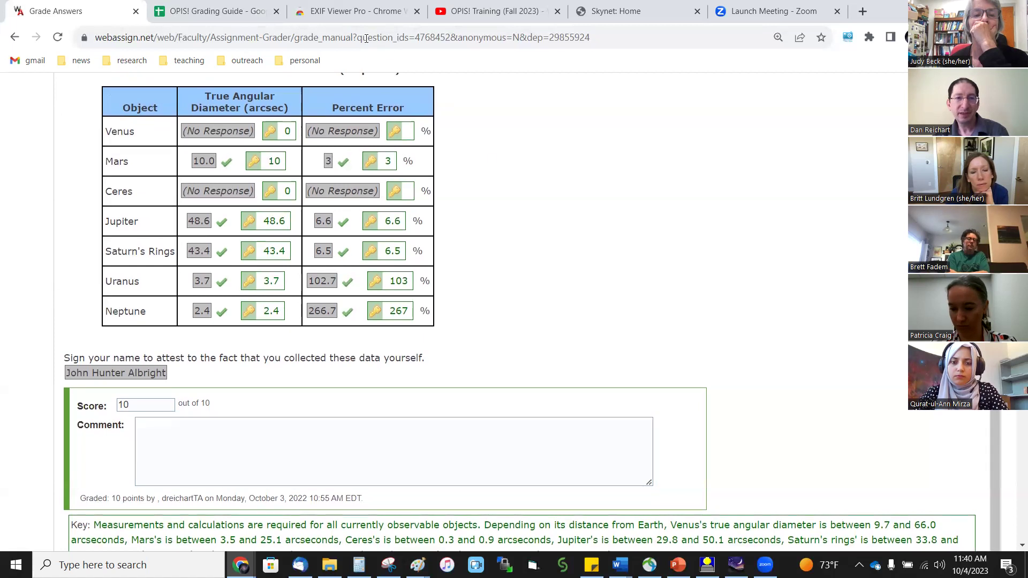
Check the P.B.3 table and % Error rules in the OPIS! Grading Guide and return to the WebAssign grading page.
click(210, 10)
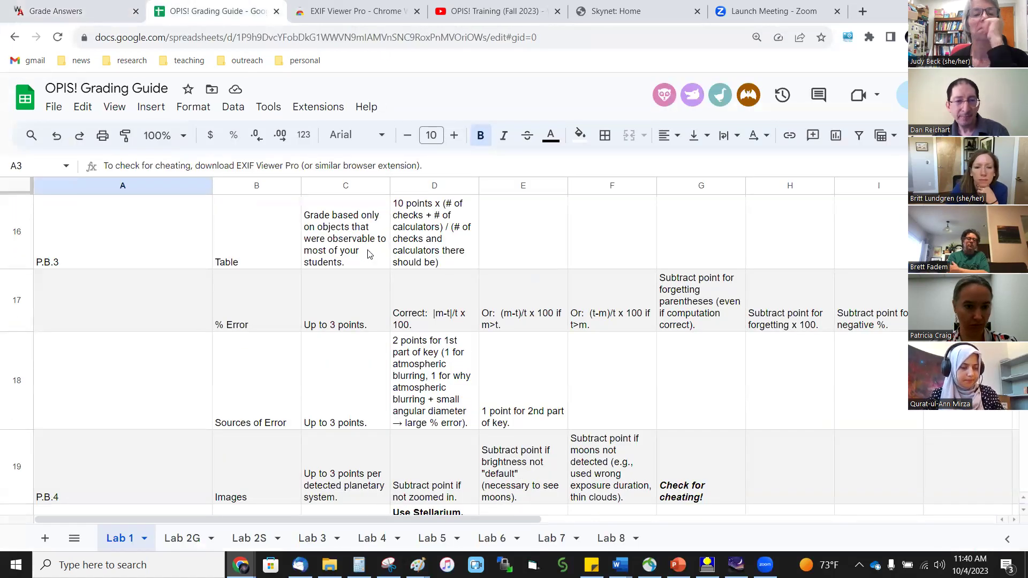
scroll(368, 254, up, 1)
scroll(278, 348, down, 1)
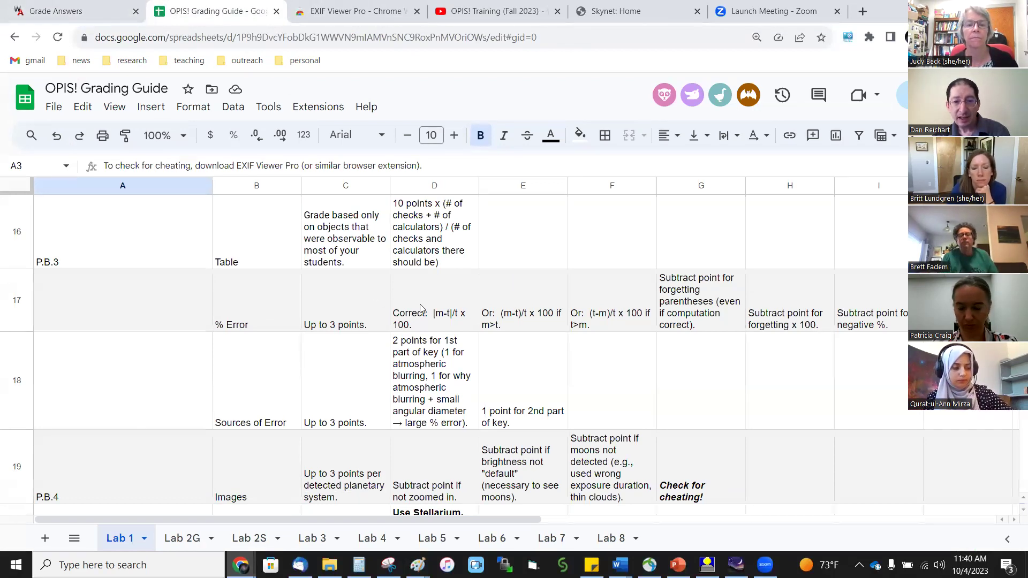
click(54, 10)
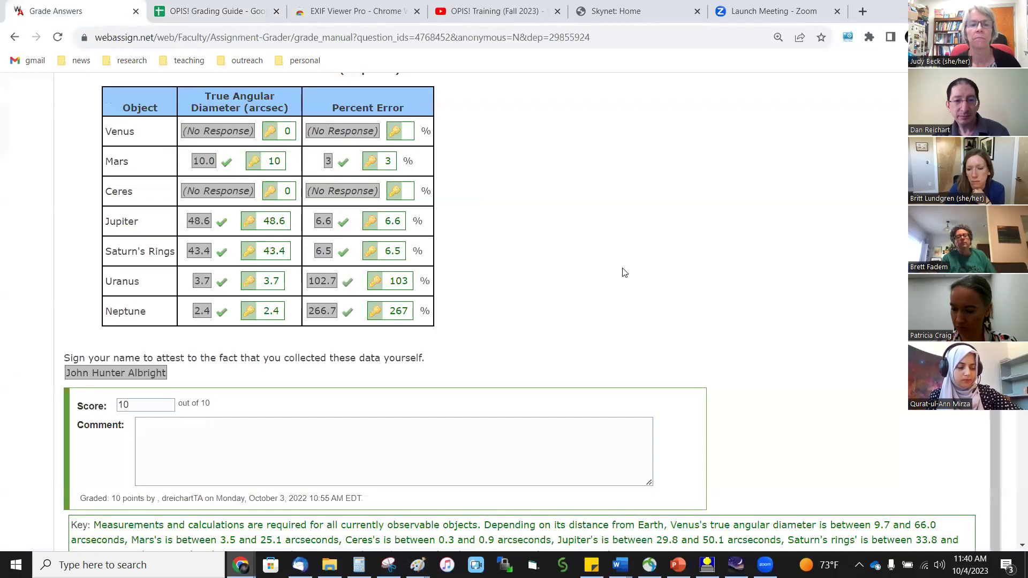
Examine the percent error calculation answer for Jupiter and its score against the grading guide's % Error rule and the answer key.
scroll(620, 283, down, 7)
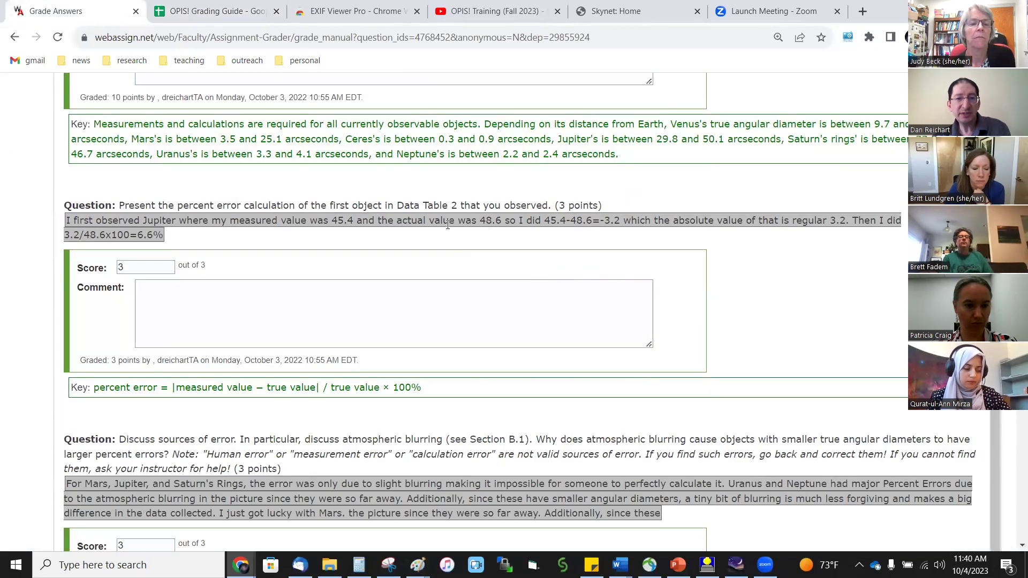
scroll(366, 212, up, 1)
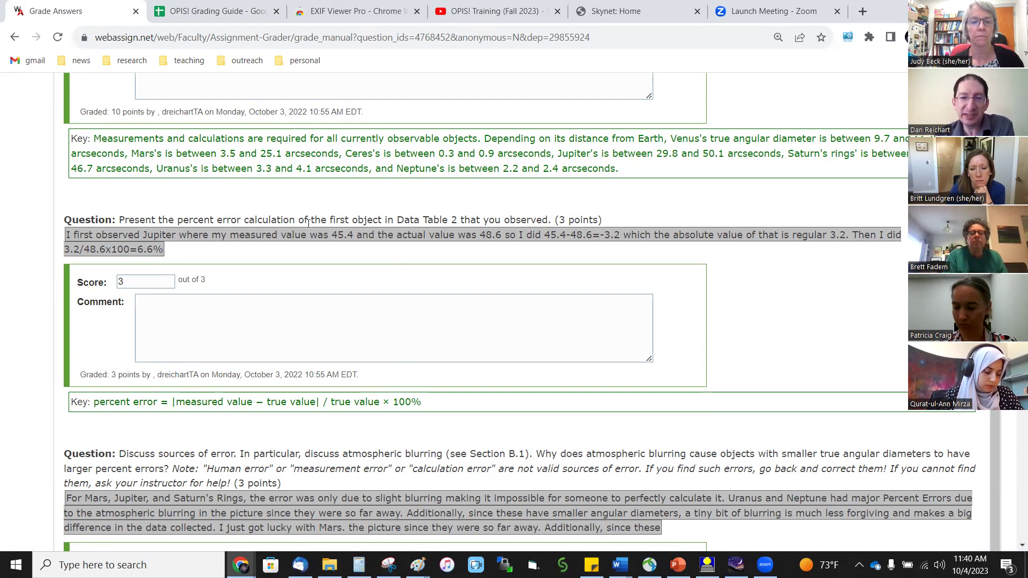
click(215, 11)
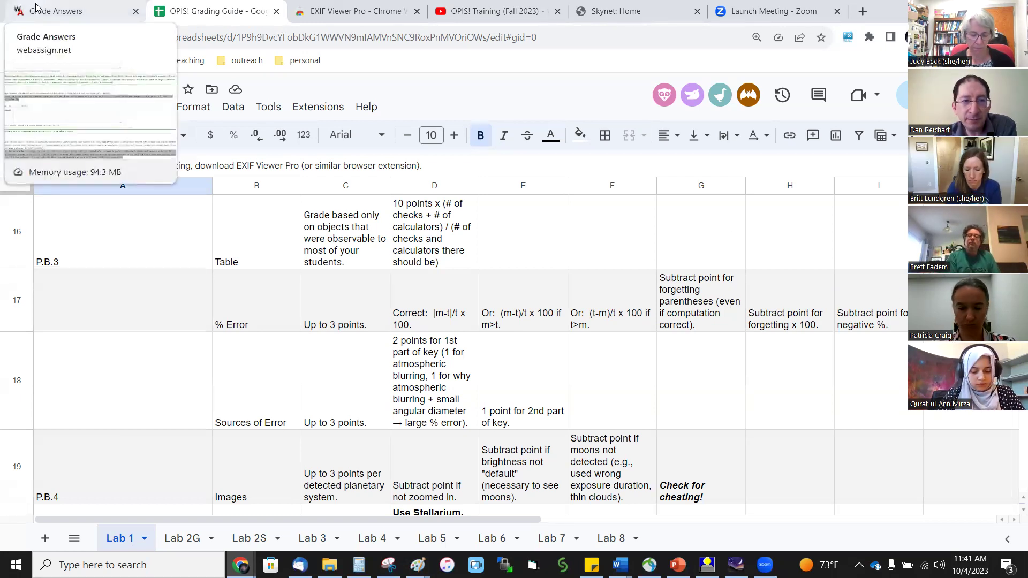
click(63, 6)
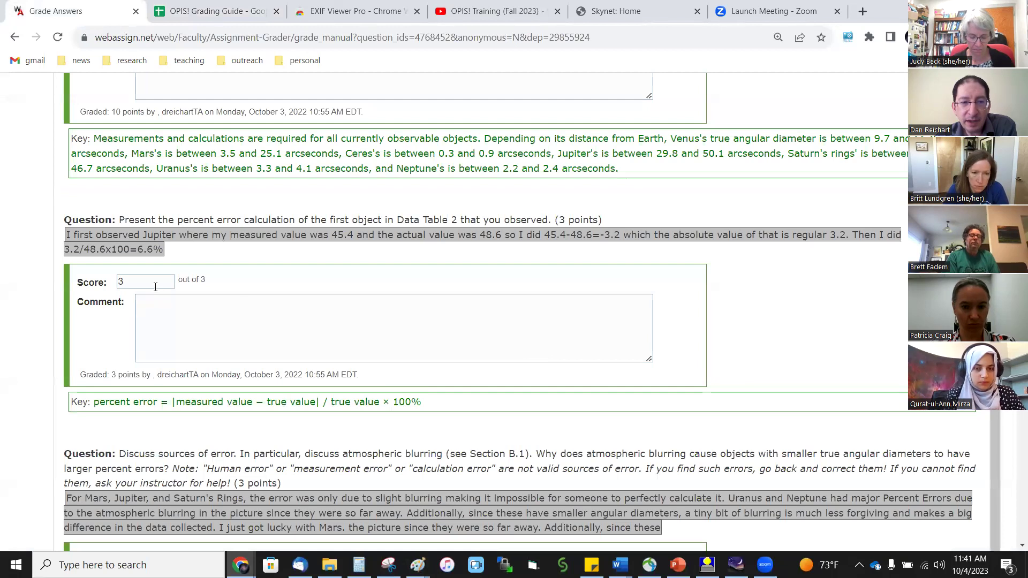
click(236, 340)
drag(422, 403, 179, 405)
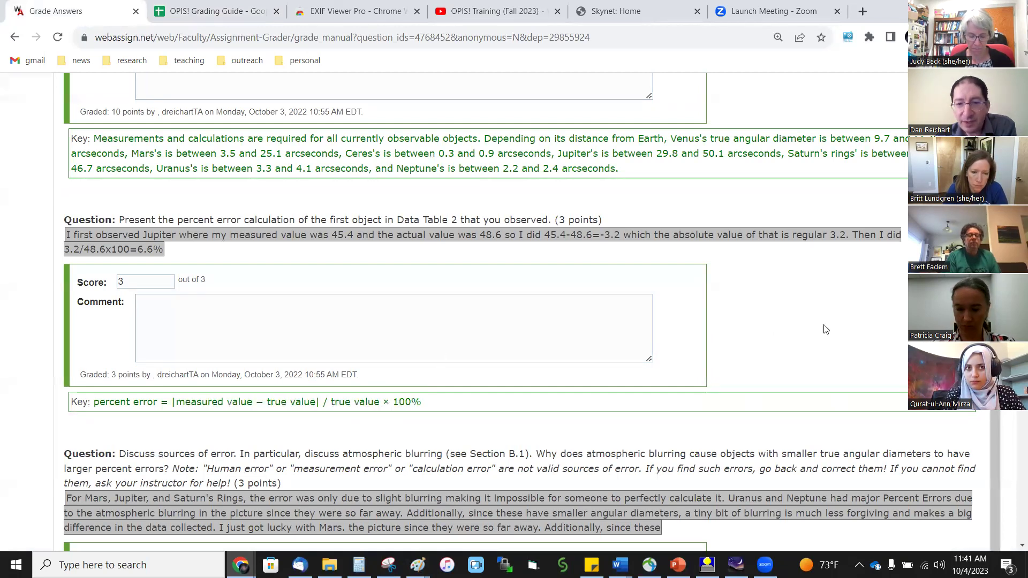
click(825, 330)
Examine the sources of error answer against its key, the guide's Sources of Error rule and Data Table 2's percent errors.
scroll(852, 330, down, 1)
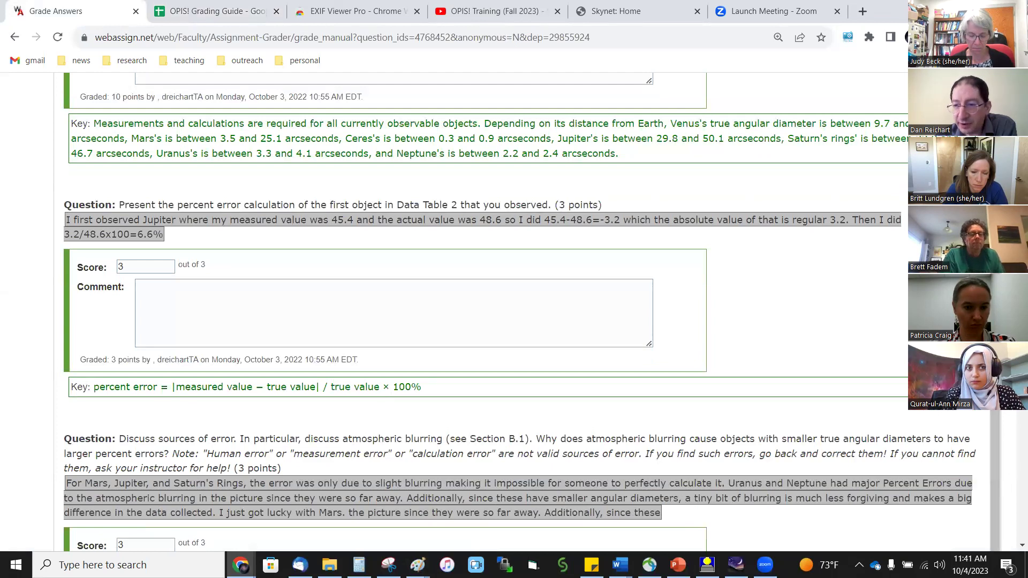
scroll(514, 310, down, 5)
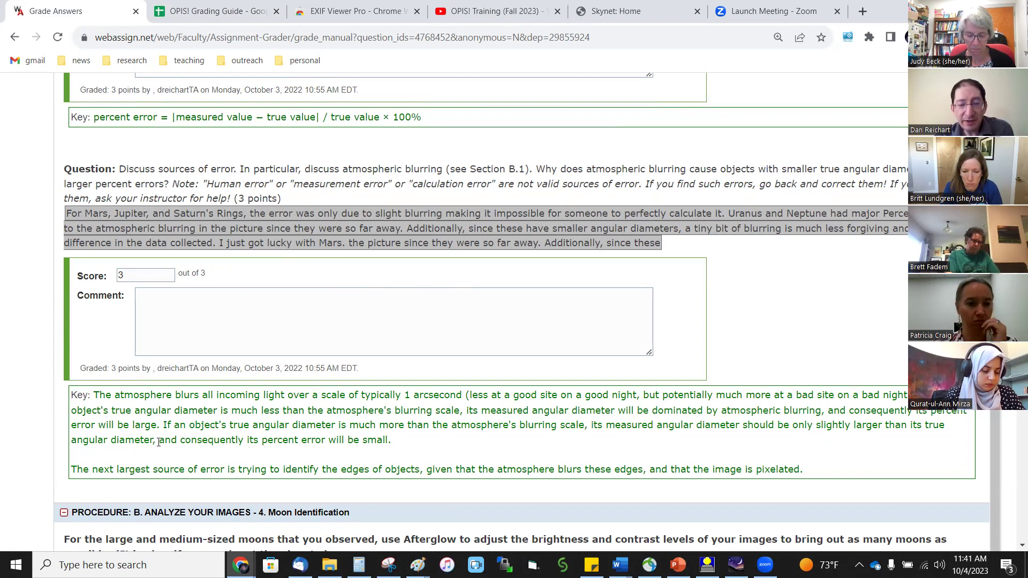
click(213, 12)
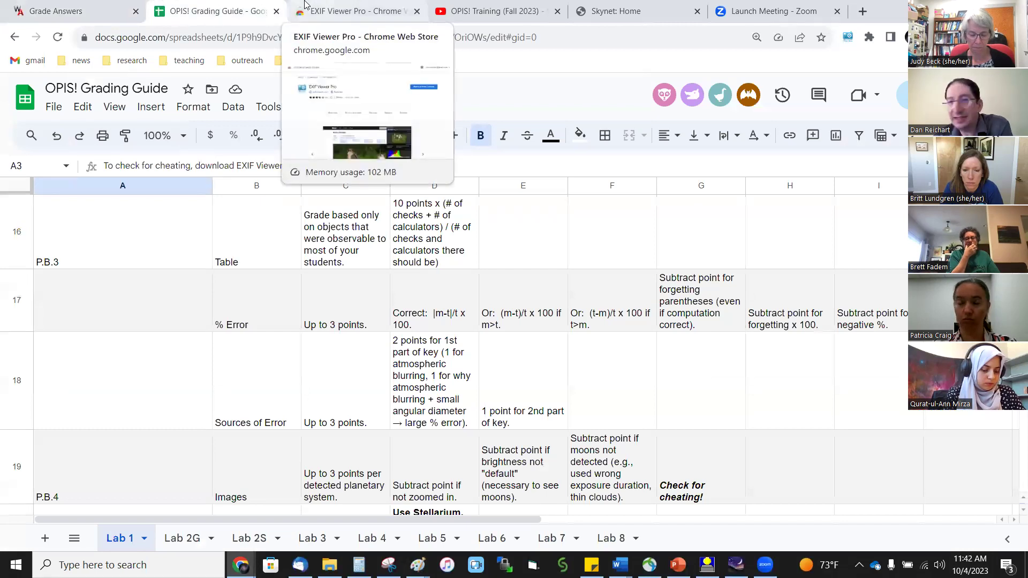
click(69, 10)
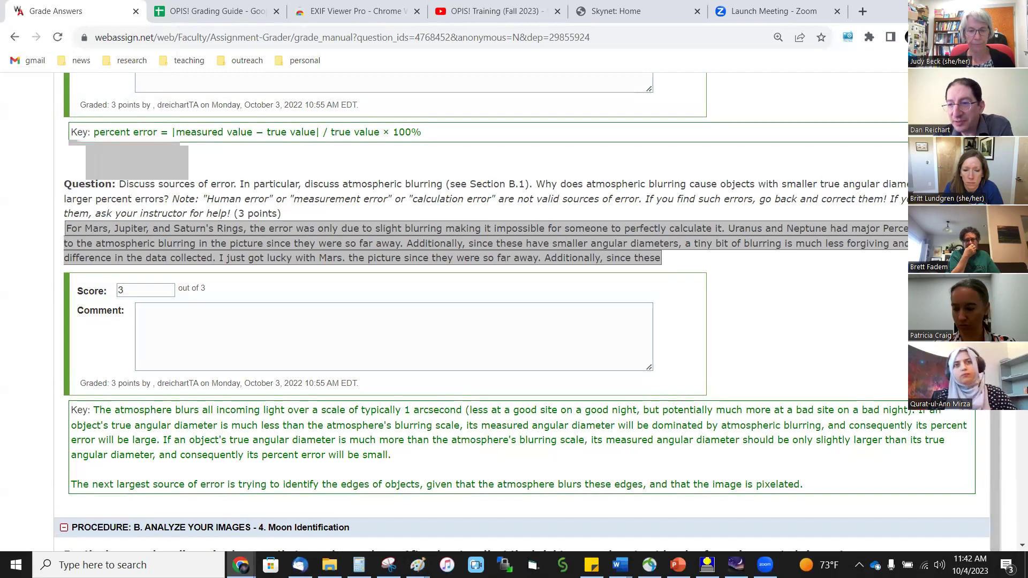
scroll(514, 310, up, 10)
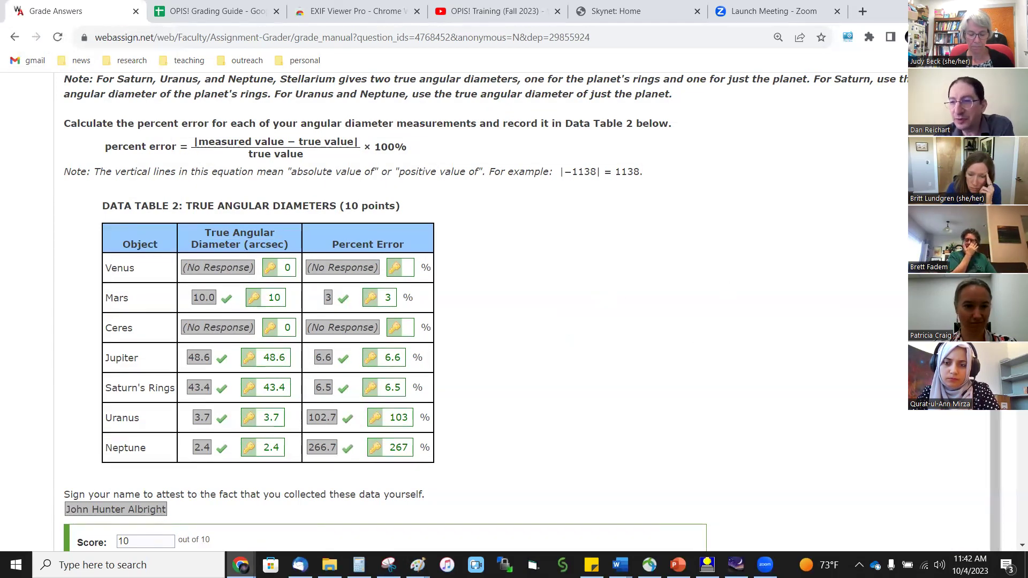
scroll(514, 310, down, 15)
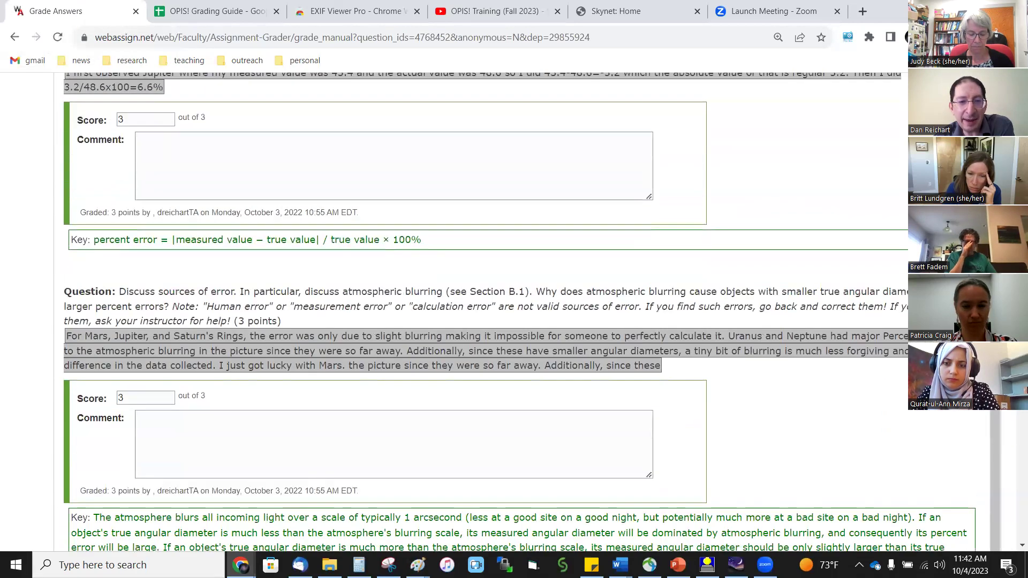
scroll(514, 311, up, 7)
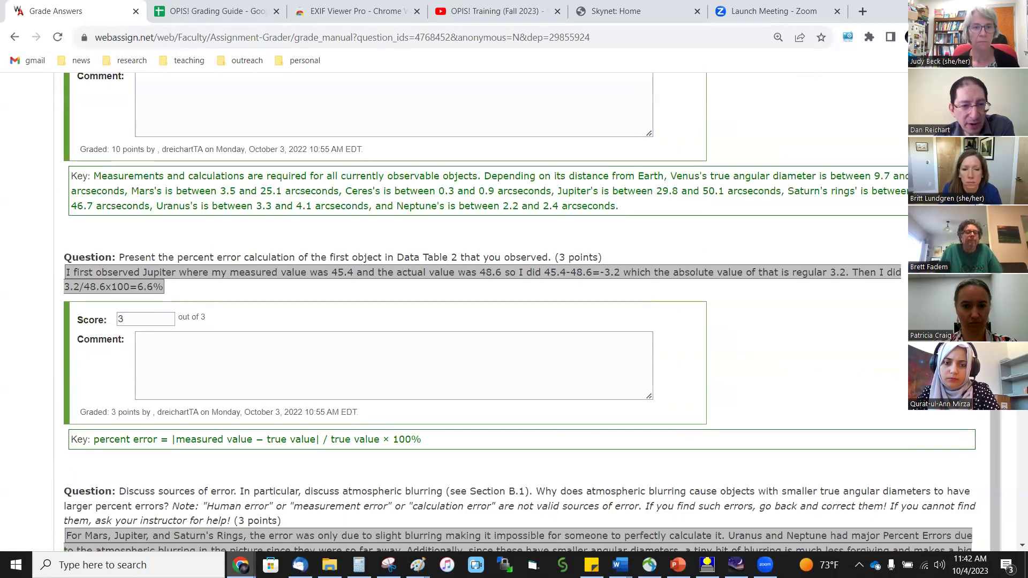
scroll(514, 310, down, 4)
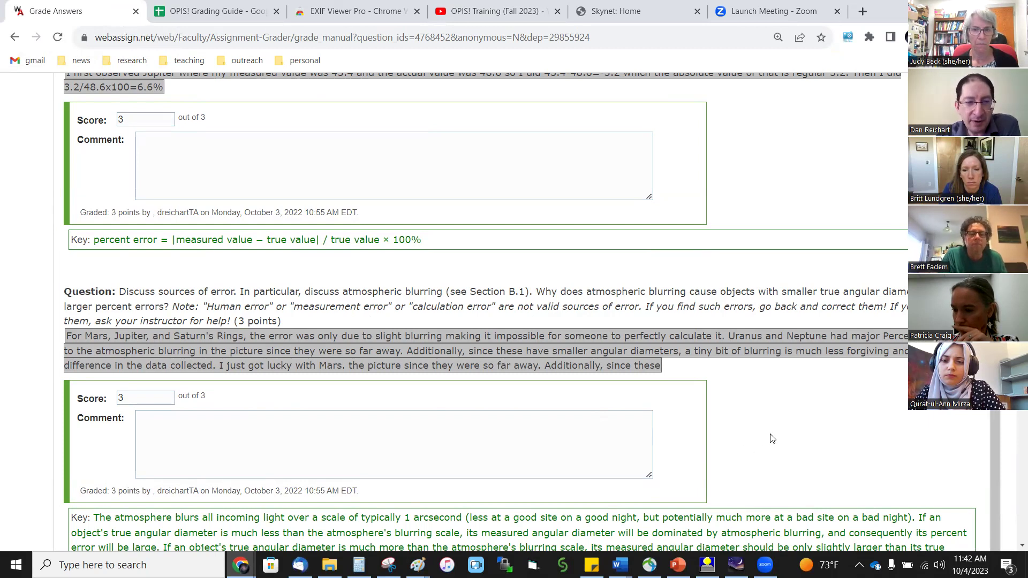
scroll(760, 442, down, 1)
scroll(772, 439, down, 4)
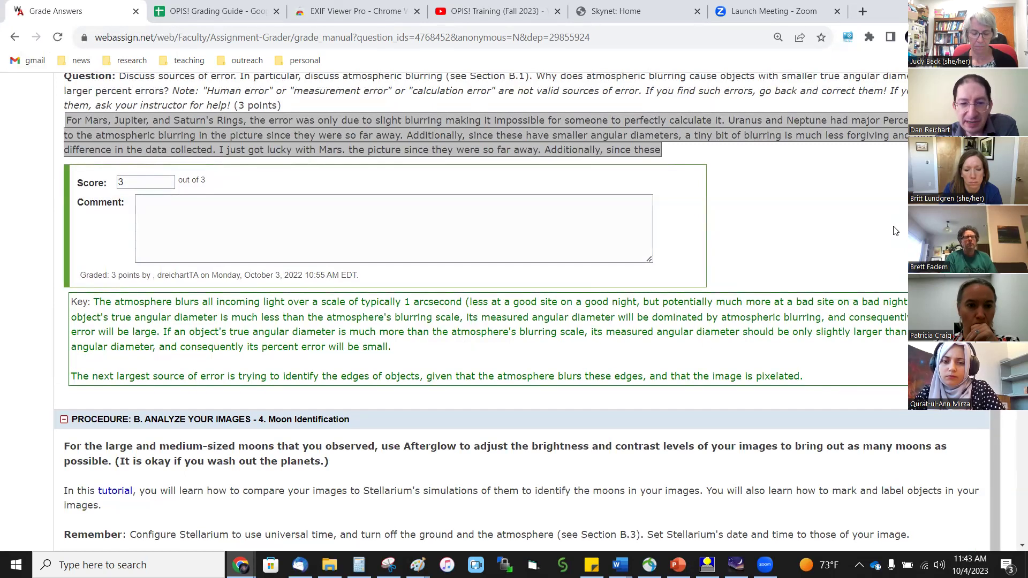
Review the Moon Identification instructions, check the P.B.4 Images, IDs and Facts rules in the grading guide, and return to WebAssign.
scroll(894, 230, down, 5)
scroll(894, 230, down, 1)
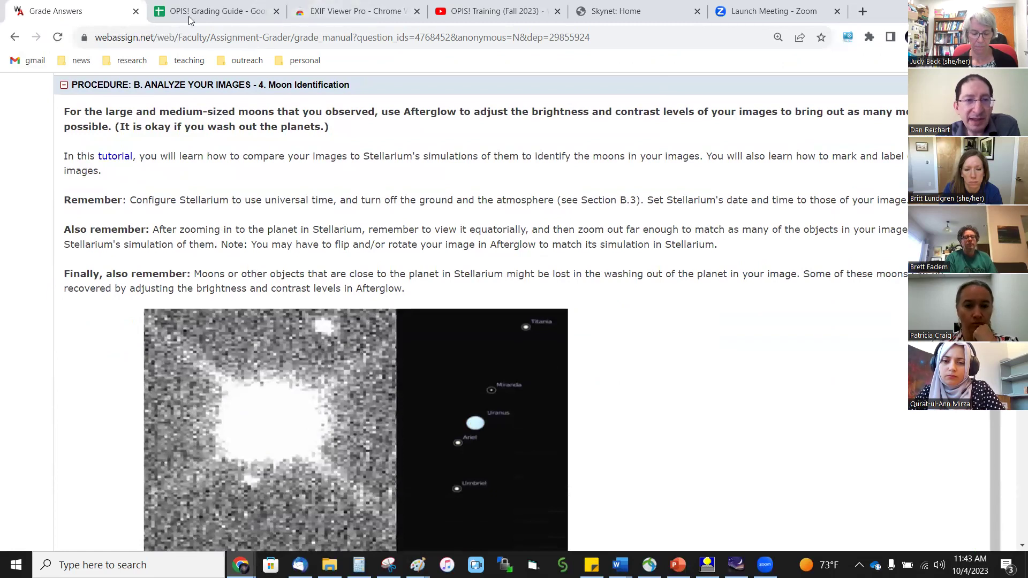
click(214, 10)
scroll(263, 349, down, 1)
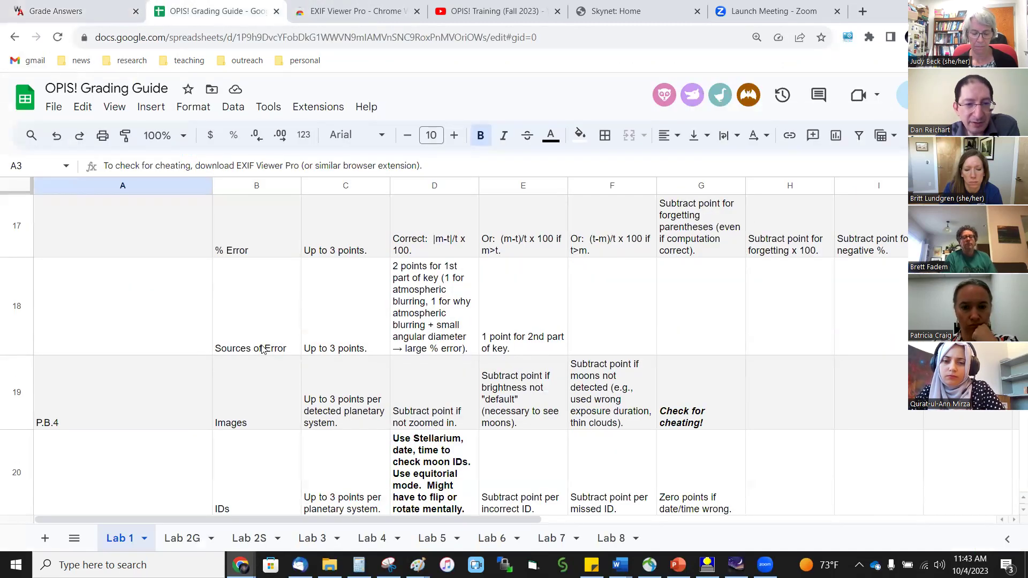
scroll(262, 350, down, 1)
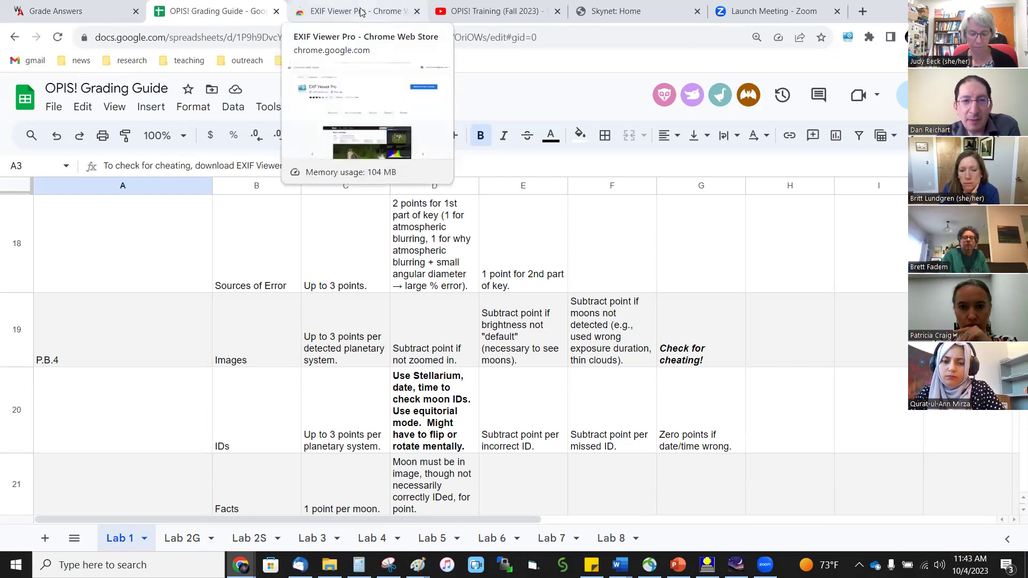
click(94, 13)
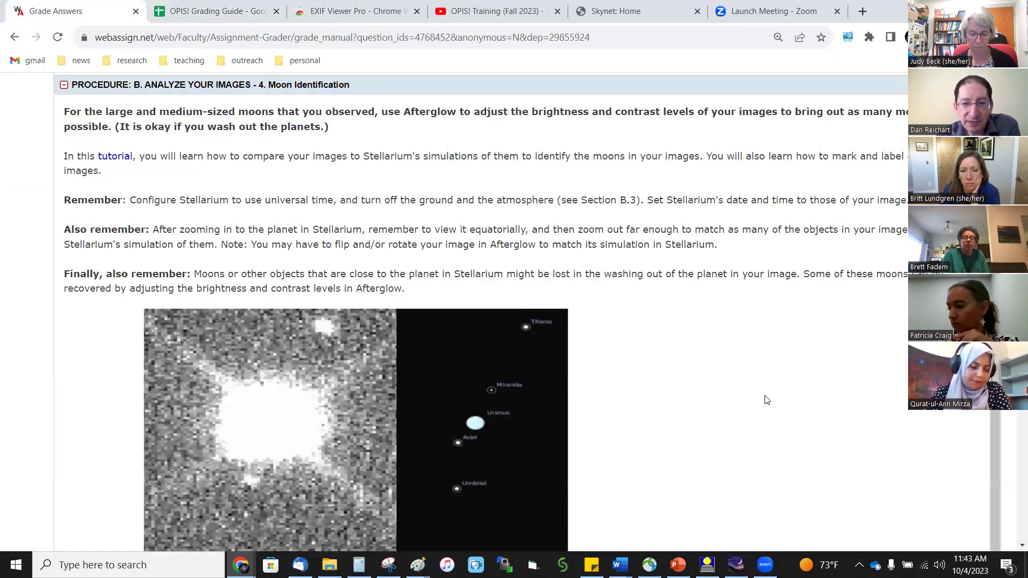
Go to the planetary systems image table and open the submitted Jupiter image, afterglow_screenshotjupitermoonsfinal.jpg.
scroll(766, 400, down, 5)
scroll(767, 399, down, 8)
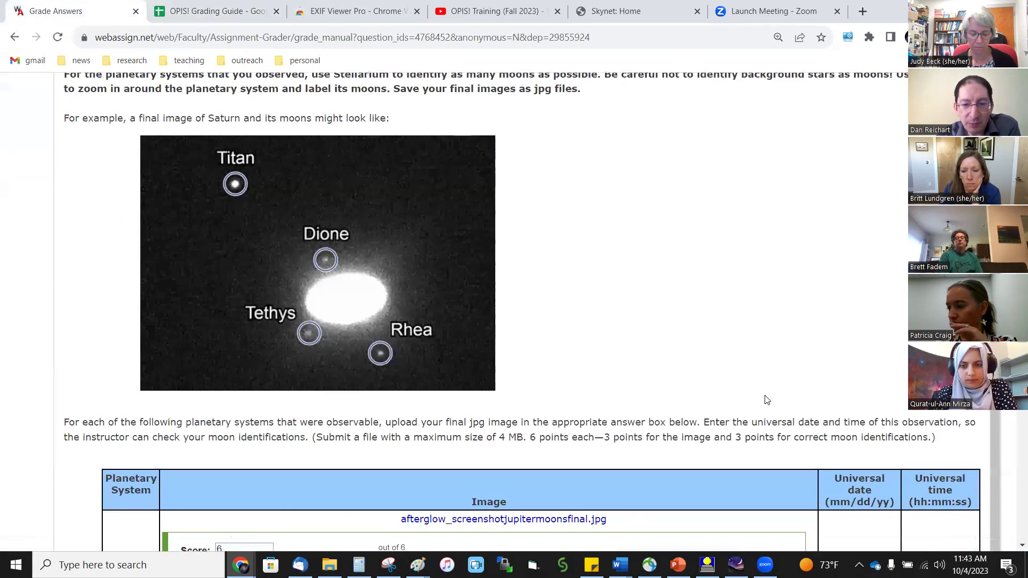
scroll(770, 325, up, 1)
scroll(792, 319, down, 1)
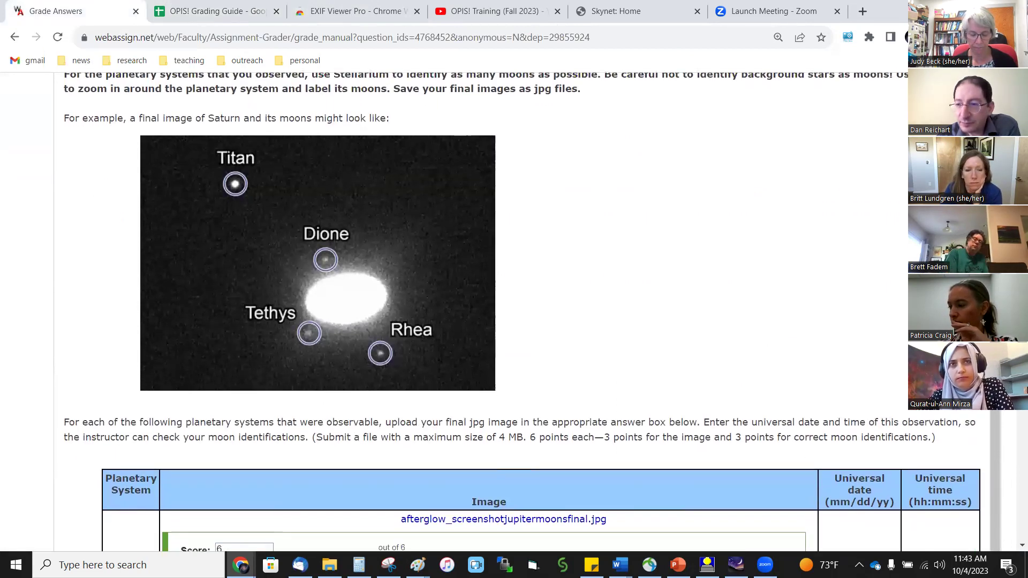
scroll(792, 319, down, 8)
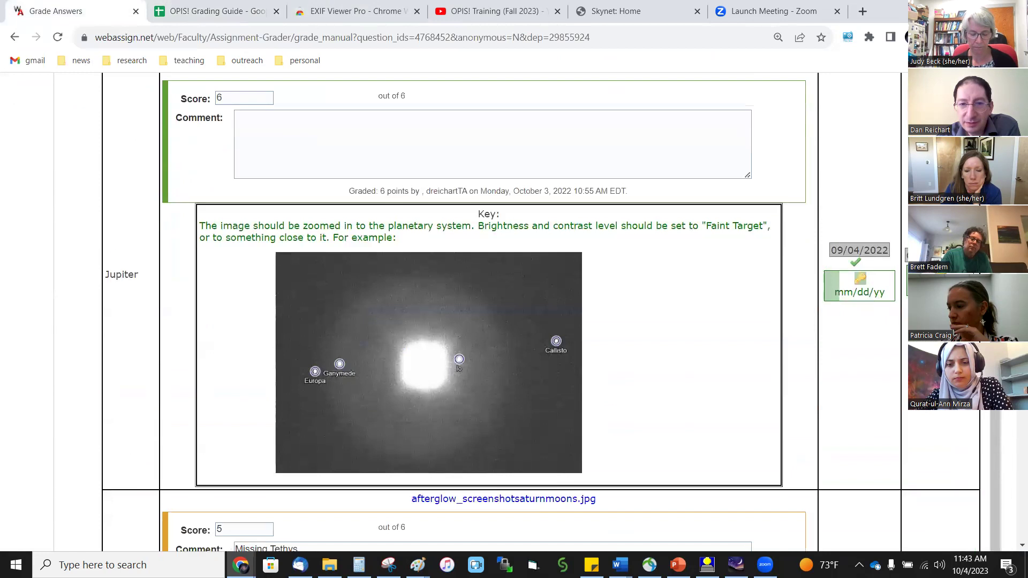
scroll(792, 319, up, 3)
click(561, 235)
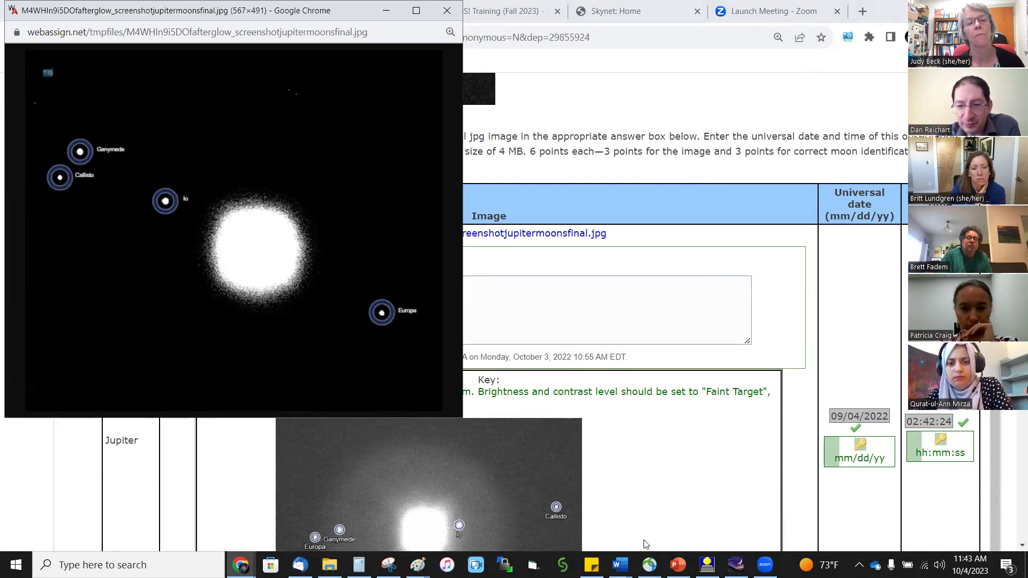
Switch to Stellarium to compare its Jupiter moons with the submitted image, and check the location and time zone settings.
mouse_move(736, 564)
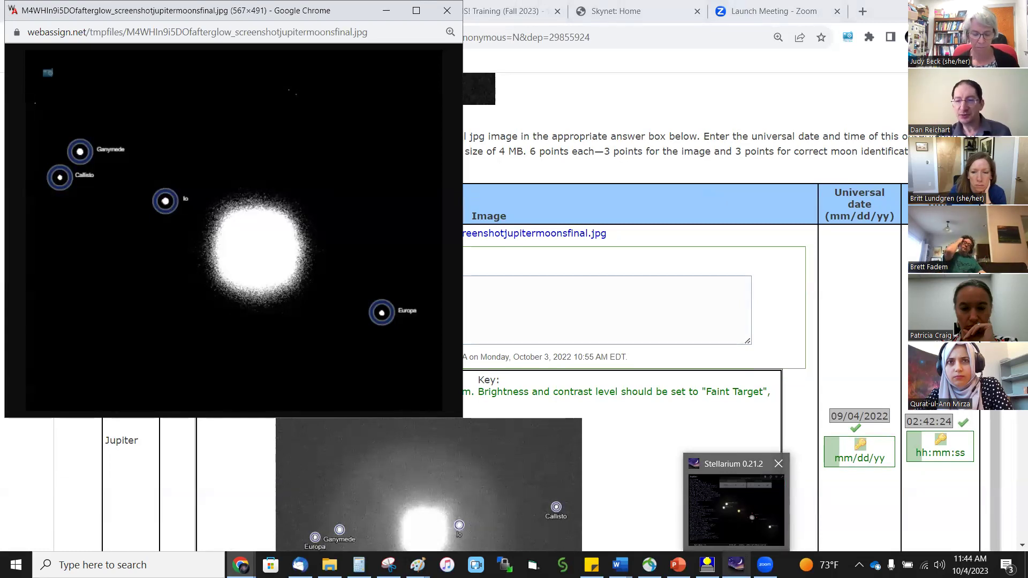
click(736, 508)
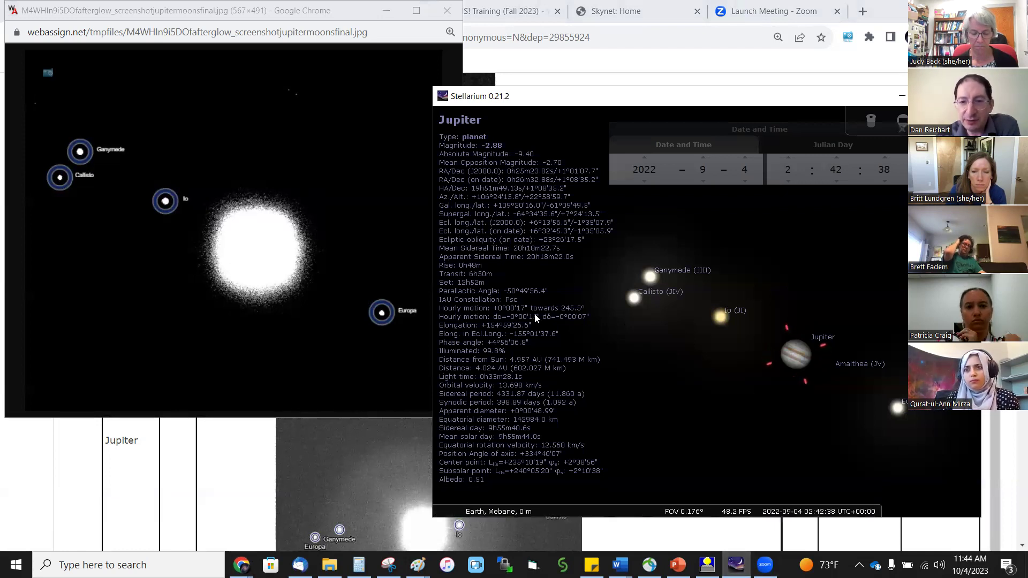
mouse_move(452, 294)
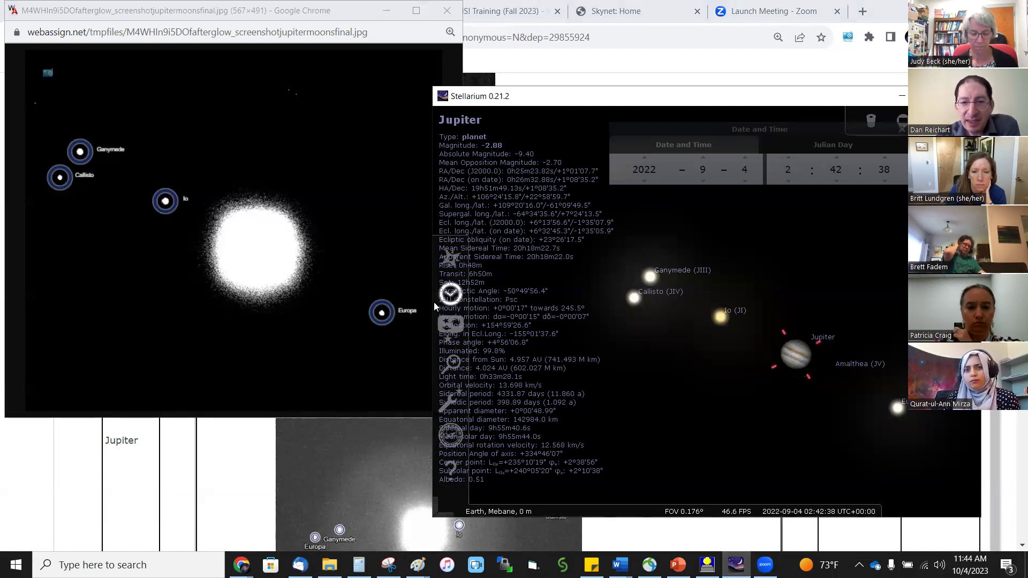
click(449, 259)
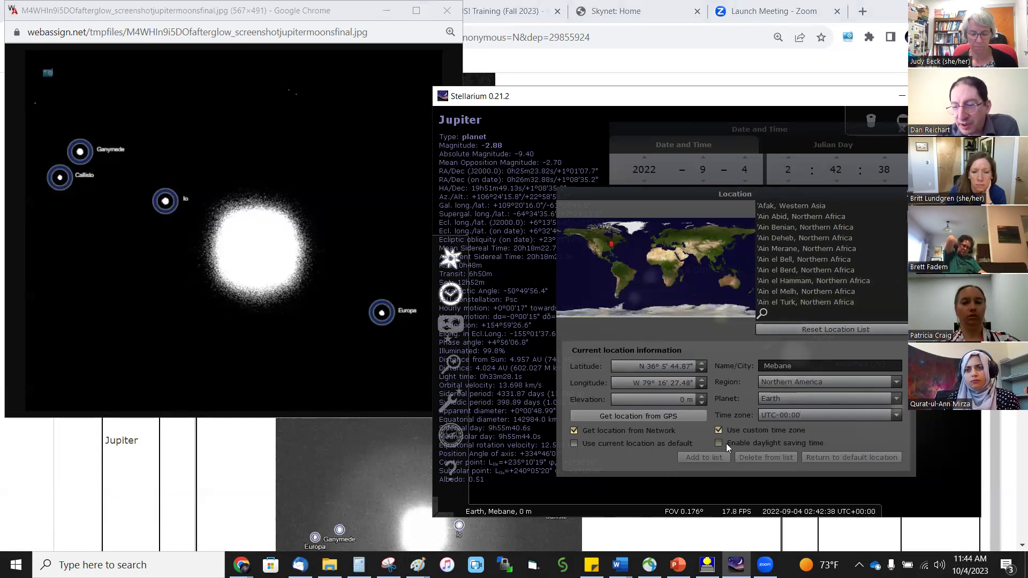
click(653, 484)
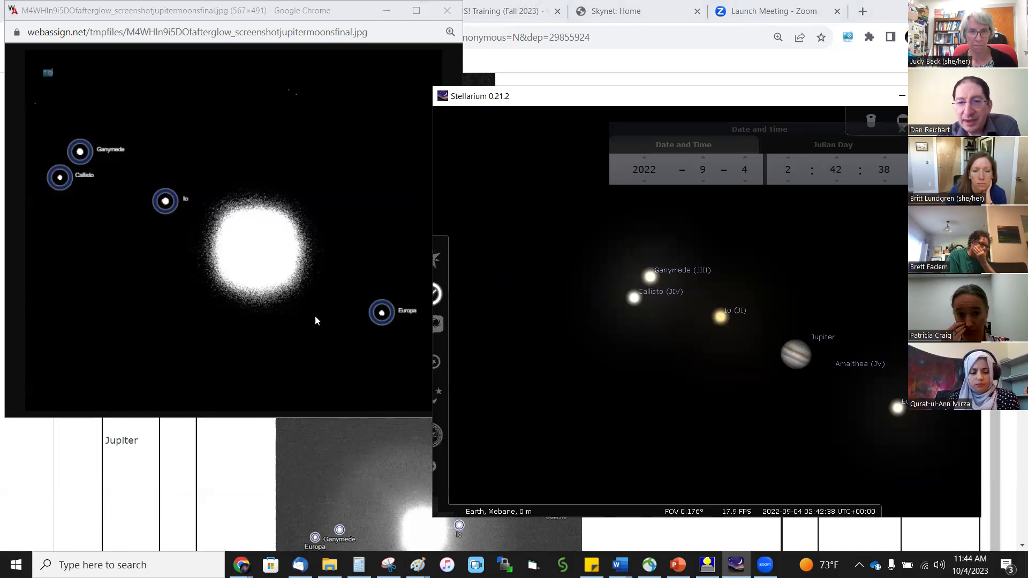
Bring up Stellarium's object search and its date and time settings, and compare them with the submitted Jupiter observation's universal date and time.
click(454, 359)
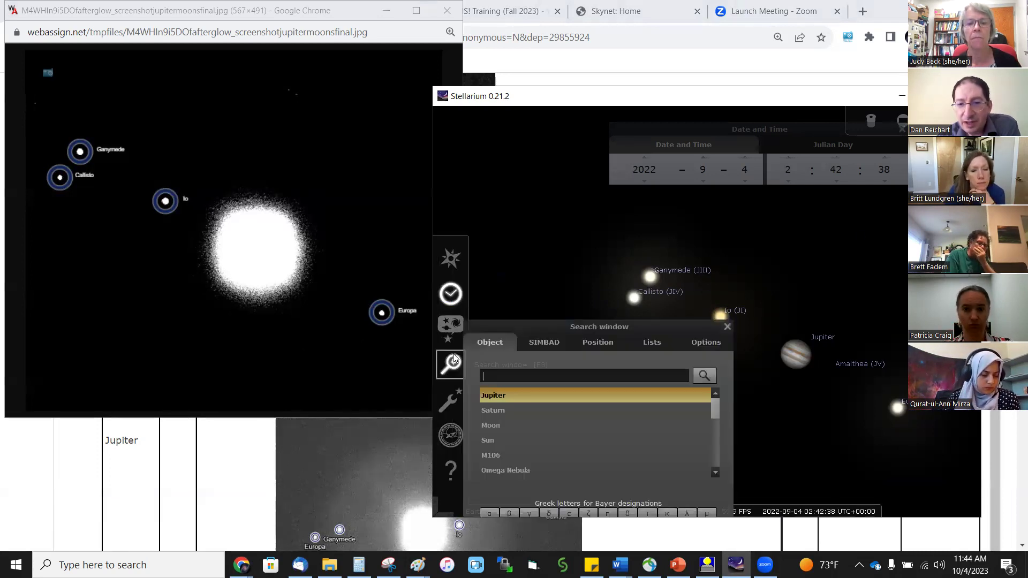
click(875, 257)
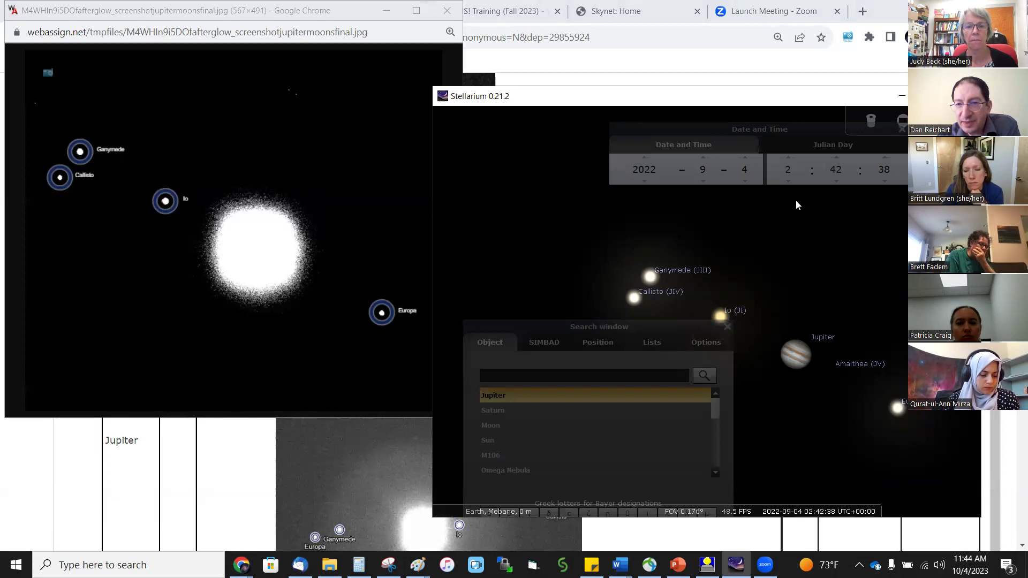
click(726, 327)
mouse_move(450, 300)
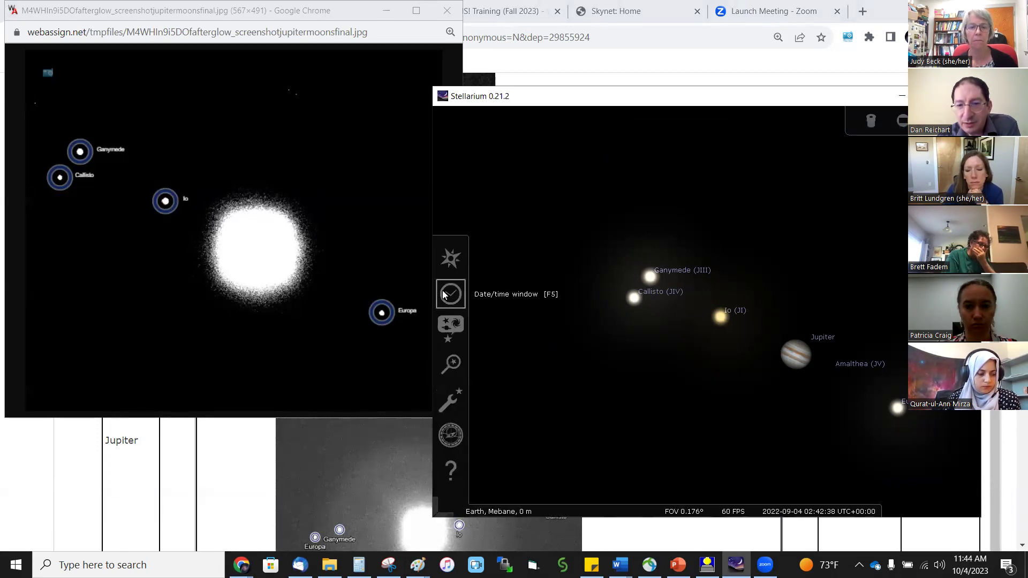
click(695, 155)
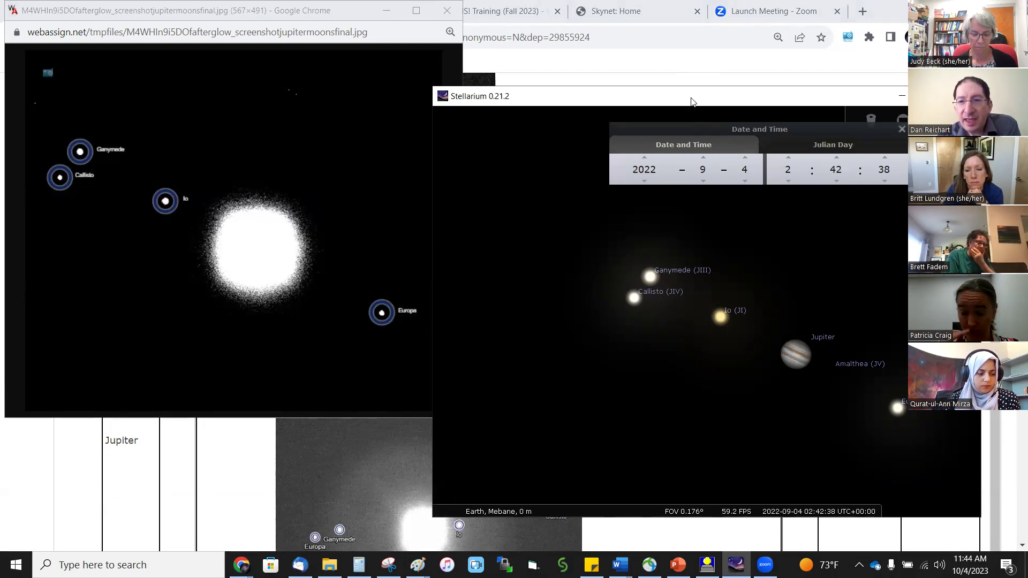
drag(650, 101, 422, 98)
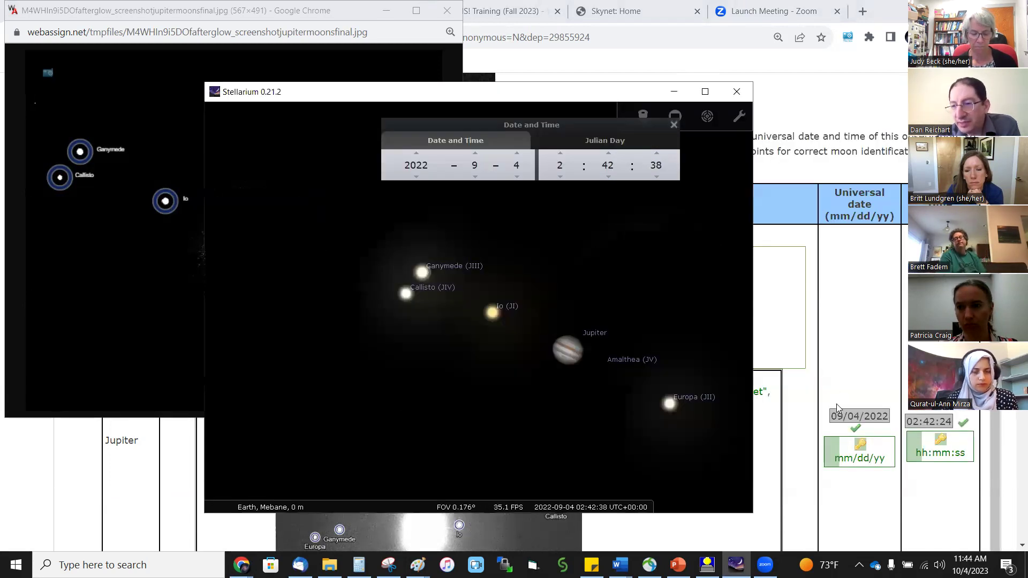
click(435, 166)
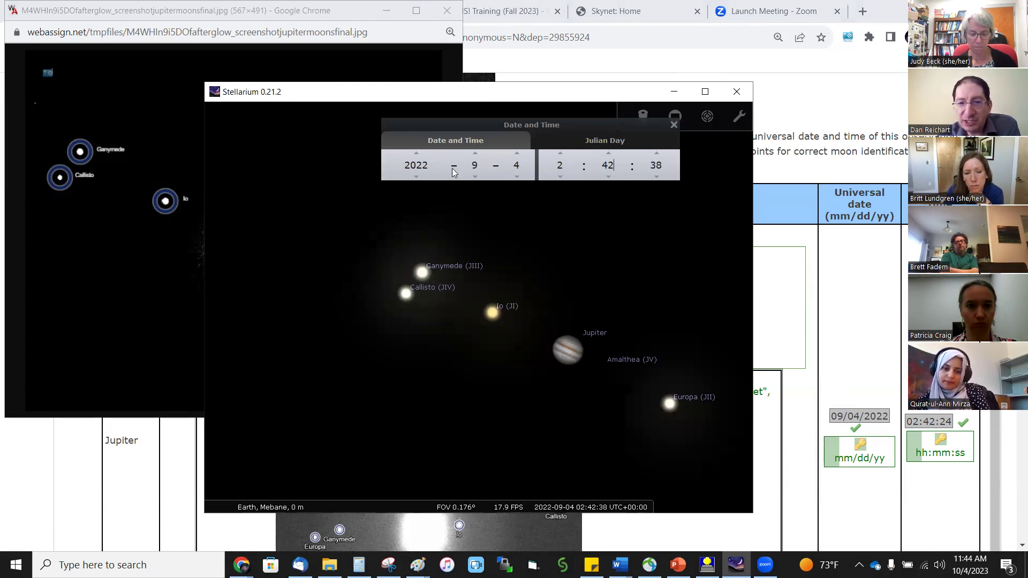
drag(506, 95, 758, 87)
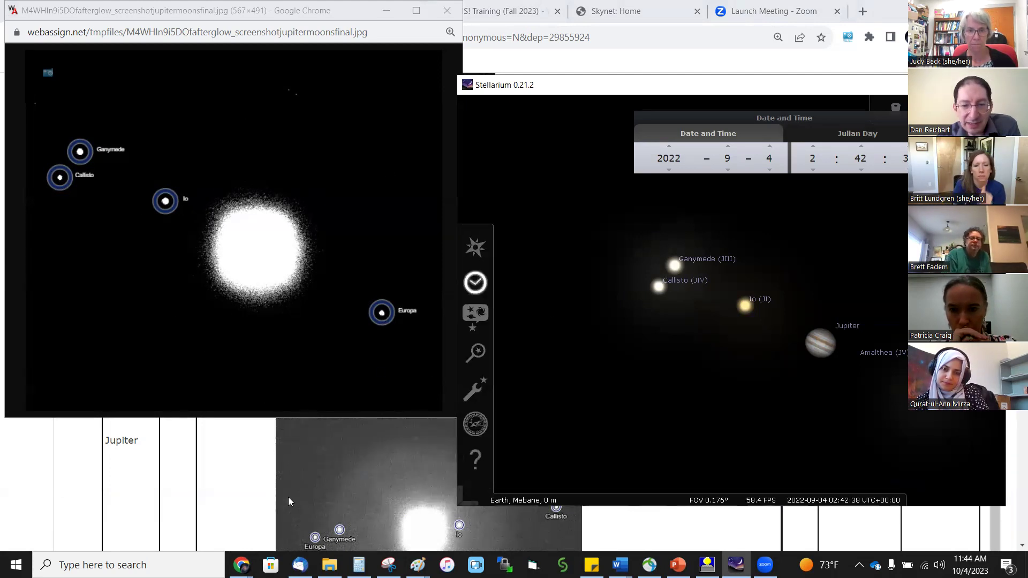
Return to WebAssign, go to the Saturn entry and open the submitted image, afterglow_screenshotsaturnmoons.jpg.
click(248, 497)
scroll(252, 470, down, 9)
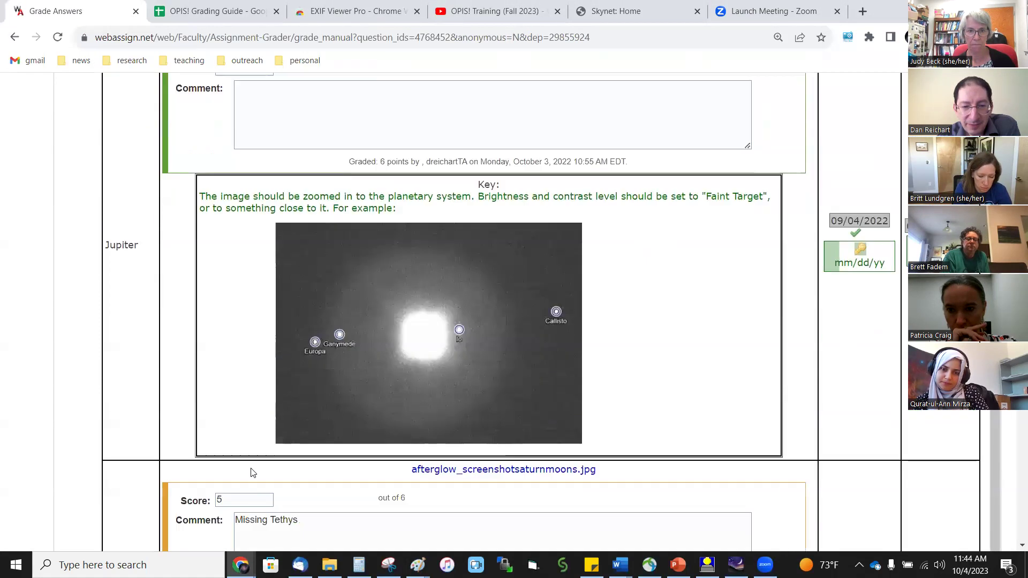
click(438, 197)
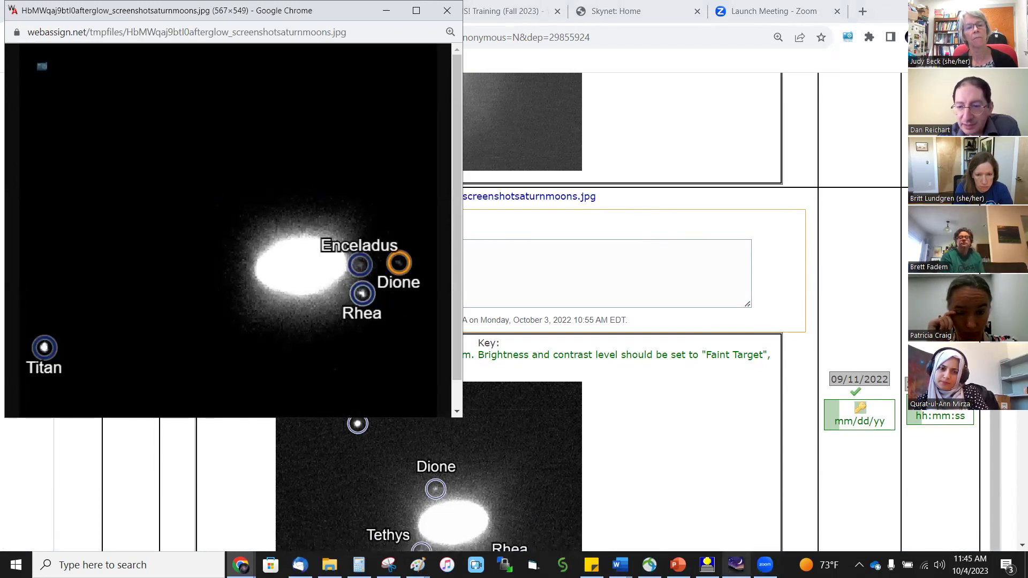
Switch to Stellarium, search for Saturn and center the view on it.
click(736, 565)
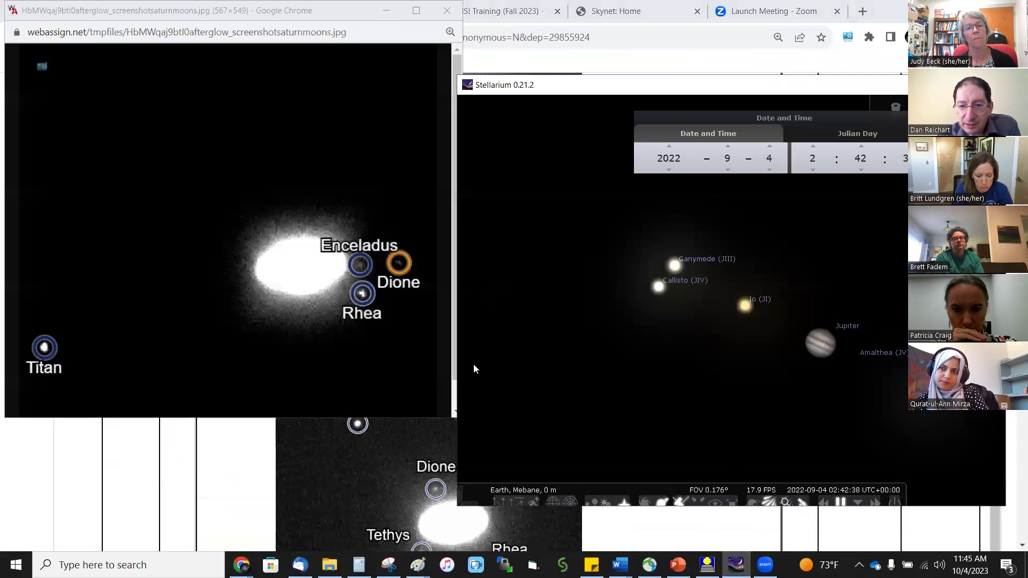
click(475, 356)
text(saturn)
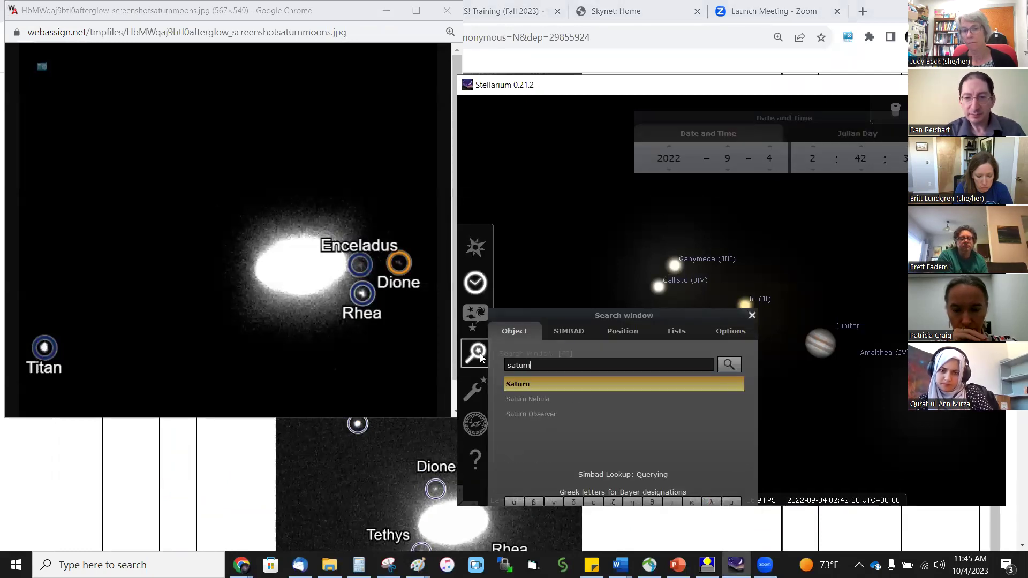
key(Return)
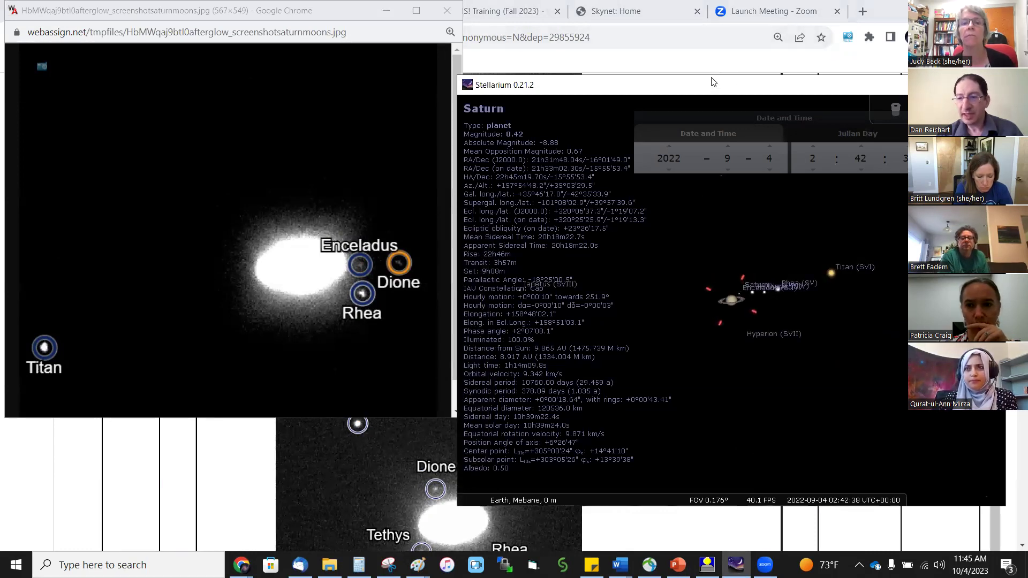
Set the Stellarium date to 2022-9-11 and the time to 23:36 to match the submitted Saturn observation.
drag(712, 82, 519, 82)
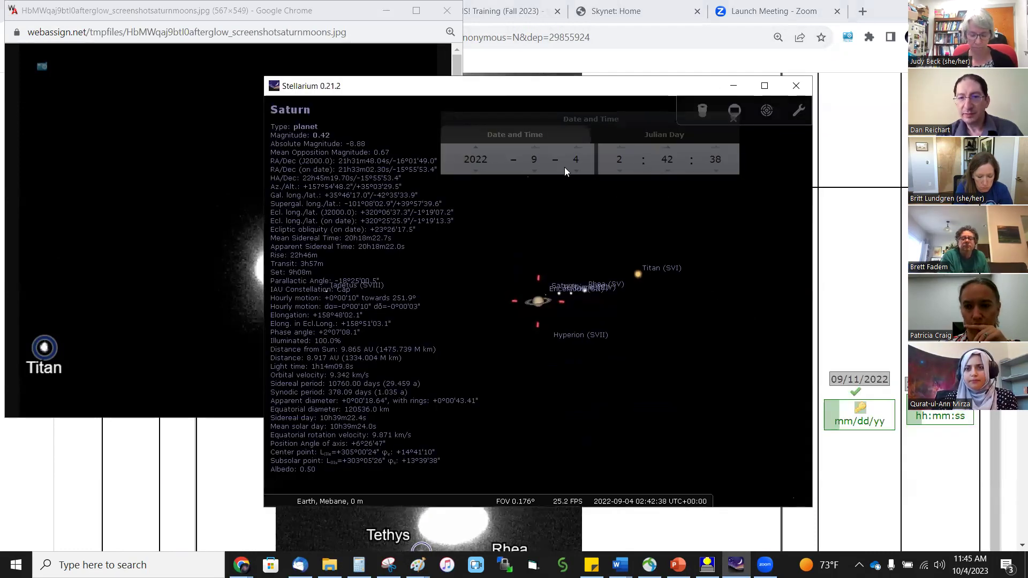
click(575, 151)
click(575, 151)
click(575, 151)
click(576, 151)
click(575, 151)
click(576, 150)
click(576, 151)
click(623, 161)
text(3)
double_click(664, 160)
text(36)
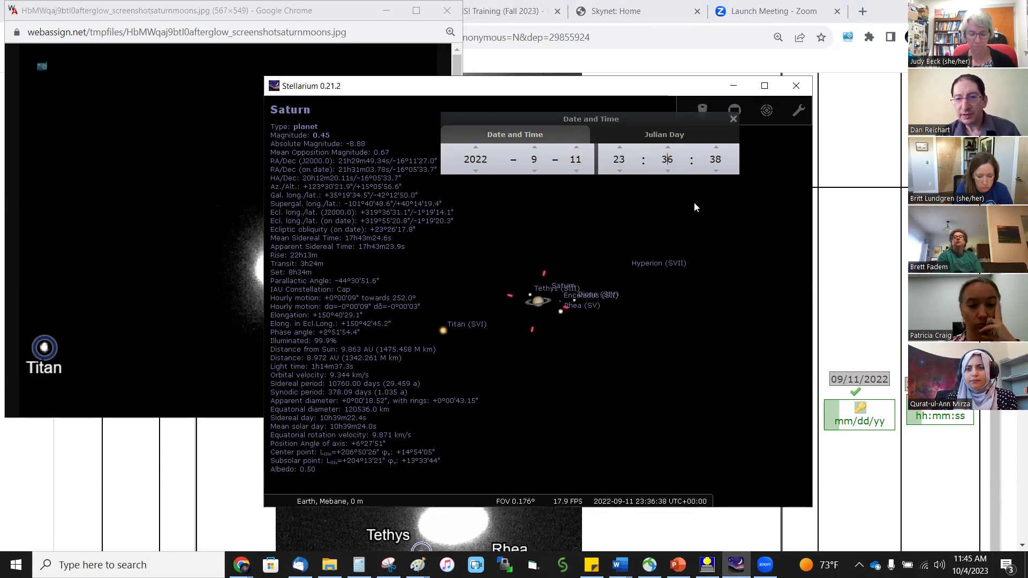
Deselect Saturn, enlarge it in Stellarium and compare its moons with the labels in the submitted image.
right_click(694, 202)
scroll(517, 307, up, 4)
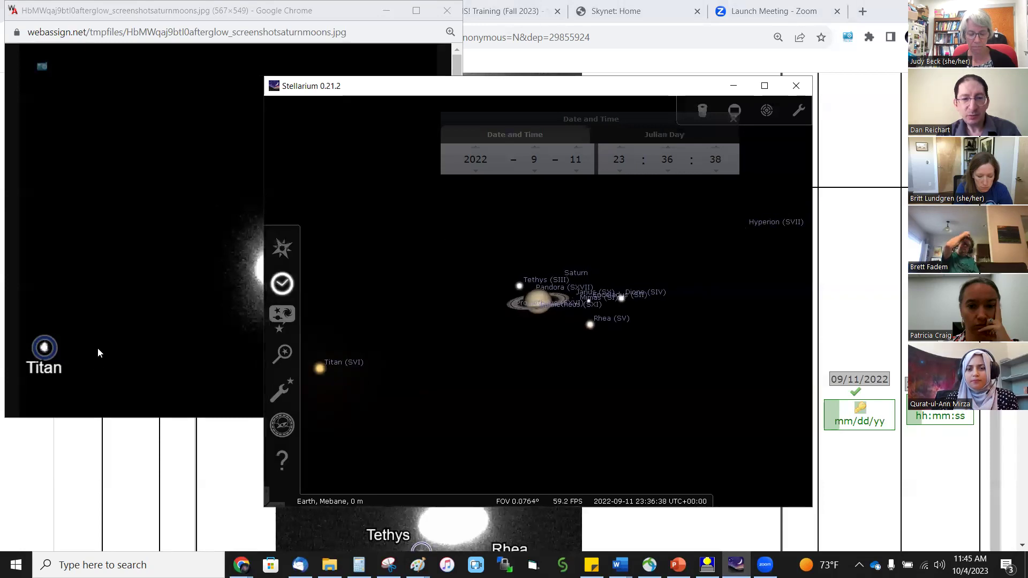
scroll(585, 322, up, 2)
scroll(586, 320, up, 2)
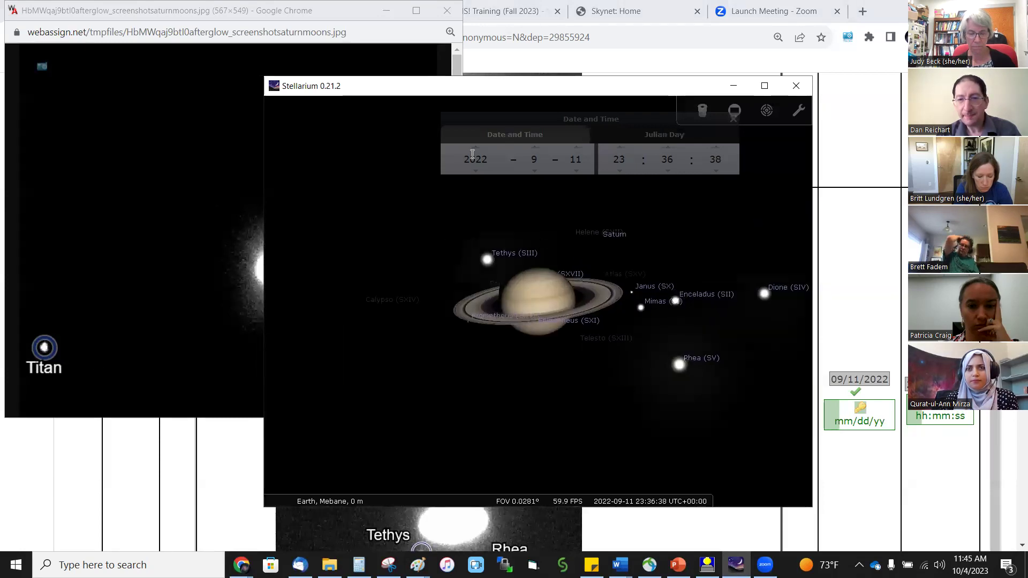
drag(396, 87, 600, 84)
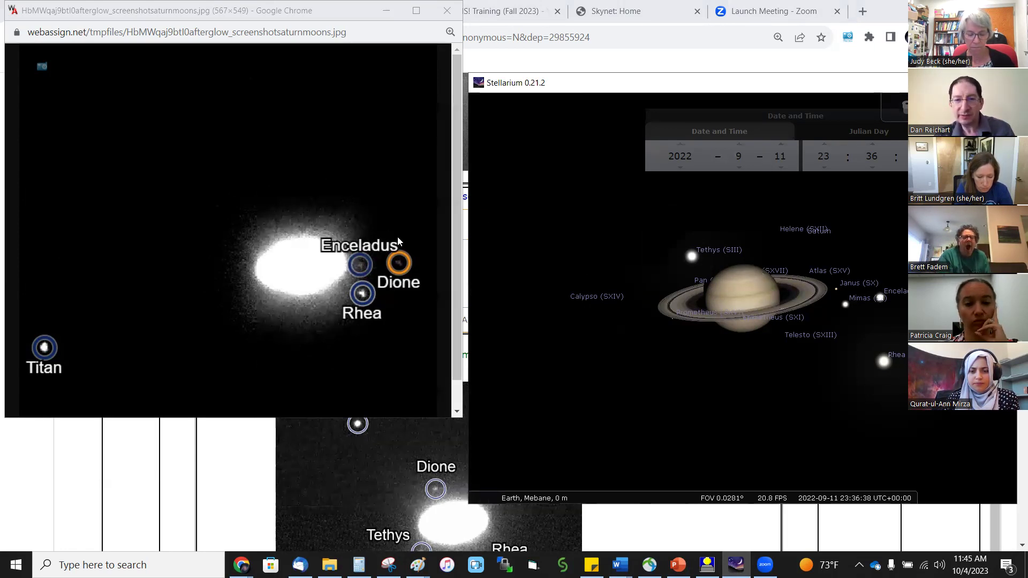
drag(686, 88, 916, 288)
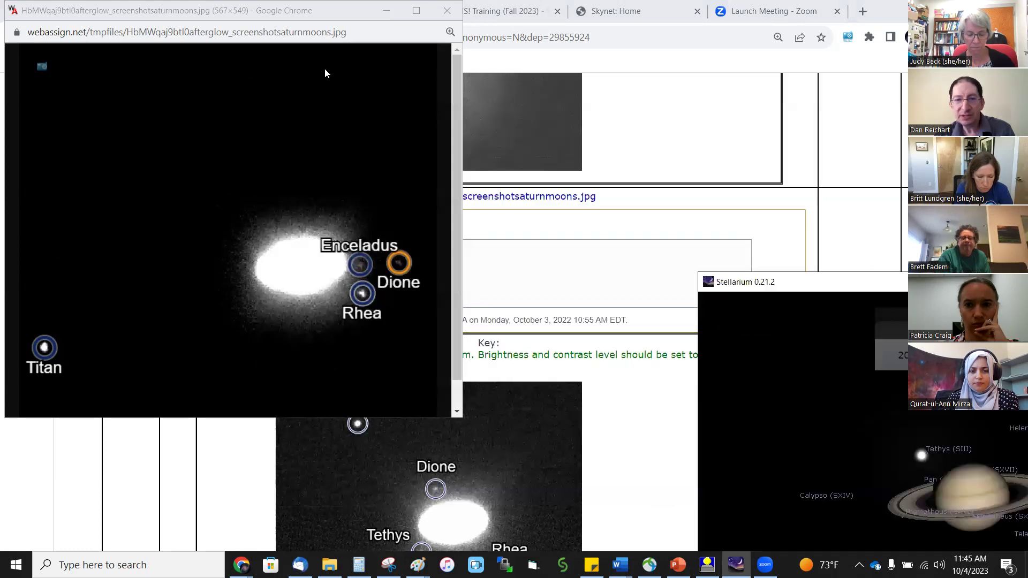
Move the submitted Saturn image aside and review the scores and comments for the Saturn and Jupiter images in WebAssign.
click(284, 19)
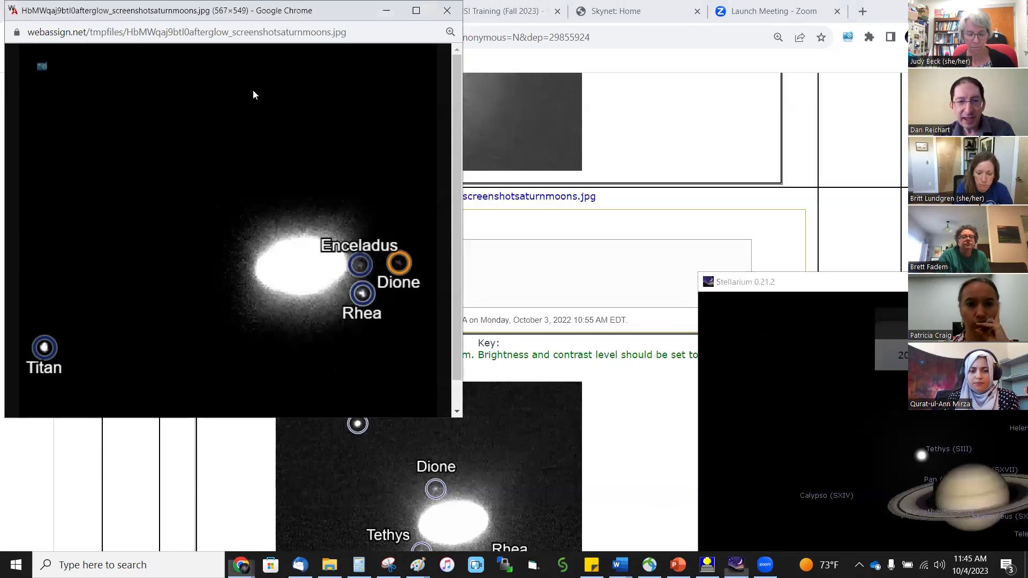
drag(254, 10, 161, 386)
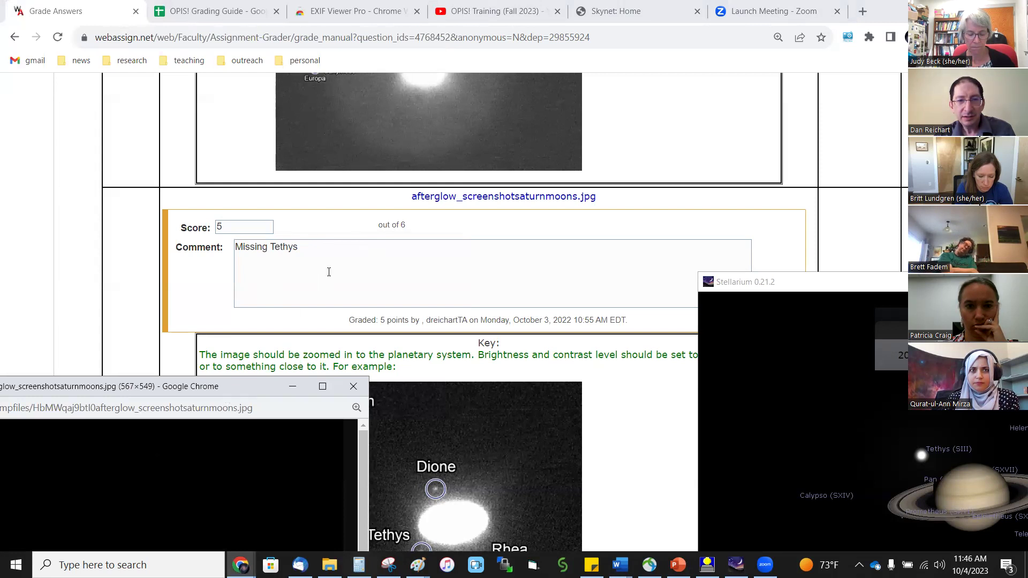
click(138, 299)
scroll(257, 281, up, 1)
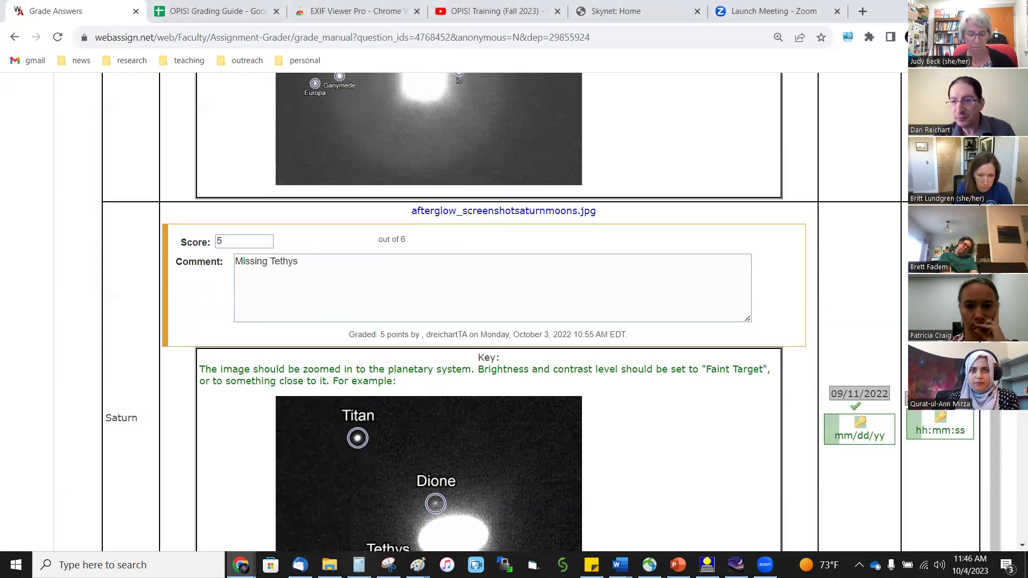
scroll(503, 311, up, 7)
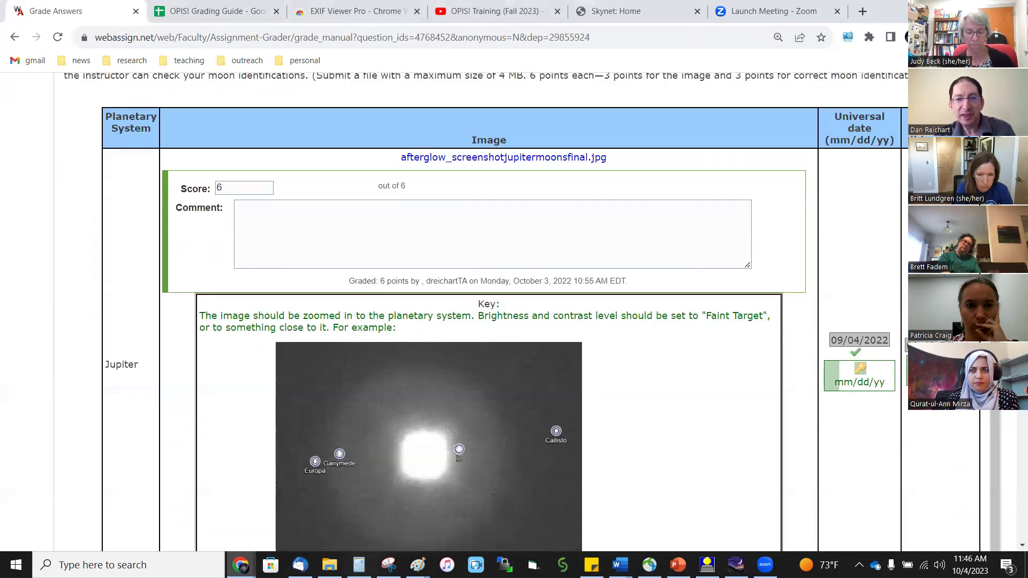
scroll(503, 311, down, 7)
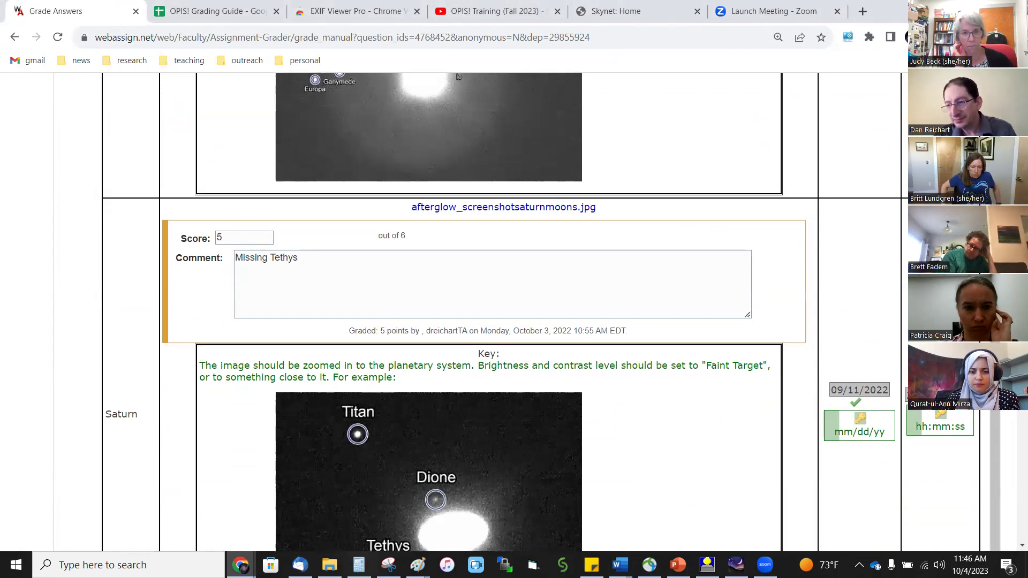
Review the score, comment and key for the Uranus image, and continue to the Neptune key and the moon facts question.
scroll(749, 360, down, 5)
scroll(503, 310, down, 3)
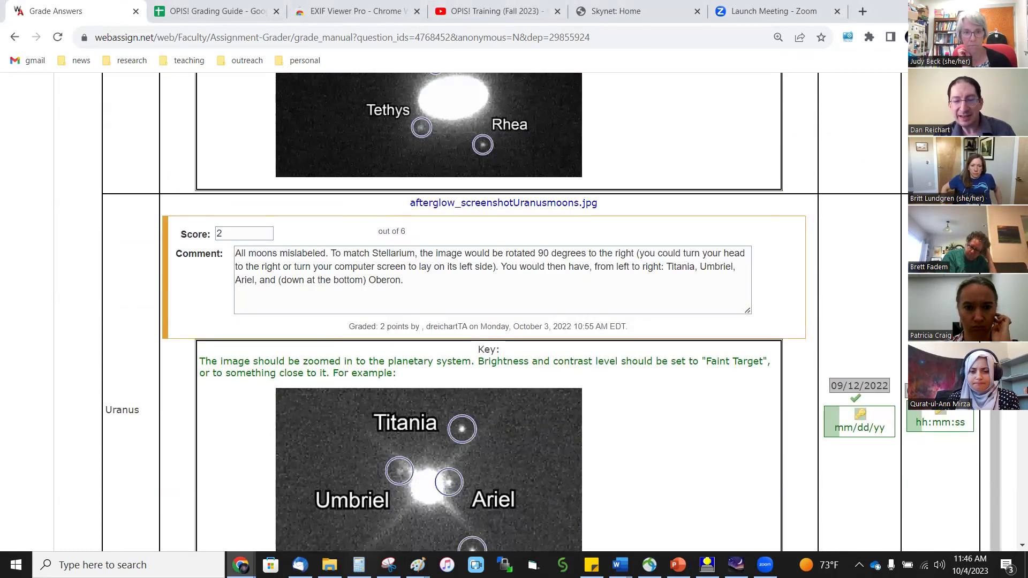
scroll(1013, 415, down, 12)
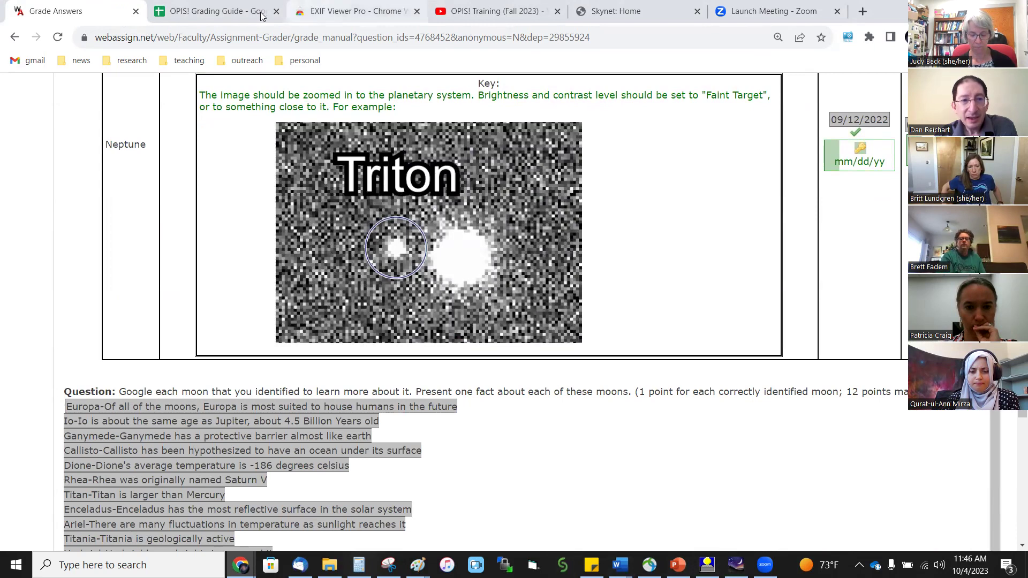
Check the P.B.4 IDs and Facts rules in the OPIS! Grading Guide and return to the WebAssign grading page.
click(221, 13)
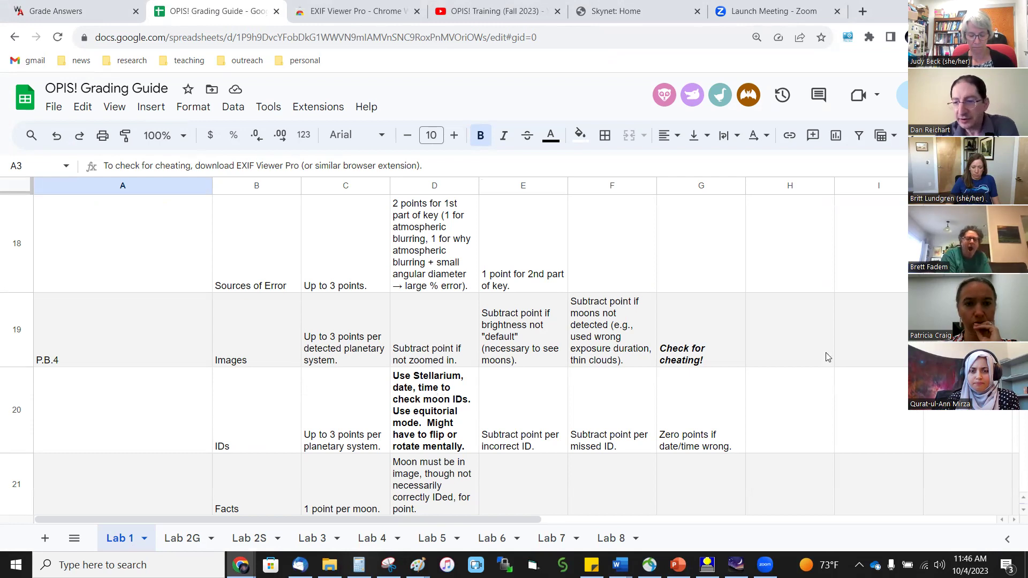
click(808, 404)
scroll(806, 404, down, 3)
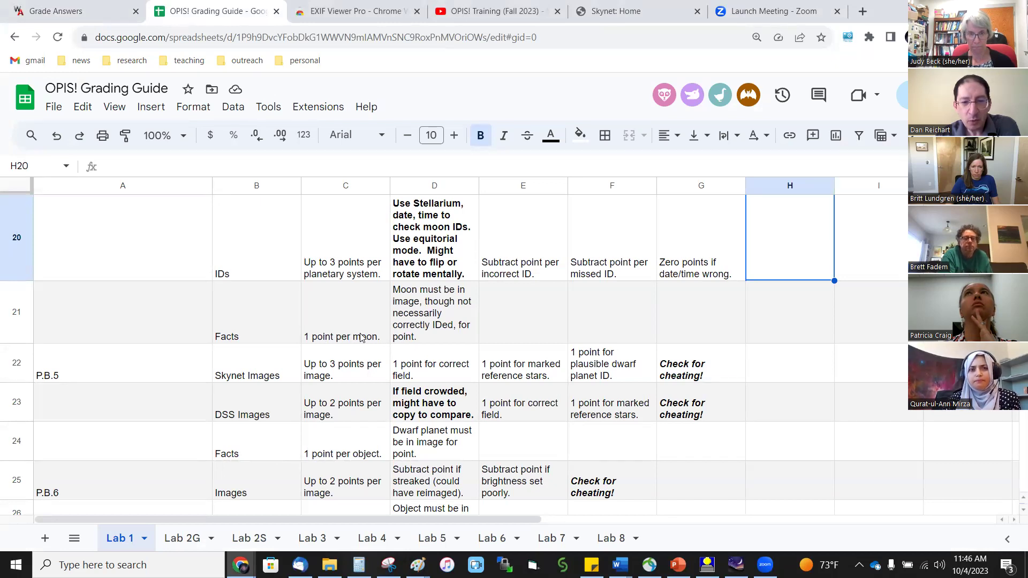
click(342, 13)
click(80, 10)
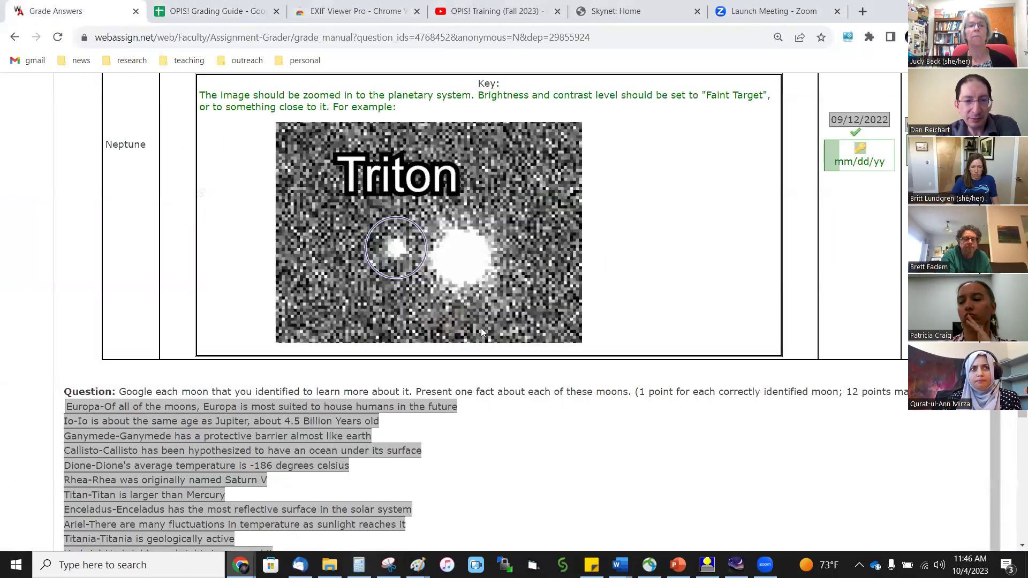
Examine the submitted moon facts against the question, its score out of 12 and the key's moon links.
scroll(409, 237, down, 1)
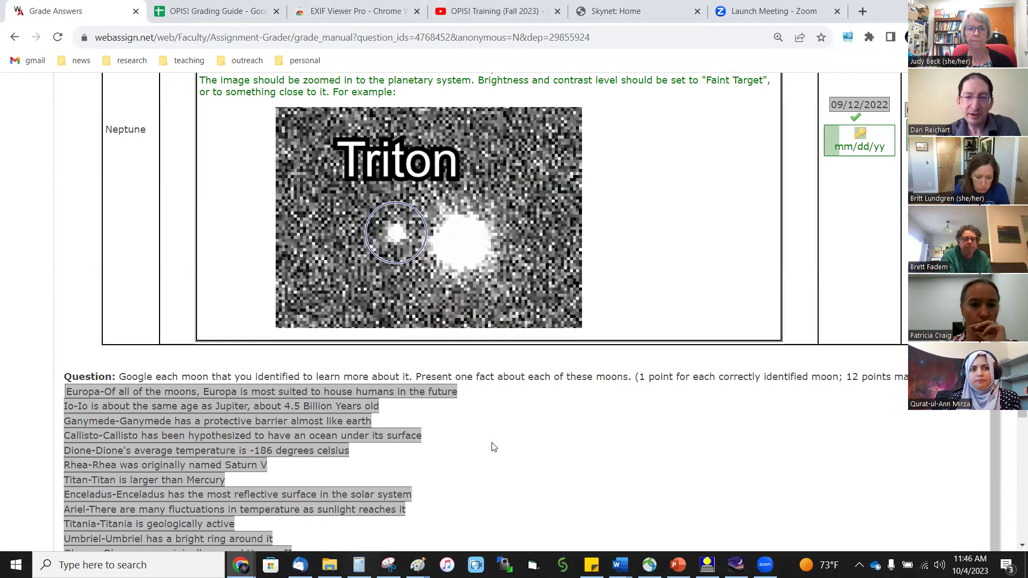
scroll(484, 448, down, 4)
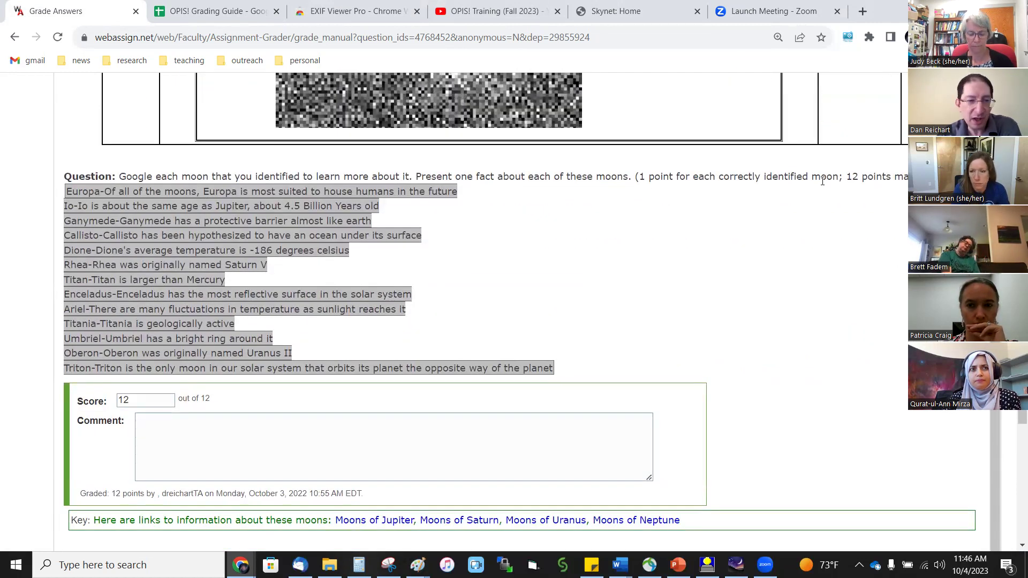
scroll(619, 303, down, 1)
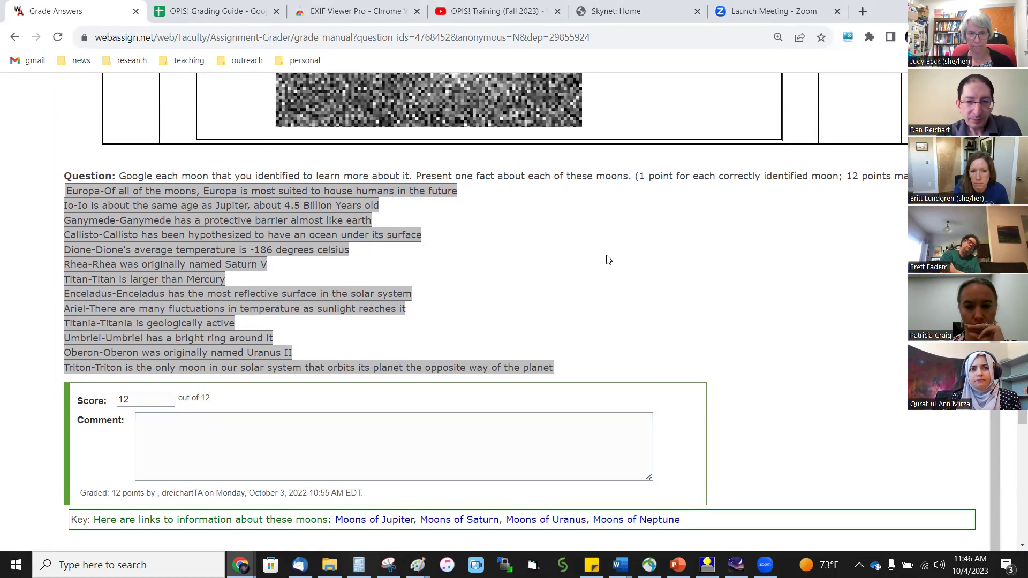
Review the Dwarf Planet Identification instructions and example images, and go to the Pluto jpg and DSS jpg entries.
scroll(608, 260, down, 15)
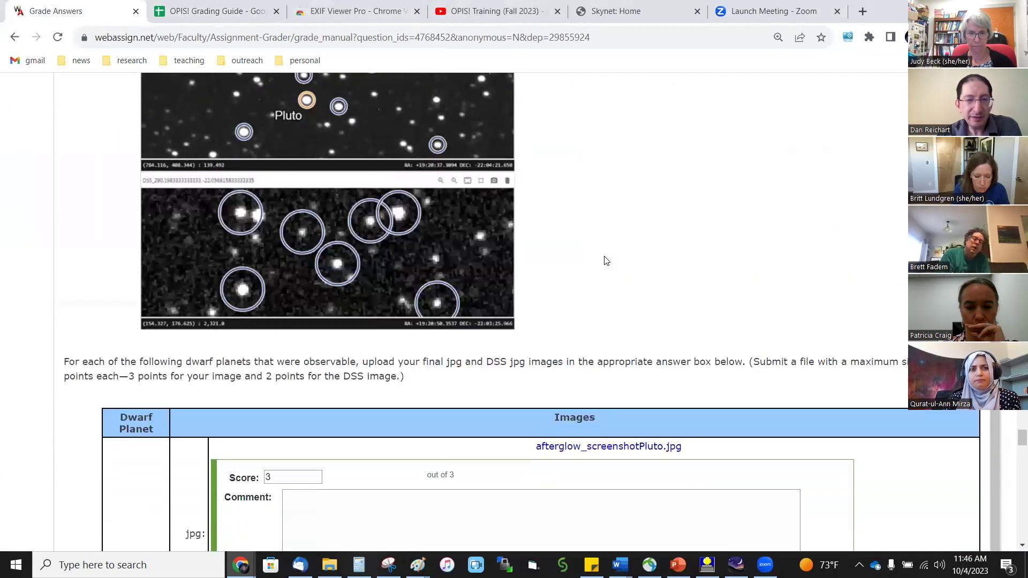
scroll(606, 260, up, 4)
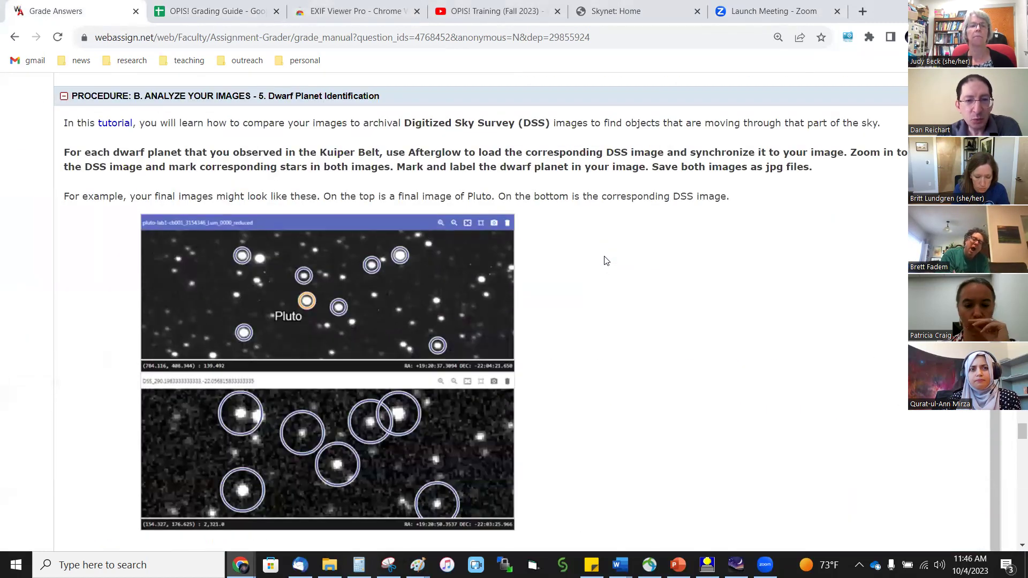
scroll(606, 261, down, 1)
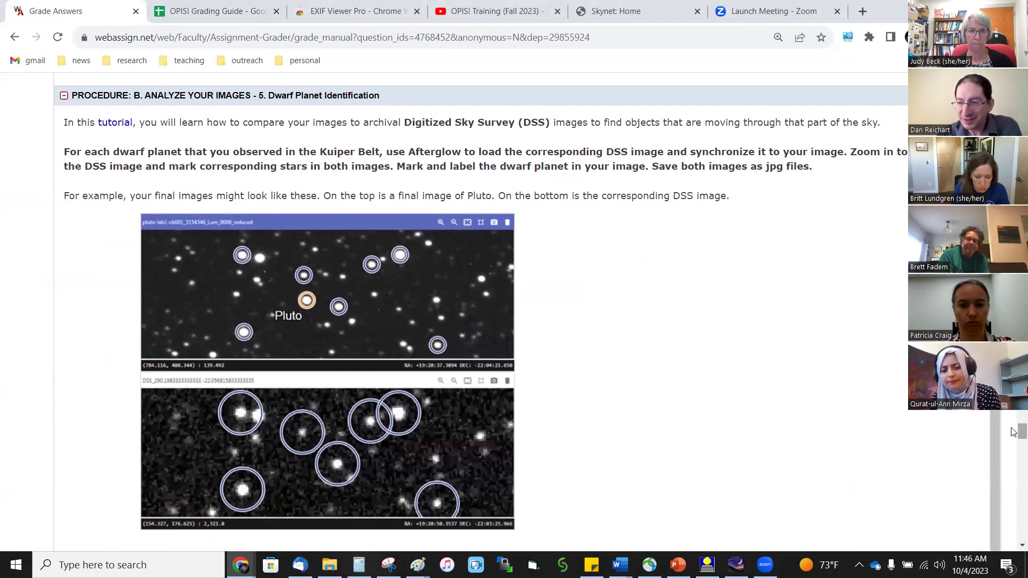
drag(1013, 434, 1013, 451)
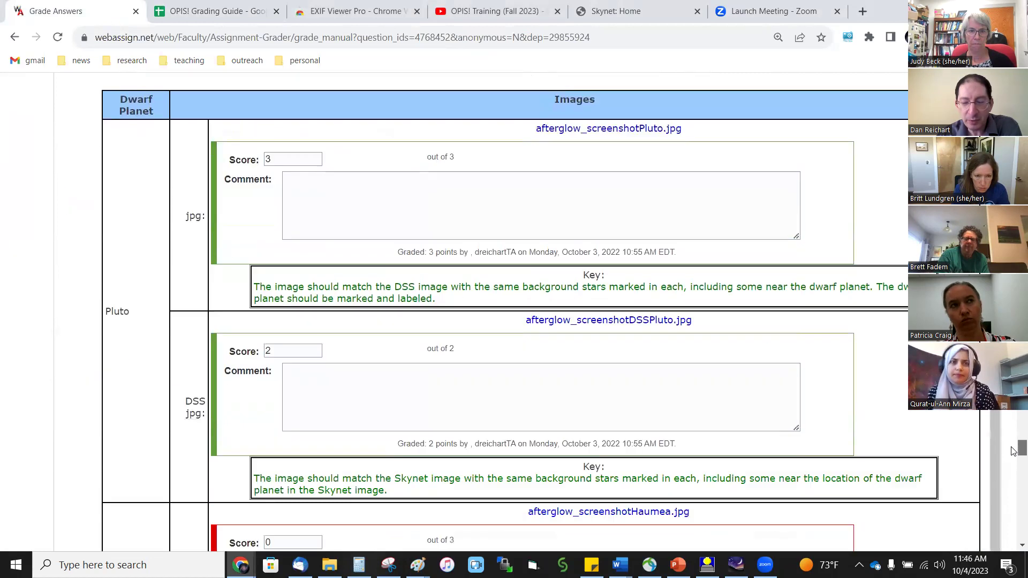
Compare the submitted Pluto image with its DSS counterpart for matching marked background stars, and return to the grading page.
click(609, 130)
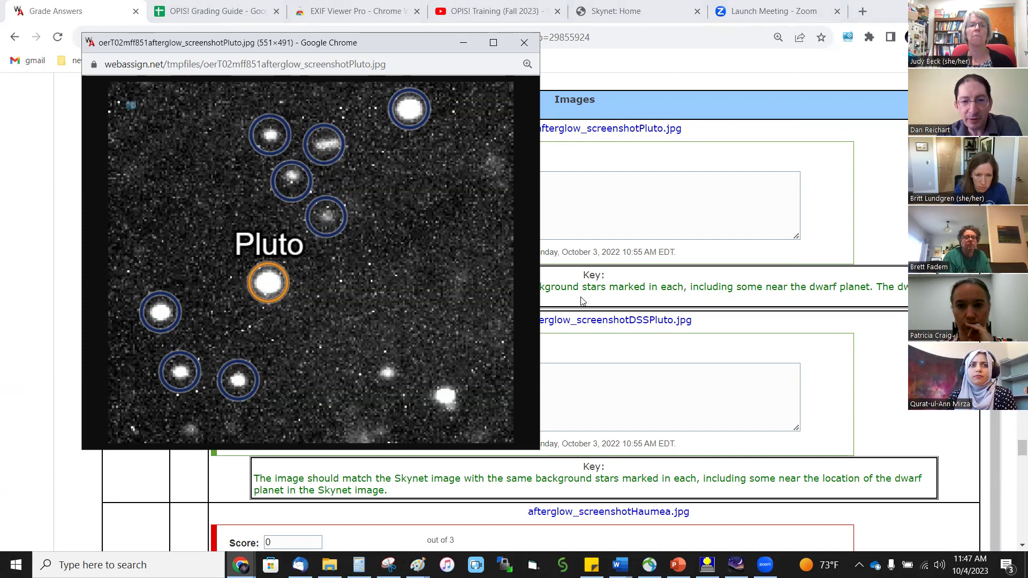
click(601, 324)
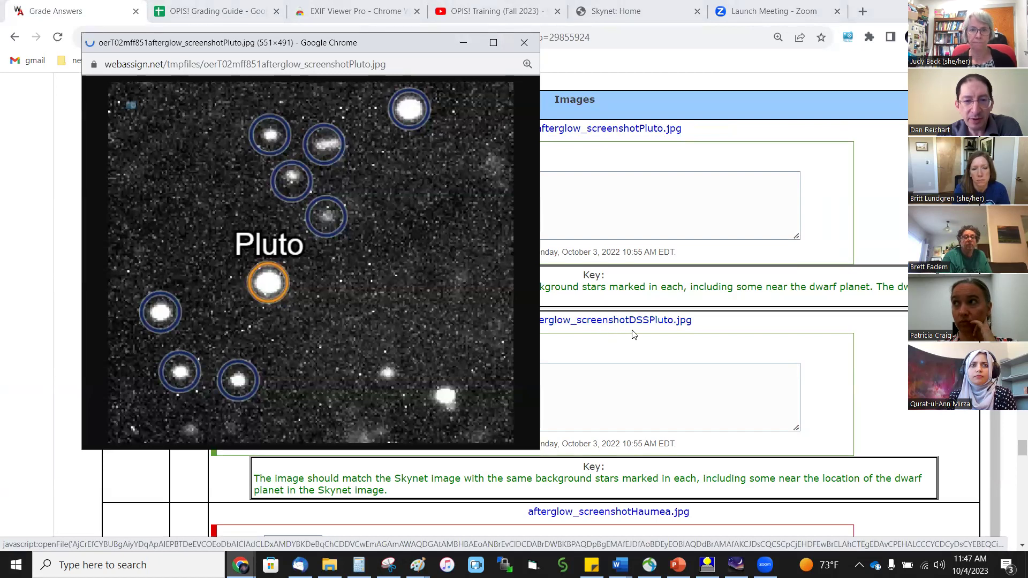
click(612, 131)
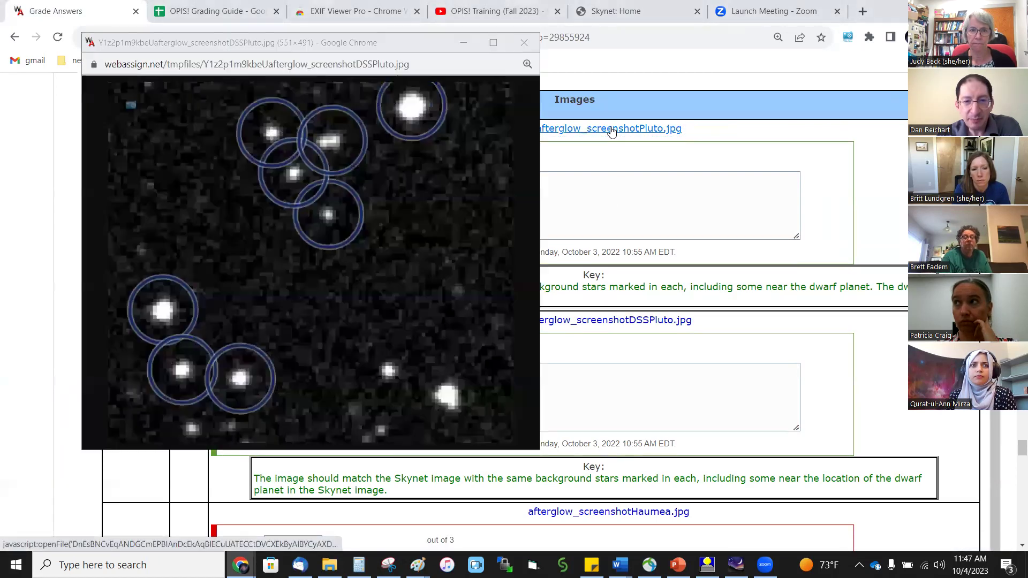
click(627, 324)
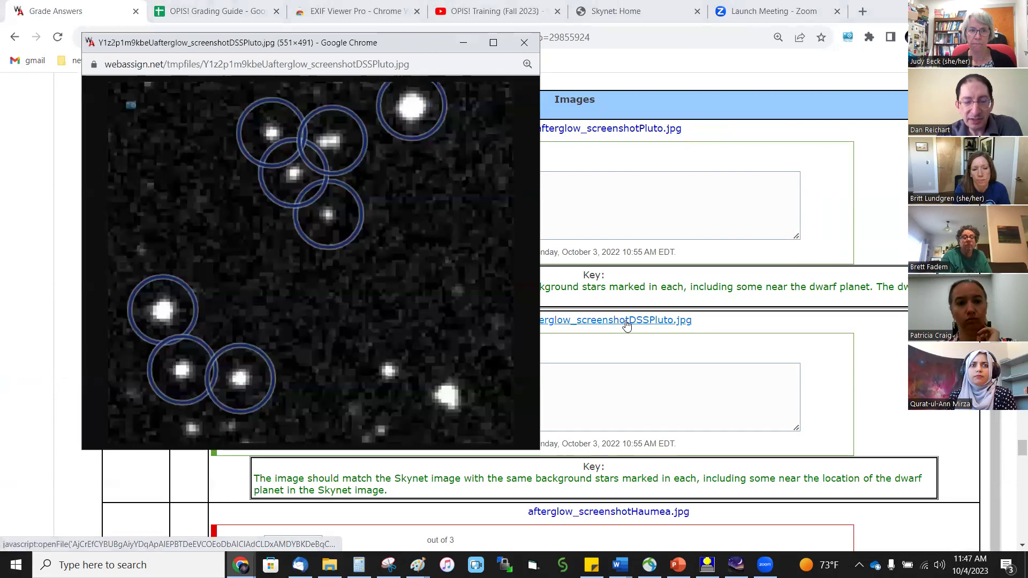
click(587, 130)
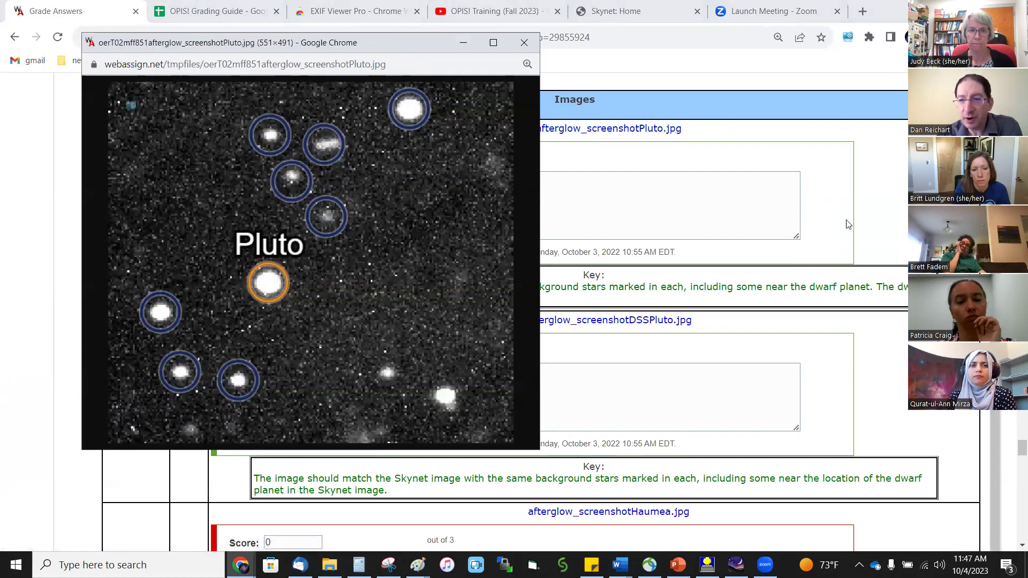
click(877, 214)
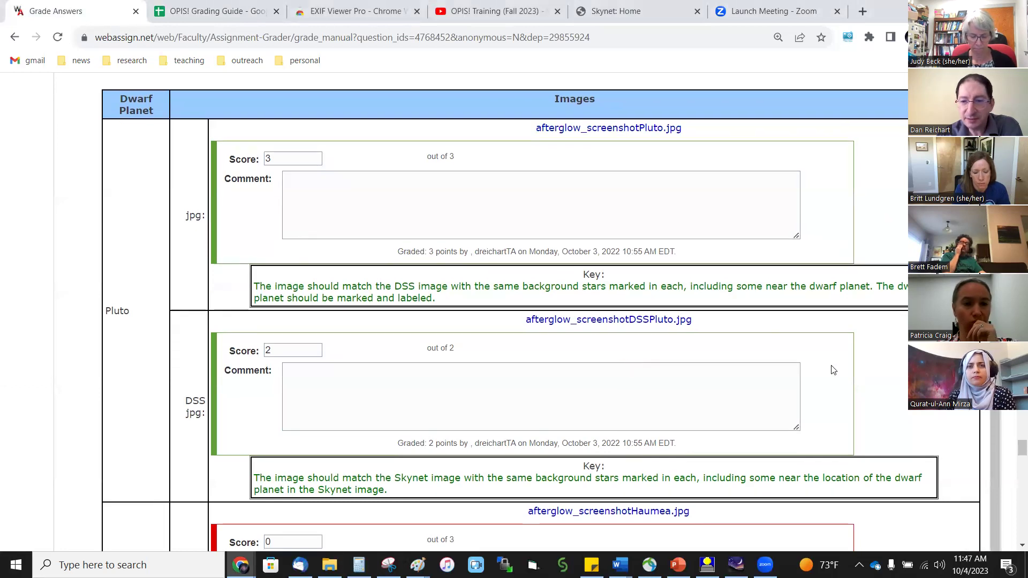
Inspect the submitted Haumea image for the marked dwarf planet and background stars, and close it.
scroll(881, 383, down, 5)
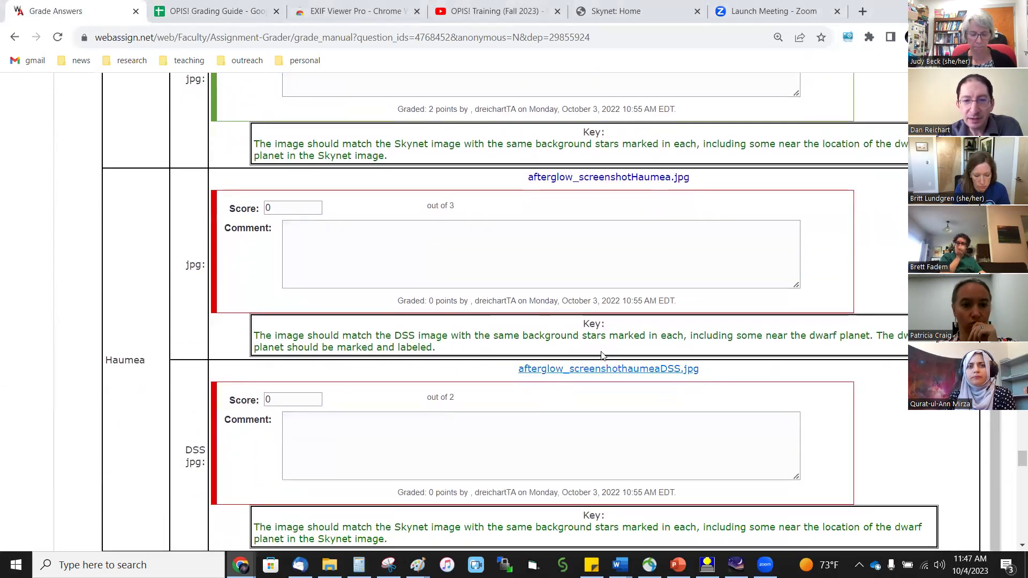
click(571, 181)
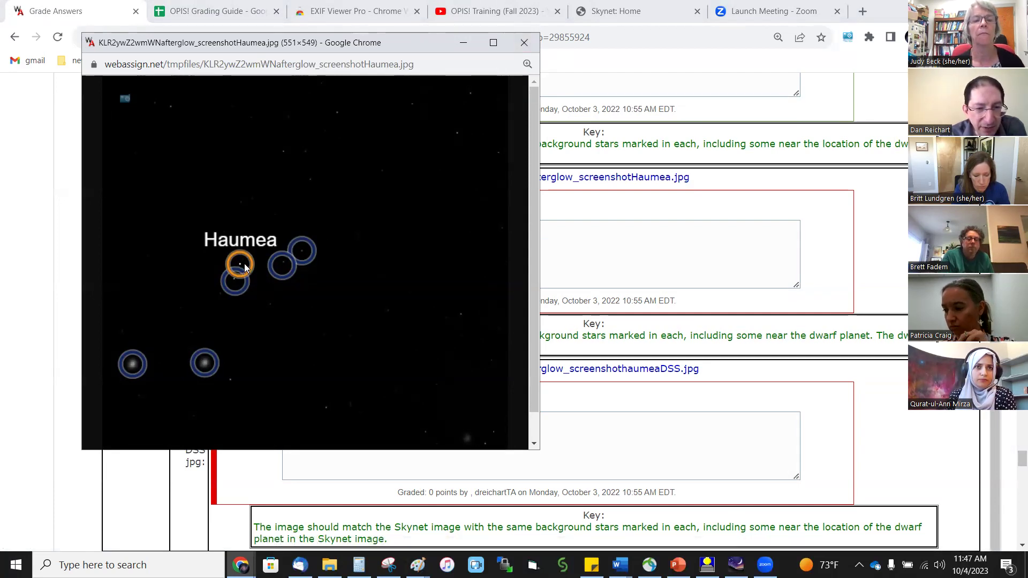
click(524, 42)
click(877, 247)
Review the Haumea and Makemake scores and keys, and the submitted dwarf planet facts scored out of 3.
scroll(895, 410, down, 7)
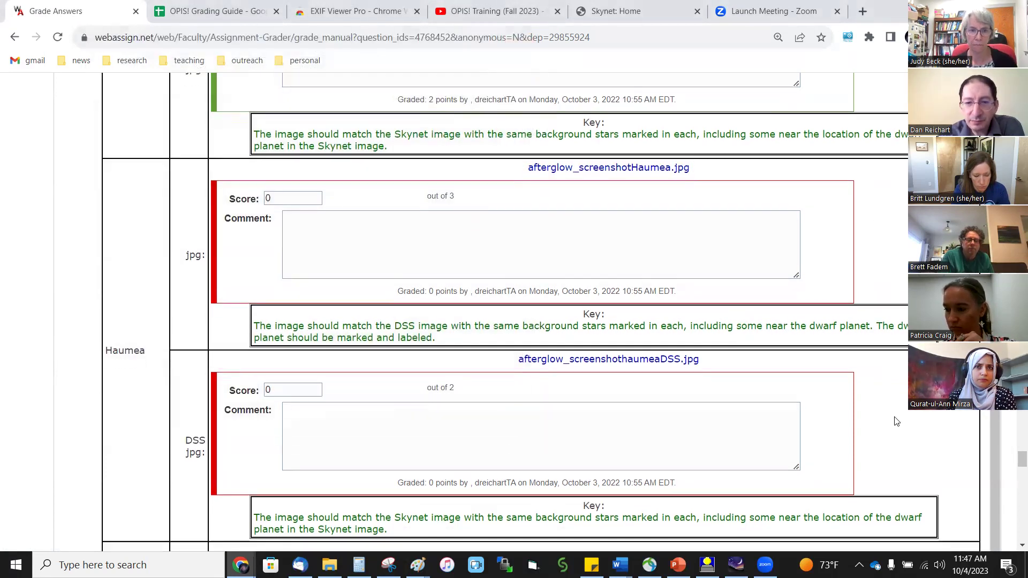
scroll(897, 421, down, 1)
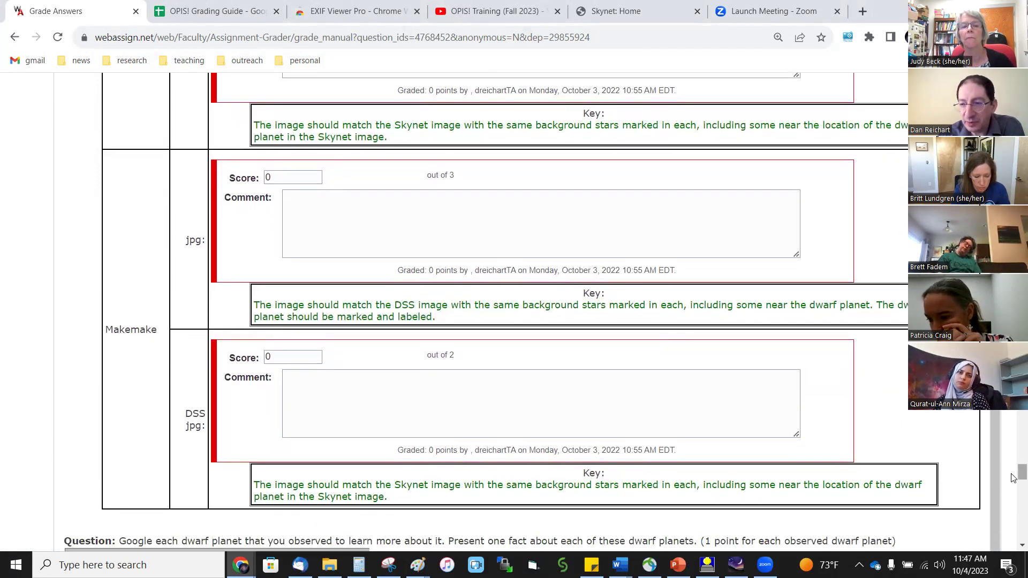
drag(1013, 478, 1013, 489)
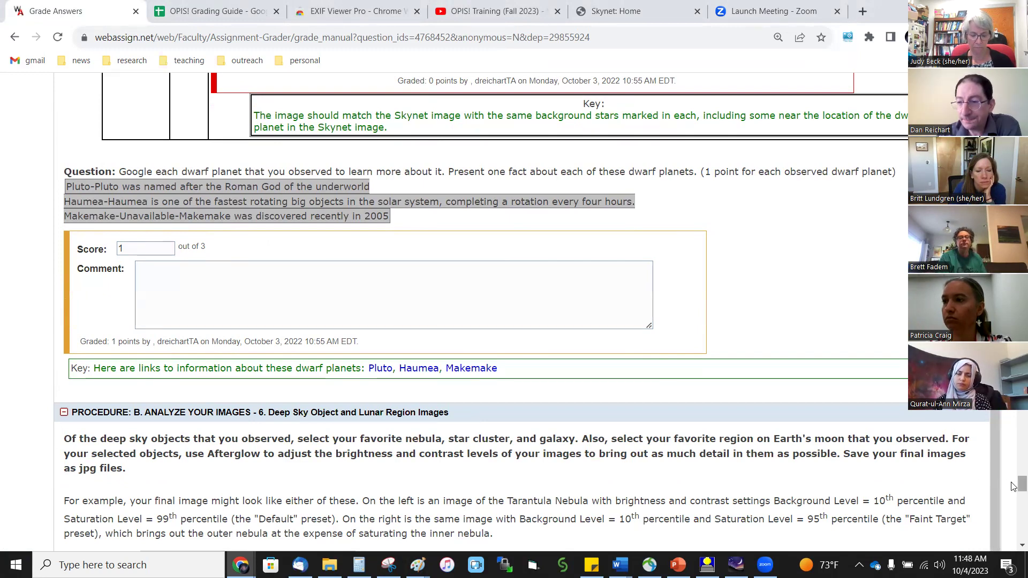
scroll(1014, 492, down, 3)
Inspect the submitted Lagoon Nebula image and check it against the nebula key for brightness and contrast.
mouse_move(1013, 492)
mouse_down()
mouse_move(1014, 520)
mouse_move(1013, 498)
mouse_up()
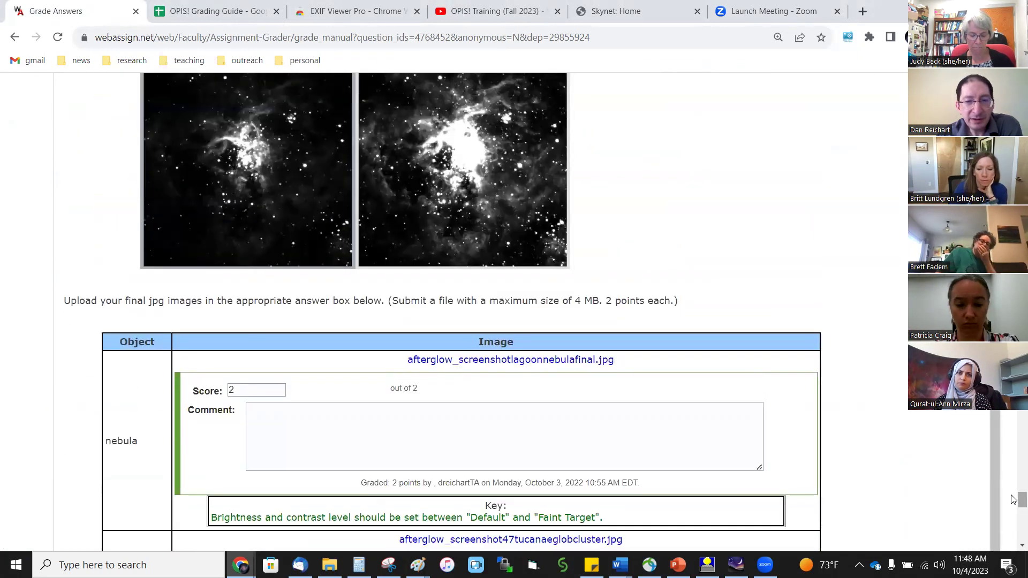
click(579, 362)
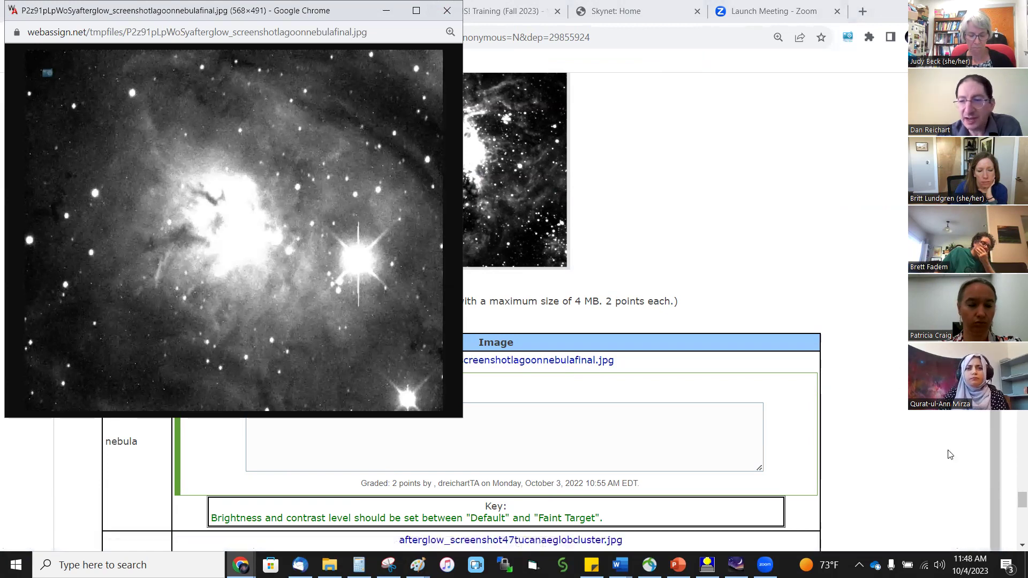
drag(1015, 501, 1012, 515)
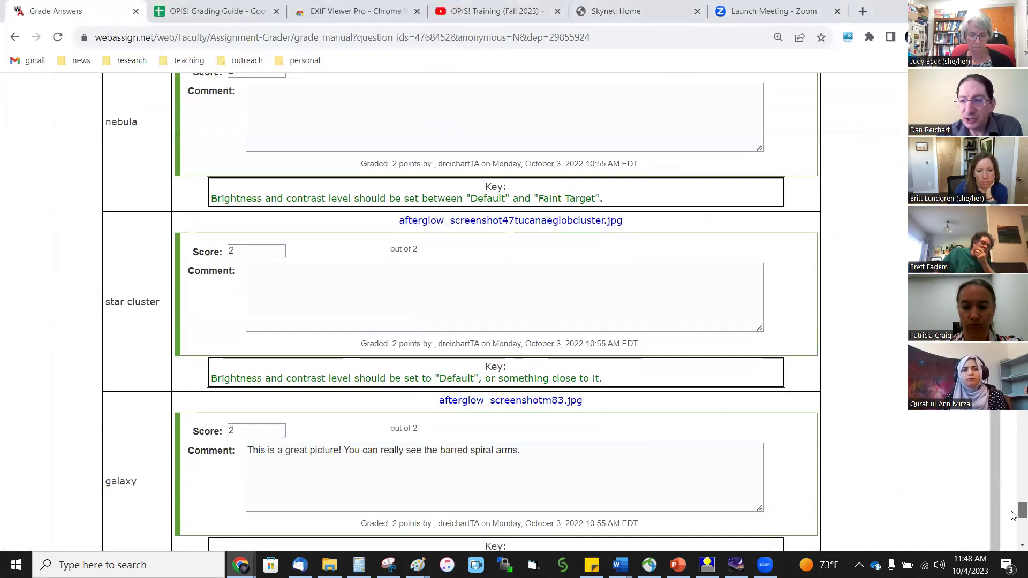
scroll(1013, 511, up, 2)
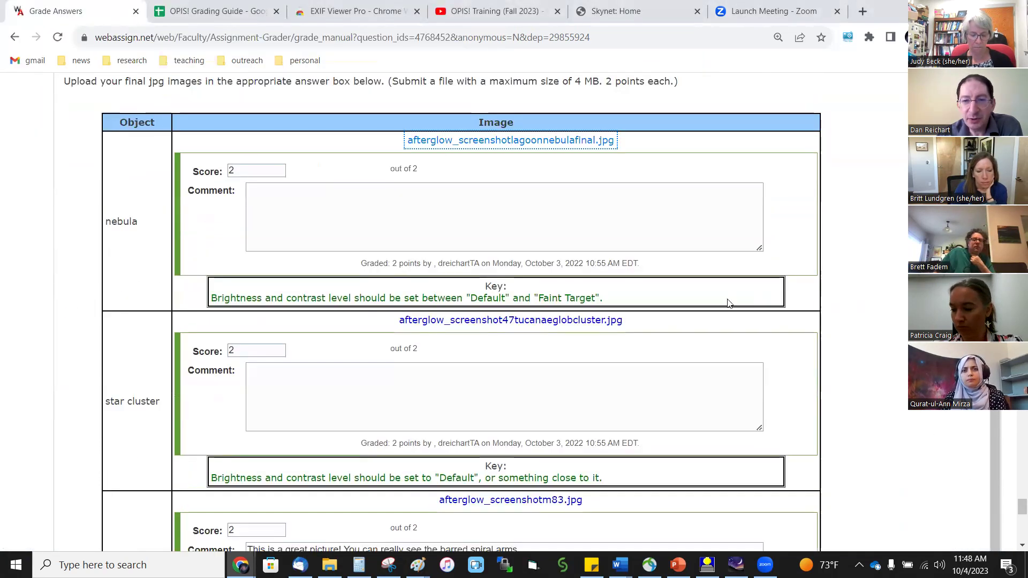
Check the 47 Tucanae cluster and M83 galaxy images against their keys, and continue to the object facts question.
click(589, 322)
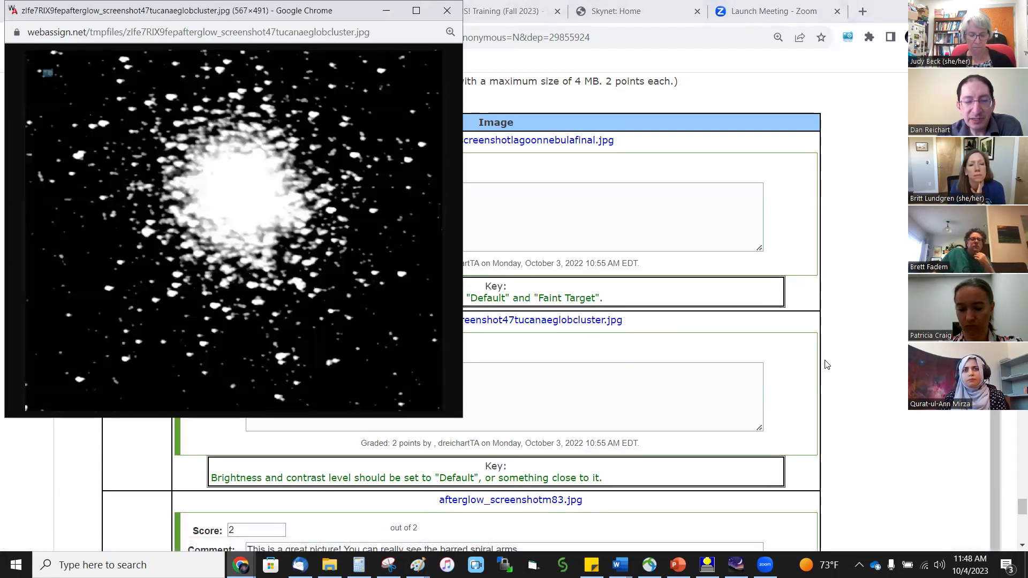
click(540, 500)
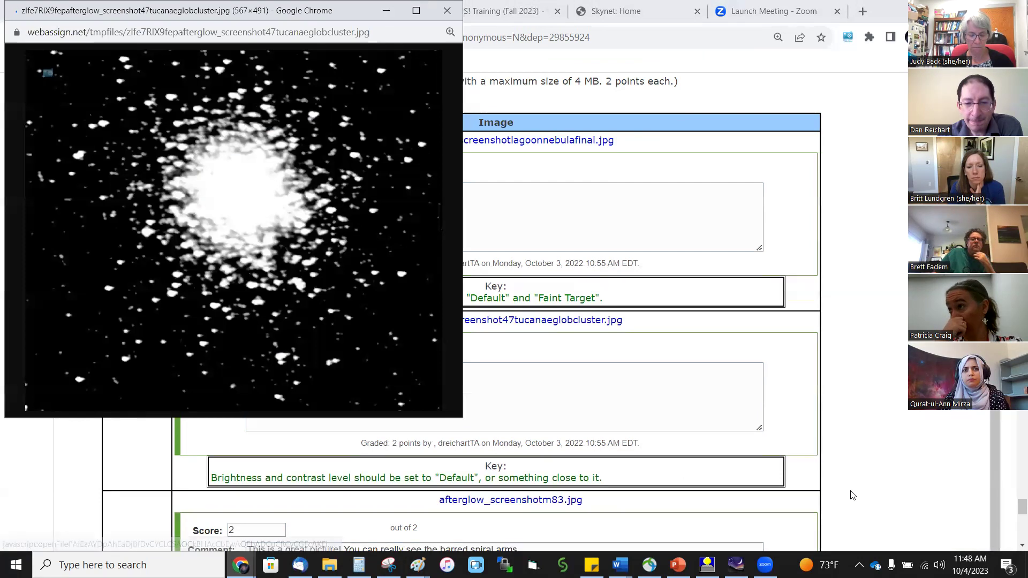
click(890, 446)
scroll(890, 444, down, 5)
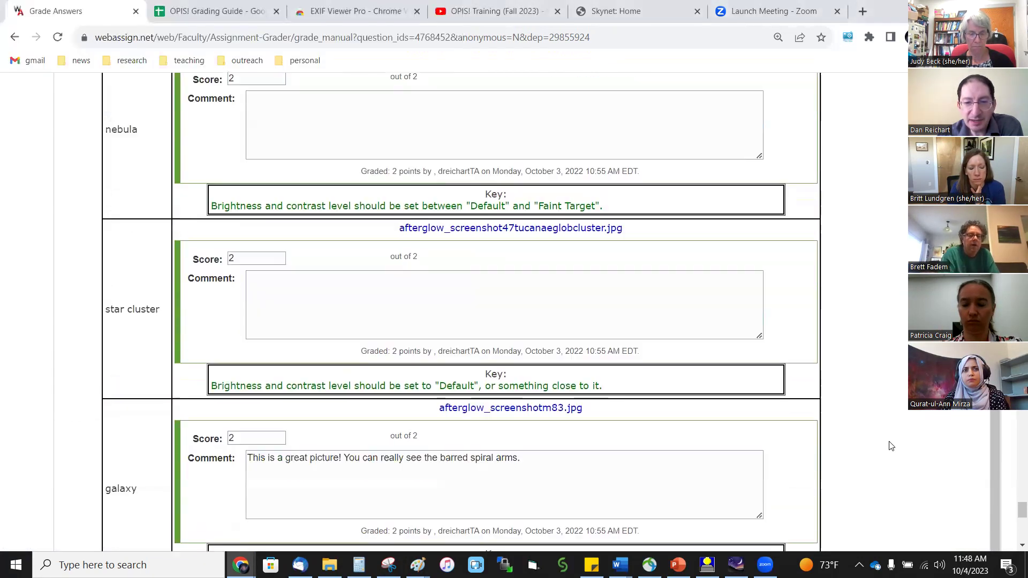
click(575, 420)
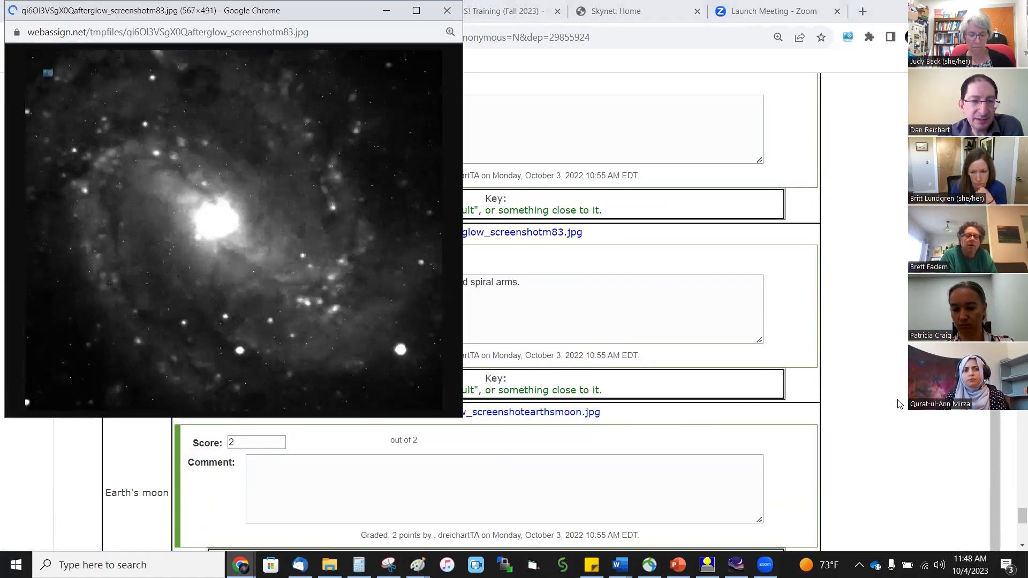
click(891, 384)
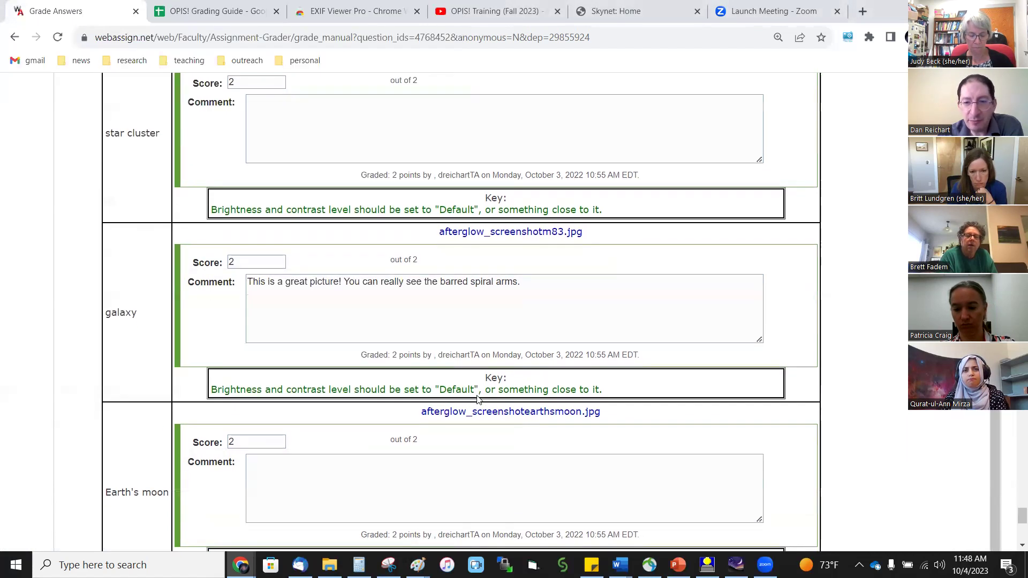
drag(1022, 516, 1021, 531)
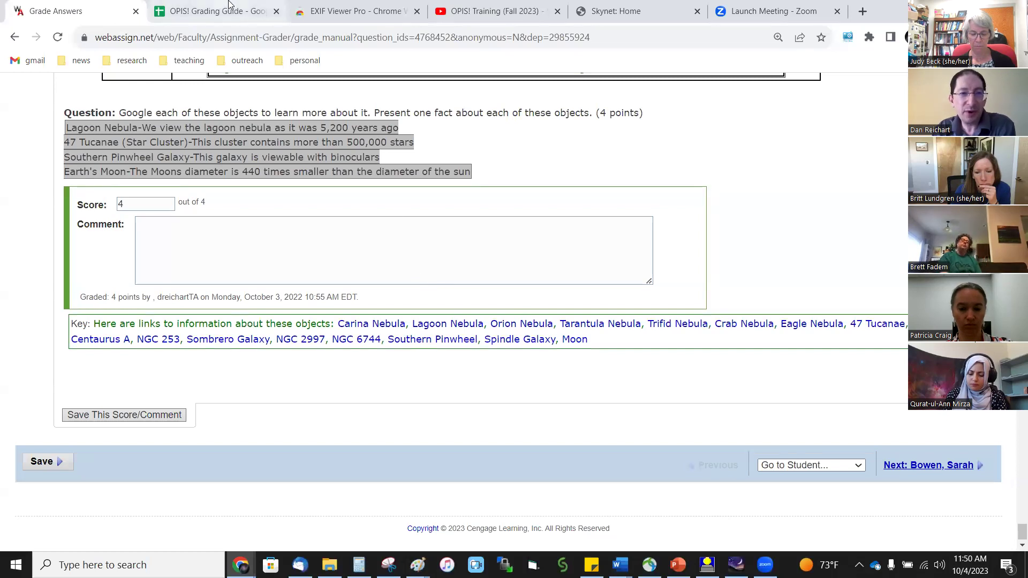
Switch to the OPIS! Training (Fall 2023) playlist on YouTube.
mouse_move(229, 2)
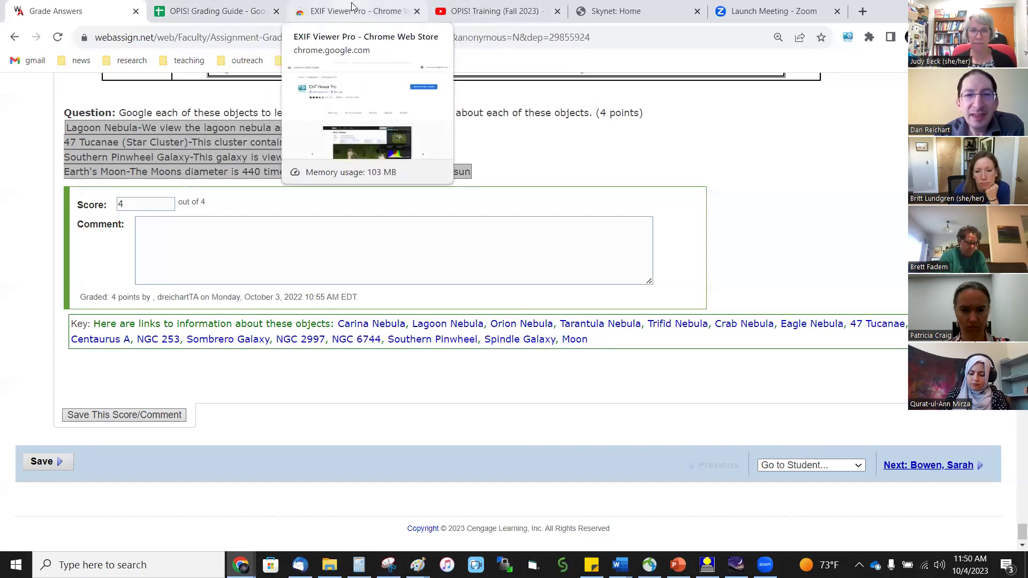
click(478, 6)
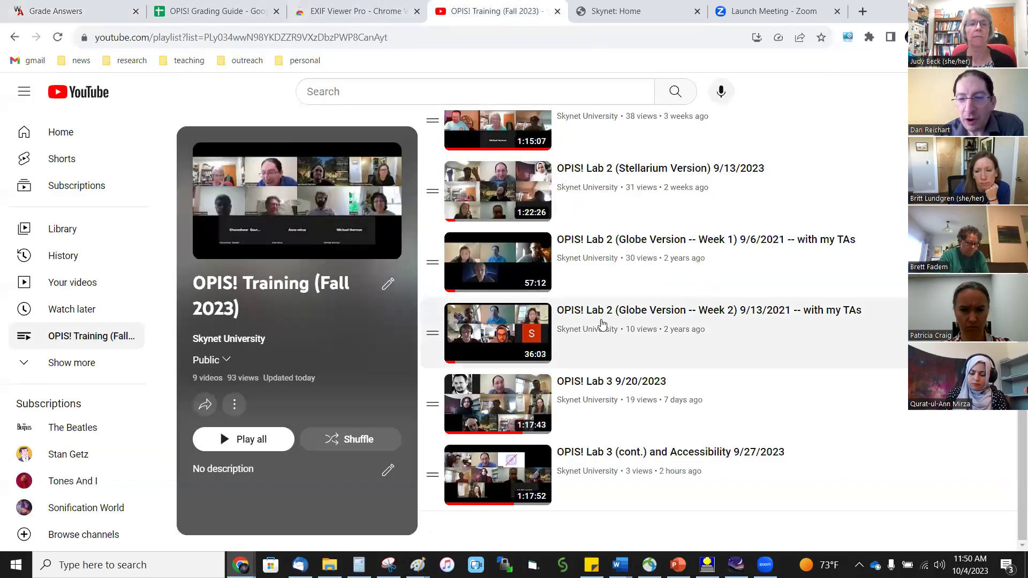
click(968, 429)
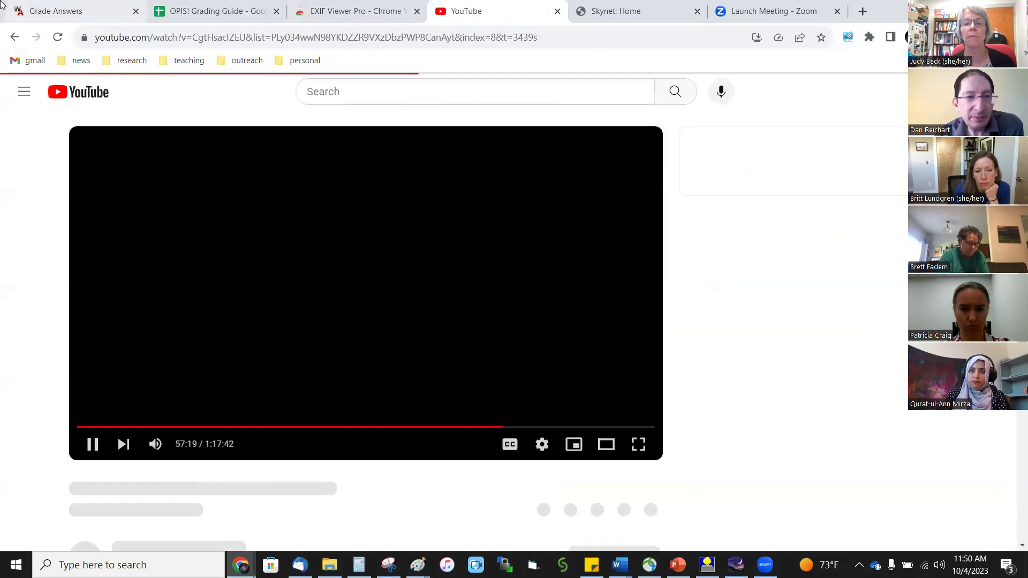
click(14, 38)
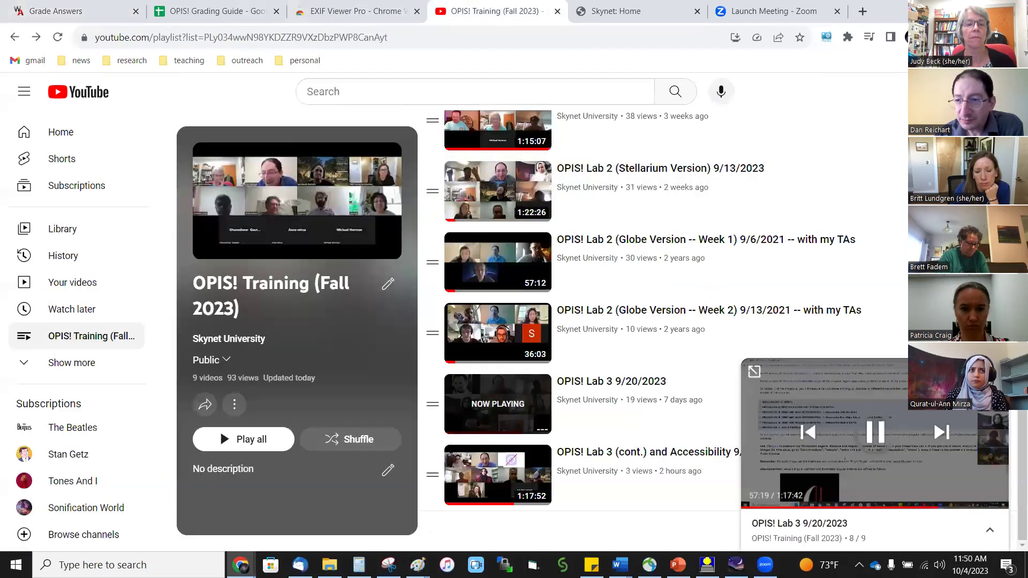
click(997, 369)
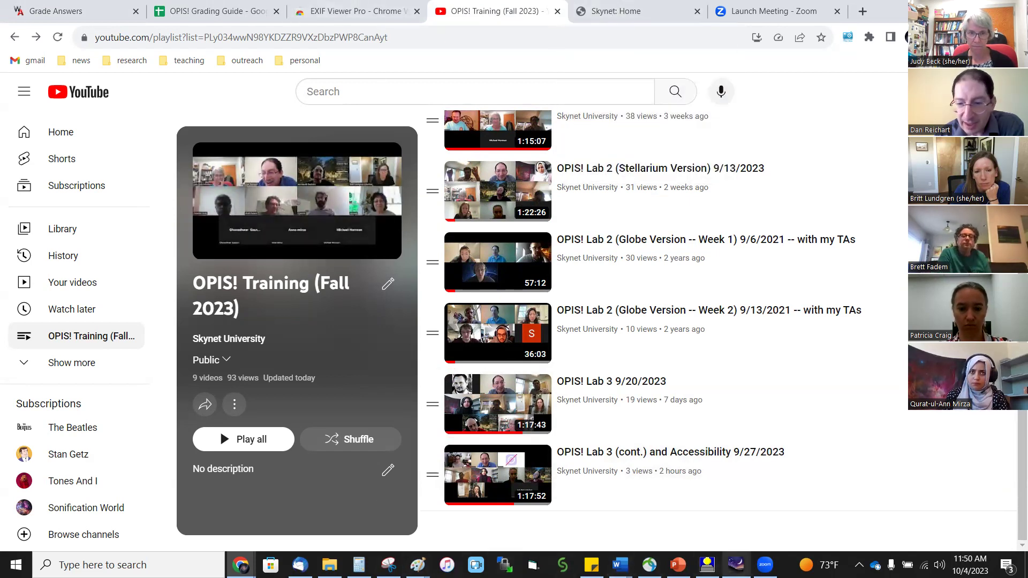
Switch to the WebAssign Assignment Previewer for Lab 4: Distance Ladder I: Parallax and read its instructions.
mouse_move(241, 565)
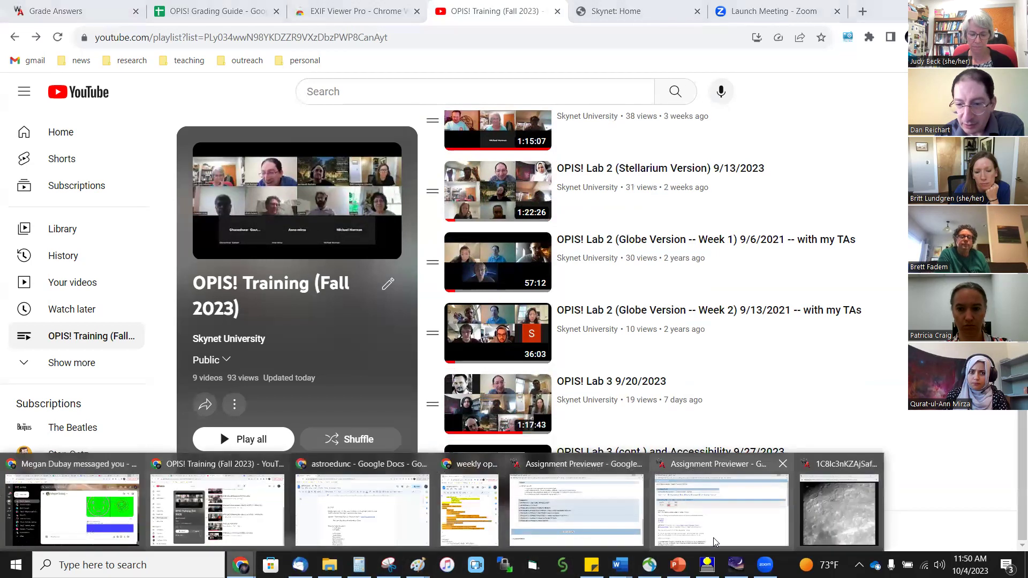
click(547, 522)
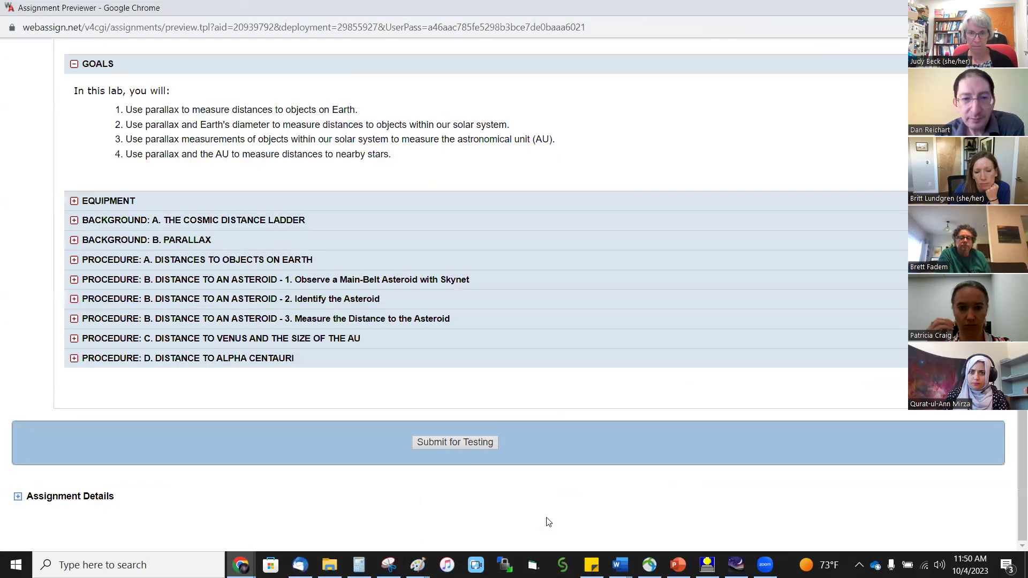
scroll(511, 277, up, 15)
scroll(512, 277, up, 5)
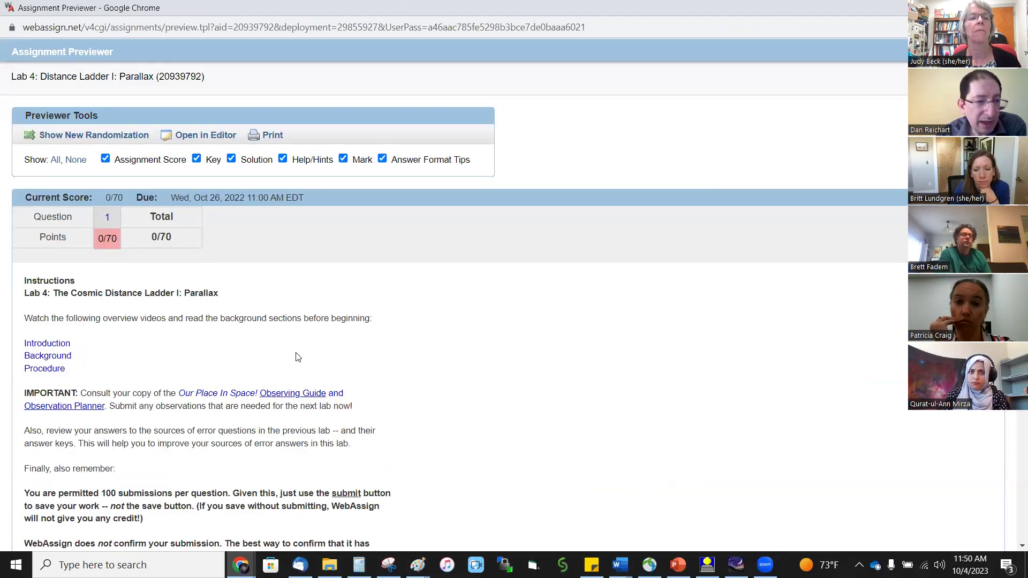
scroll(296, 356, down, 4)
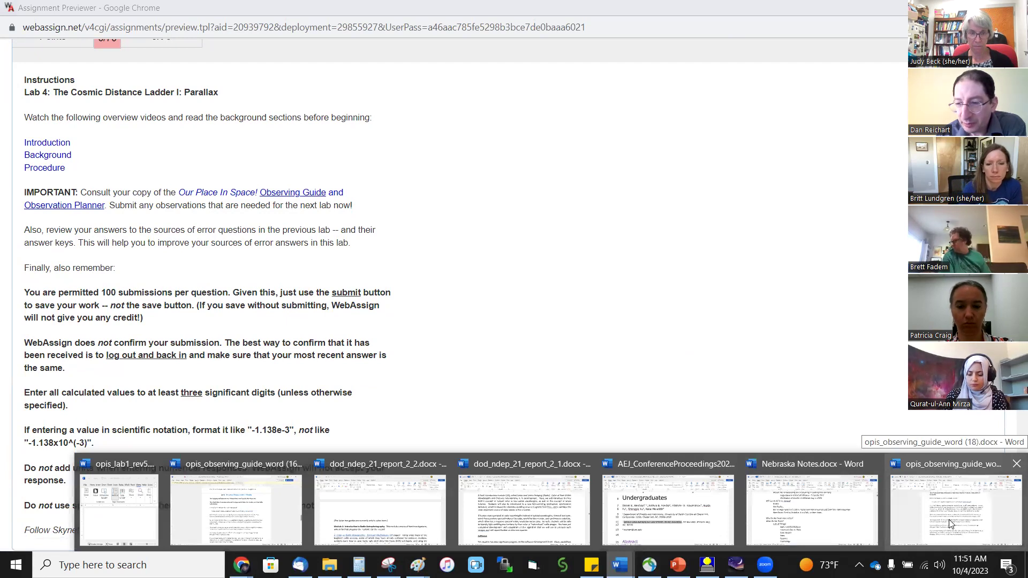
Switch to opis_observing_guide_word (18).docx in Word and review the Lab 4 and Lab 5 observation guidelines.
click(949, 520)
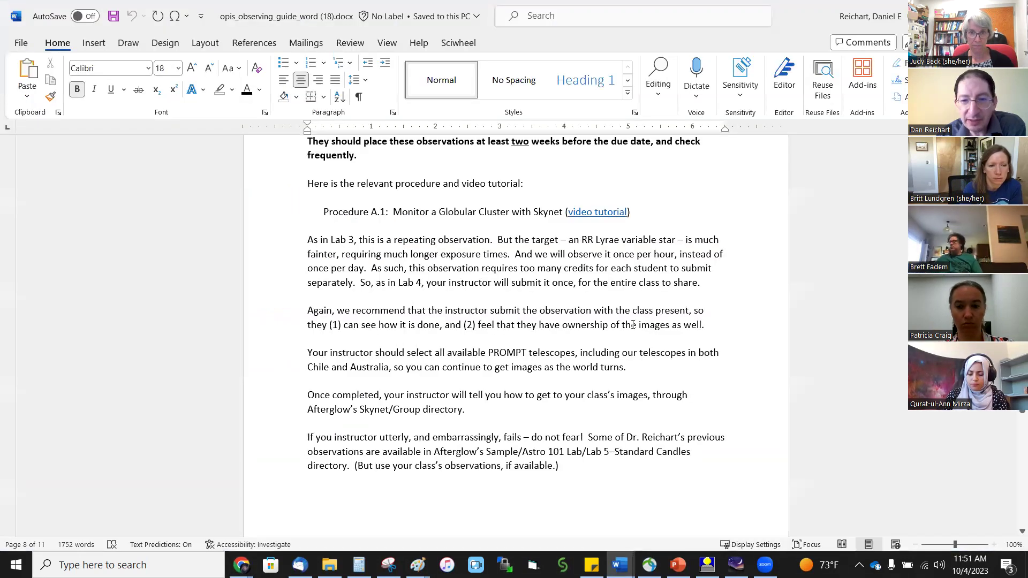
scroll(604, 315, up, 6)
scroll(605, 315, down, 3)
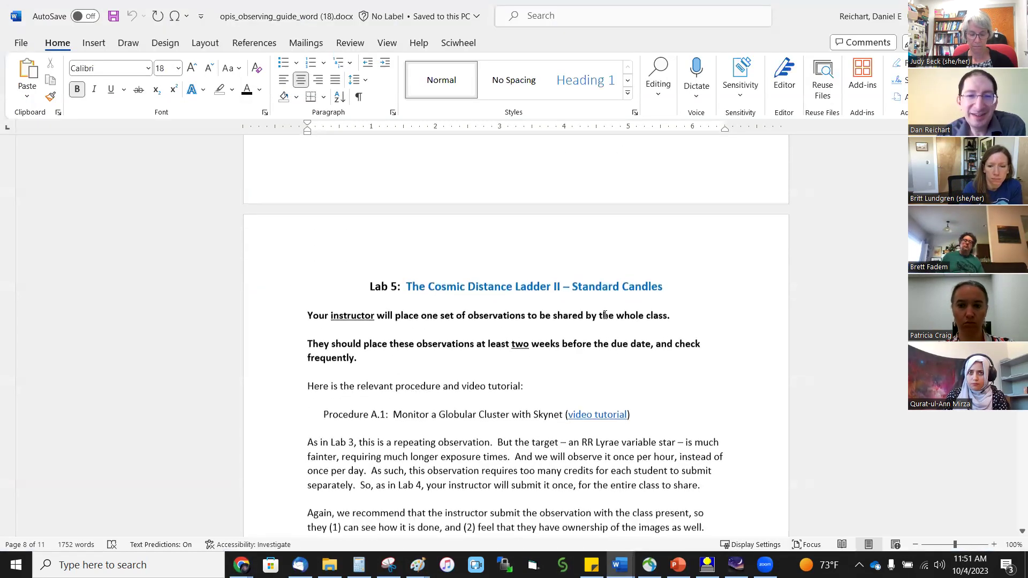
scroll(605, 315, up, 3)
scroll(605, 315, down, 10)
scroll(605, 315, up, 10)
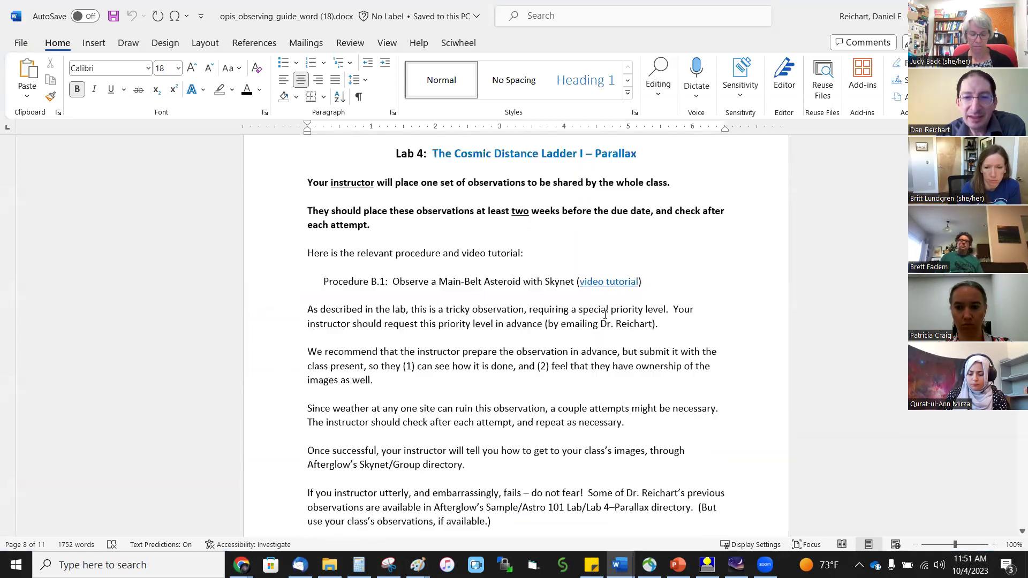
Shrink the Word window and highlight the Lab 4 instruction about reviewing the previous lab's sources of error answers.
double_click(795, 11)
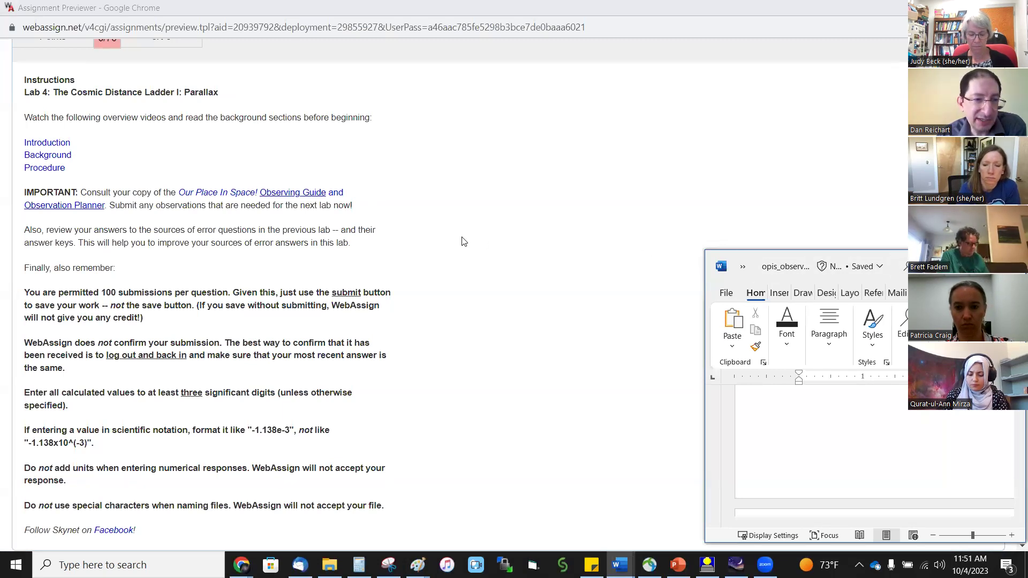
drag(24, 231, 315, 254)
drag(398, 253, 31, 230)
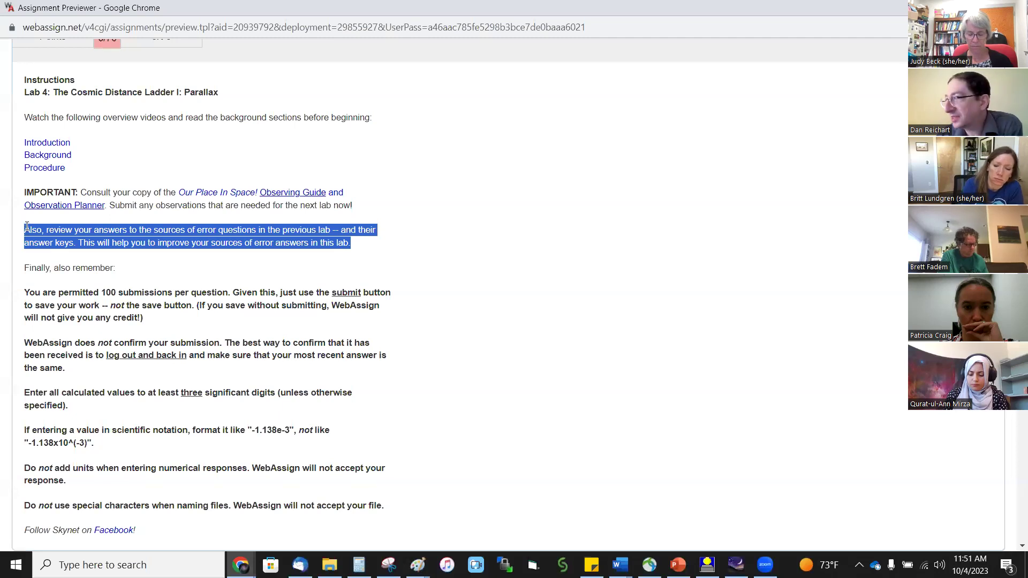
Highlight the Lab 4 instruction about the previous lab's answer keys, and review the Lab 4 section outline before closing the preview.
click(307, 233)
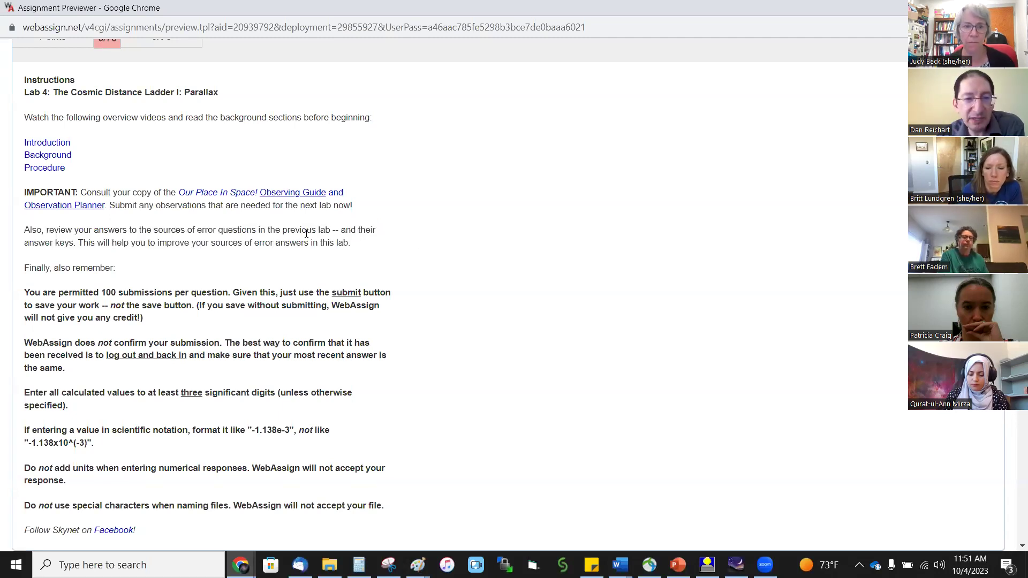
drag(287, 230, 141, 246)
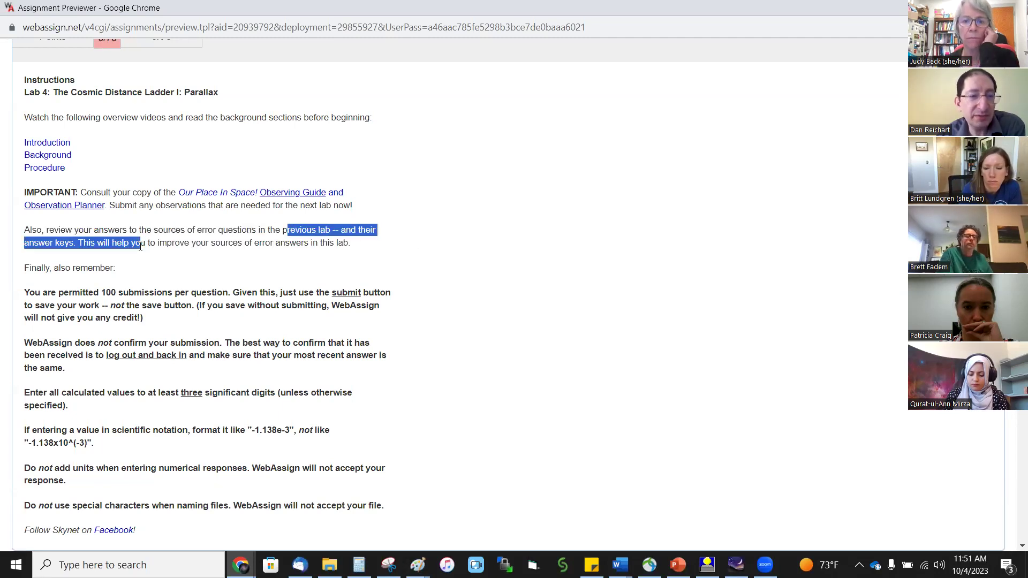
drag(139, 296, 436, 296)
click(436, 296)
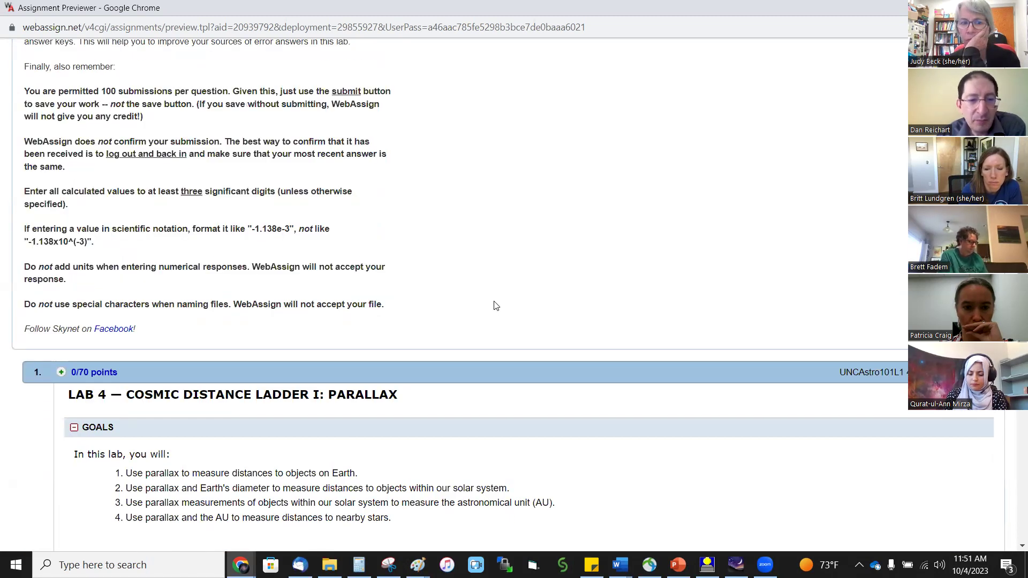
scroll(413, 281, down, 3)
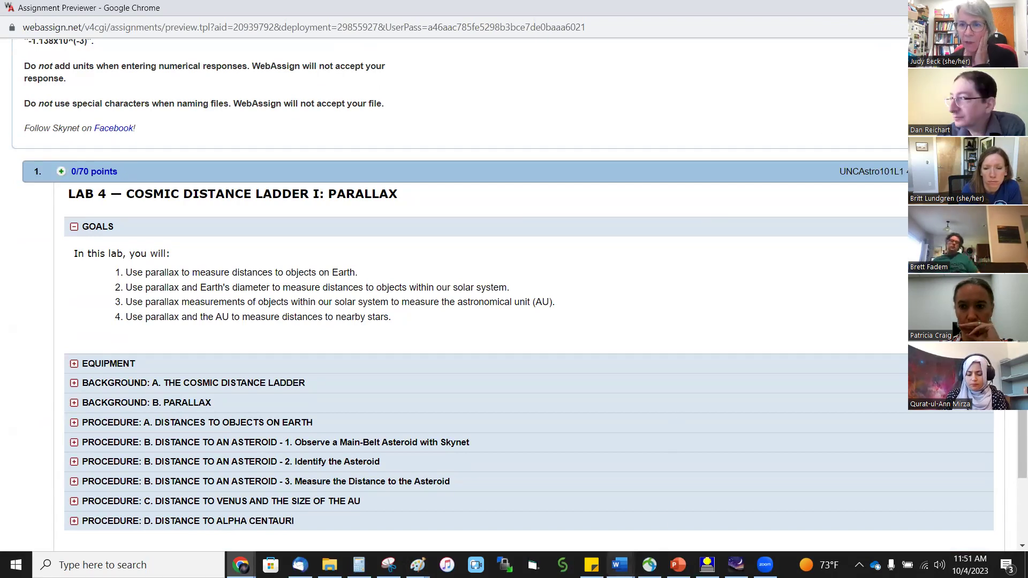
mouse_move(619, 564)
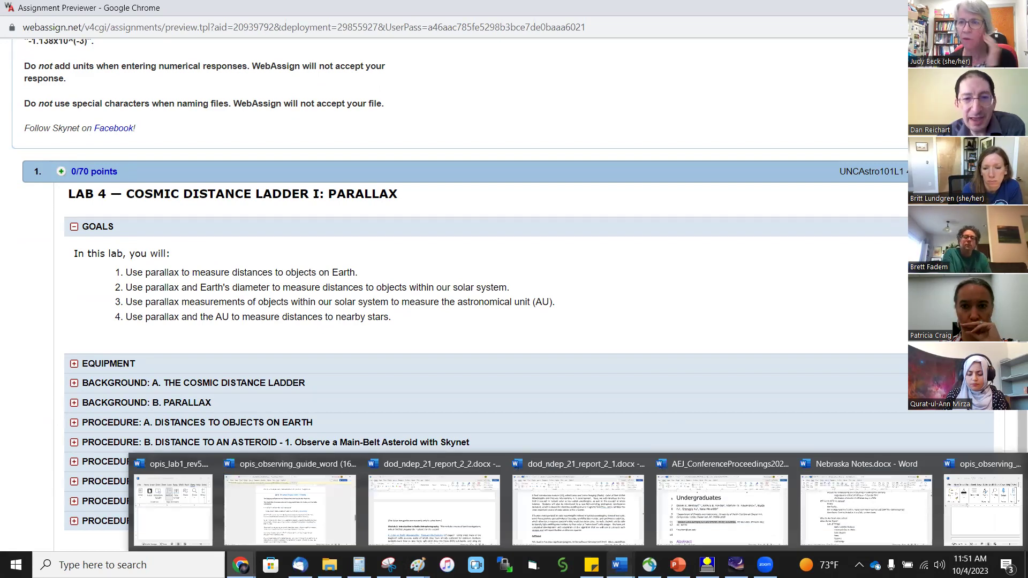
key(ctrl+w)
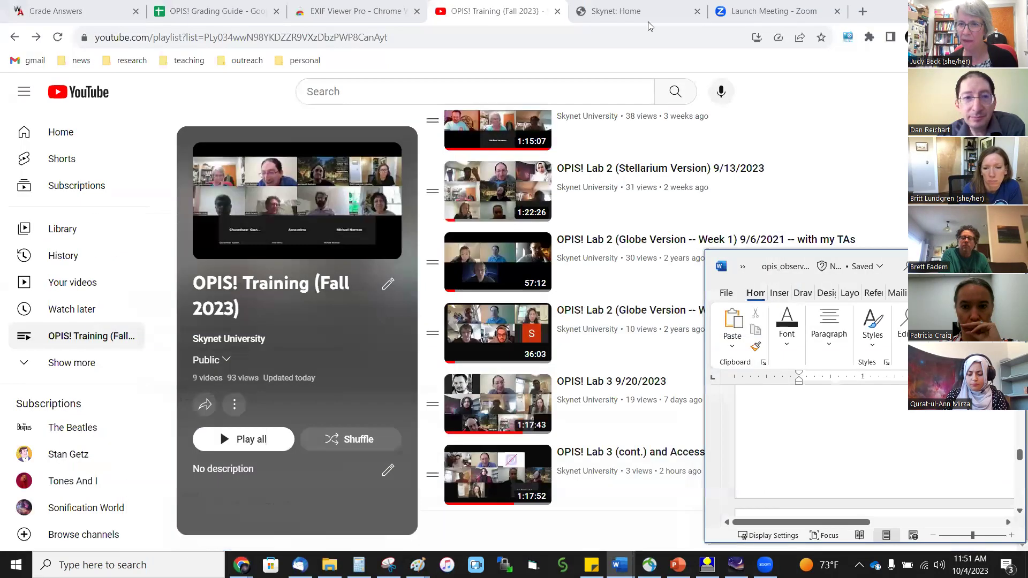
Switch to the OPIS! Grading Guide spreadsheet and return to the start of the Lab 1 sheet.
click(219, 8)
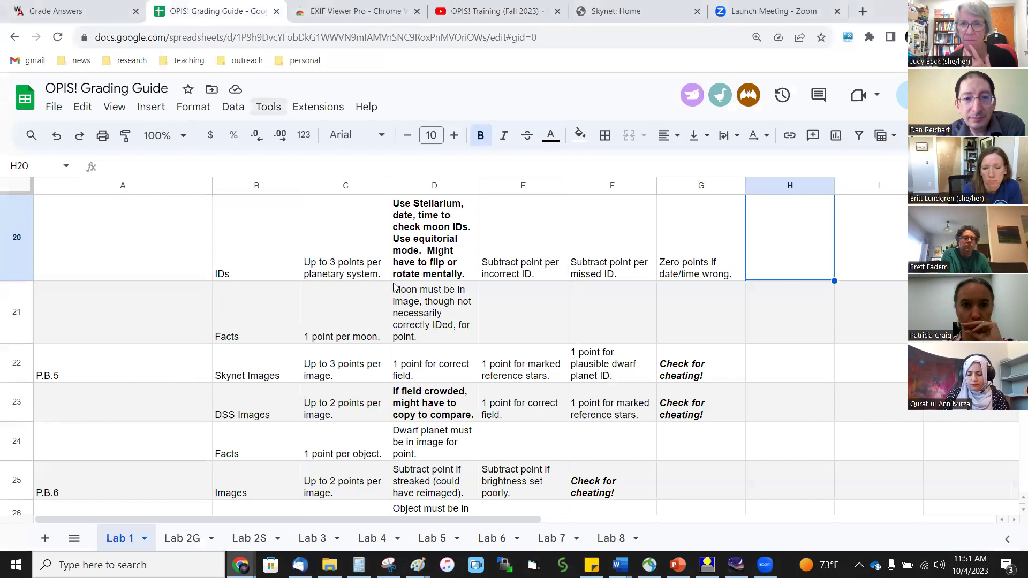
click(405, 395)
scroll(407, 395, up, 10)
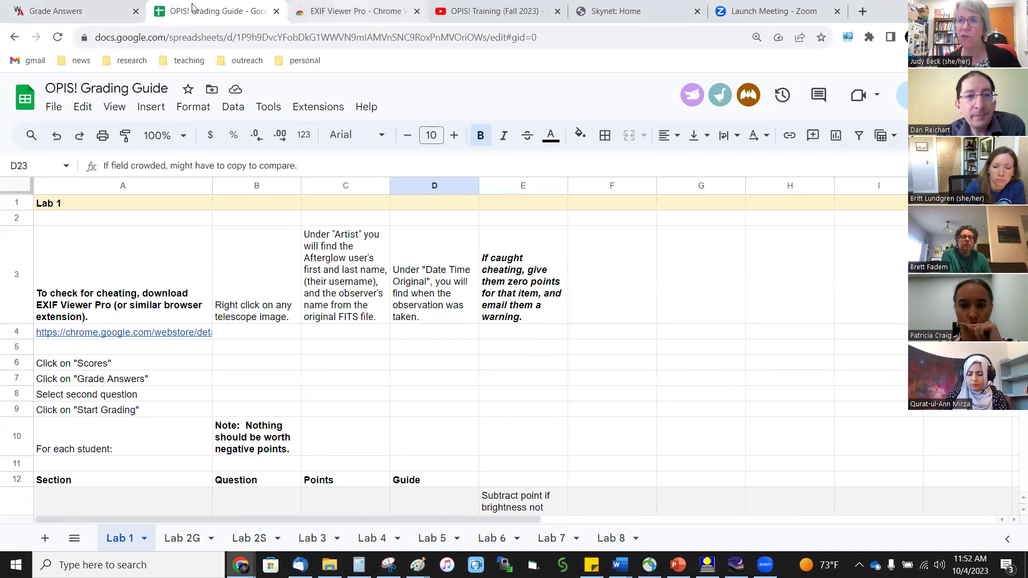
Switch to the WebAssign Grade Answers page and review the graded deep sky and dwarf planet answers with their keys.
click(40, 7)
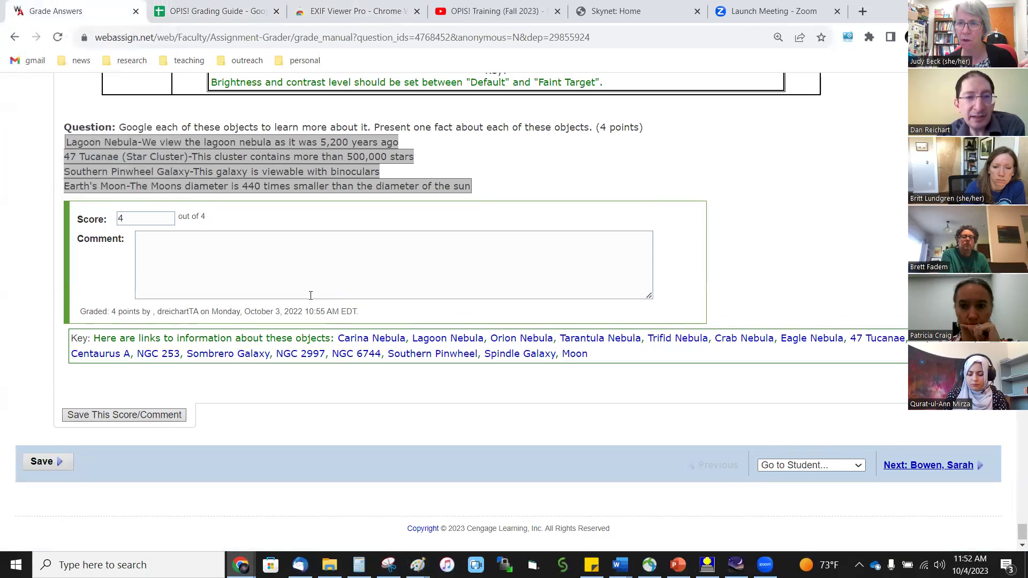
scroll(310, 295, up, 6)
scroll(311, 295, down, 6)
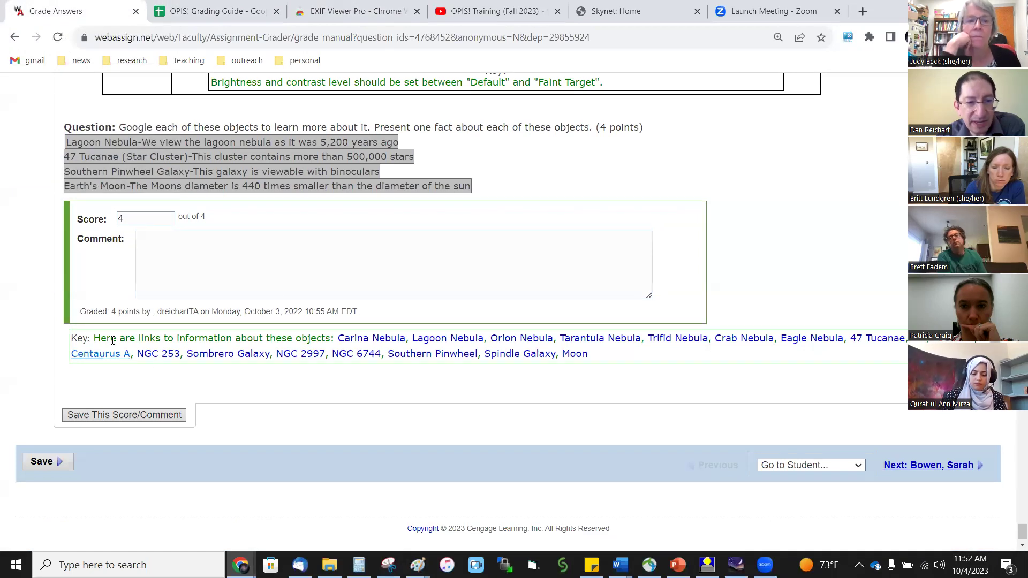
scroll(251, 312, up, 7)
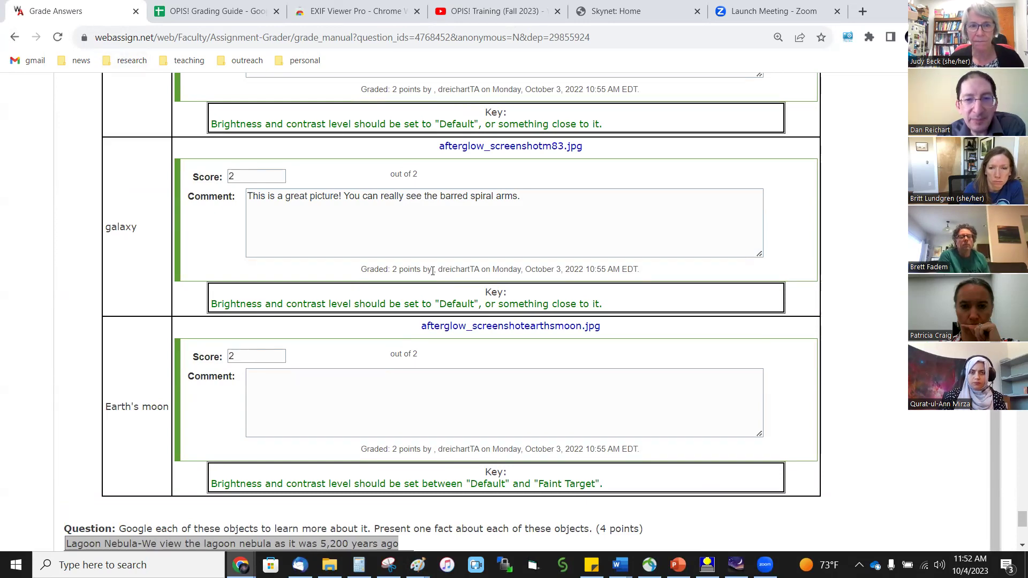
scroll(433, 271, up, 3)
scroll(433, 270, up, 3)
scroll(432, 270, down, 15)
scroll(434, 274, up, 8)
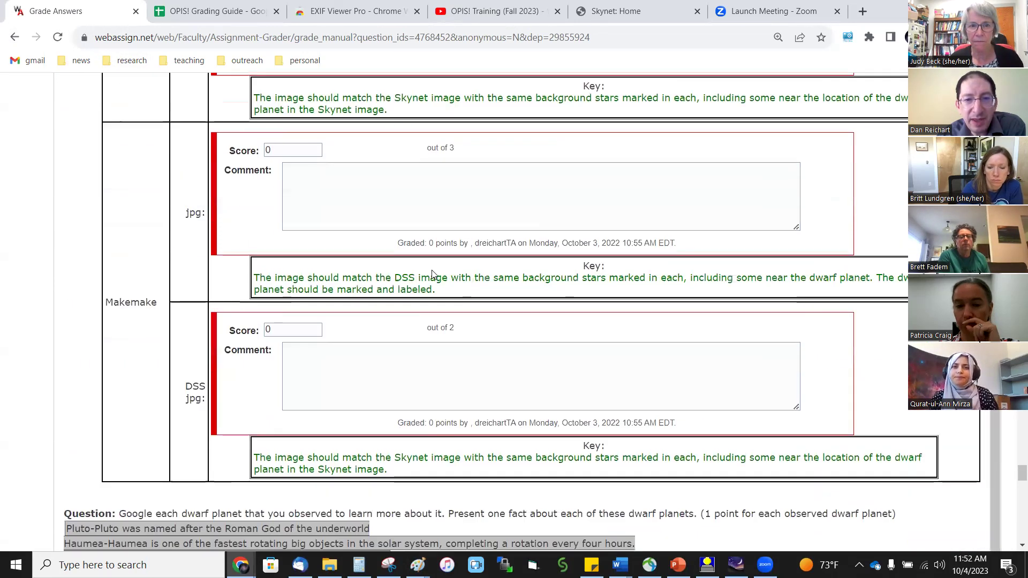
scroll(433, 270, up, 14)
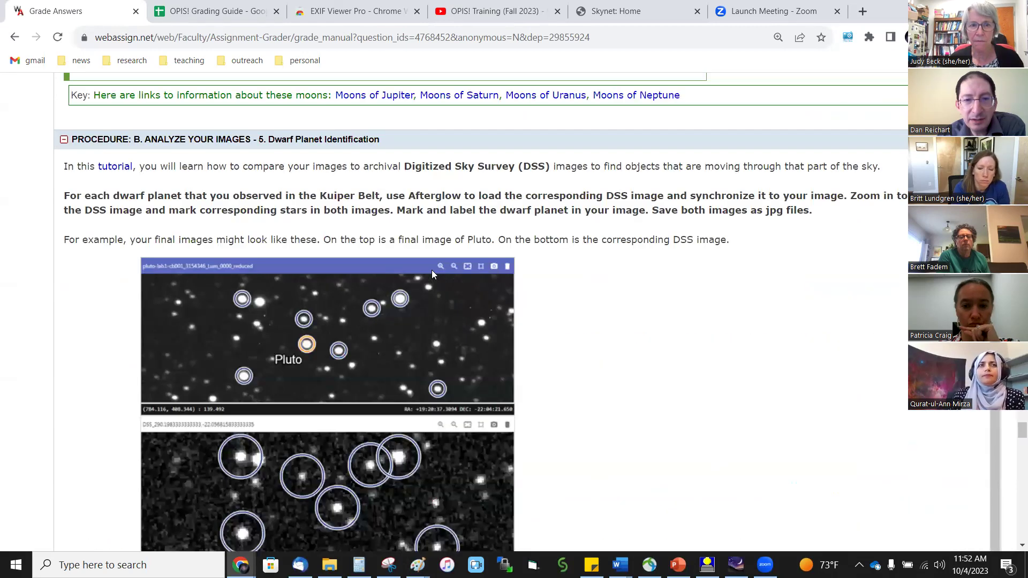
Return to the Lab 1 Scores page for ASTR 100L, section 414, and examine the student score list and key markers.
key(alt+Left)
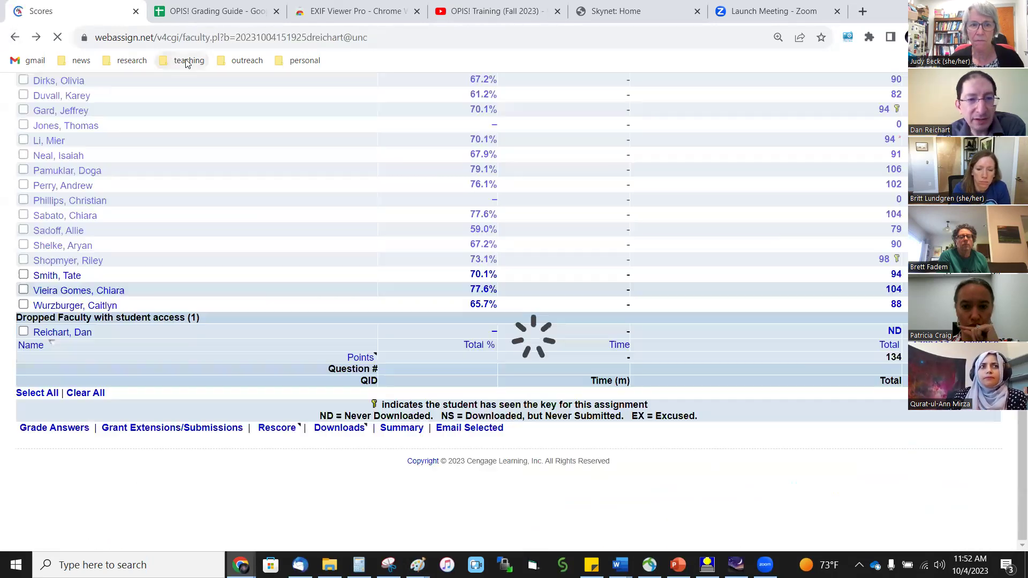
scroll(638, 331, down, 2)
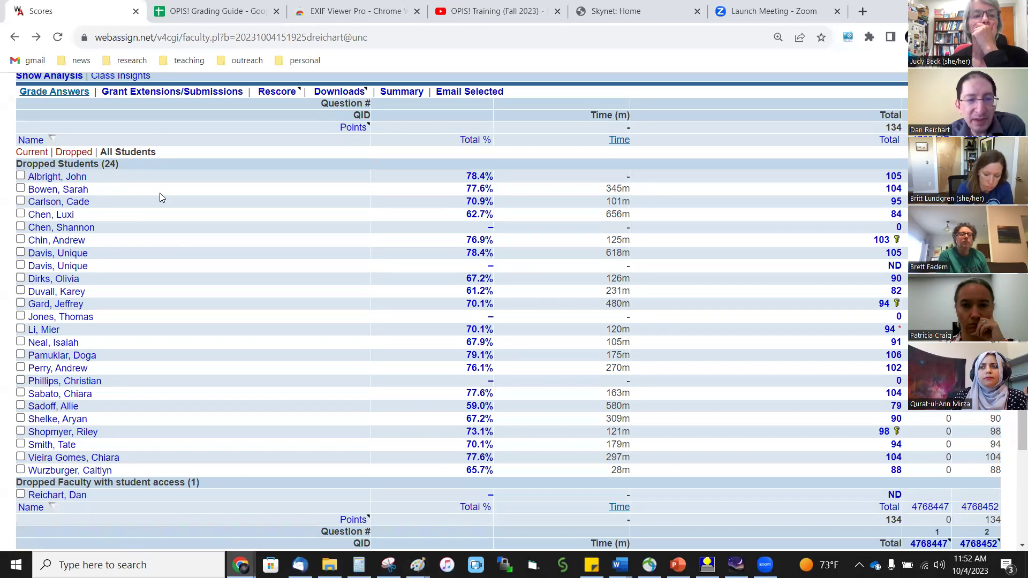
scroll(208, 226, up, 4)
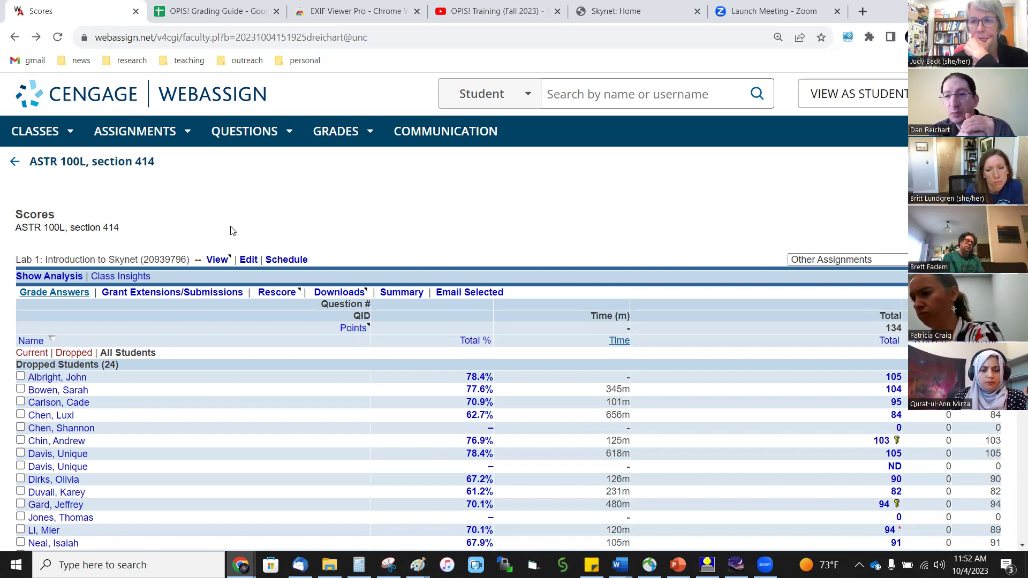
scroll(631, 375, down, 3)
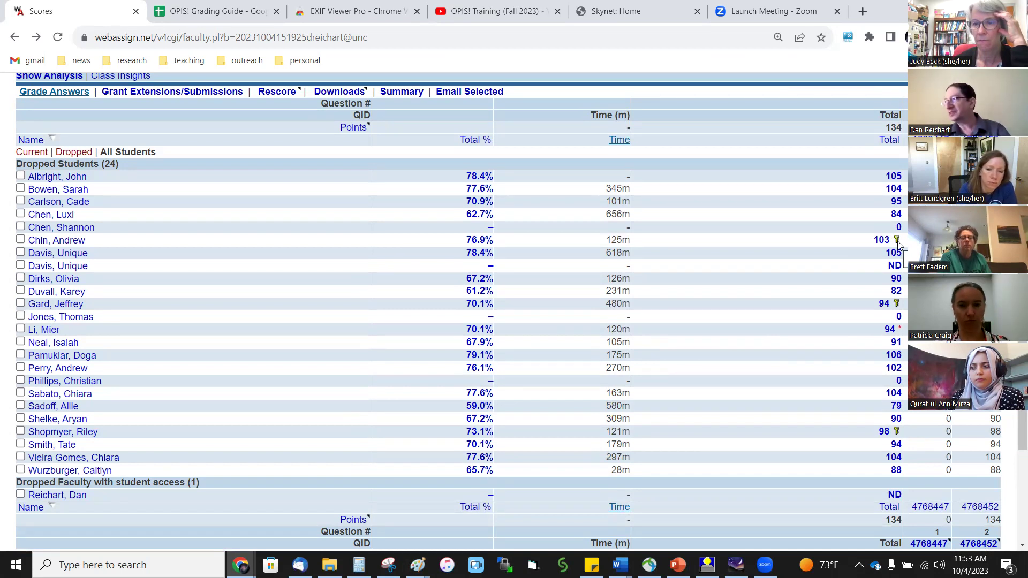
Go back to My Classes and open the section 414 Lab 1: Introduction to Skynet preview in a maximized window.
click(14, 36)
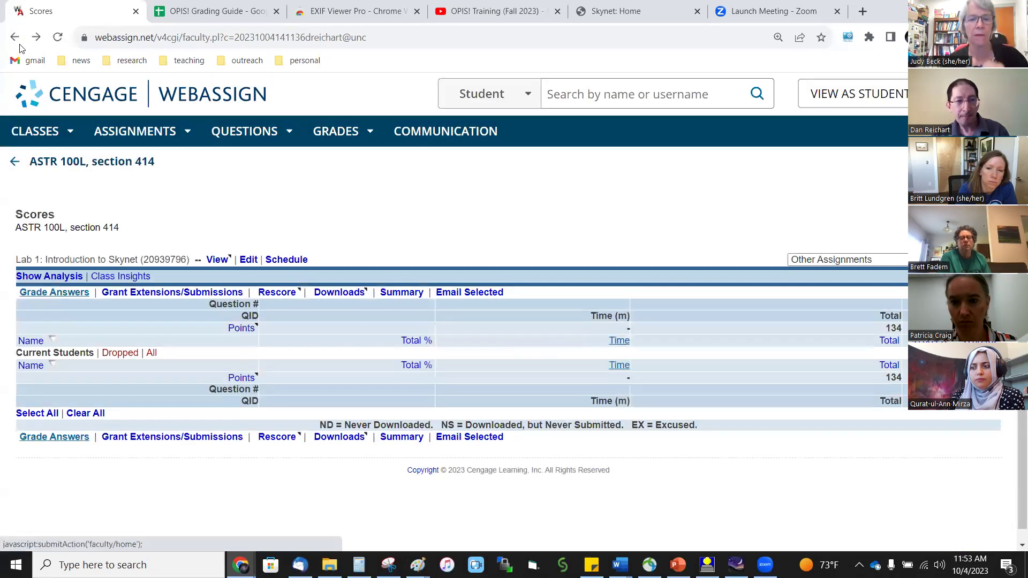
key(alt+Left)
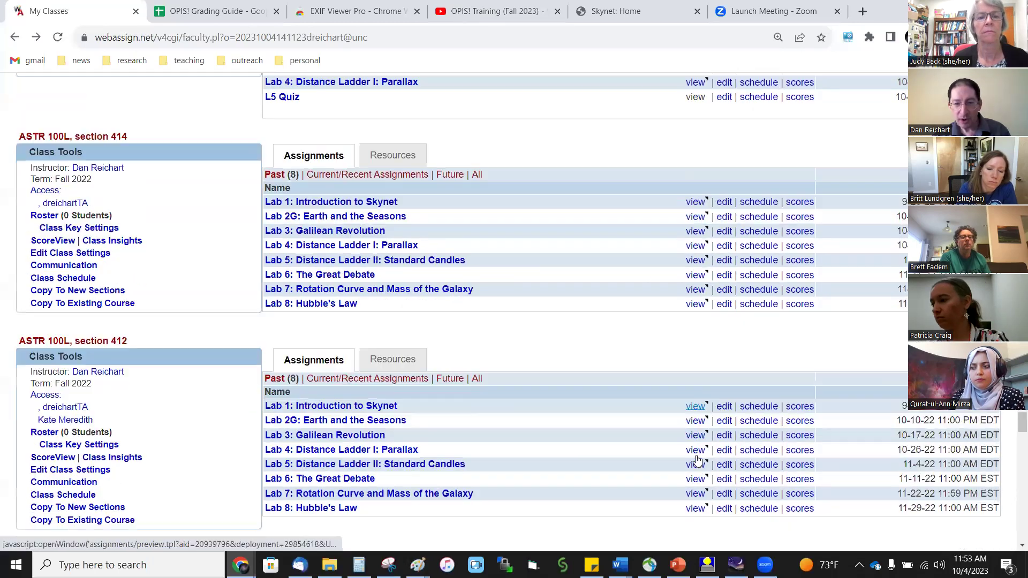
scroll(705, 446, down, 1)
click(695, 175)
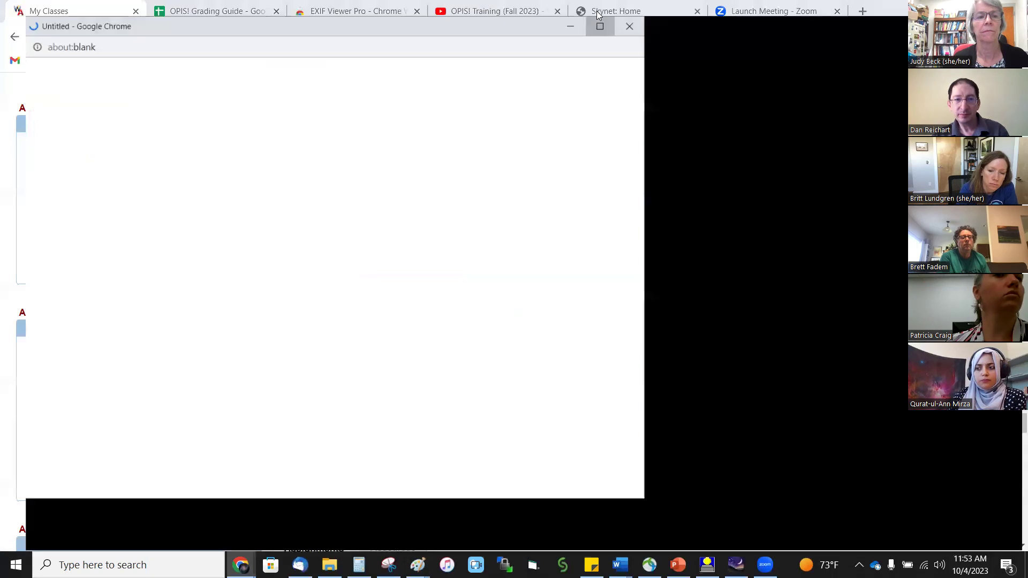
click(599, 26)
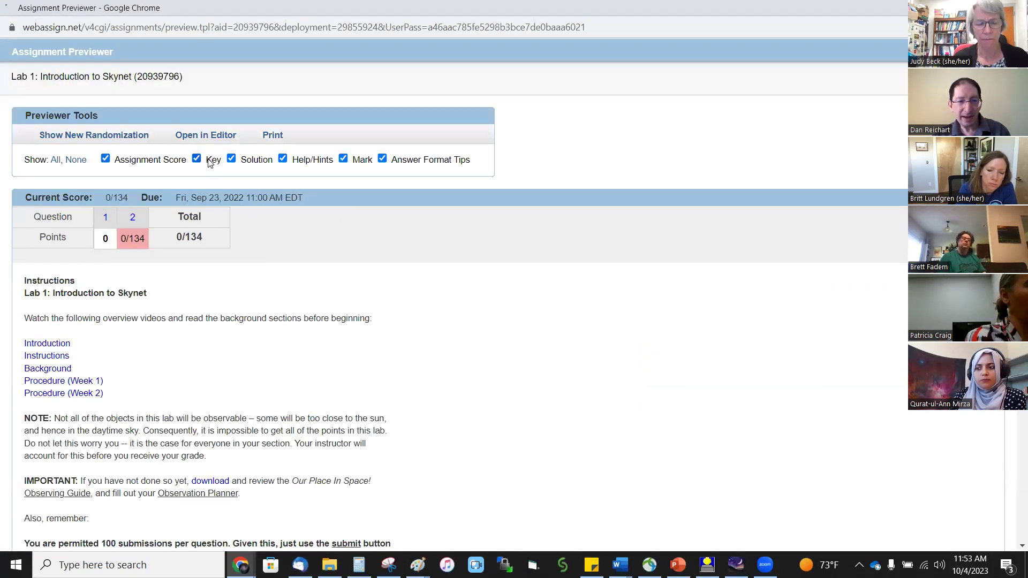
Review the Lab 1 image keys, highlight the key text describing planet detail from Venus to Neptune, and close the preview.
scroll(239, 257, down, 15)
scroll(238, 256, down, 8)
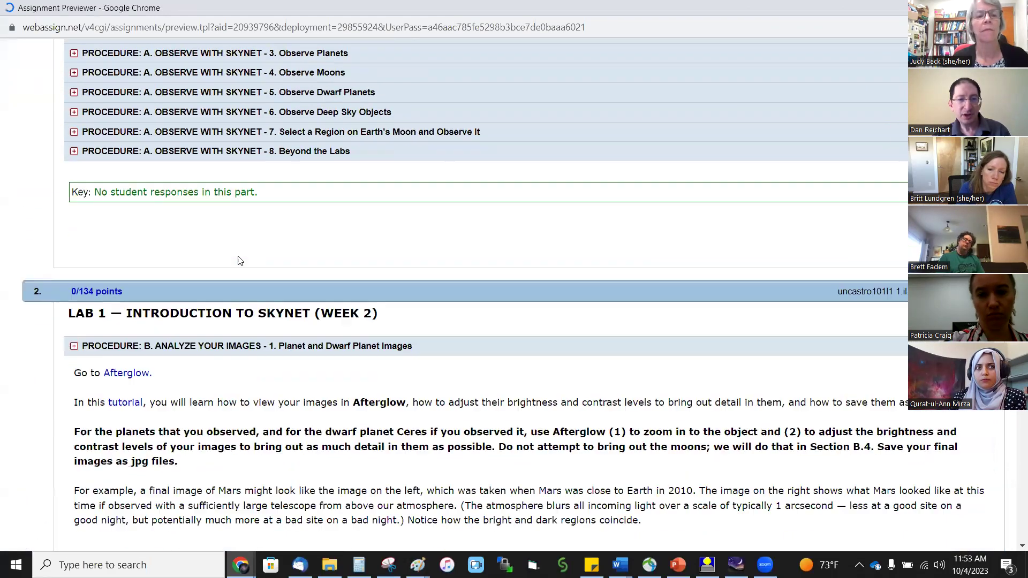
scroll(337, 269, down, 5)
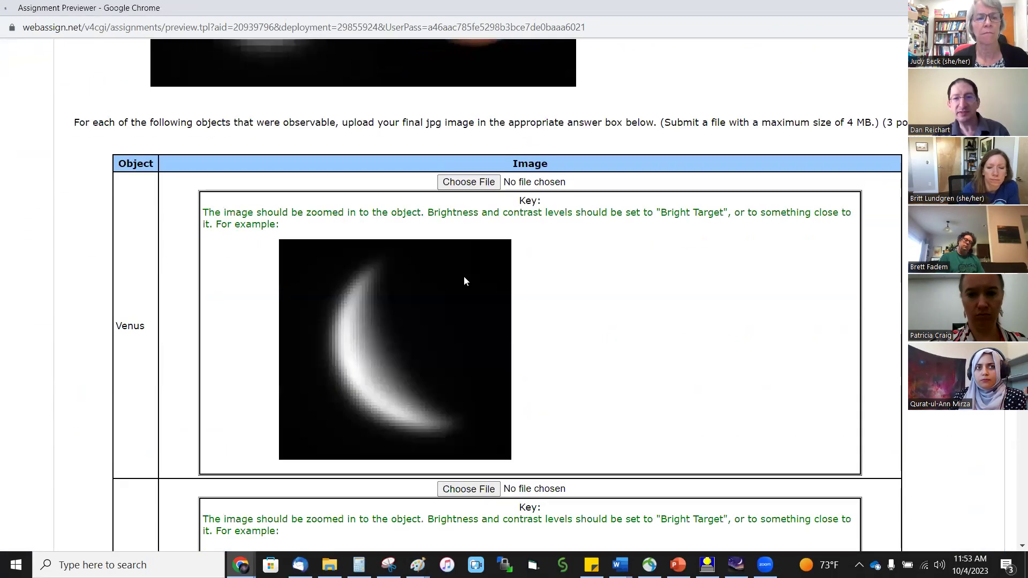
scroll(420, 318, down, 8)
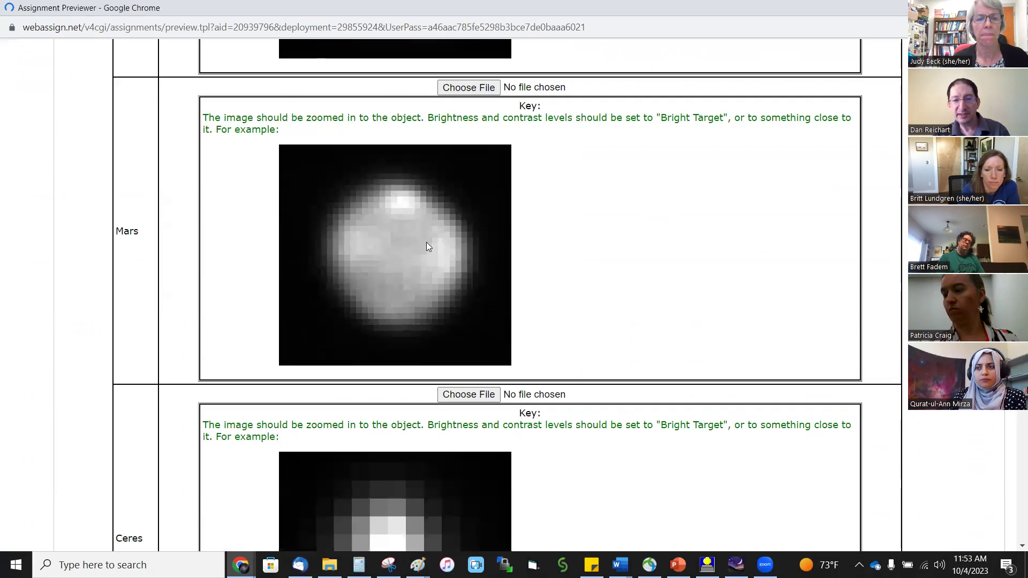
scroll(426, 242, down, 7)
scroll(428, 246, down, 20)
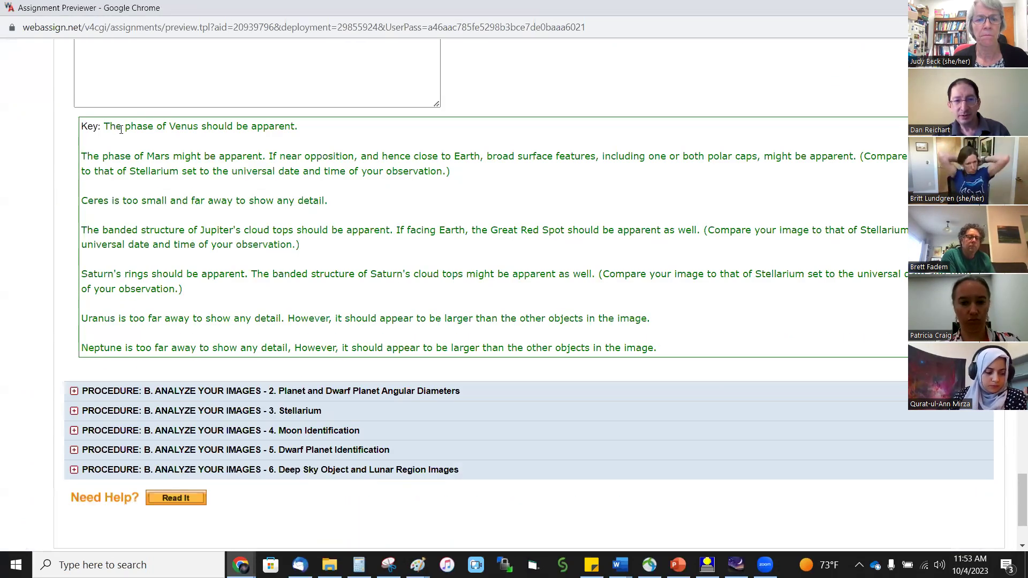
drag(121, 130, 323, 343)
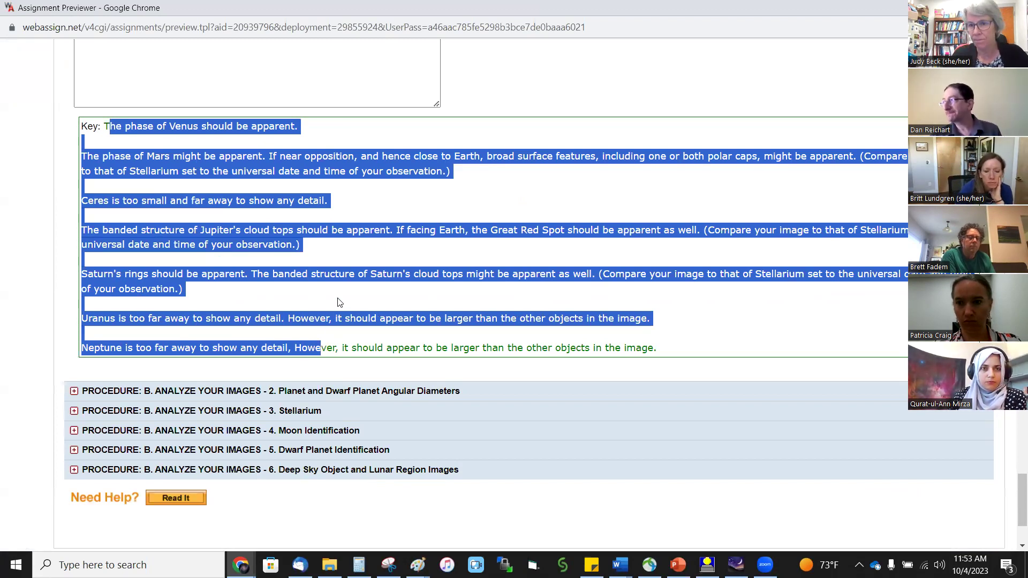
click(550, 99)
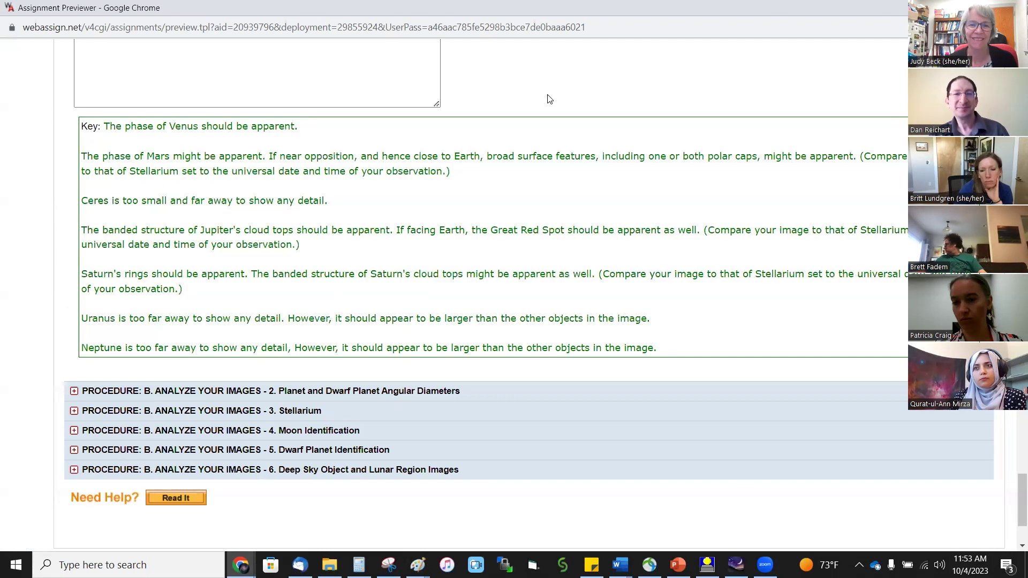
key(ctrl+w)
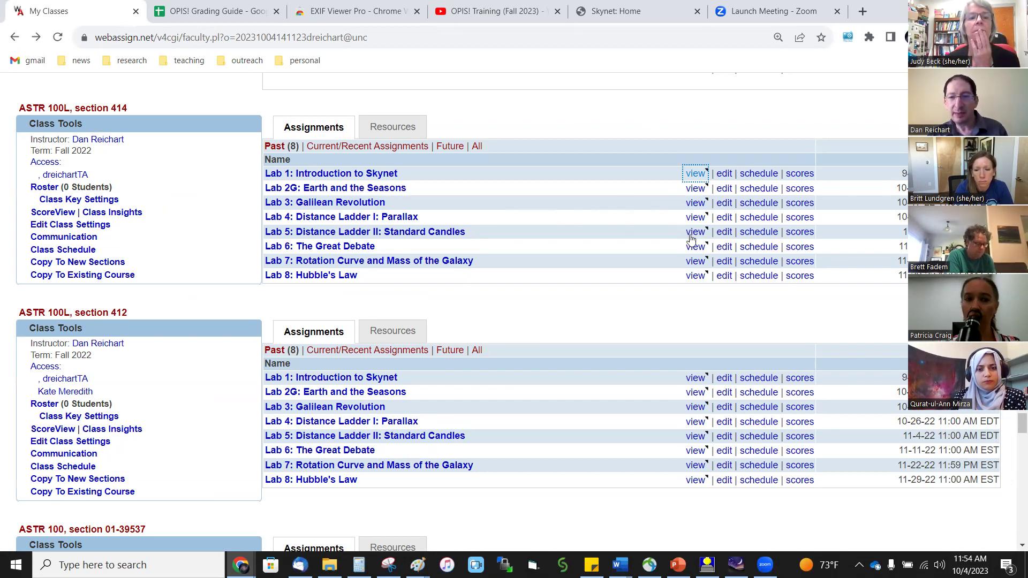
Switch to opis_observing_guide_word (16).docx in Word and review the observation planner table covering Labs 1 to 8.
mouse_move(620, 565)
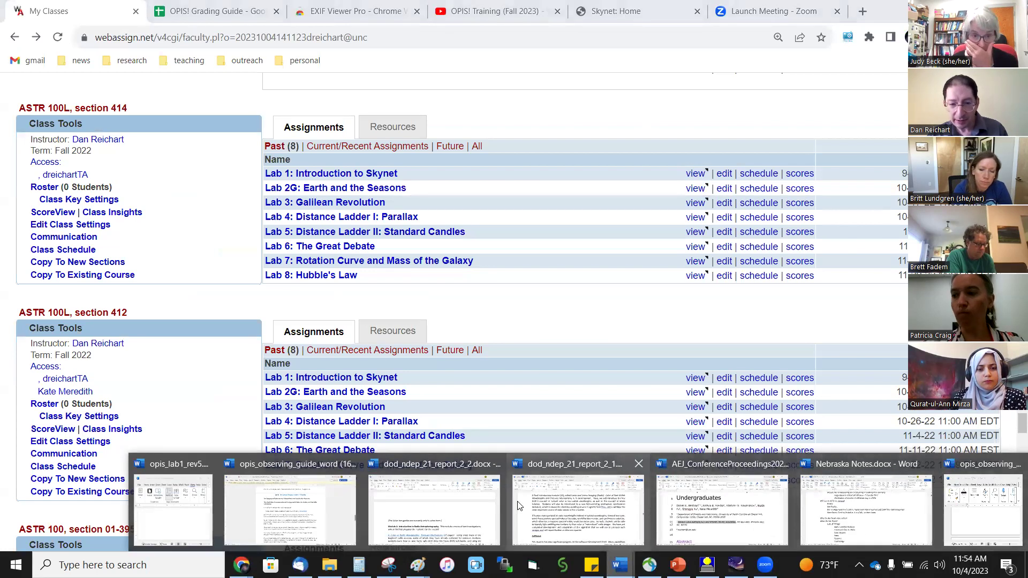
key(alt+Tab)
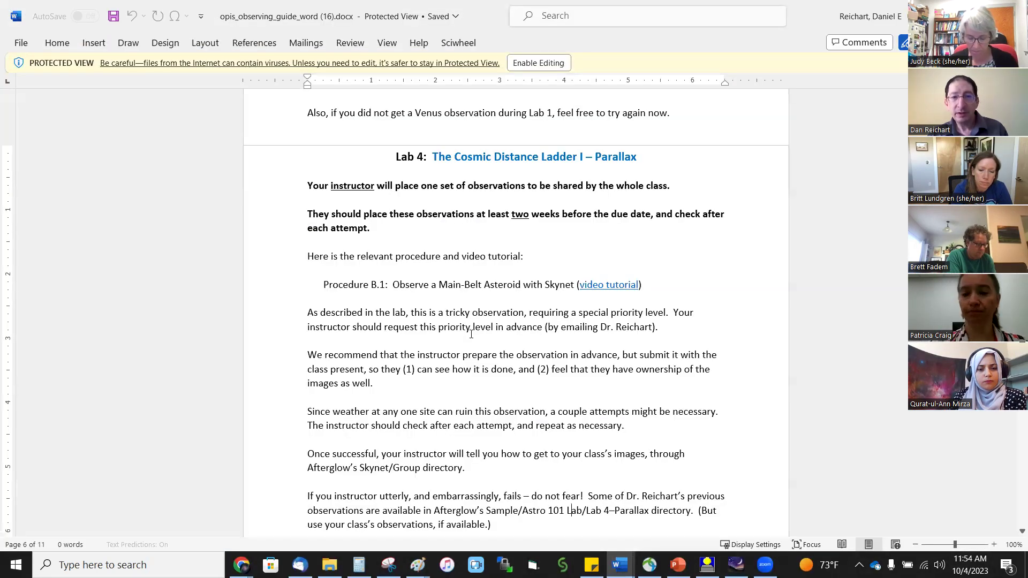
scroll(470, 331, up, 5)
scroll(516, 311, up, 15)
scroll(516, 310, down, 8)
scroll(434, 236, down, 5)
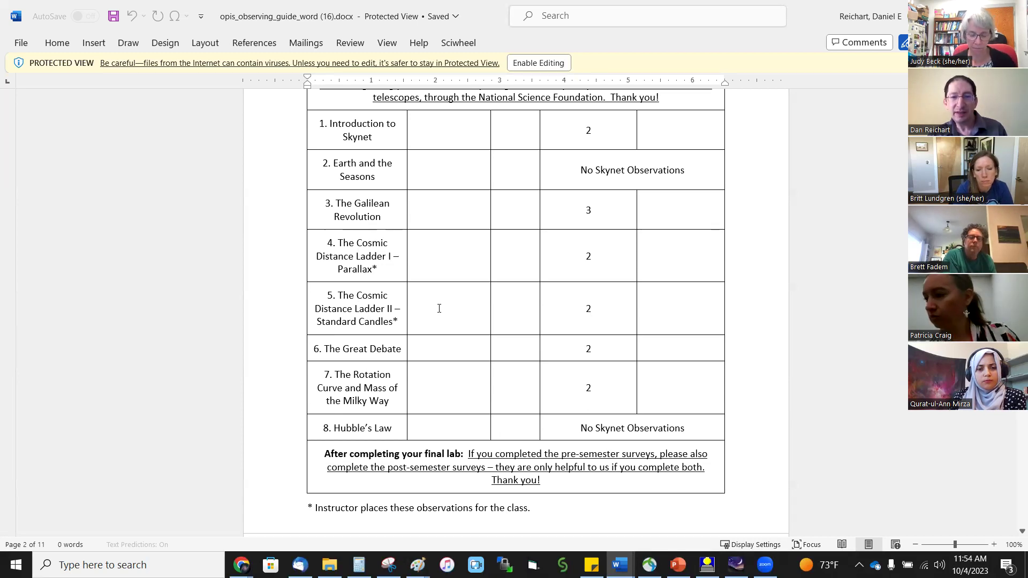
scroll(571, 417, down, 20)
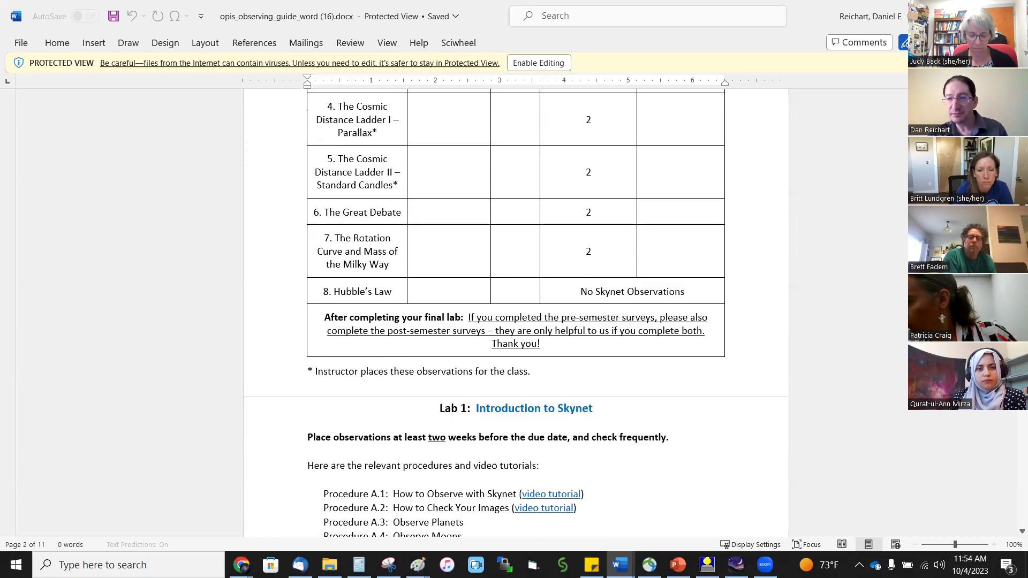
Highlight the Lab 5 line about the instructor placing one shared set of observations, and read the rest of the Lab 5 guidelines.
scroll(571, 417, down, 8)
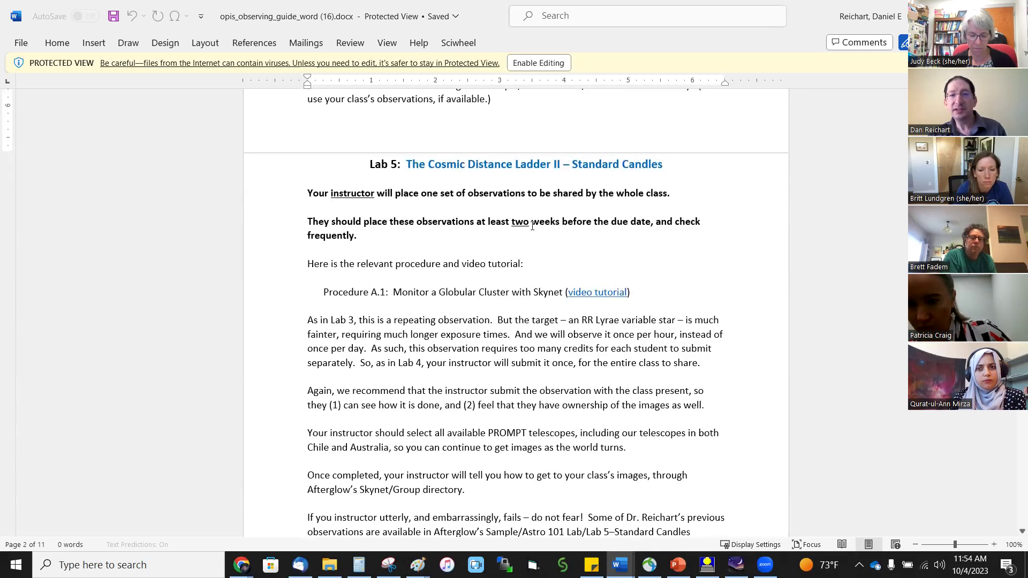
click(296, 197)
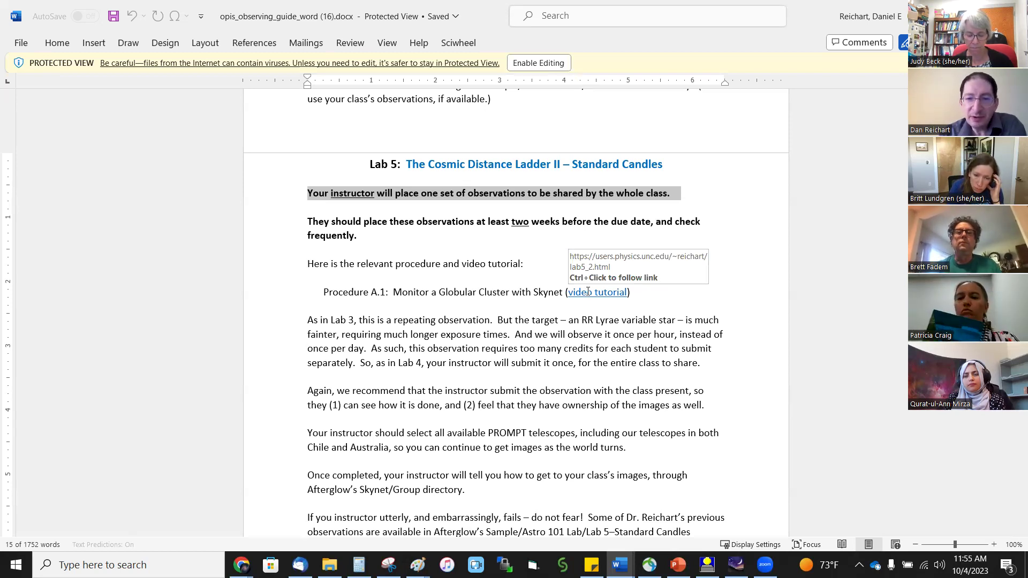
scroll(502, 245, down, 3)
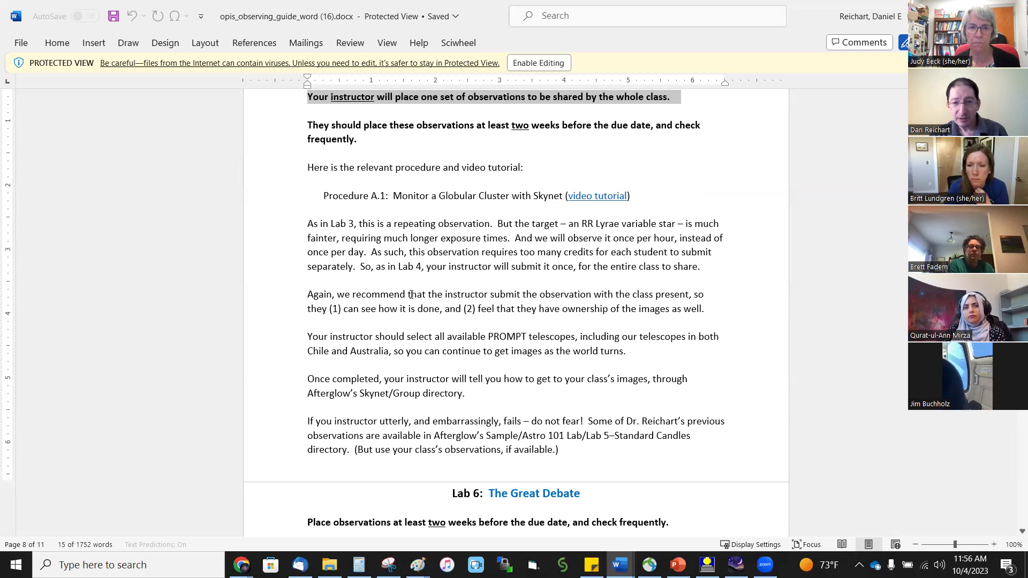
Highlight the Lab 5 guidelines on submitting with the class present, selecting all available PROMPT telescopes, and finding images in Afterglow's Skynet/Group directory.
drag(410, 294, 417, 309)
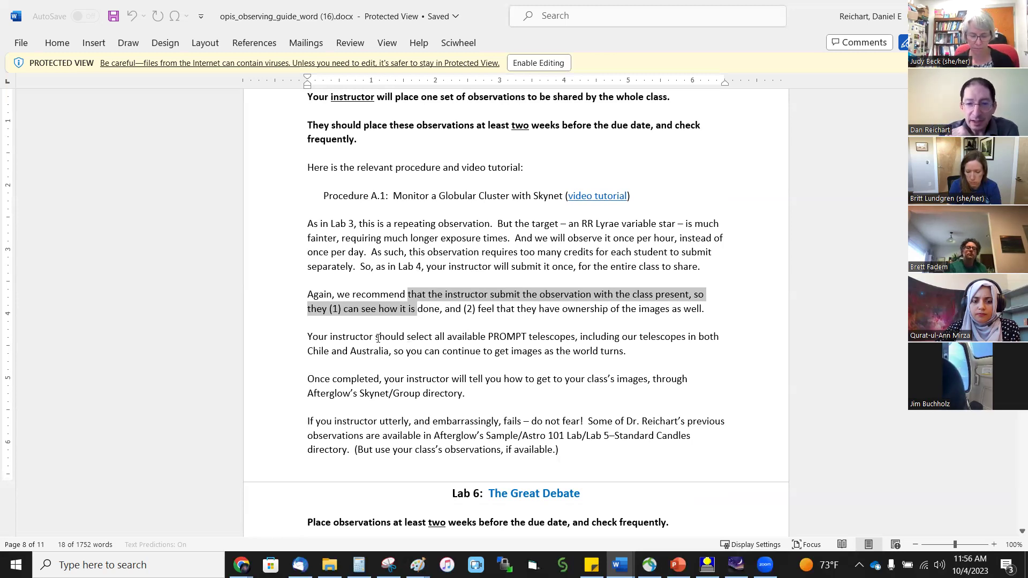
drag(364, 336, 591, 350)
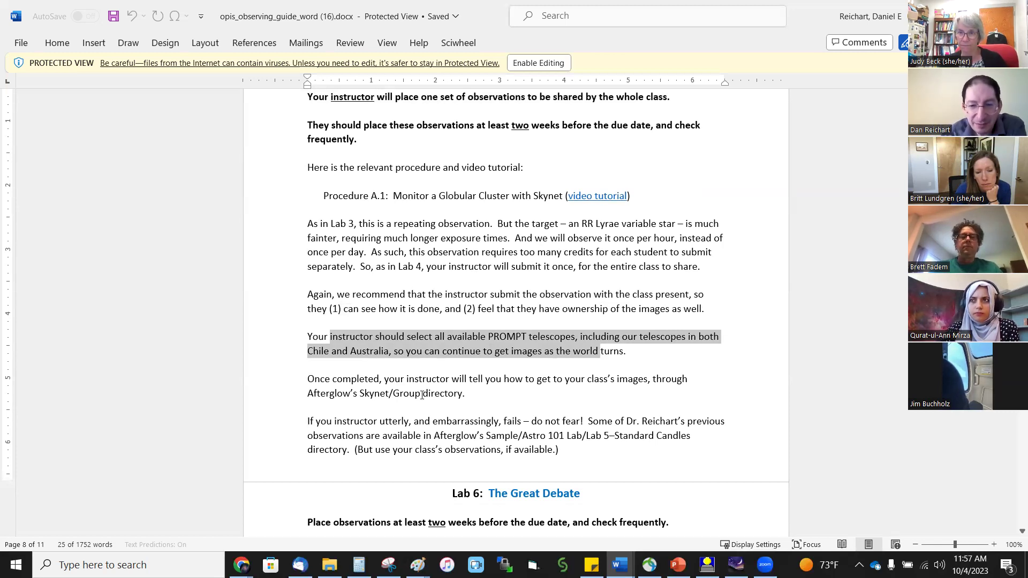
drag(371, 379, 419, 398)
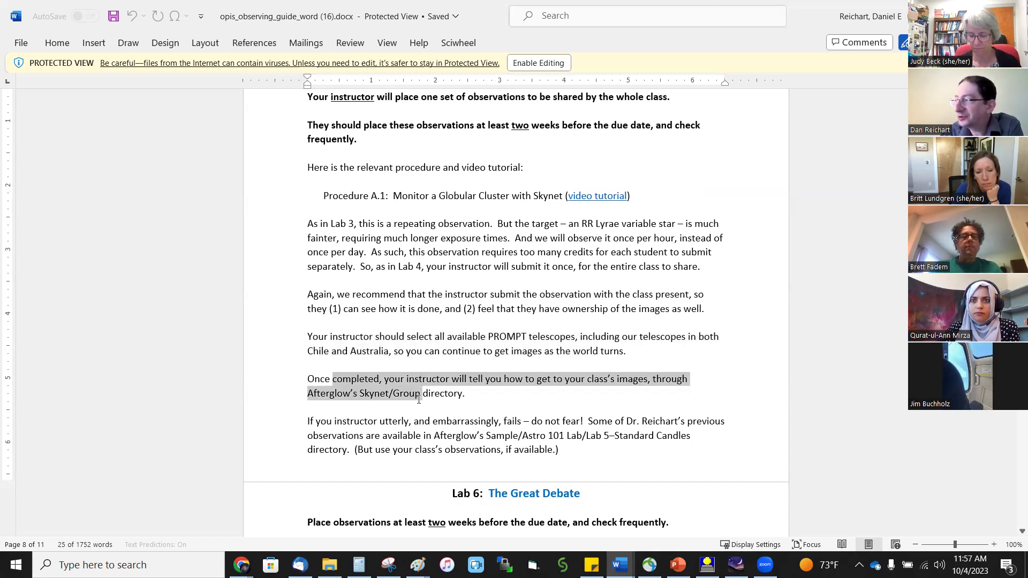
drag(419, 399, 415, 394)
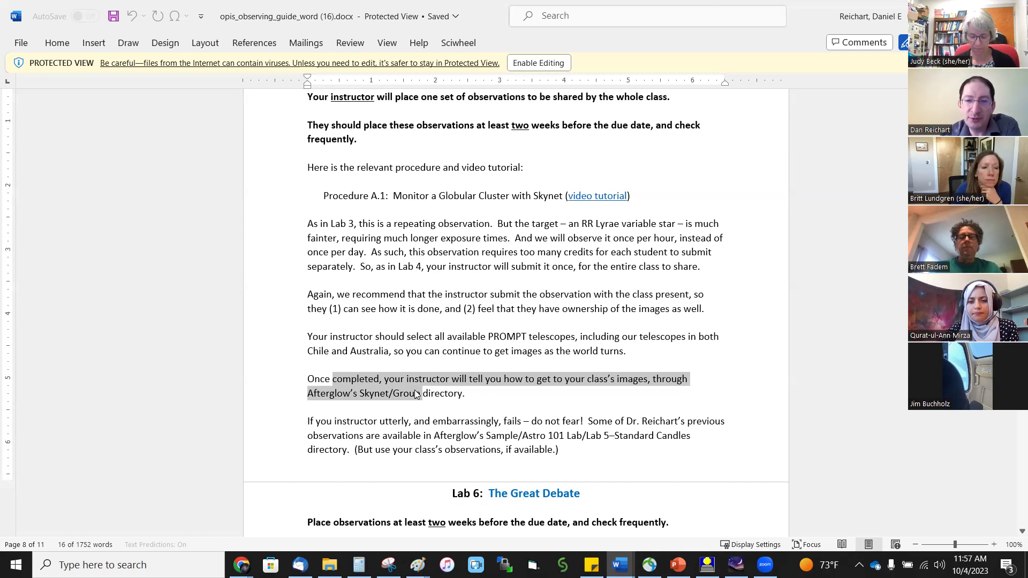
Highlight the final Lab 5 paragraph about the fallback sample observations, ending on its opening "do not fear!" sentence.
drag(307, 421, 687, 420)
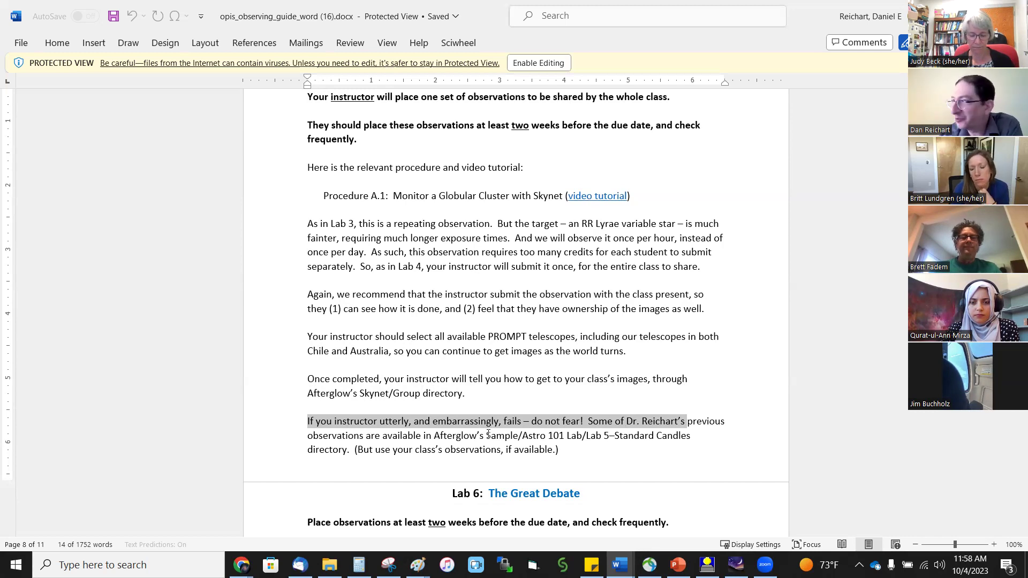
click(465, 423)
drag(482, 426, 550, 447)
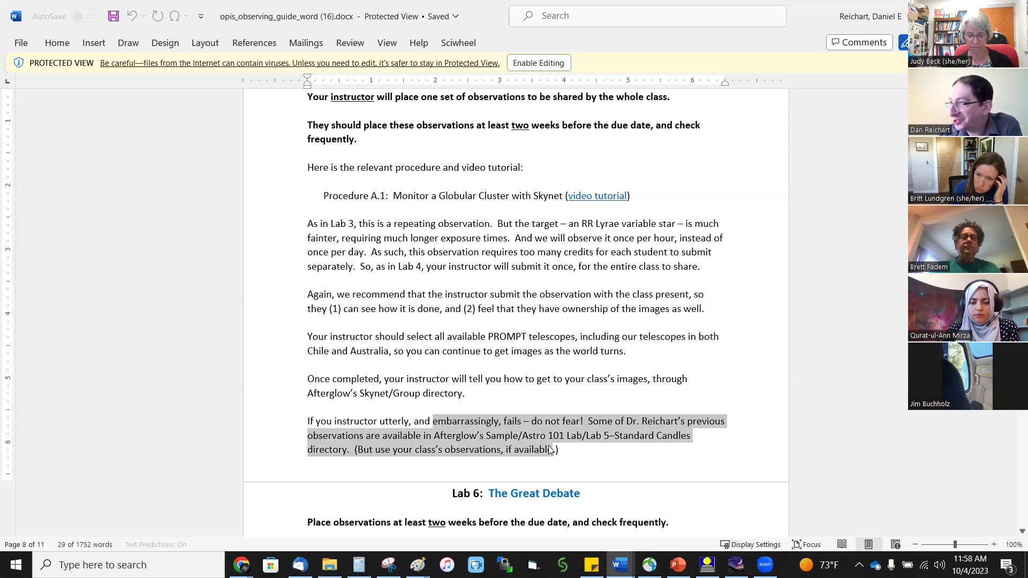
click(561, 425)
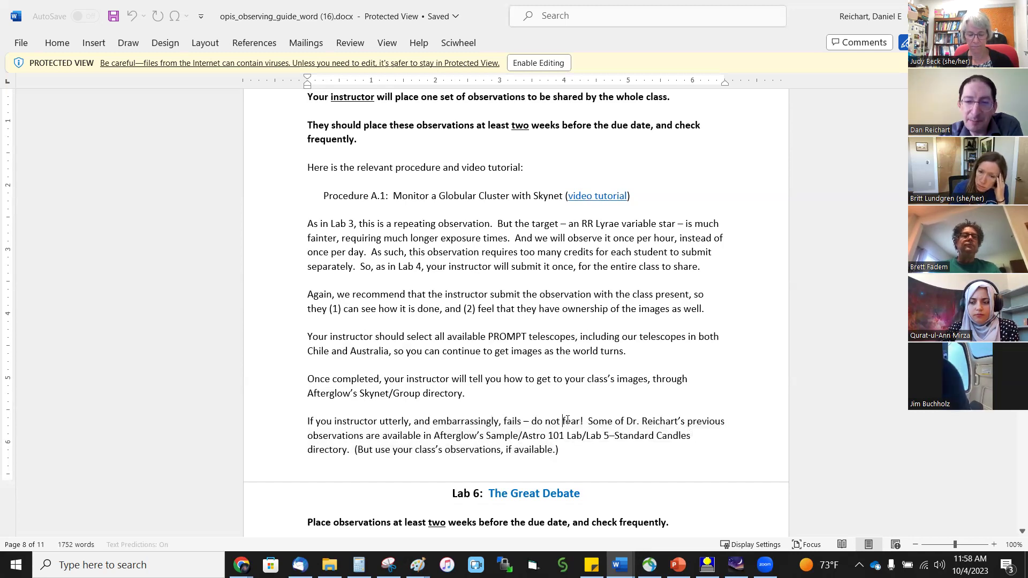
drag(313, 421, 588, 423)
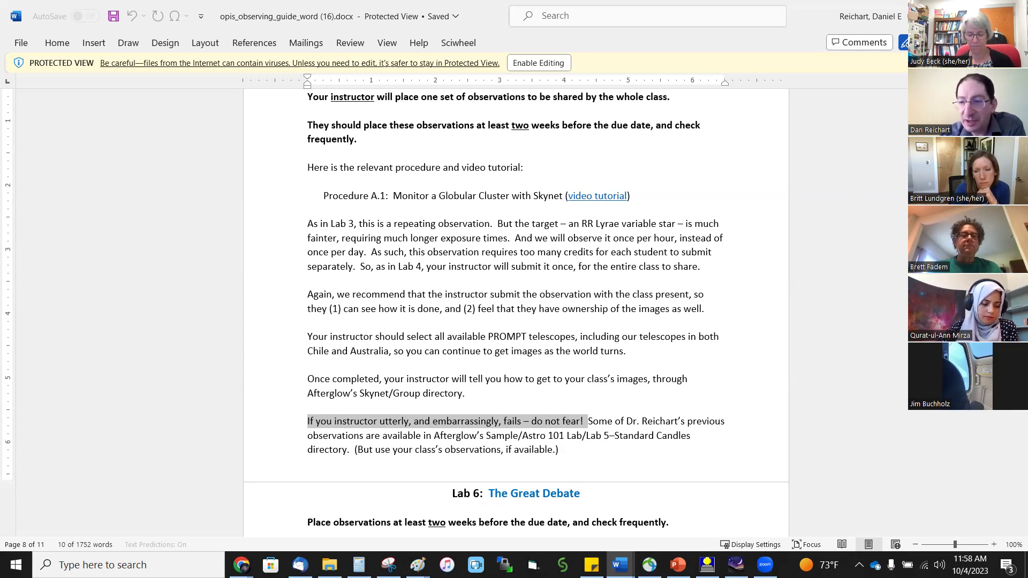
Switch to WebAssign in Chrome, open the section 414 Lab 5 preview in a maximized window, and expand Procedure A.1, Observe a Globular Cluster.
key(alt+Tab)
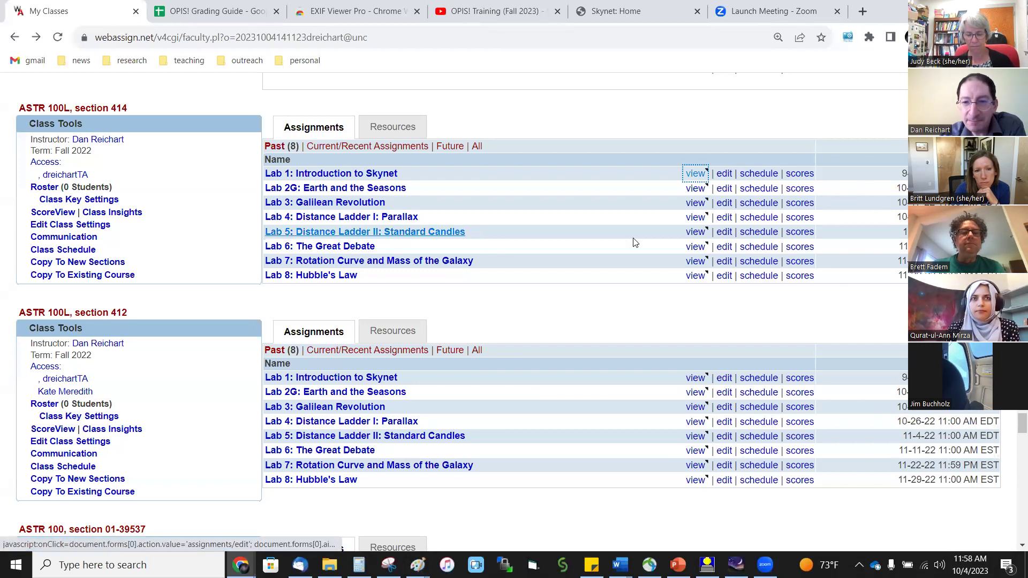
click(695, 232)
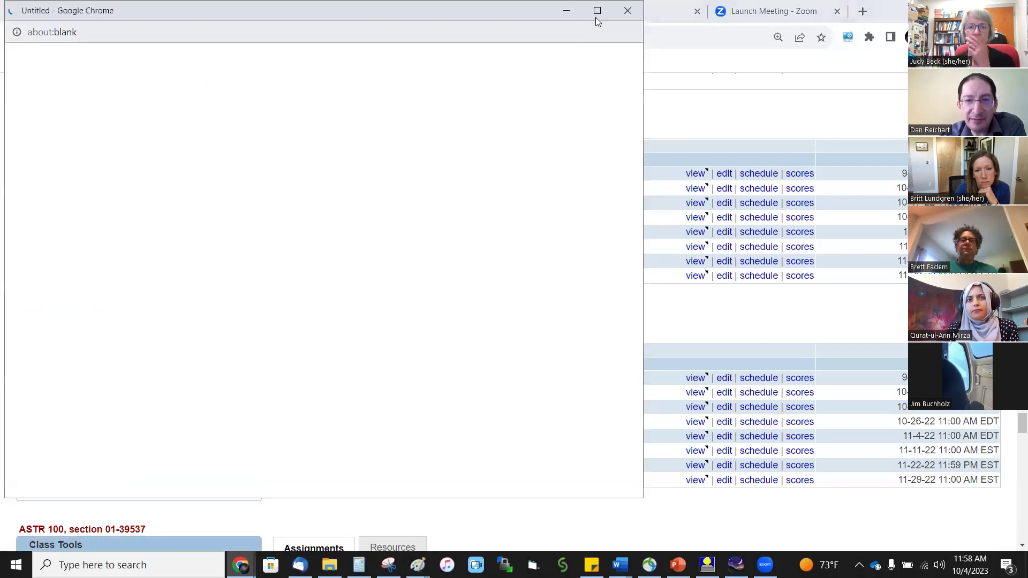
click(597, 11)
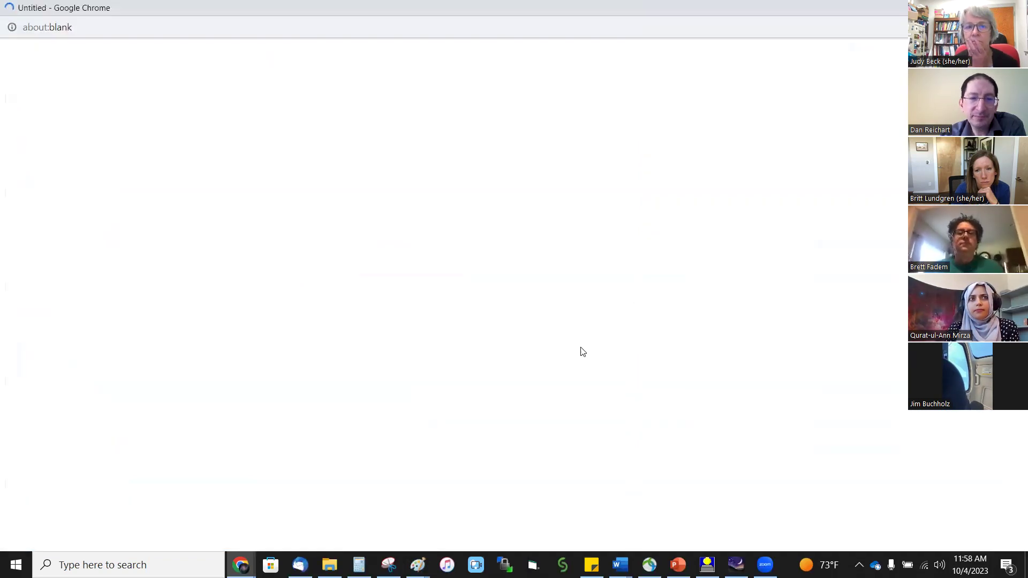
scroll(583, 352, down, 6)
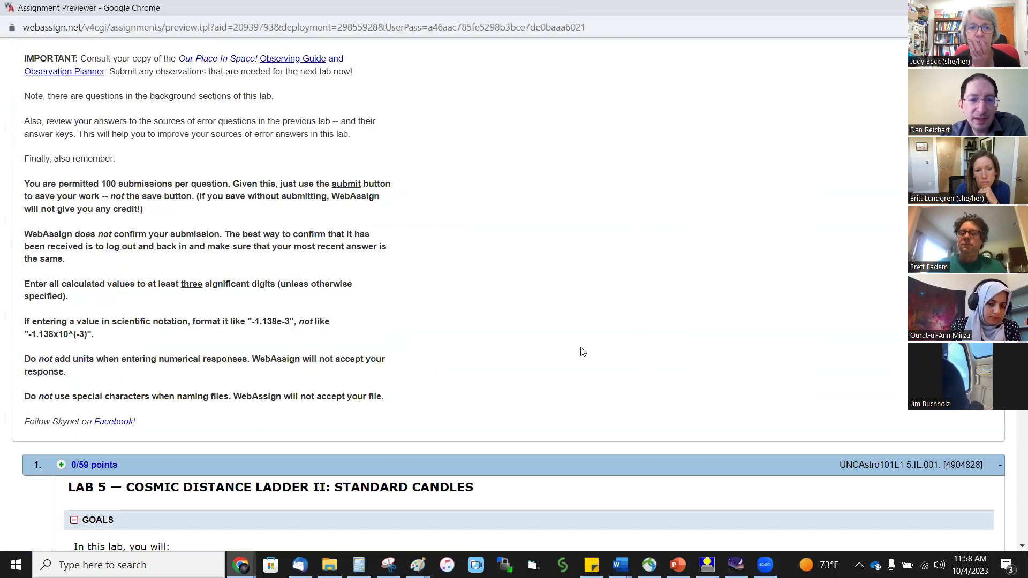
scroll(583, 352, down, 7)
click(424, 338)
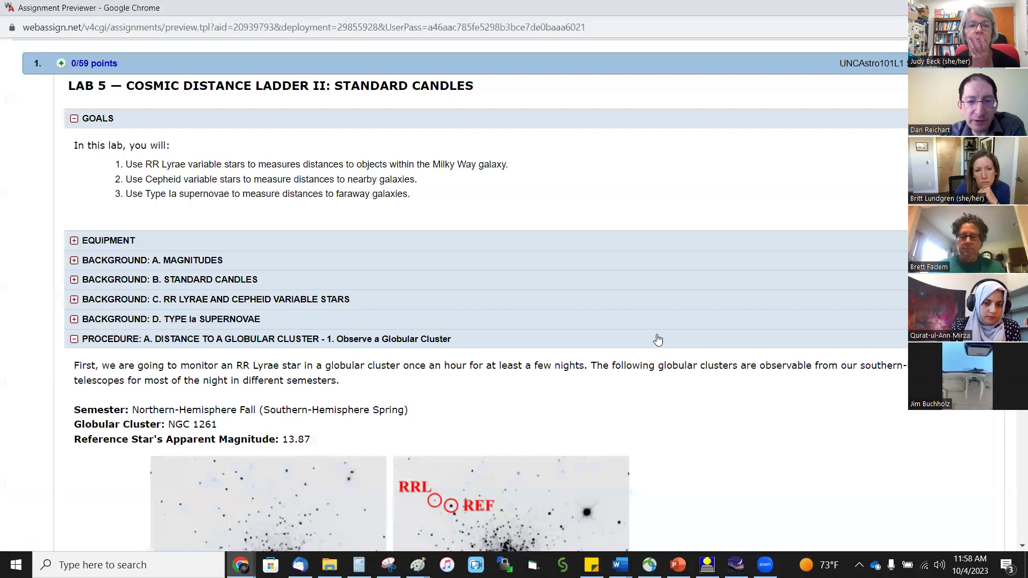
Review the globular cluster finder charts and the observing instructions in Procedure A.1, and close the Lab 5 preview.
scroll(658, 340, down, 6)
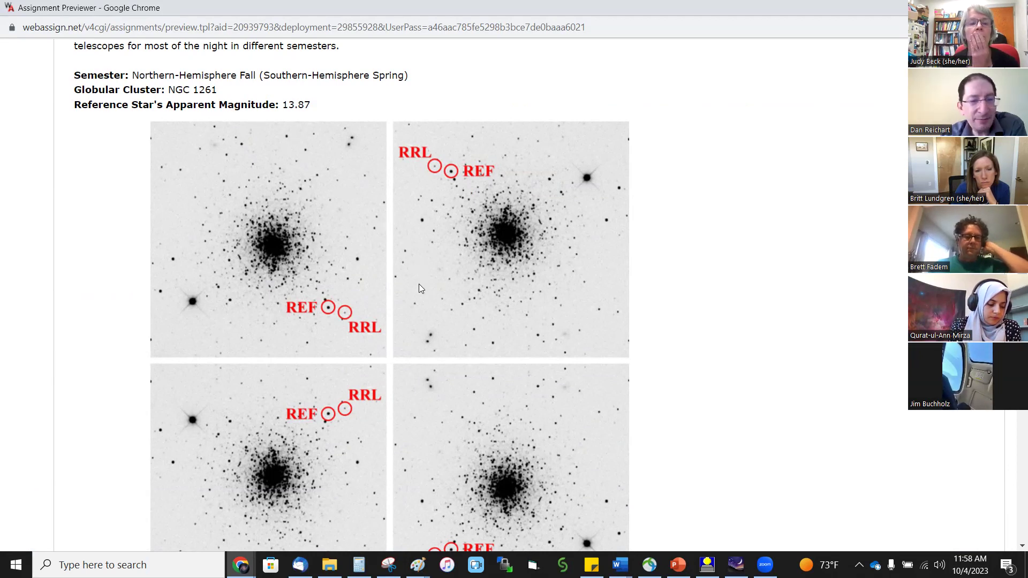
scroll(418, 289, down, 9)
scroll(419, 291, up, 7)
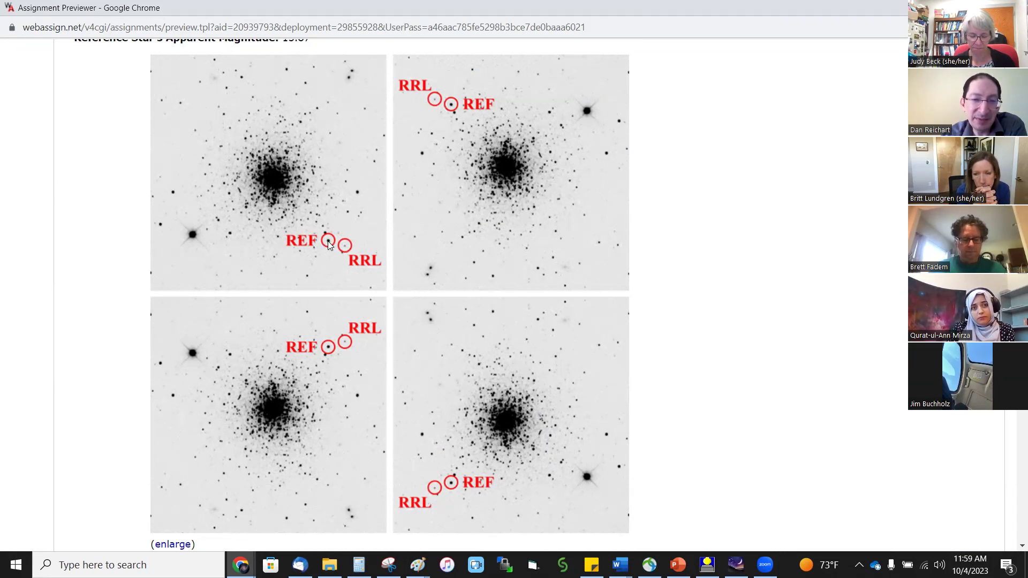
scroll(327, 241, down, 1)
scroll(327, 241, up, 2)
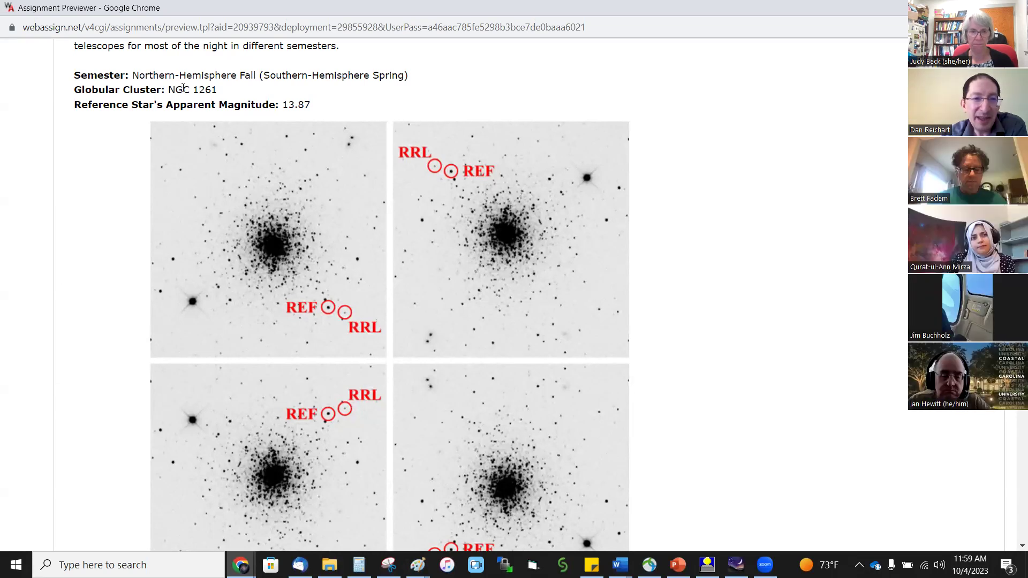
scroll(323, 294, up, 5)
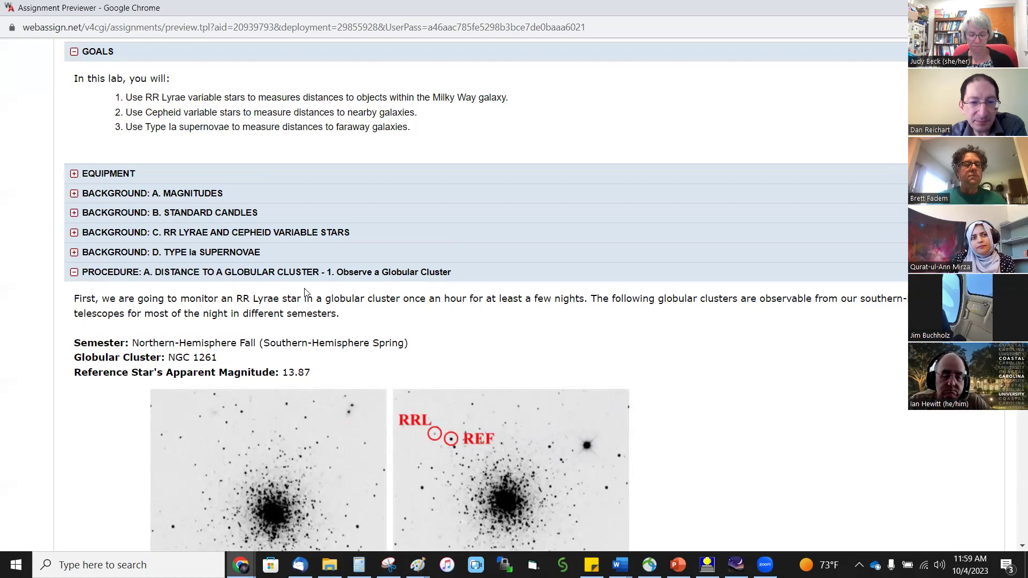
scroll(321, 300, down, 20)
scroll(316, 301, up, 2)
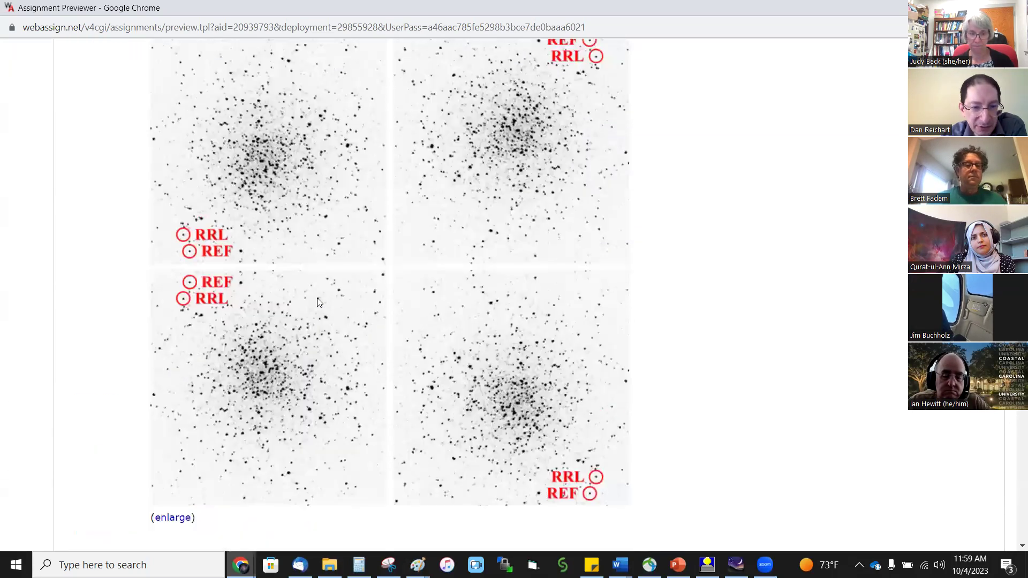
scroll(316, 299, down, 13)
scroll(316, 298, down, 5)
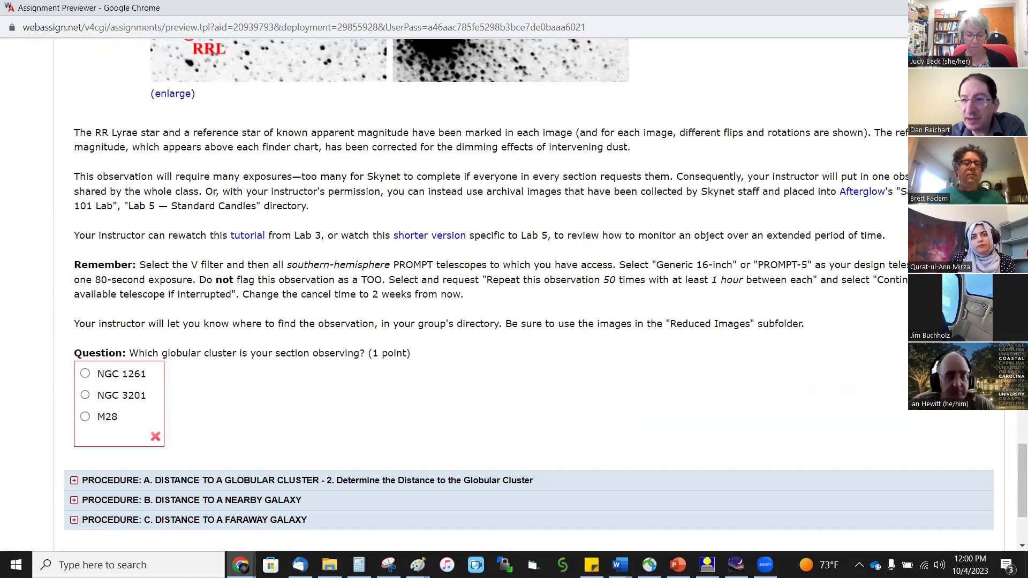
key(ctrl+w)
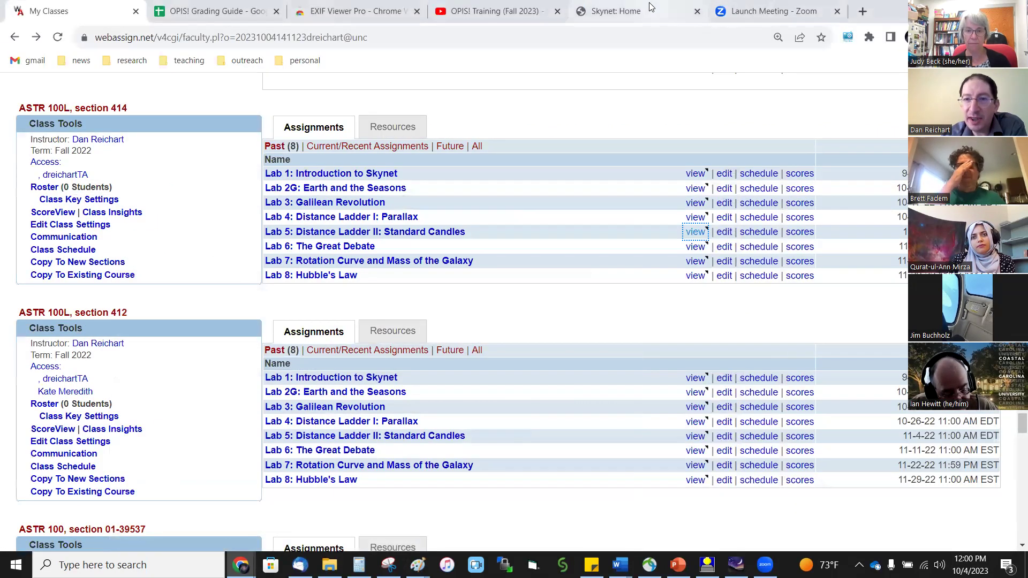
Go to the Skynet site's Optical Observing page and start adding a new observation.
click(632, 11)
mouse_move(513, 170)
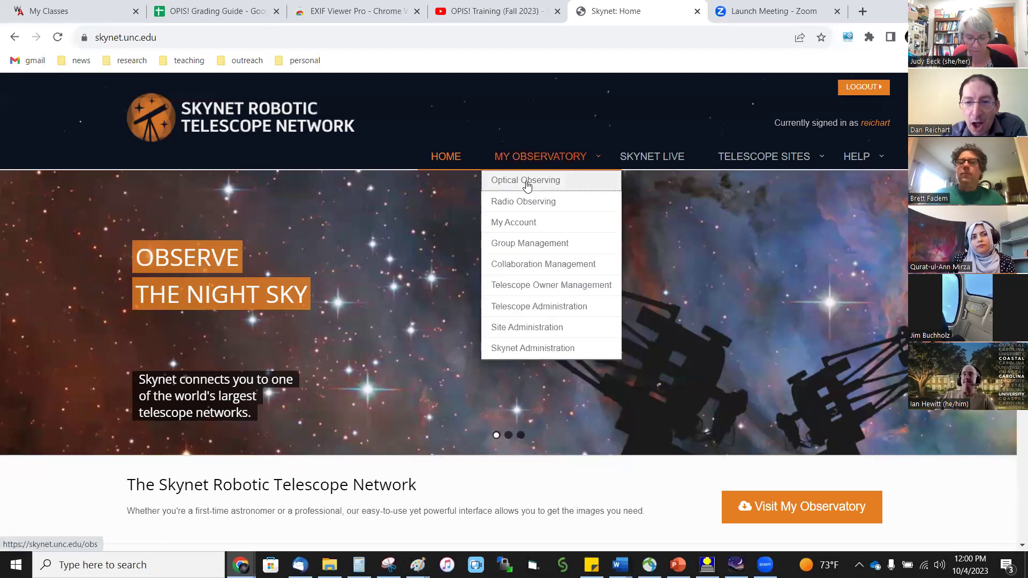
click(547, 180)
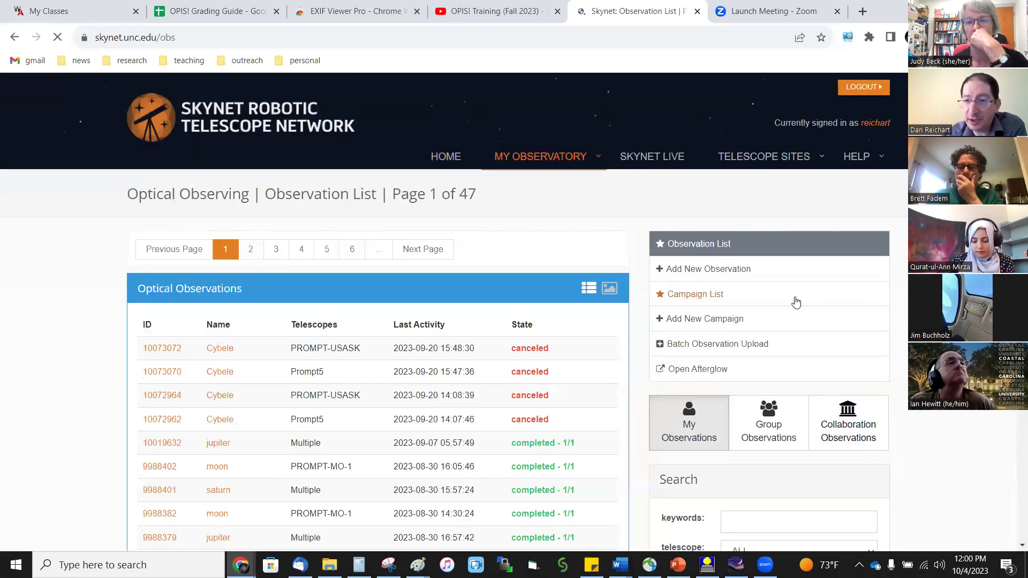
click(687, 273)
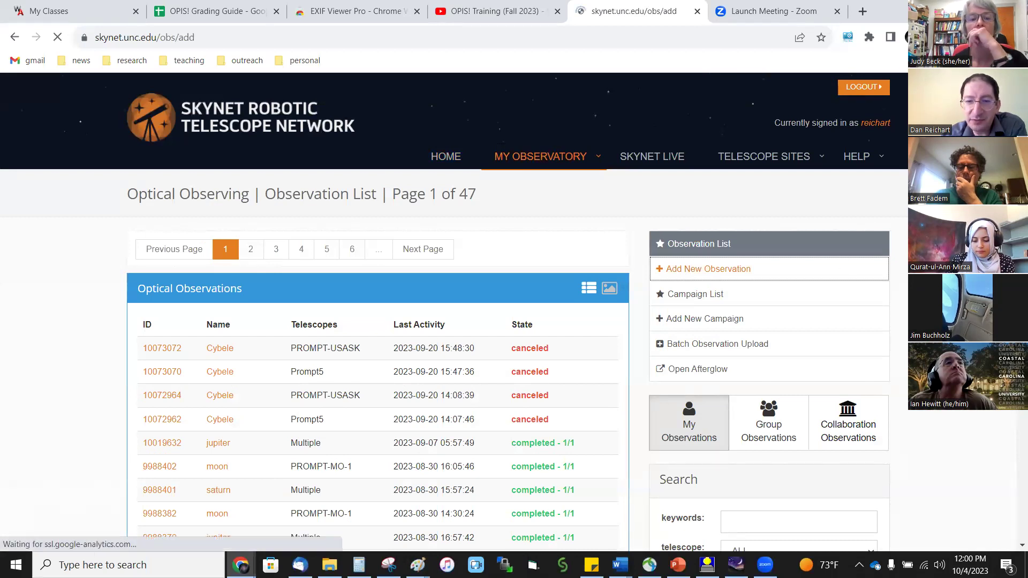
Look up the target ngc 1261 for the new observation.
click(783, 458)
text(ngc 1261)
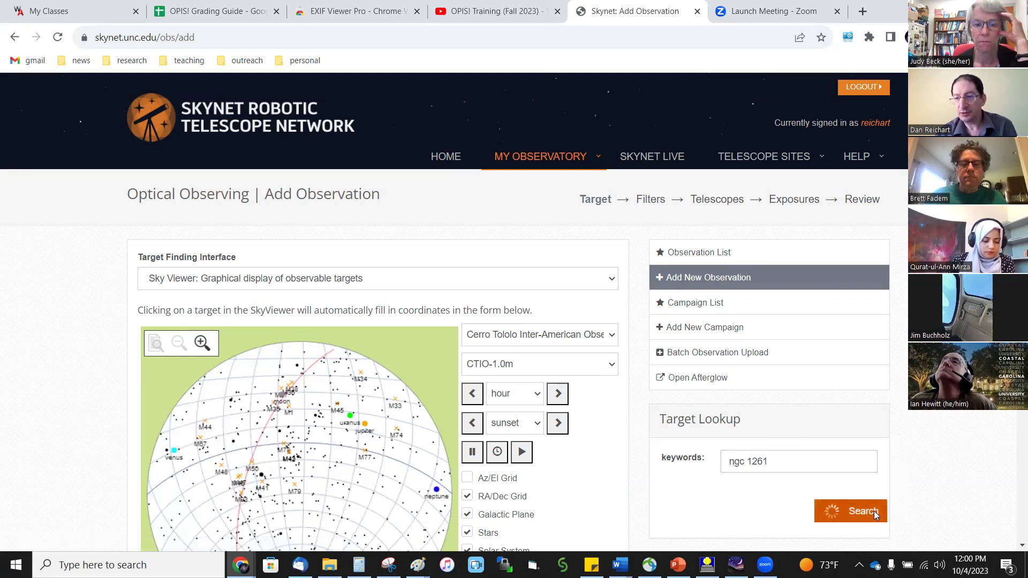
click(873, 511)
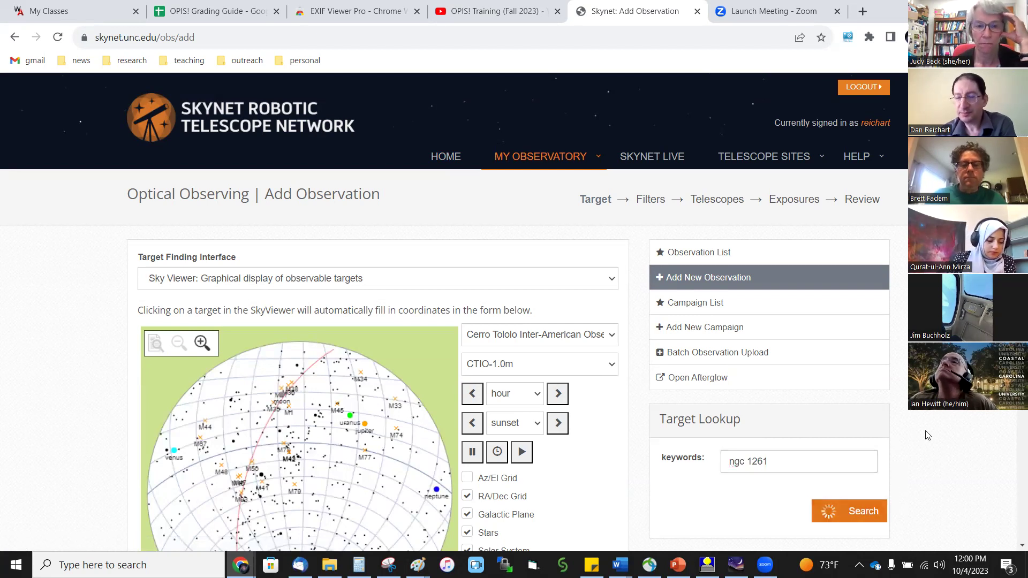
Set the observation's Max Sun Elevation to -12 and Min Visible Hours to 0.5.
scroll(856, 364, down, 5)
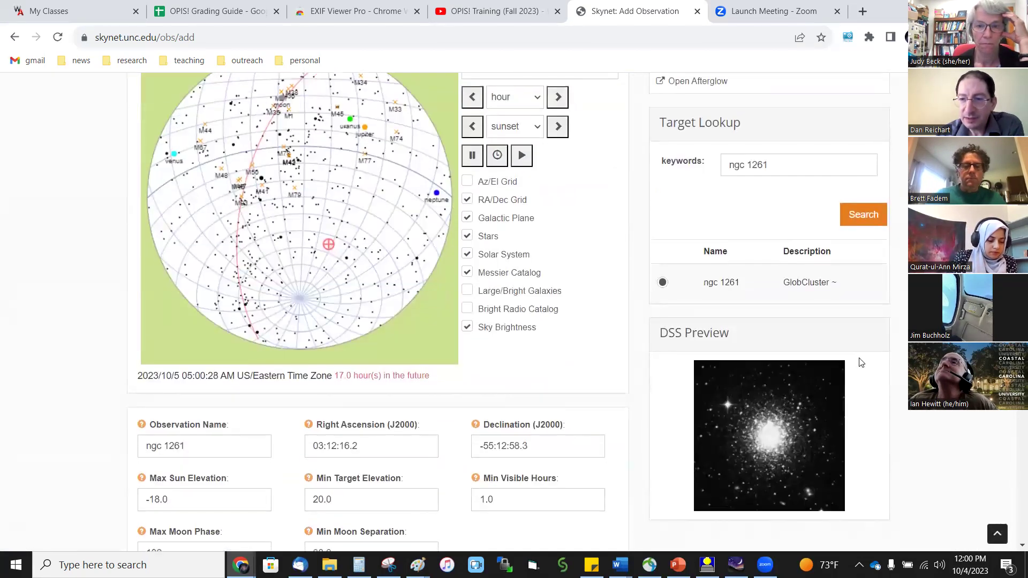
scroll(364, 400, down, 2)
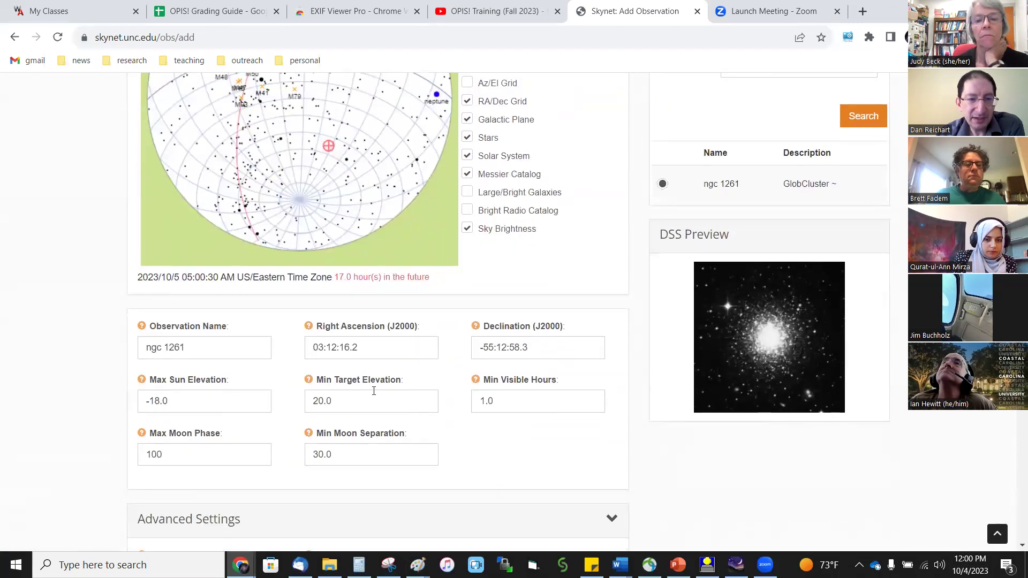
triple_click(133, 403)
text(-12)
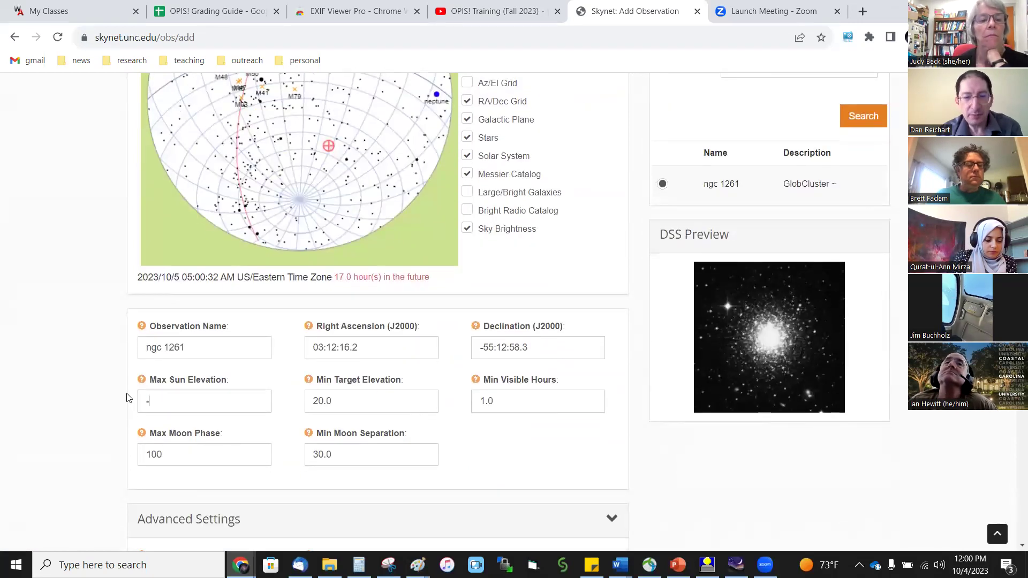
triple_click(523, 405)
text(0.5)
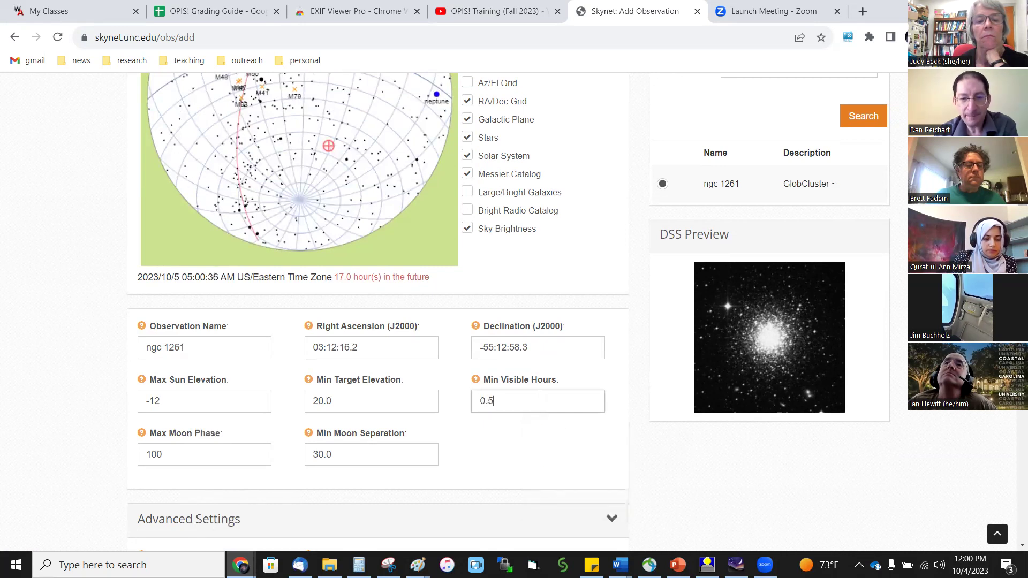
click(583, 447)
Collapse the Advanced Settings, check the target visibility graph, and save the target to continue to choosing filters.
scroll(518, 442, down, 5)
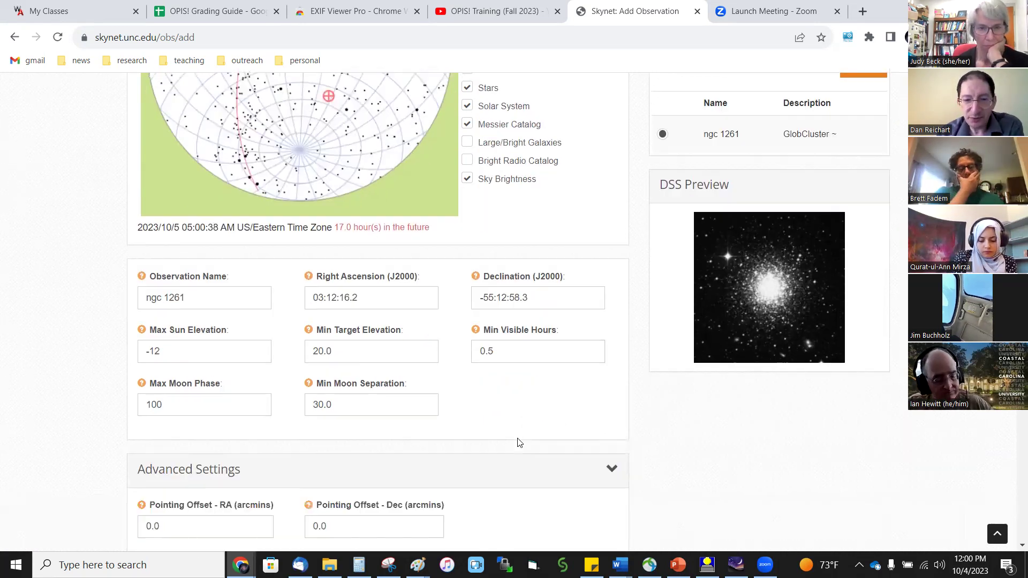
scroll(517, 438, down, 2)
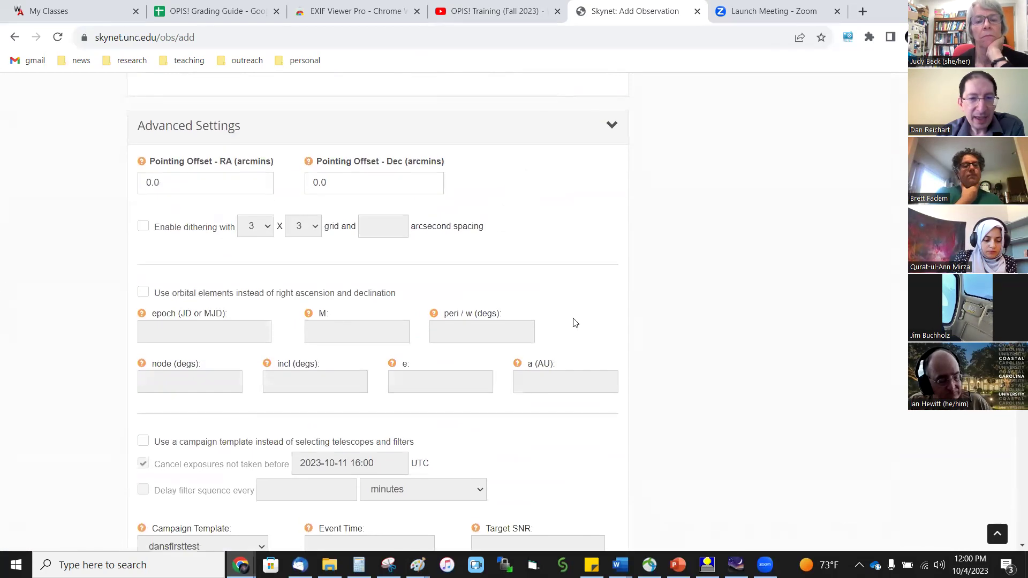
click(612, 126)
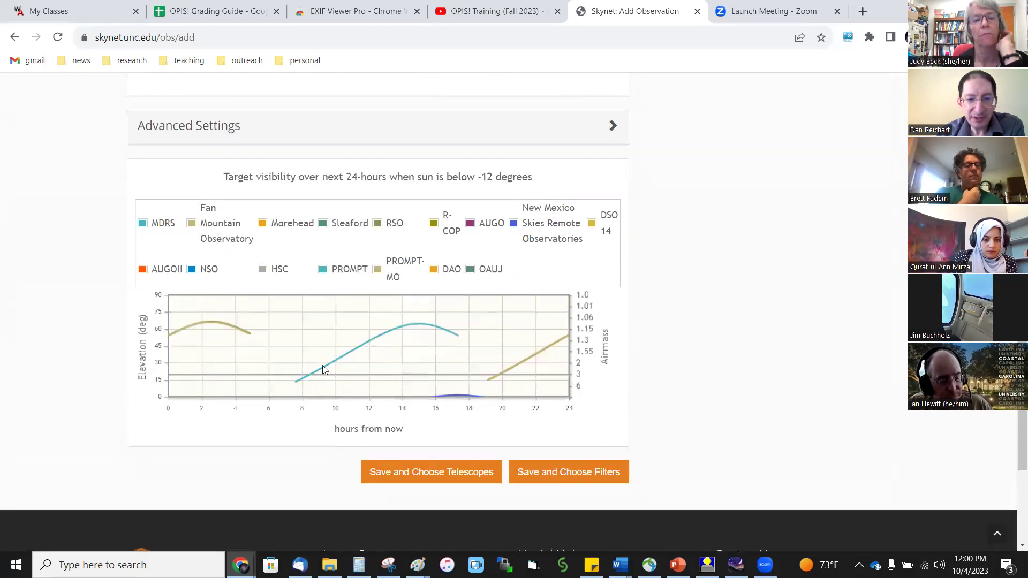
click(571, 479)
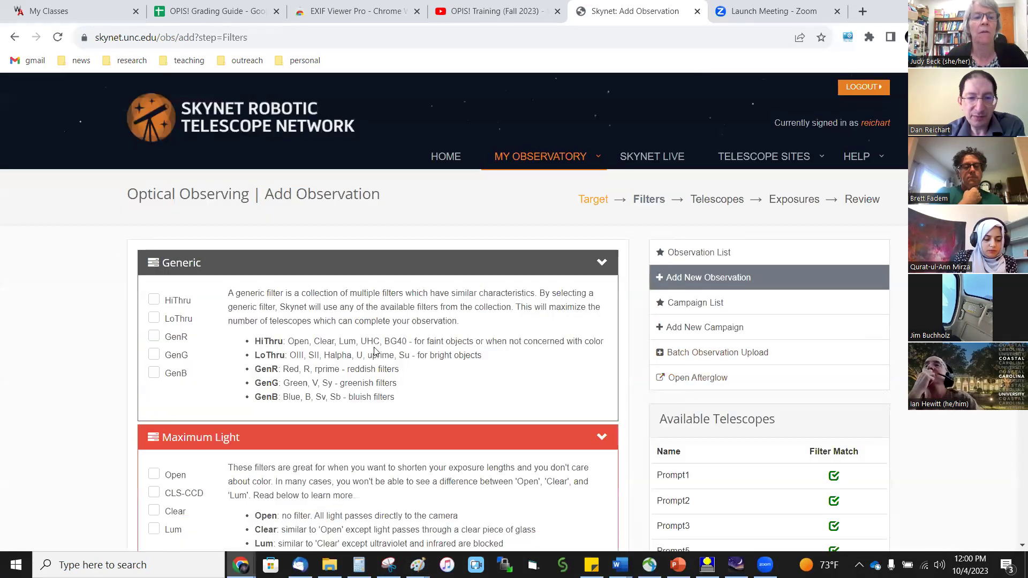
Select the Johnson/Cousins V filter and check which available telescopes match it.
scroll(375, 351, down, 4)
scroll(375, 351, down, 5)
click(154, 301)
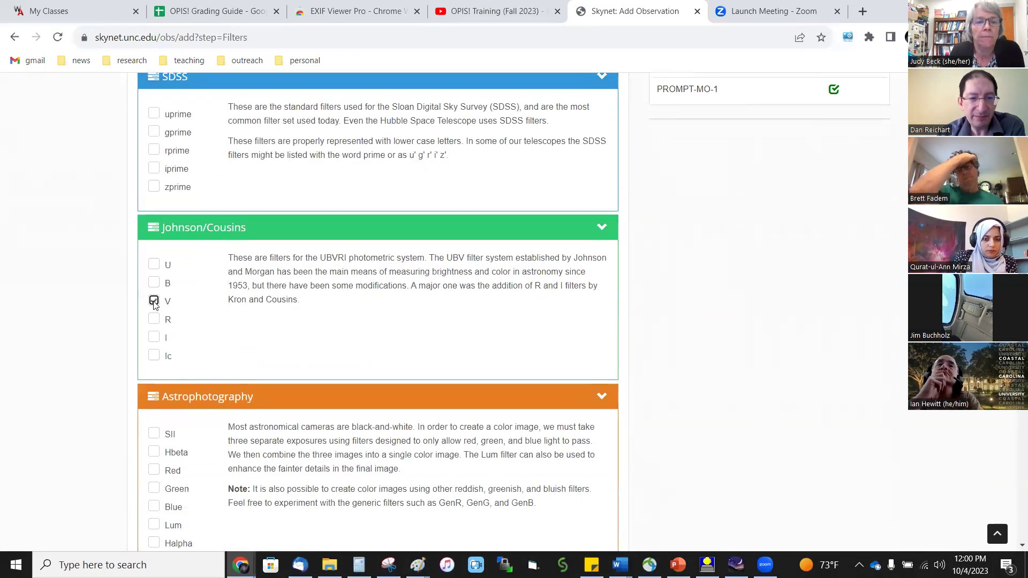
scroll(843, 262, down, 5)
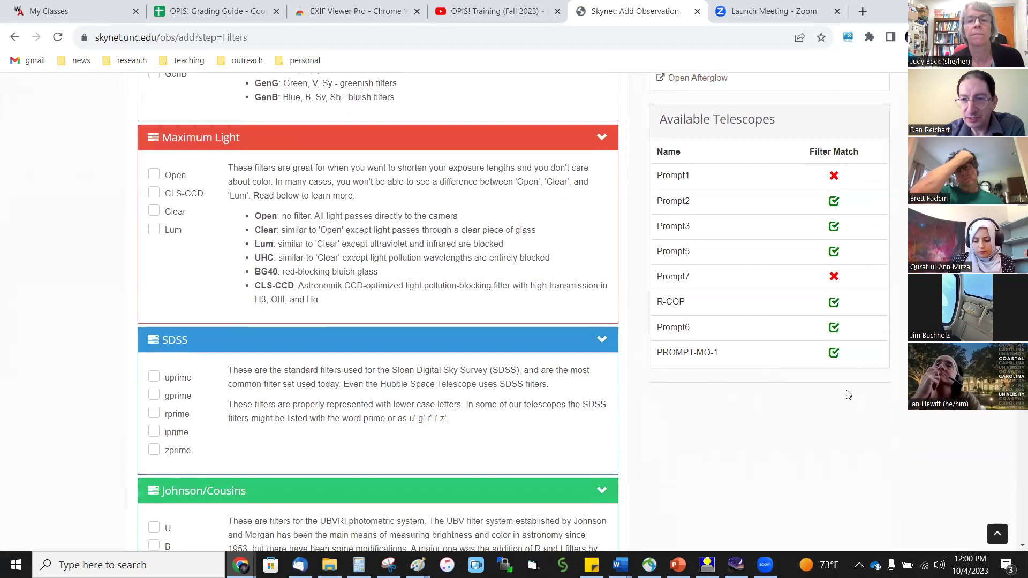
Save the filter choice and select the telescopes Prompt2, Prompt3, Prompt5, Prompt6 and PROMPT-MO-1 for the observation.
scroll(570, 328, down, 12)
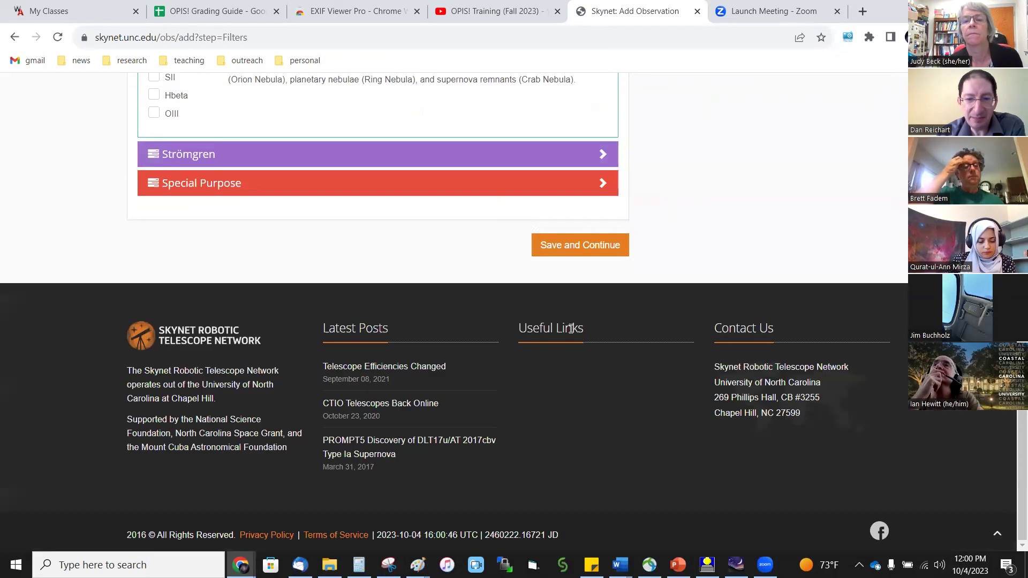
click(593, 250)
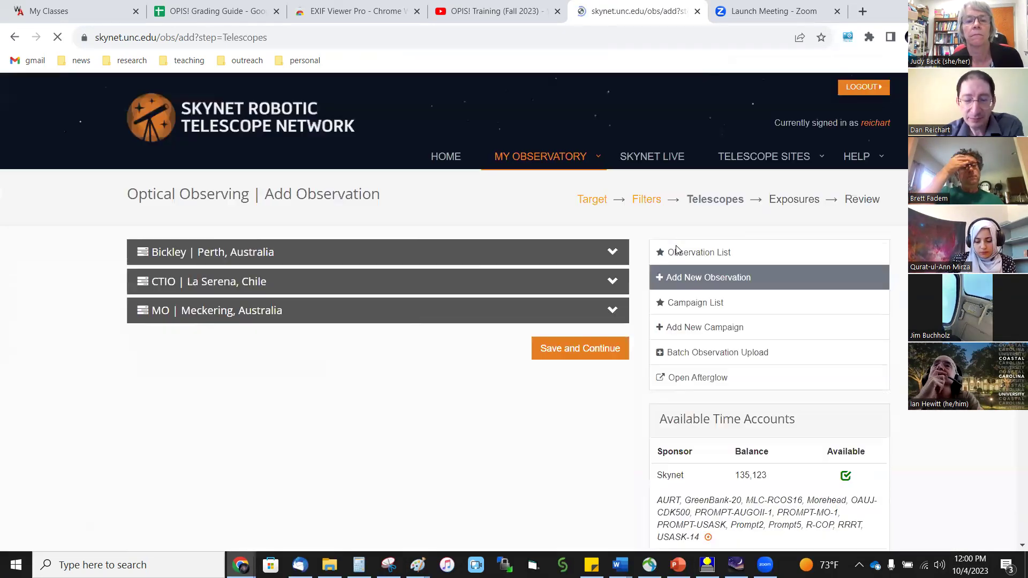
scroll(573, 291, down, 3)
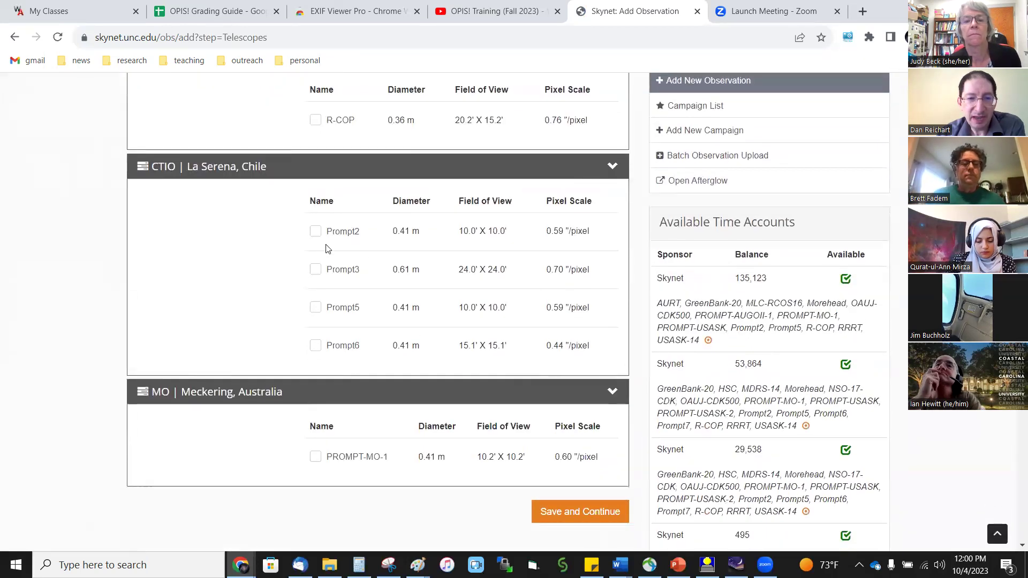
click(316, 233)
click(315, 270)
click(315, 307)
click(316, 346)
click(315, 456)
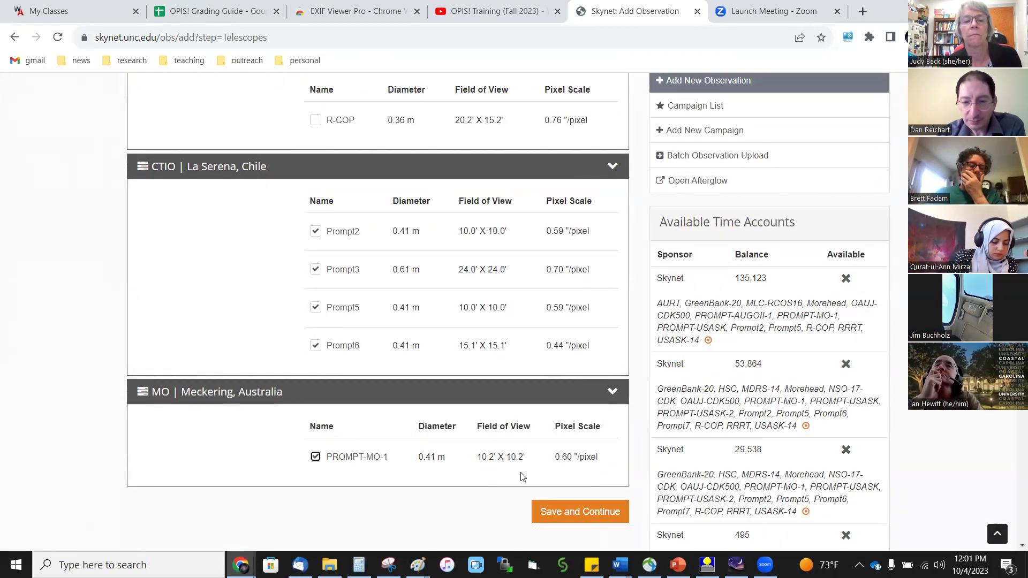
Save the telescope selection and choose Generic 16-inch | back-illuminated CCD as the exposure efficiency.
scroll(342, 216, down, 2)
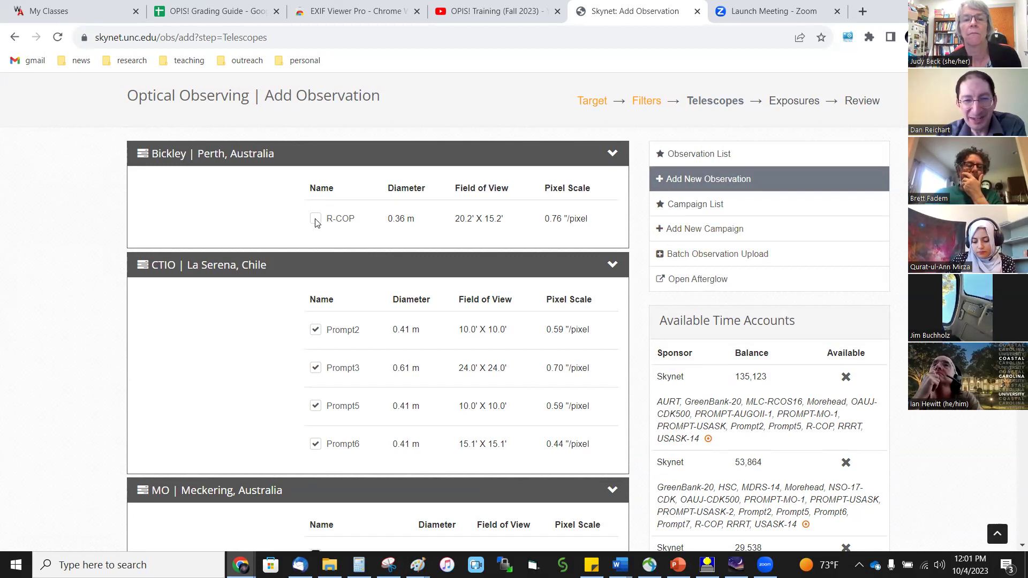
scroll(368, 325, down, 1)
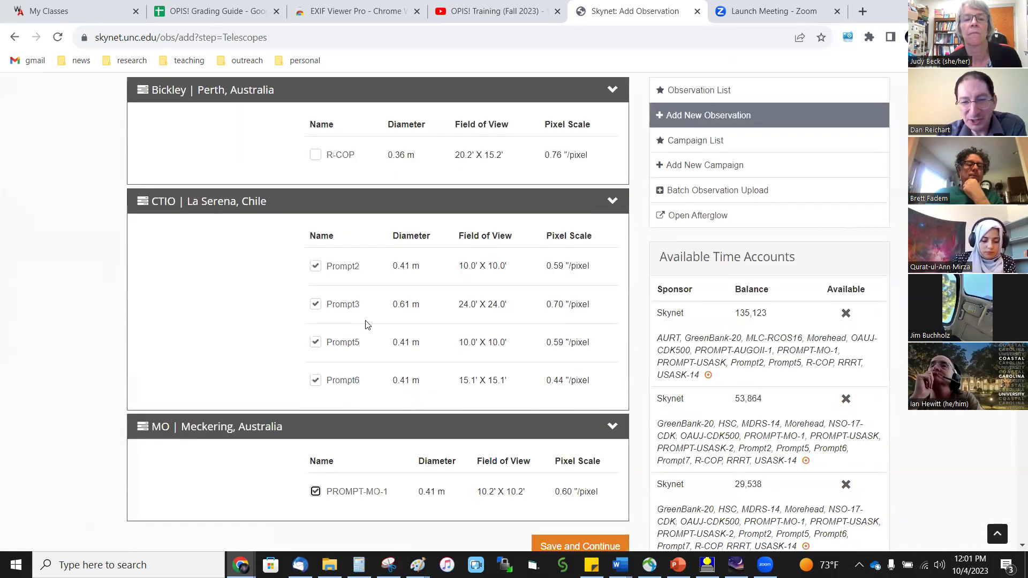
scroll(367, 325, down, 2)
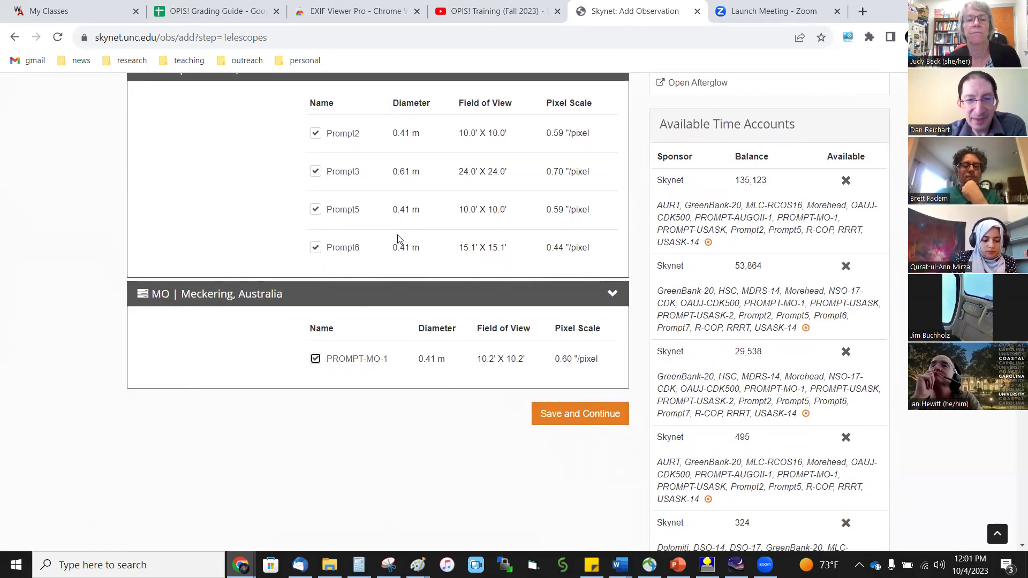
click(620, 423)
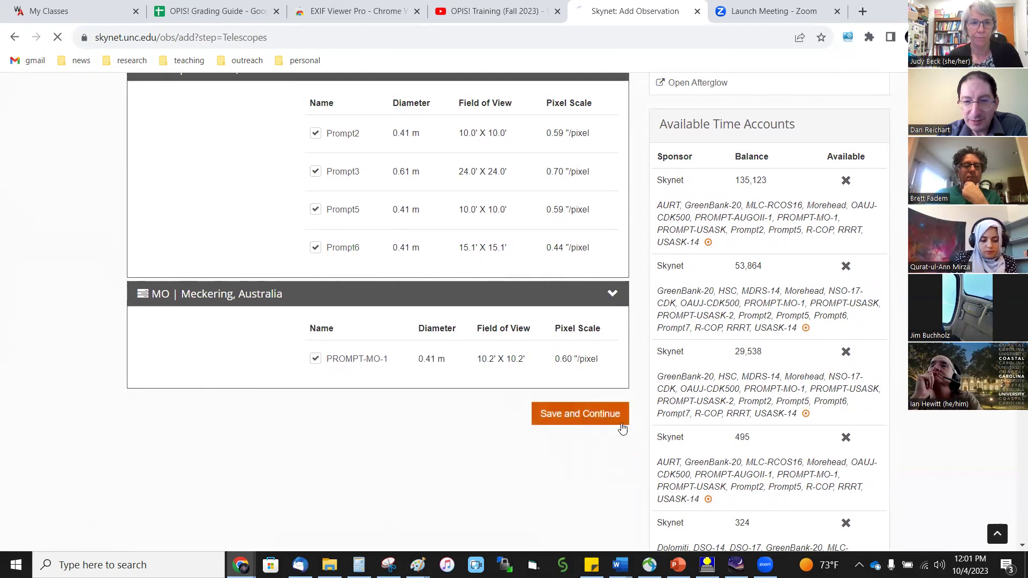
scroll(489, 417, down, 4)
click(481, 90)
click(477, 104)
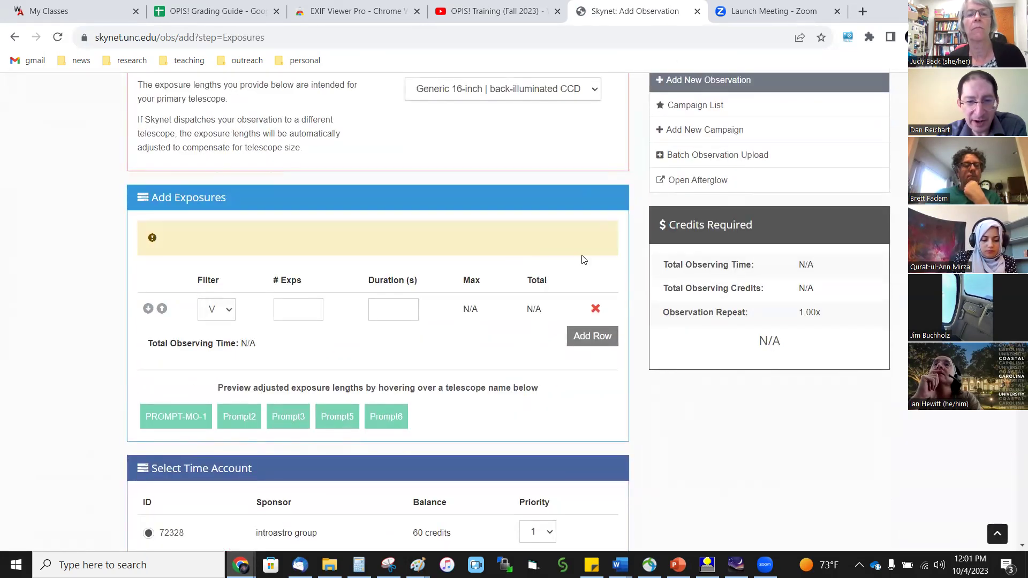
Enter 50 exposures of 80 seconds in the V filter and preview the adjusted exposure lengths for the selected telescopes.
click(296, 309)
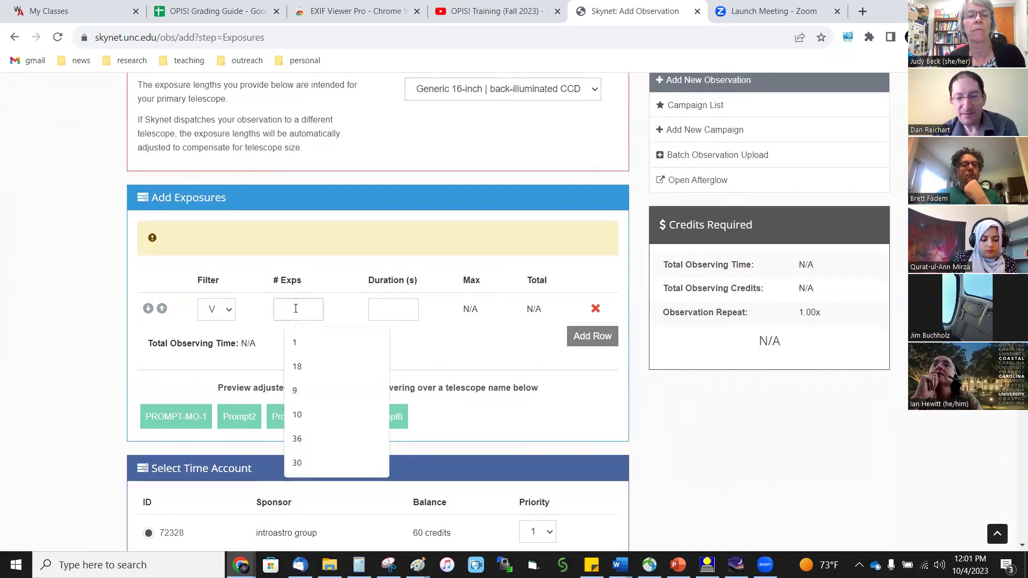
text(50)
click(395, 309)
text(8)
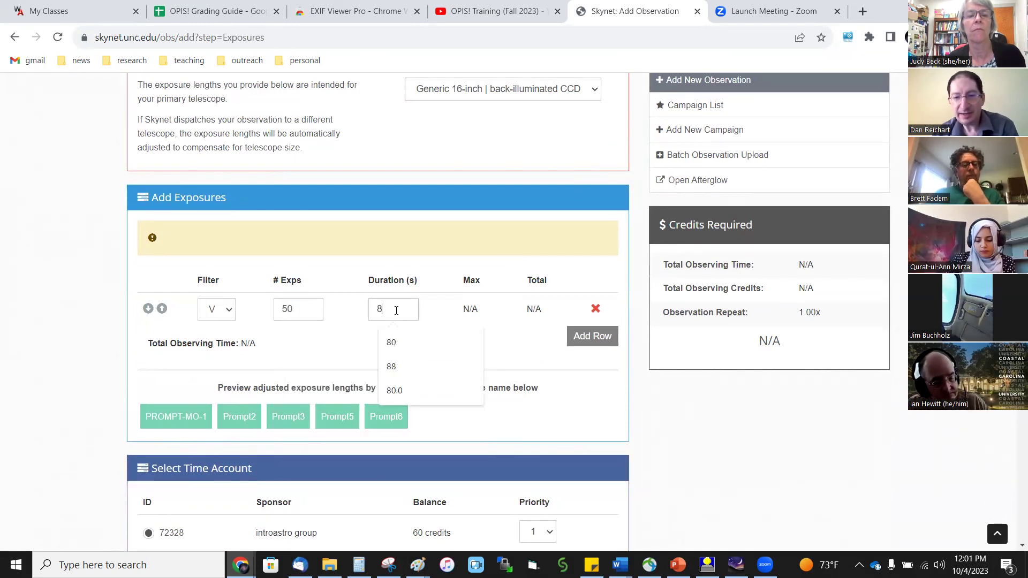
text(0)
click(495, 359)
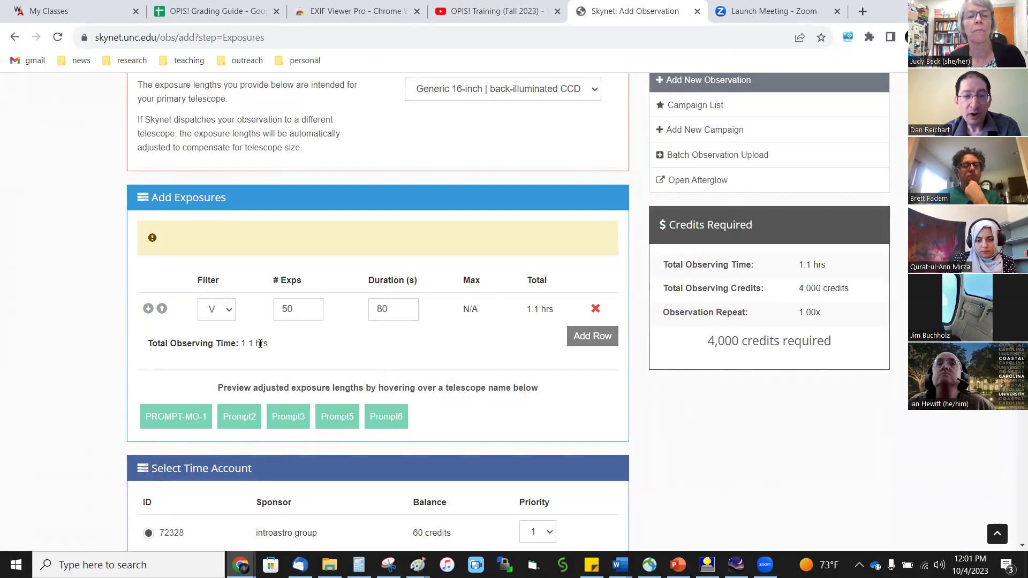
mouse_move(184, 420)
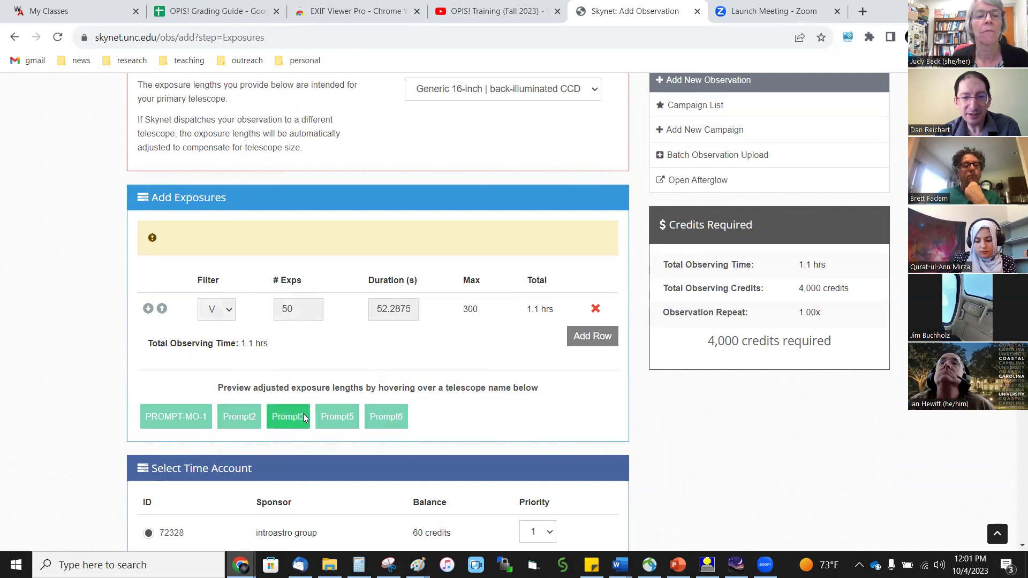
mouse_move(321, 415)
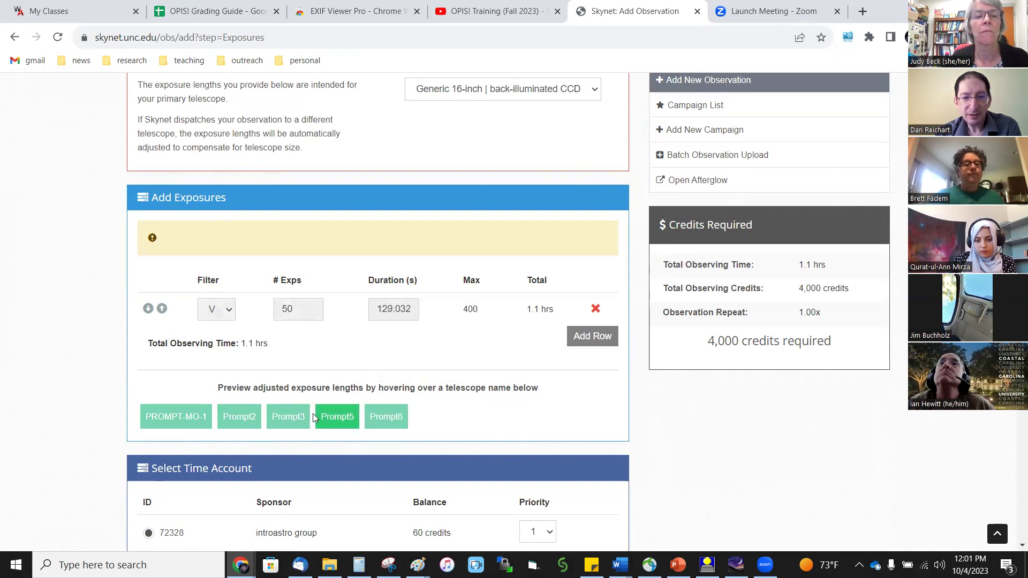
mouse_move(402, 418)
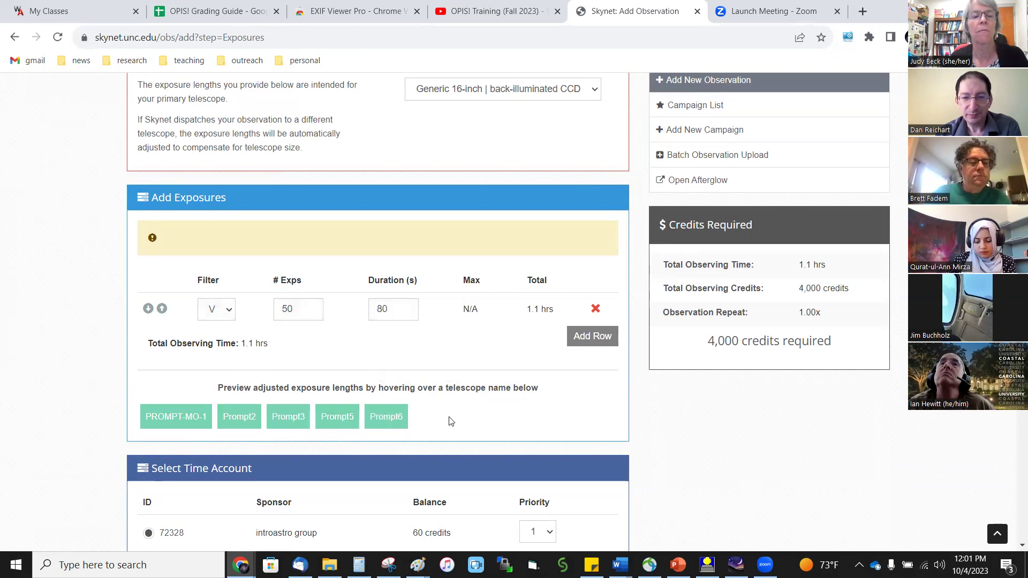
Set the observation to repeat 50 times with at least 1 hour between each, and try to save the exposure settings.
scroll(449, 420, down, 10)
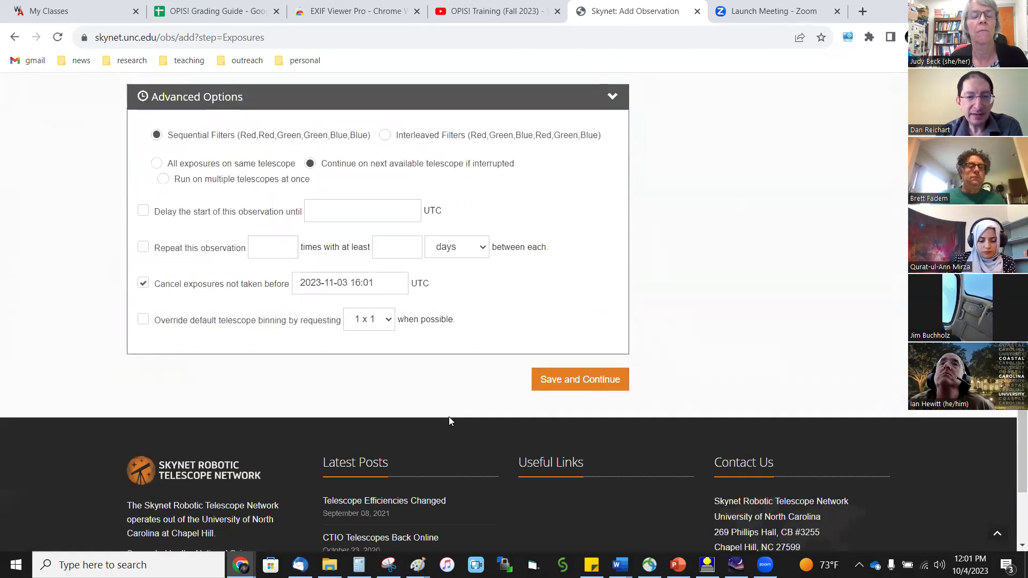
click(143, 246)
click(264, 246)
text(50)
click(379, 245)
text(1)
click(456, 245)
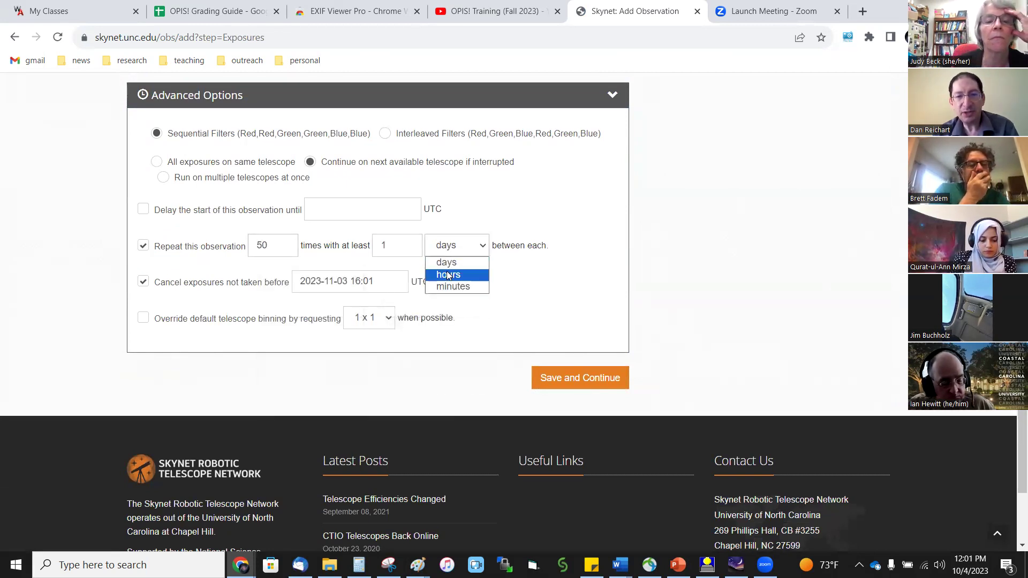
click(448, 273)
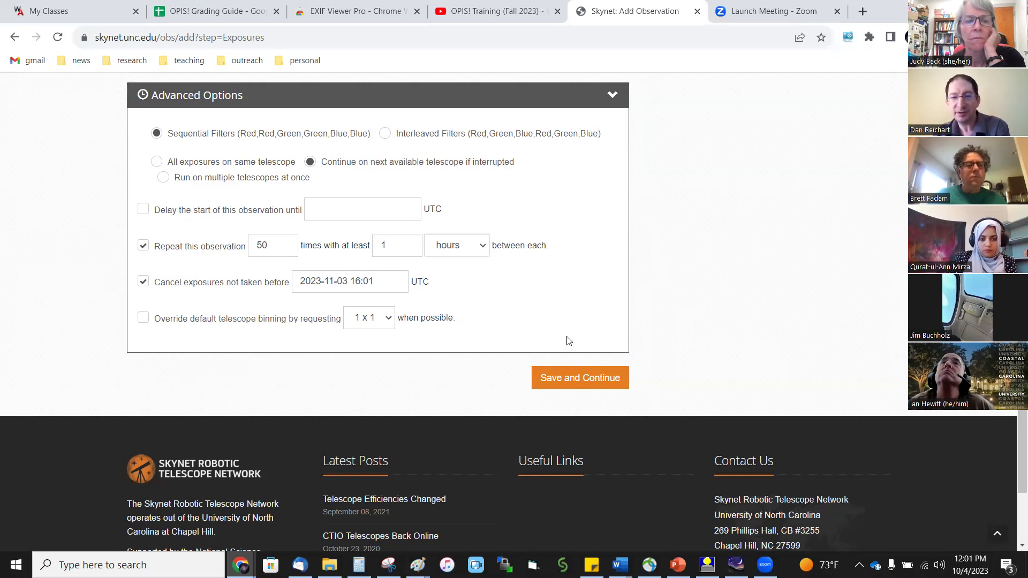
click(570, 380)
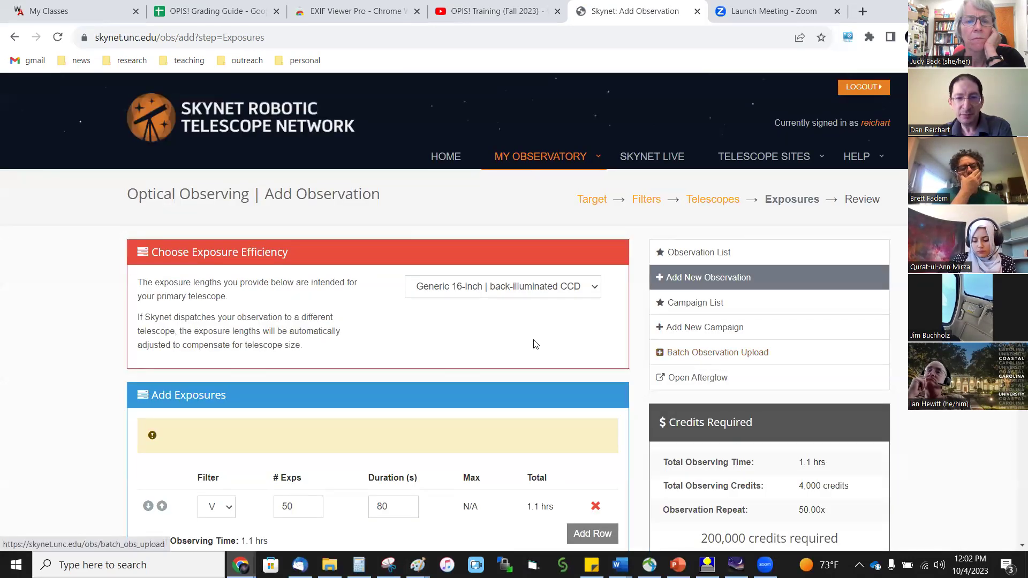
Set the number of V exposures to 1 for each repeat of the observation.
scroll(522, 340, down, 5)
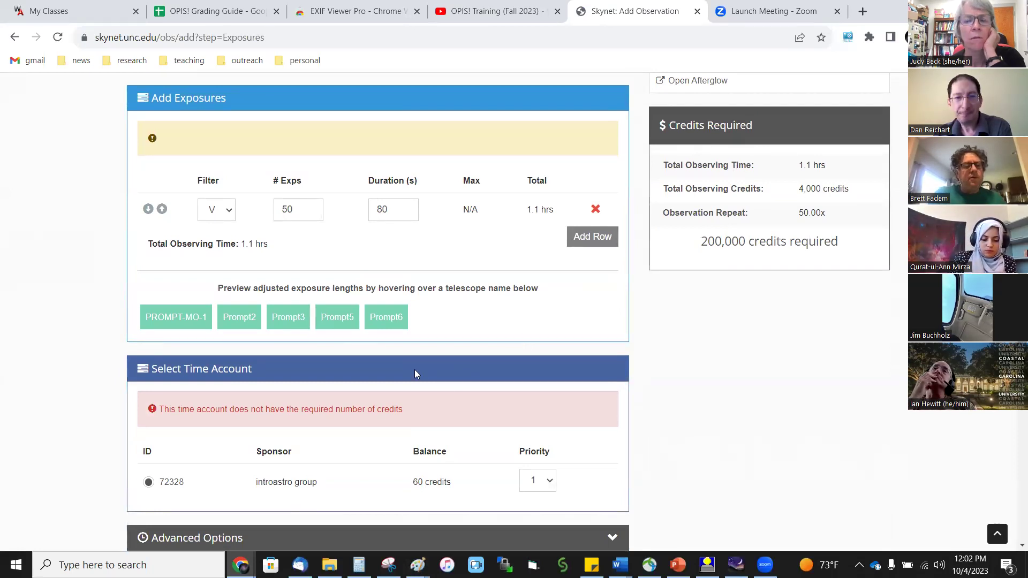
scroll(415, 370, up, 2)
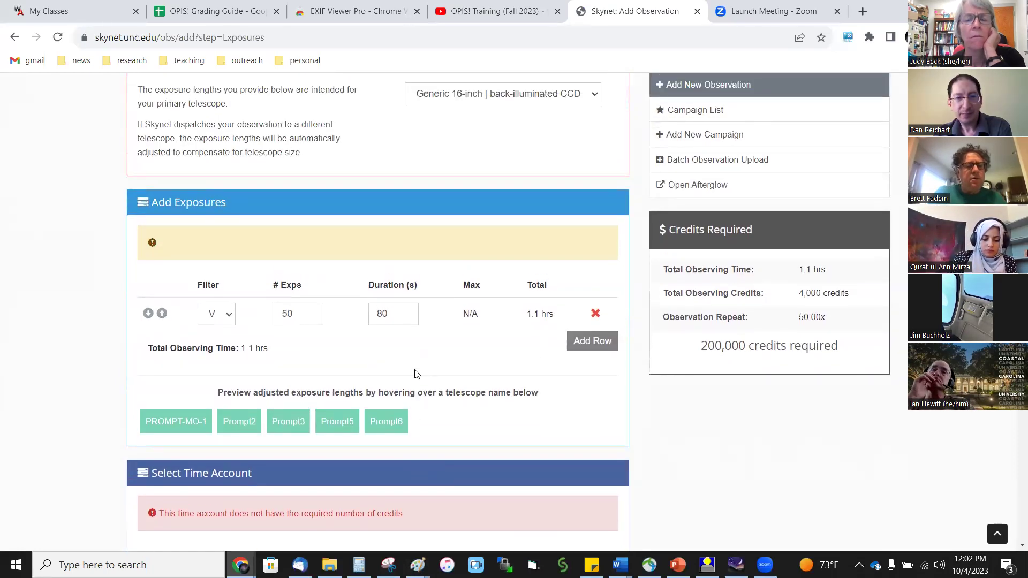
drag(306, 317, 269, 321)
text(1)
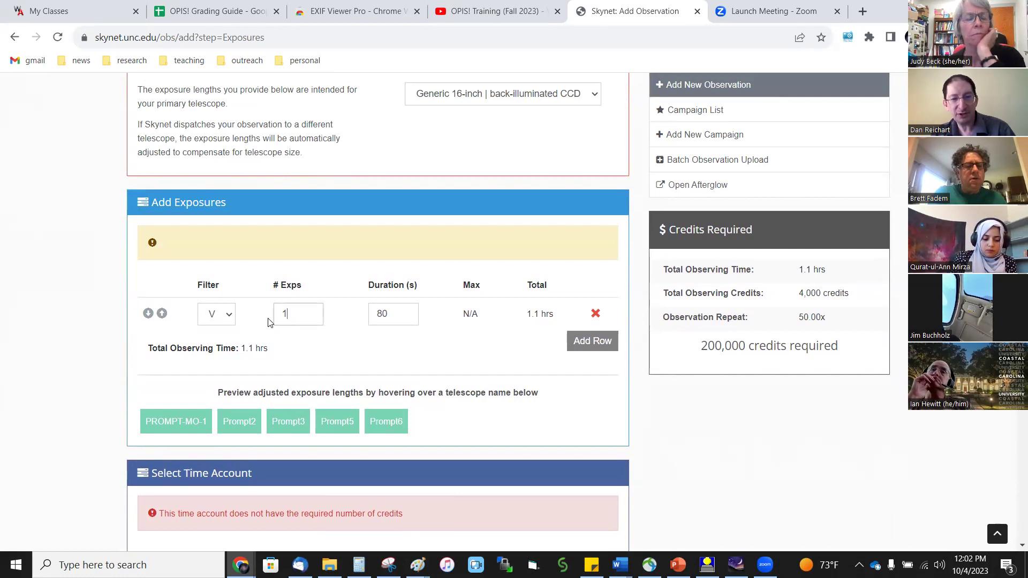
click(426, 358)
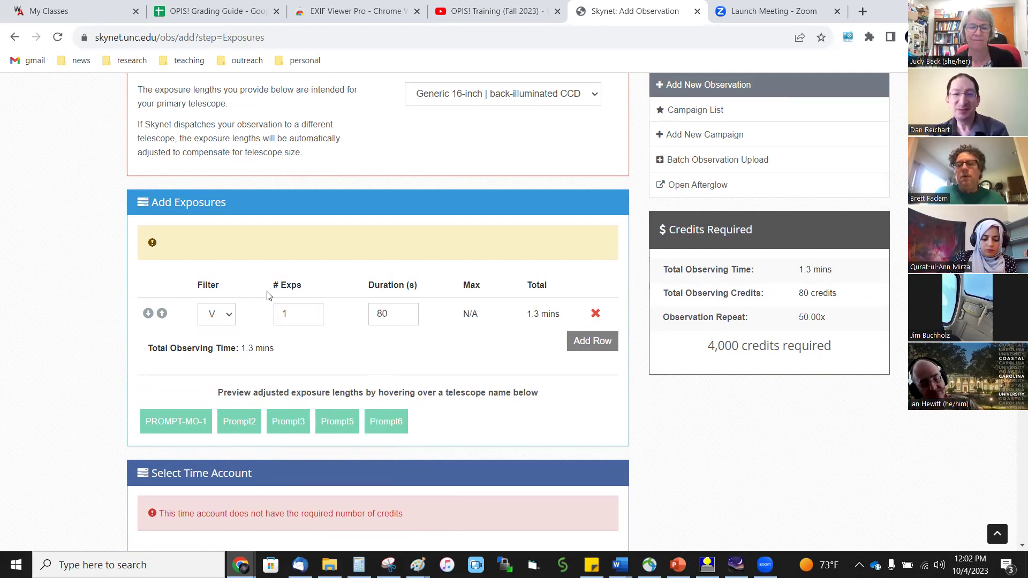
Examine the credits required, the time account's balance and the repeat and cancellation settings in the Advanced Options.
scroll(443, 360, down, 12)
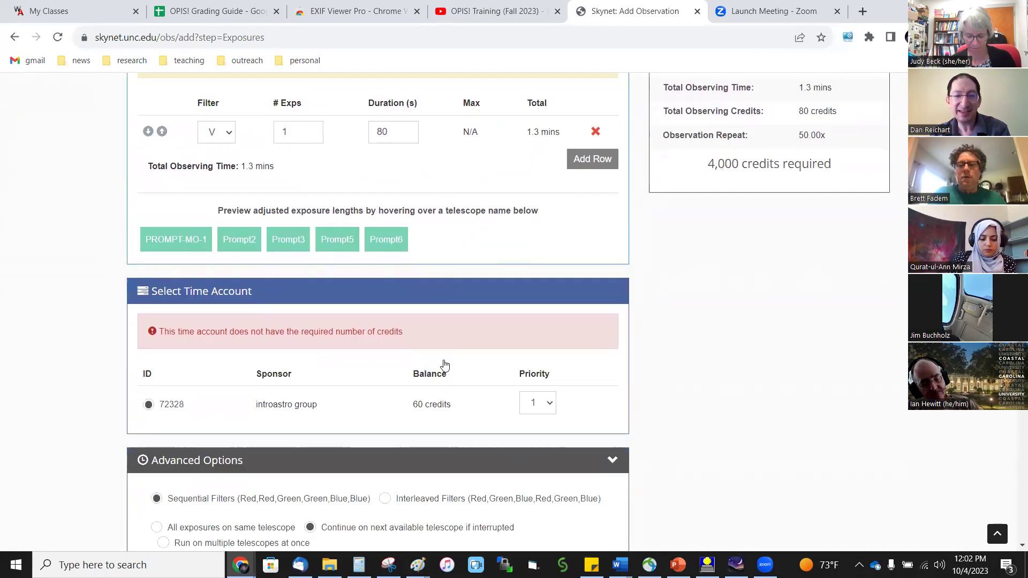
scroll(444, 360, up, 3)
scroll(443, 364, up, 3)
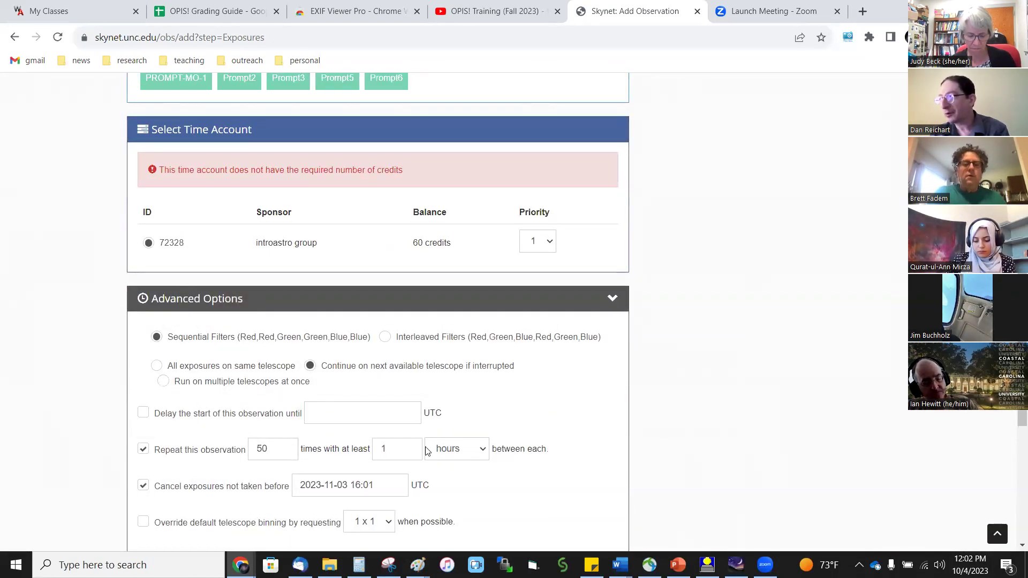
scroll(427, 451, up, 2)
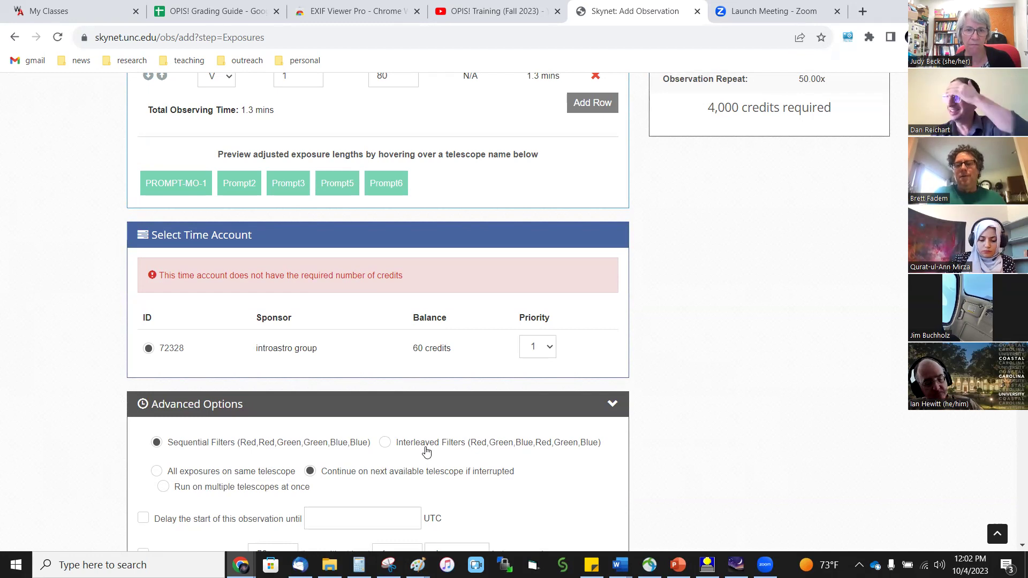
scroll(427, 452, down, 3)
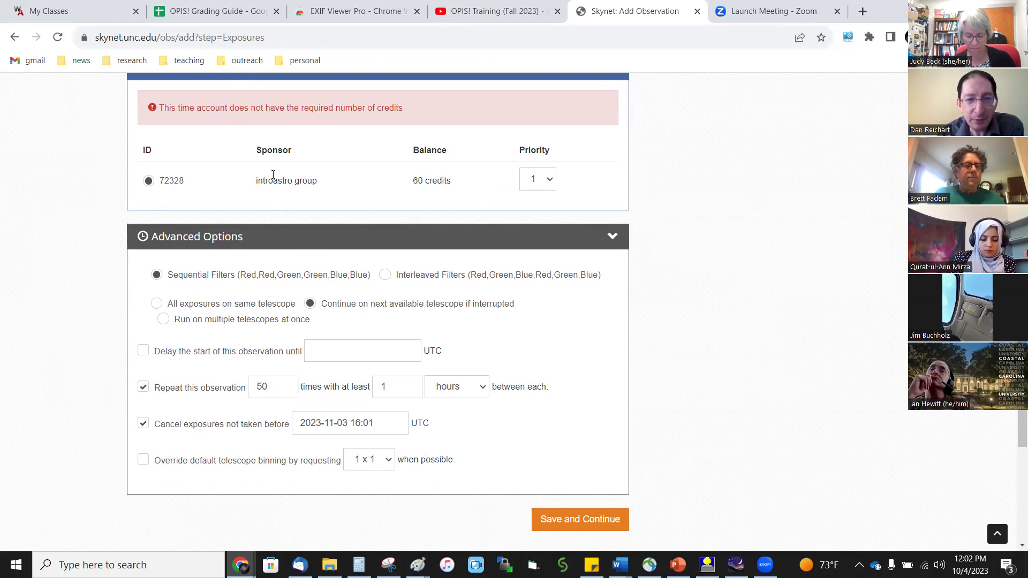
scroll(300, 217, up, 6)
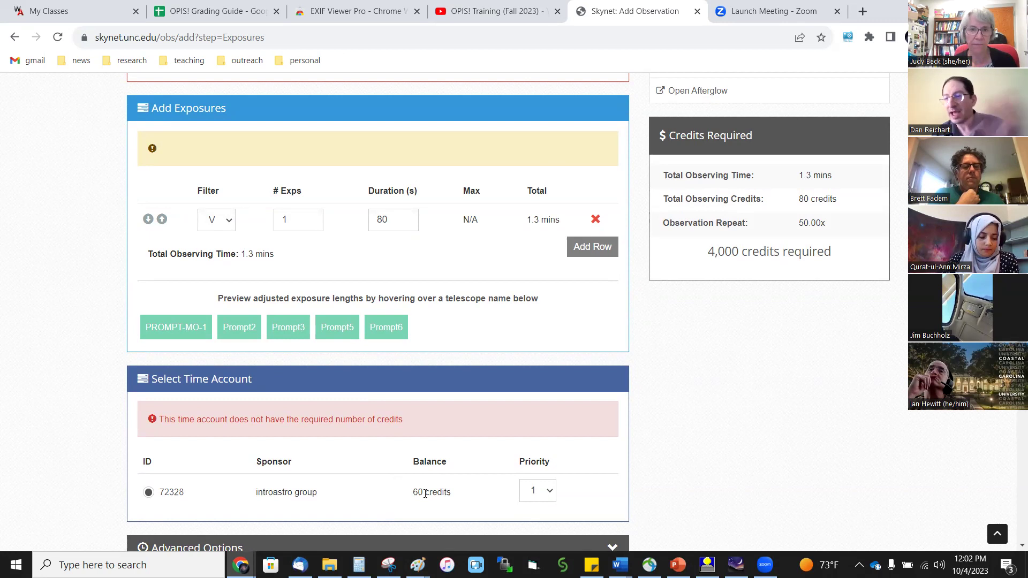
scroll(425, 493, down, 9)
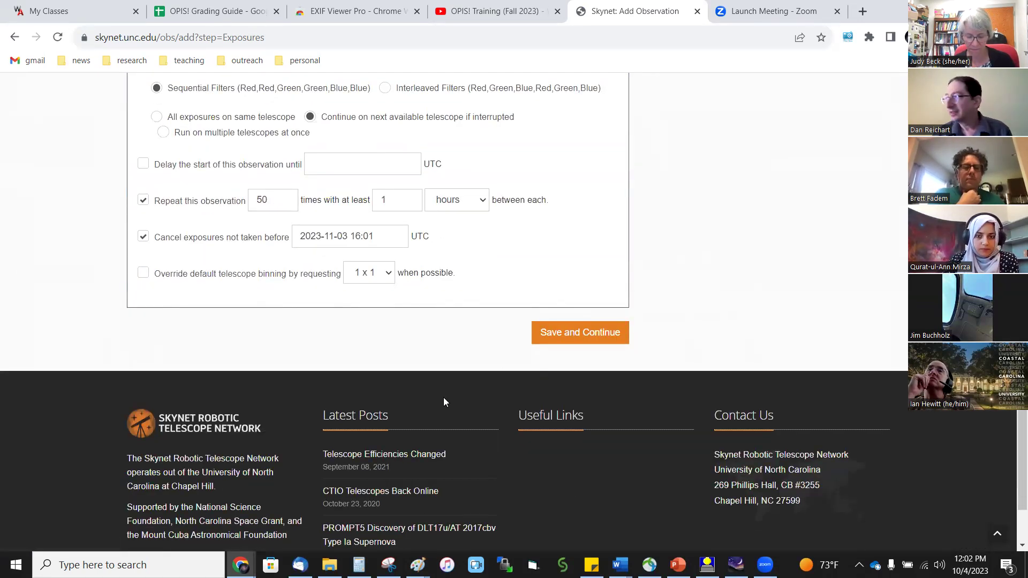
scroll(443, 397, up, 4)
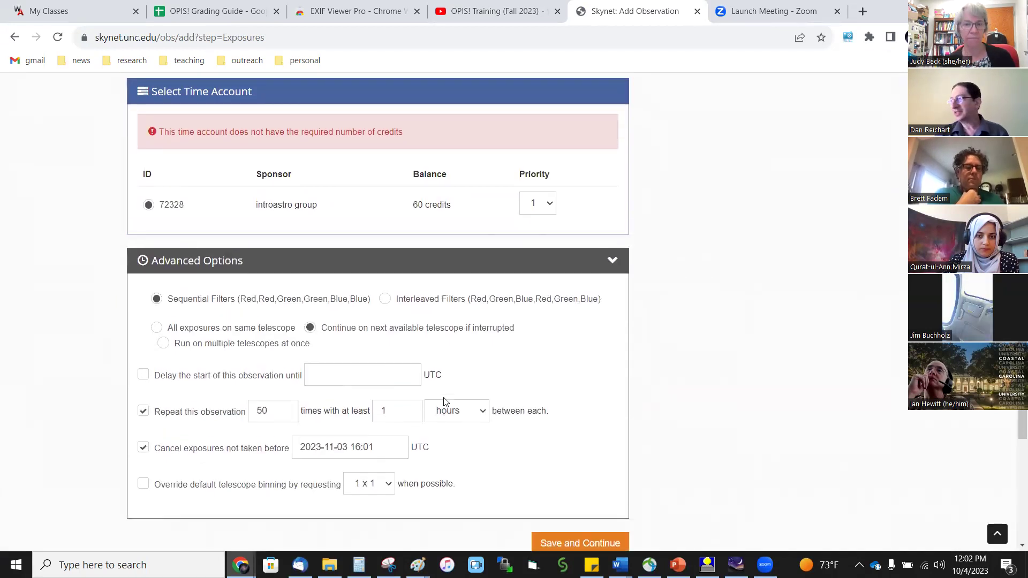